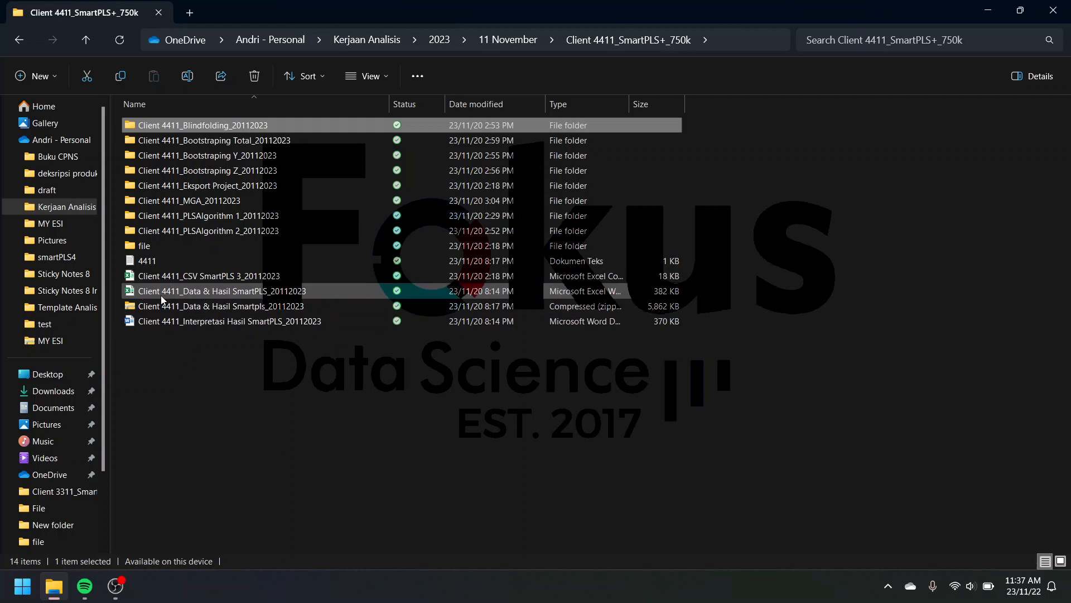
Step: Open the Client 4411_Data & Hasil SmartPLS_20112023 workbook maximized and show its data edit sheet enlarged to 83%
{"action": "left_click", "coordinate": [191, 296]}
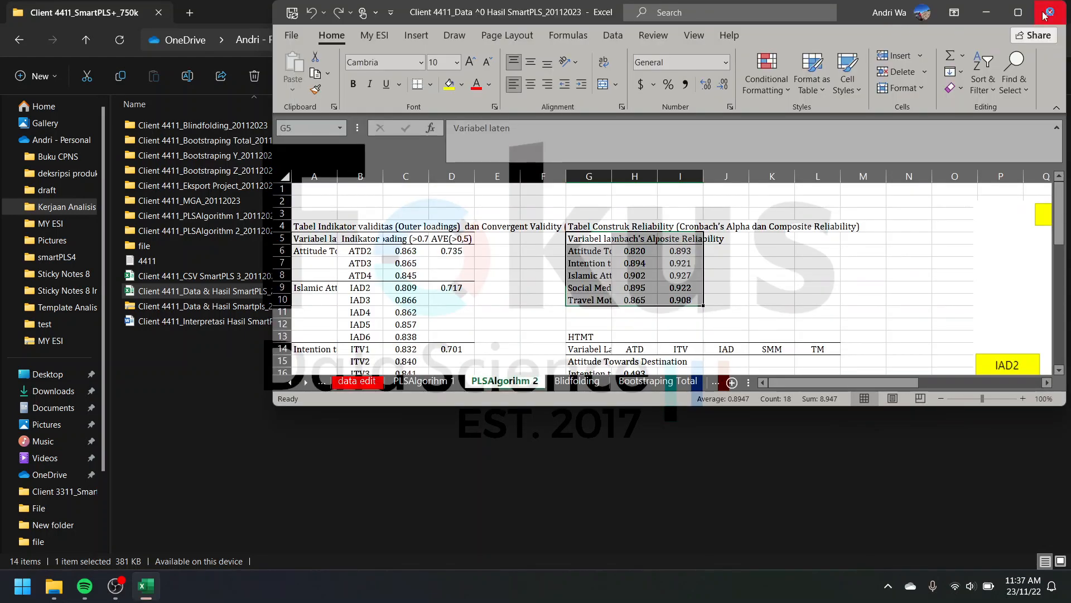
{"action": "left_click", "coordinate": [1018, 12]}
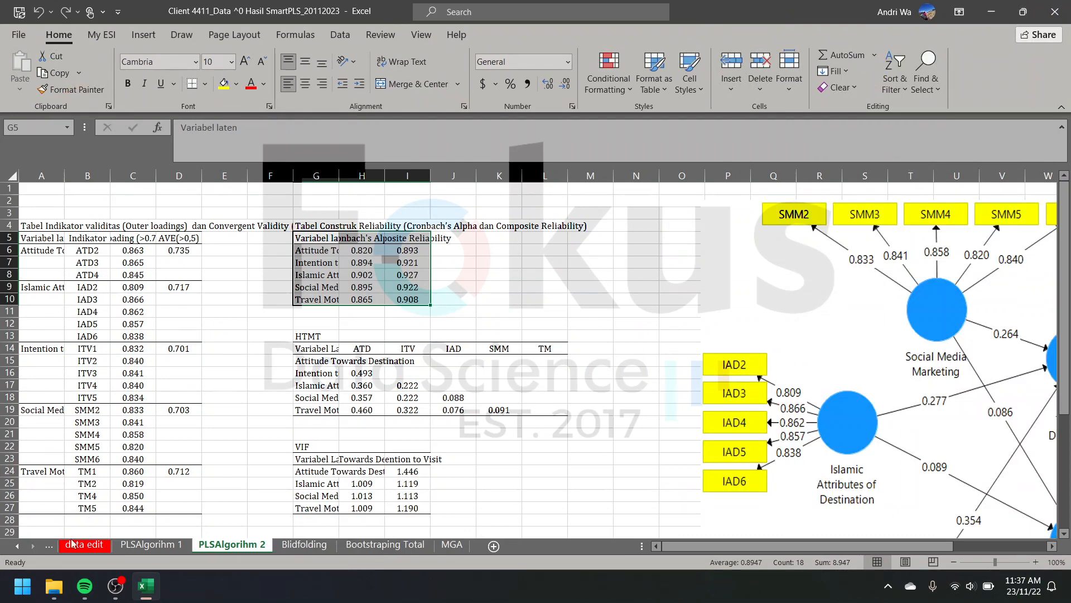
{"action": "left_click", "coordinate": [22, 548]}
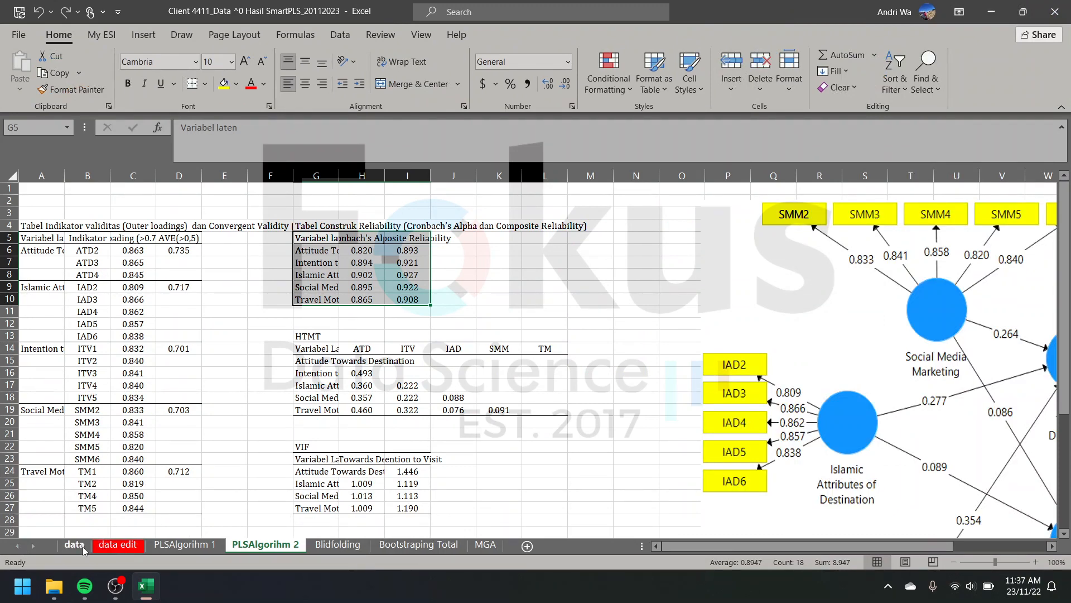
{"action": "left_click", "coordinate": [106, 546]}
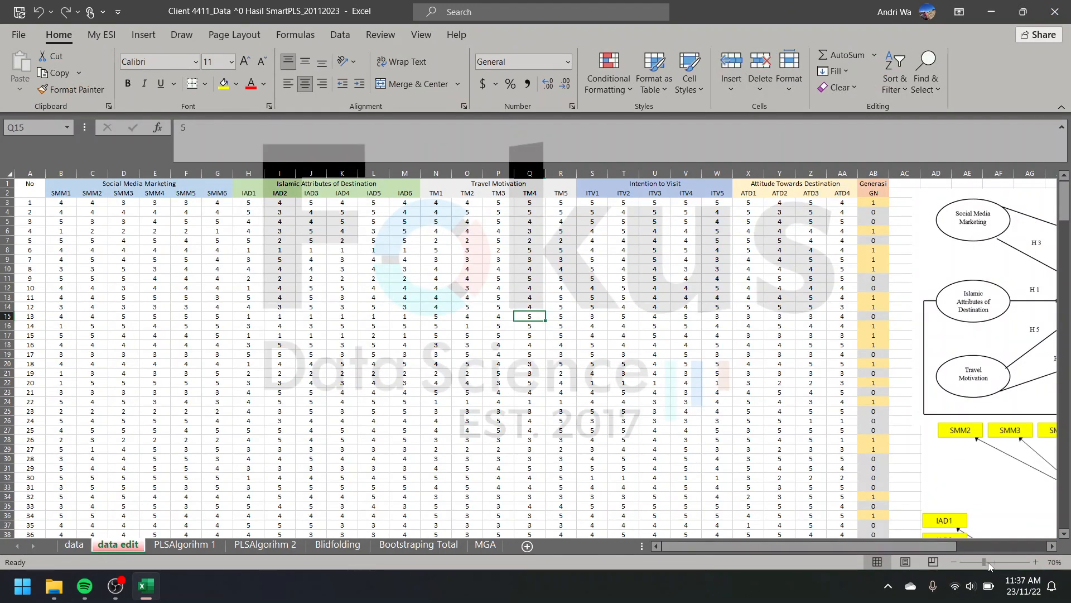
{"action": "left_click_drag", "start_coordinate": [989, 562], "coordinate": [990, 562]}
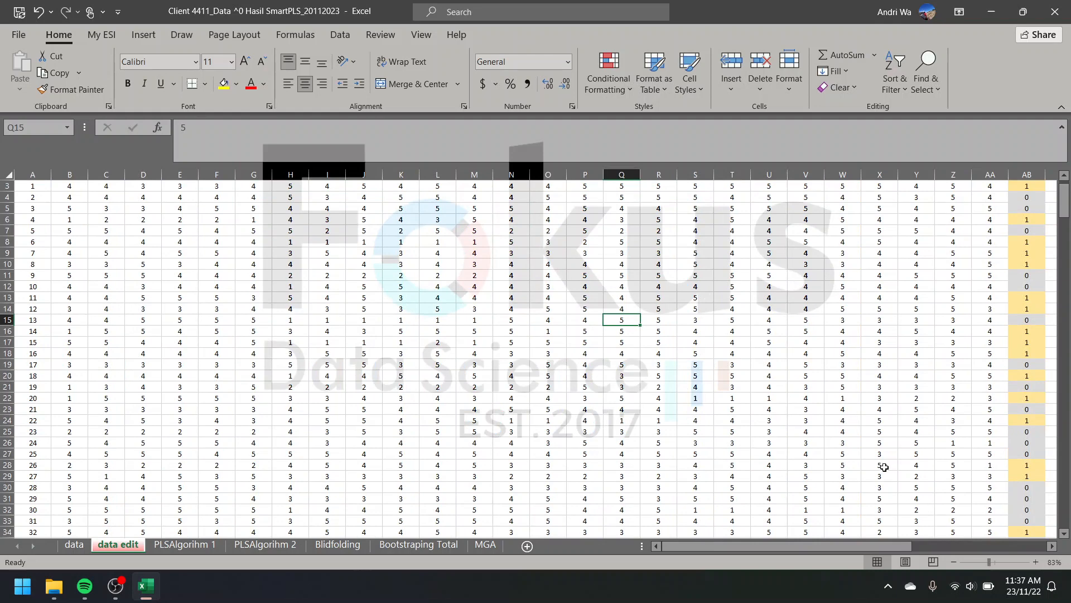
{"action": "scroll", "coordinate": [882, 466], "scroll_direction": "up", "scroll_amount": 1}
{"action": "scroll", "coordinate": [818, 433], "scroll_direction": "right", "scroll_amount": 3}
{"action": "scroll", "coordinate": [819, 435], "scroll_direction": "left", "scroll_amount": 3}
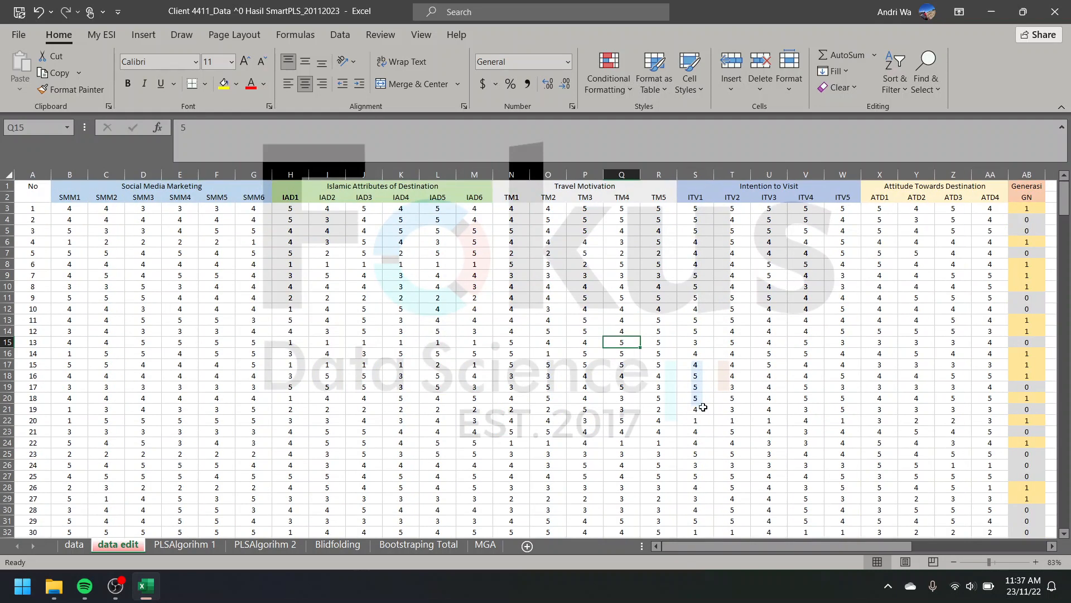
Step: Copy the indicator data from the SMM1 header in B2 through the last GN value in AB317
{"action": "left_click", "coordinate": [71, 198]}
{"action": "scroll", "coordinate": [544, 285], "scroll_direction": "right", "scroll_amount": 3}
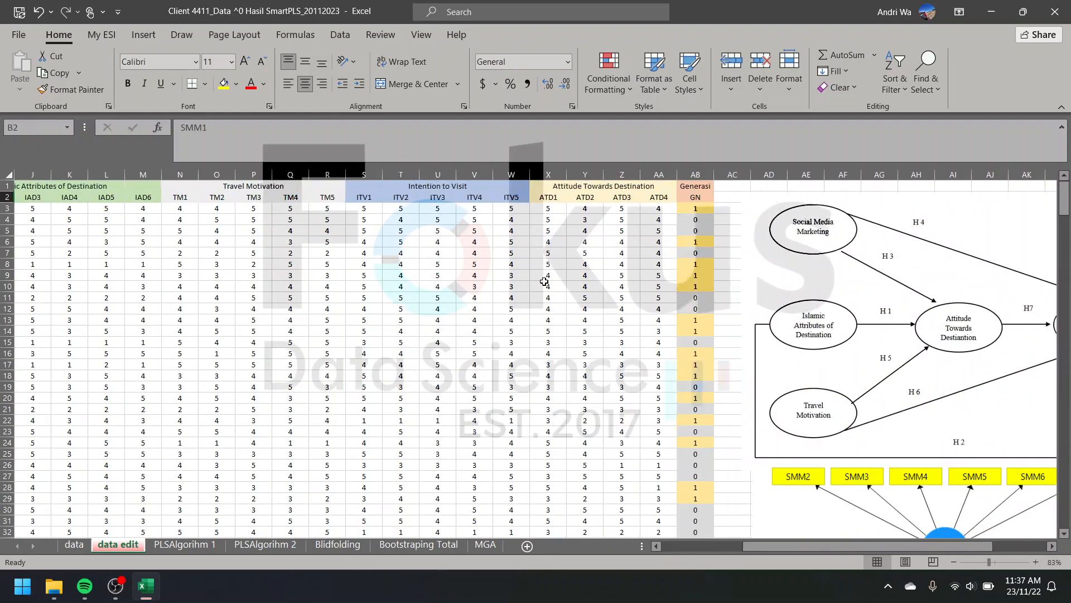
{"action": "scroll", "coordinate": [544, 285], "scroll_direction": "left", "scroll_amount": 3}
{"action": "scroll", "coordinate": [544, 281], "scroll_direction": "right", "scroll_amount": 5}
{"action": "scroll", "coordinate": [546, 313], "scroll_direction": "down", "scroll_amount": 8}
{"action": "scroll", "coordinate": [546, 344], "scroll_direction": "down", "scroll_amount": 3}
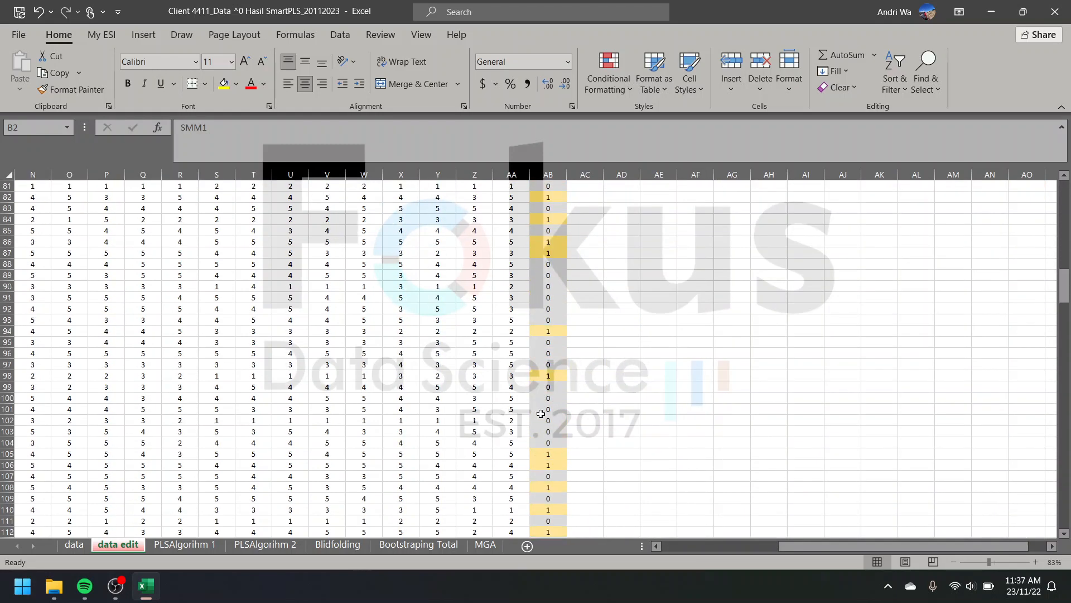
{"action": "scroll", "coordinate": [545, 407], "scroll_direction": "up", "scroll_amount": 12}
{"action": "scroll", "coordinate": [510, 389], "scroll_direction": "left", "scroll_amount": 1}
{"action": "scroll", "coordinate": [510, 389], "scroll_direction": "left", "scroll_amount": 5}
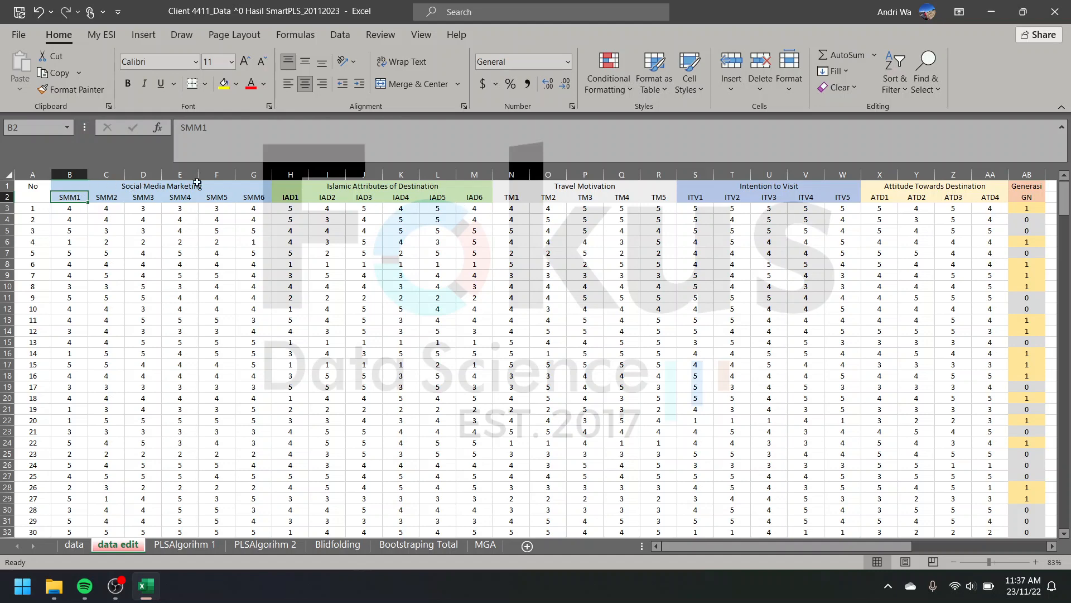
{"action": "scroll", "coordinate": [346, 251], "scroll_direction": "right", "scroll_amount": 5}
{"action": "scroll", "coordinate": [550, 254], "scroll_direction": "down", "scroll_amount": 15}
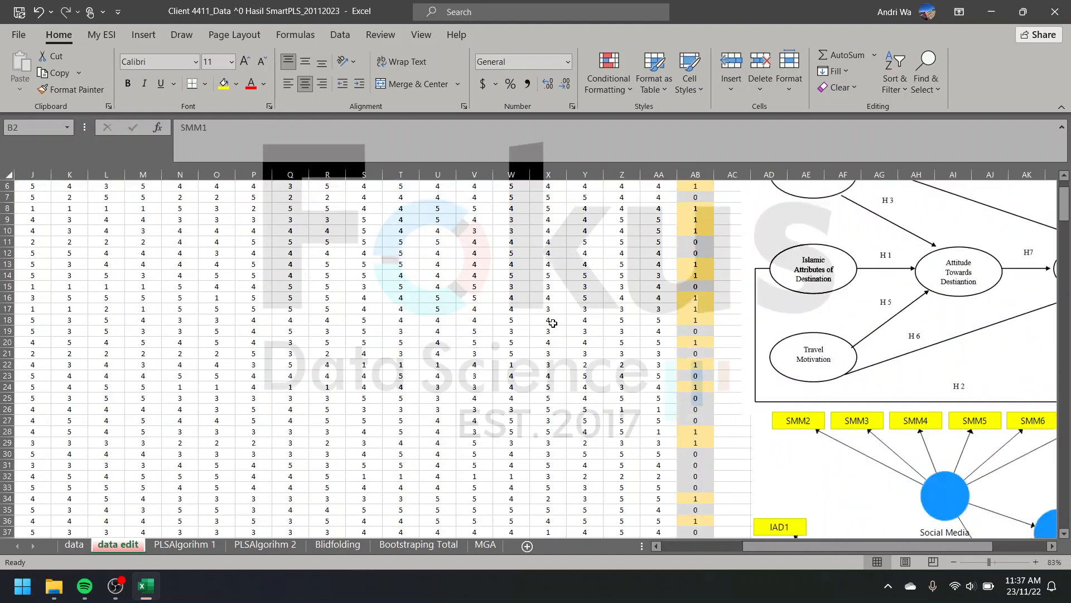
{"action": "scroll", "coordinate": [666, 404], "scroll_direction": "down", "scroll_amount": 20}
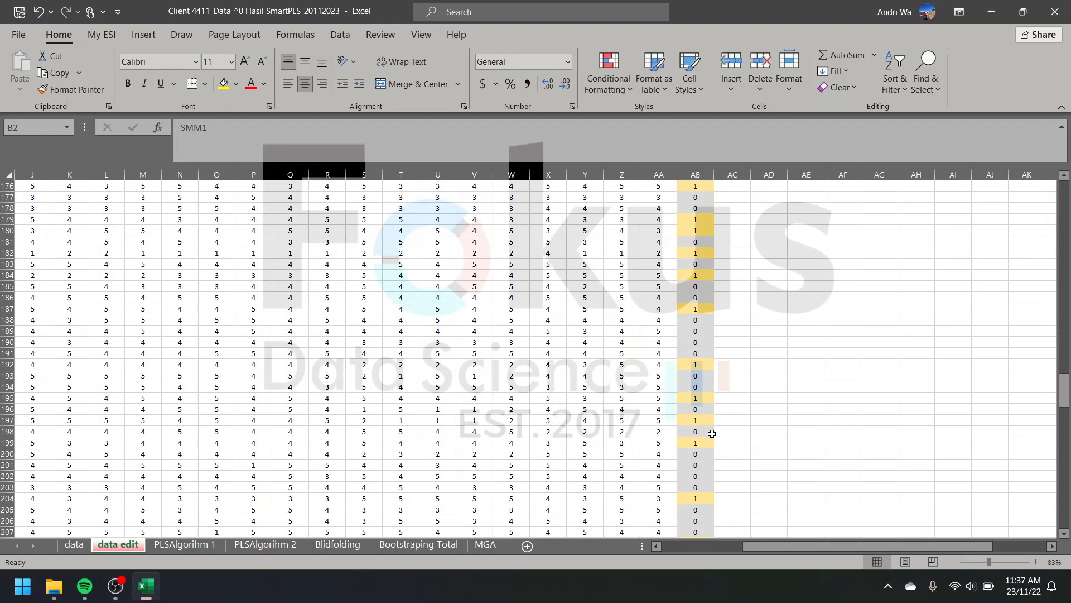
{"action": "scroll", "coordinate": [712, 435], "scroll_direction": "down", "scroll_amount": 20}
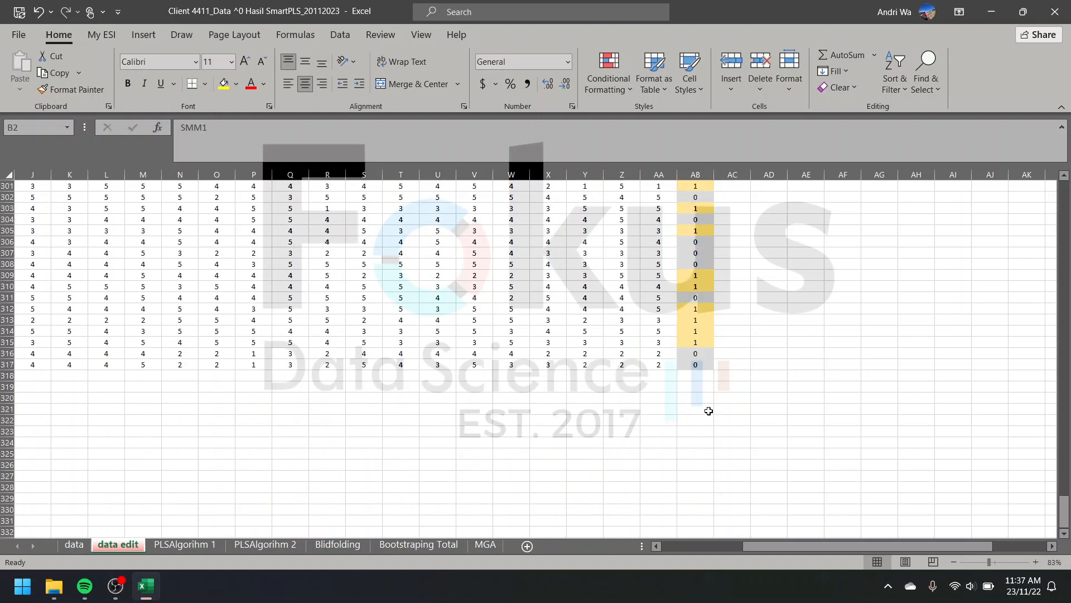
{"action": "left_click", "coordinate": [698, 366], "text": "shift"}
{"action": "scroll", "coordinate": [659, 351], "scroll_direction": "up", "scroll_amount": 20}
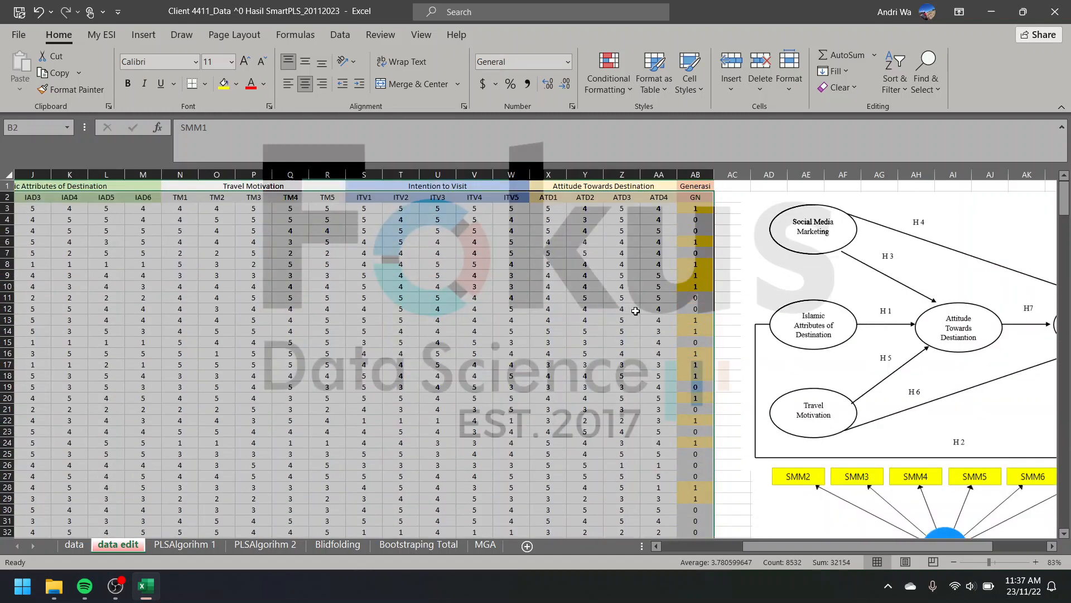
{"action": "key", "text": "ctrl+c"}
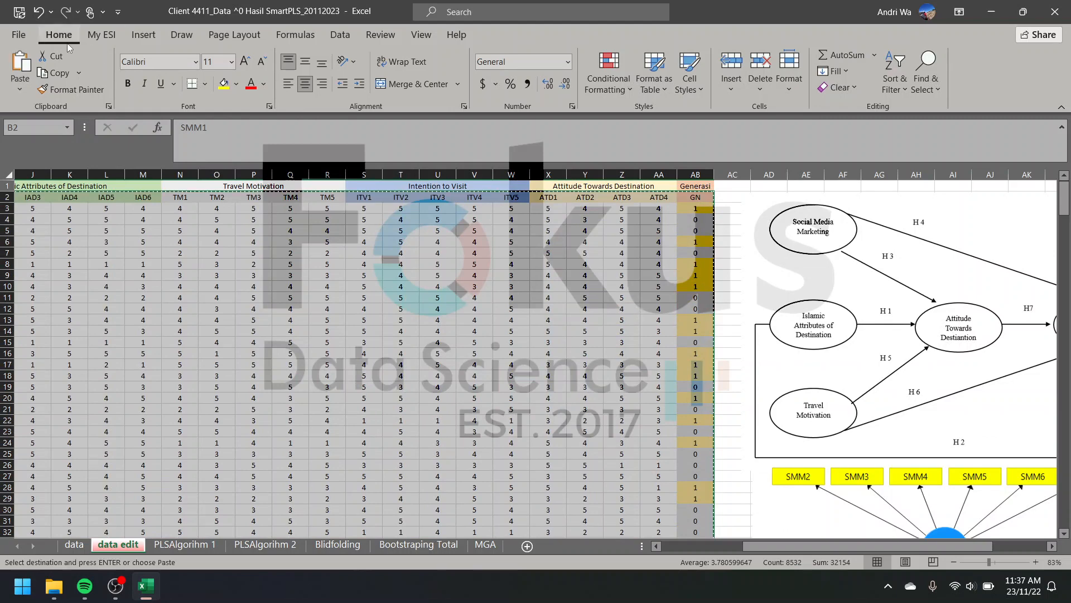
Step: Create a blank workbook and paste the copied data as values only, starting at A1
{"action": "left_click", "coordinate": [20, 36]}
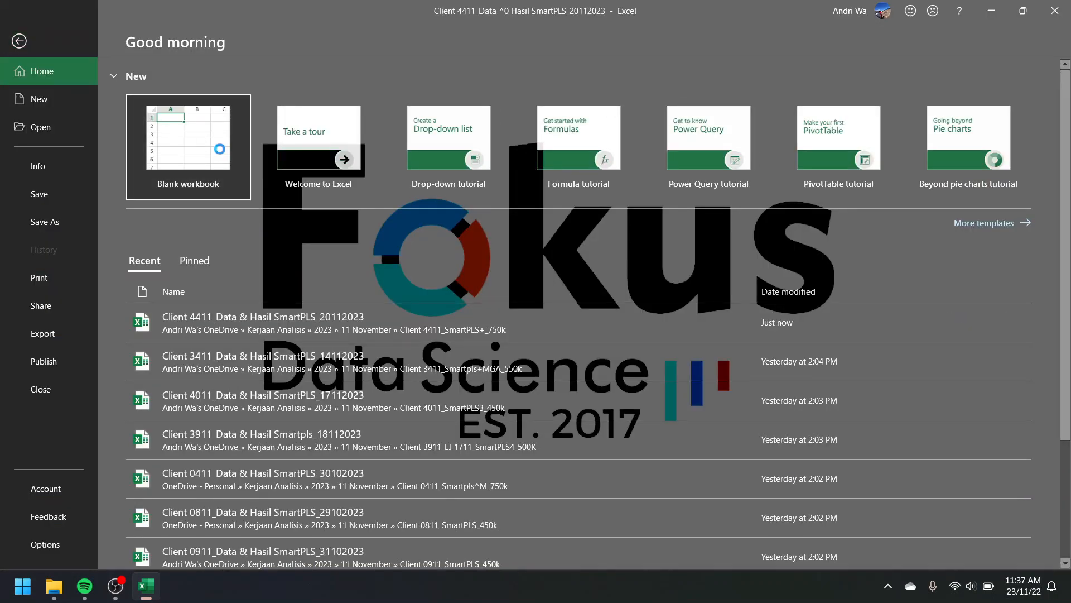
{"action": "left_click", "coordinate": [221, 150]}
{"action": "right_click", "coordinate": [55, 187]}
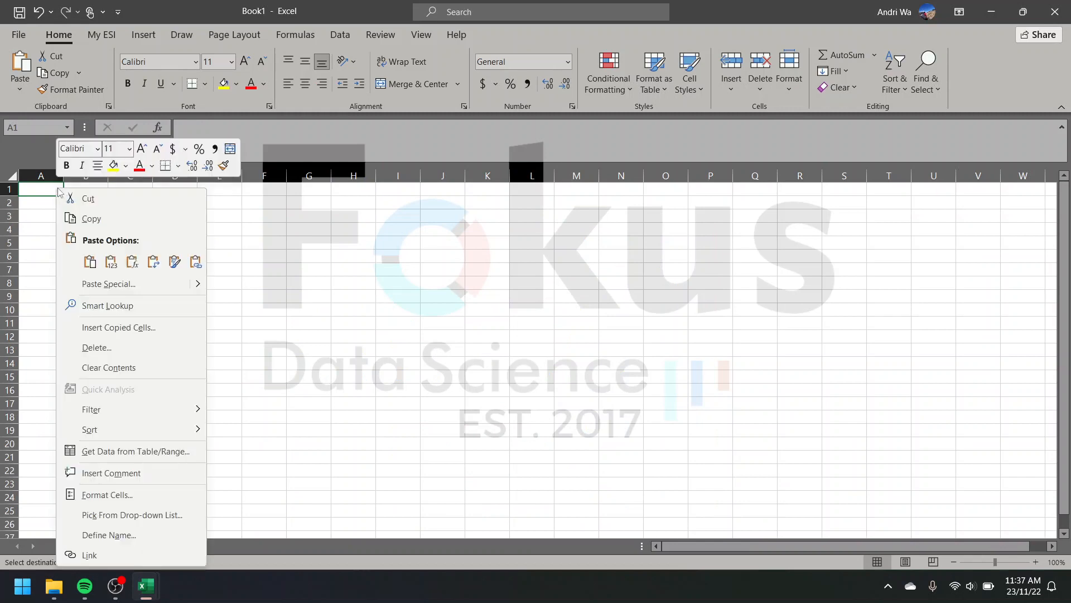
{"action": "left_click", "coordinate": [117, 266]}
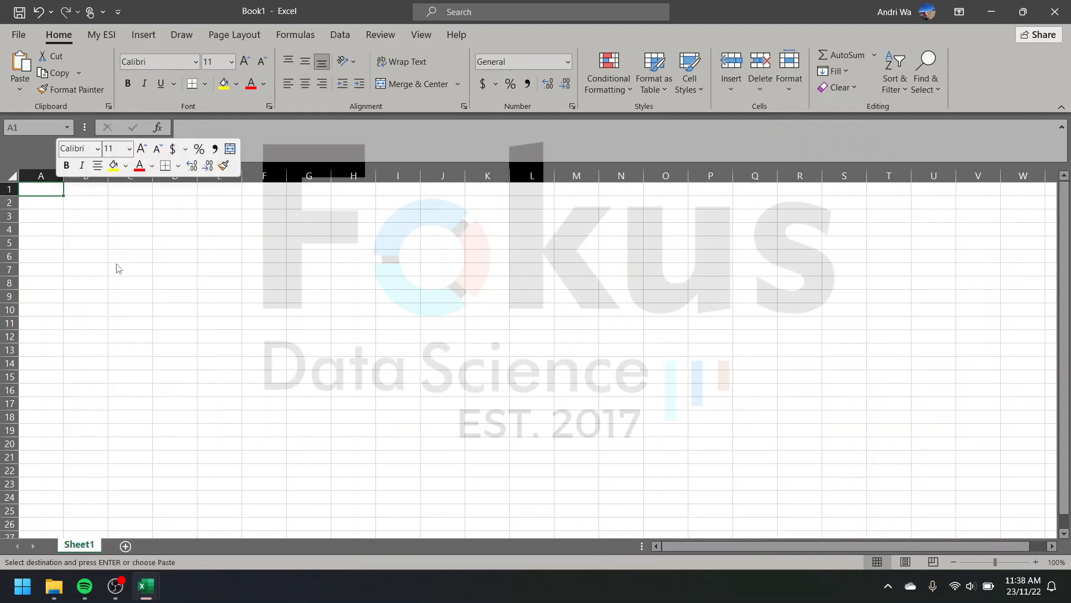
{"action": "scroll", "coordinate": [443, 326], "scroll_direction": "right", "scroll_amount": 9}
{"action": "scroll", "coordinate": [442, 326], "scroll_direction": "left", "scroll_amount": 9}
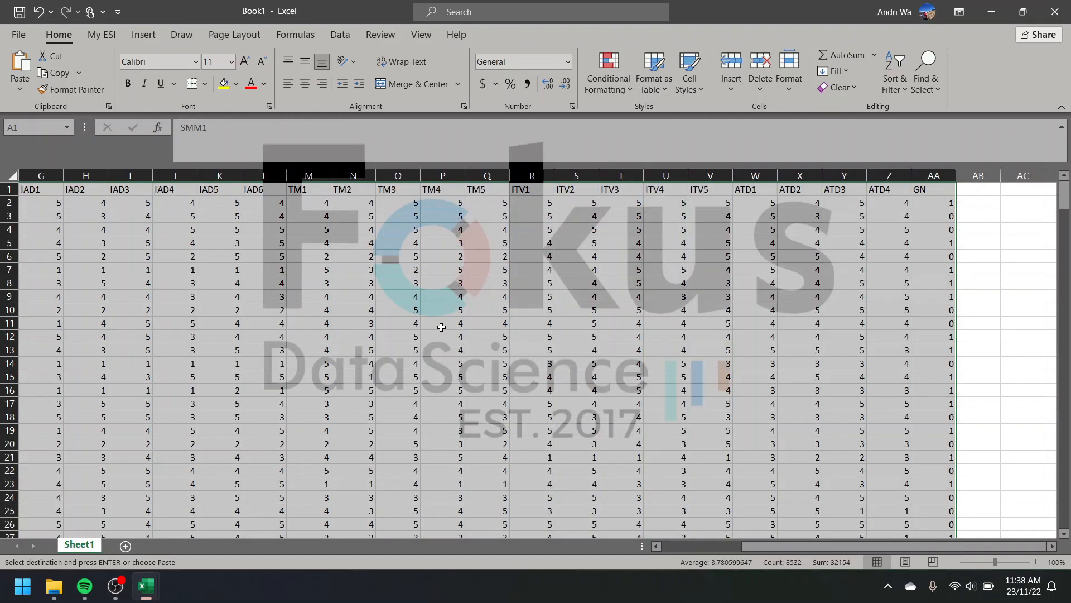
Step: Try to save the new workbook in Documents as a CSV UTF-8 (Comma delimited) file named conoth
{"action": "left_click", "coordinate": [18, 35]}
{"action": "left_click", "coordinate": [49, 221]}
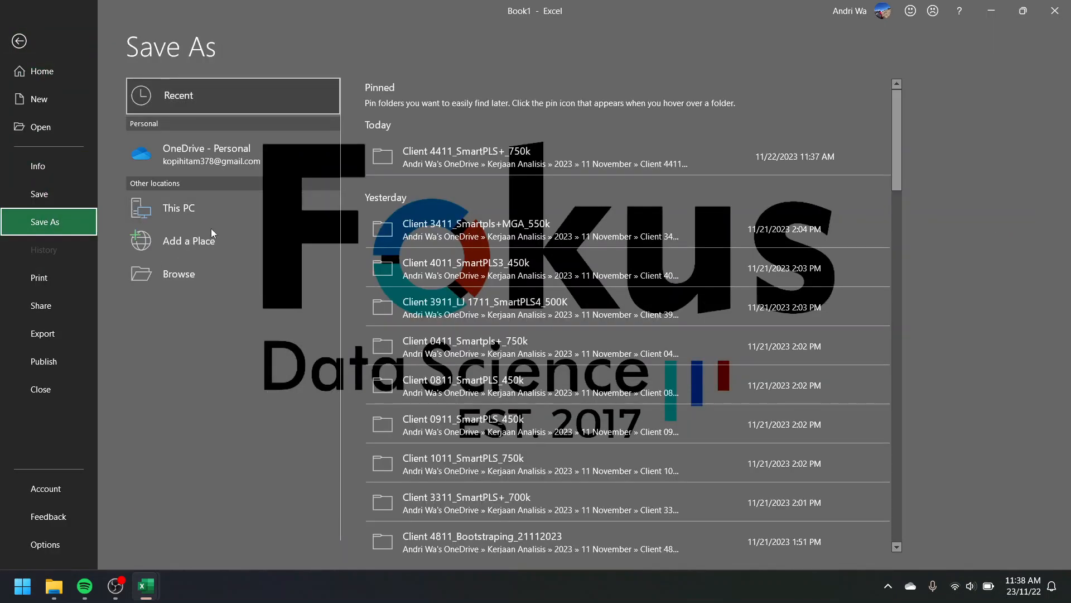
{"action": "left_click", "coordinate": [201, 268]}
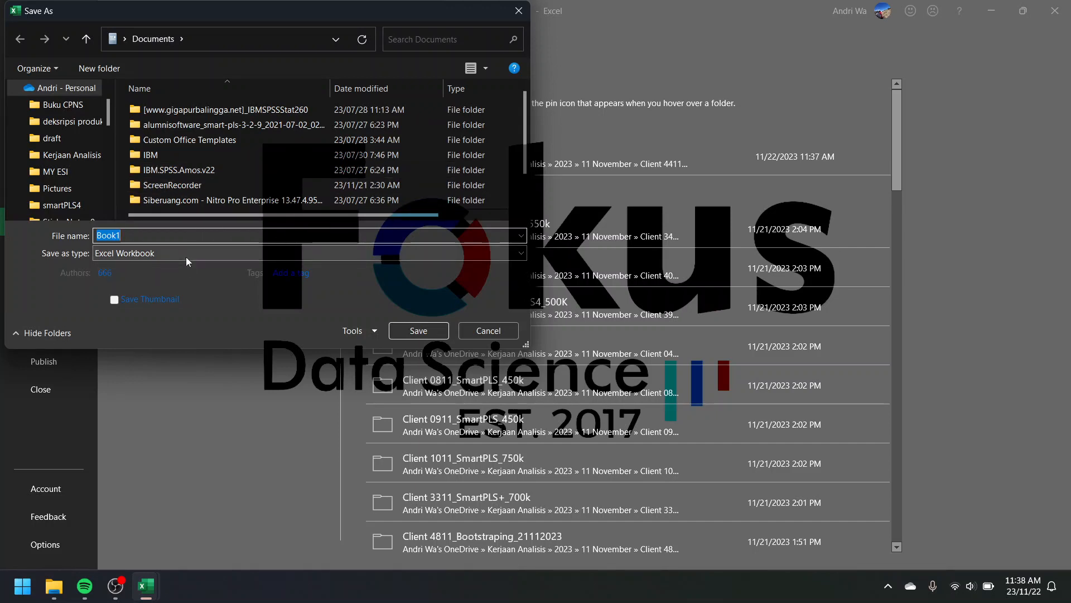
{"action": "left_click", "coordinate": [187, 239]}
{"action": "type", "text": "asda"}
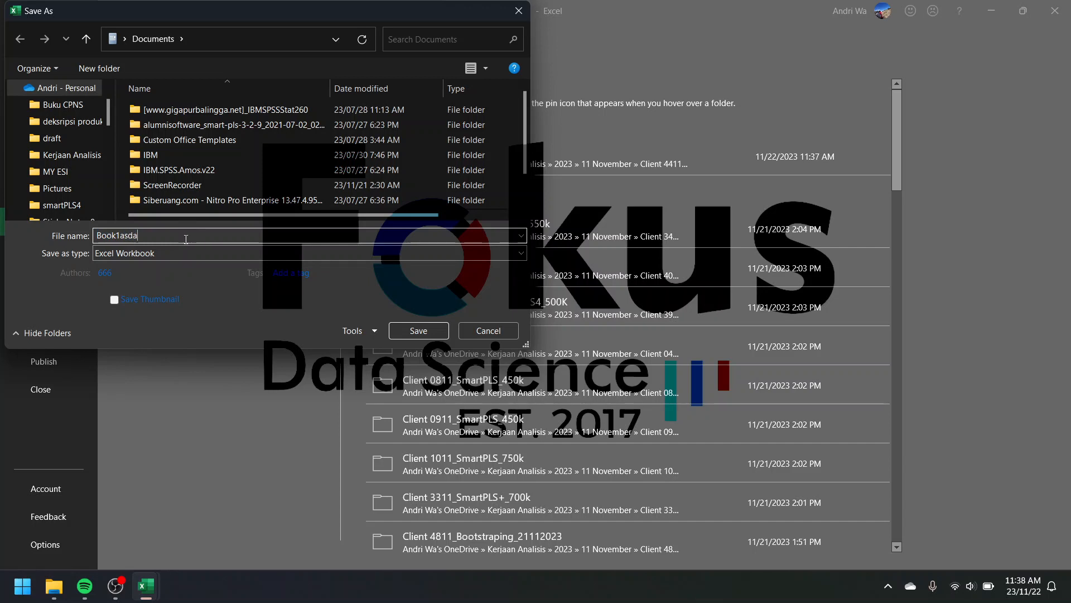
{"action": "key", "text": "BackSpace"}
{"action": "key", "text": "BackSpace"}
{"action": "key", "text": "BackSpace"}
{"action": "key", "text": "BackSpace"}
{"action": "key", "text": "BackSpace"}
{"action": "key", "text": "BackSpace"}
{"action": "key", "text": "BackSpace"}
{"action": "key", "text": "BackSpace"}
{"action": "type", "text": "conoth"}
{"action": "left_click", "coordinate": [117, 253]}
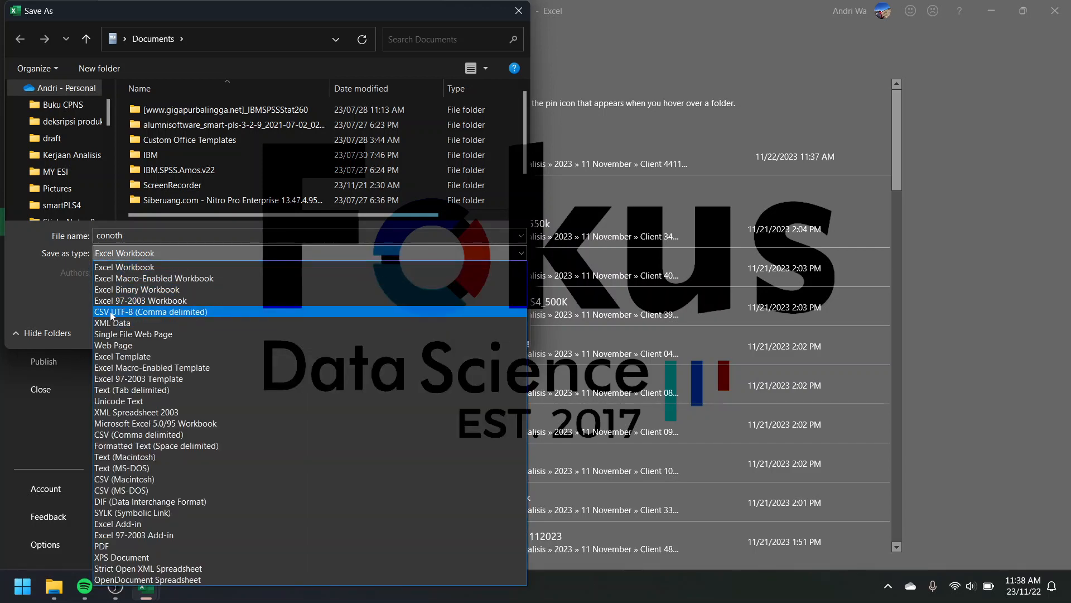
{"action": "left_click", "coordinate": [127, 313]}
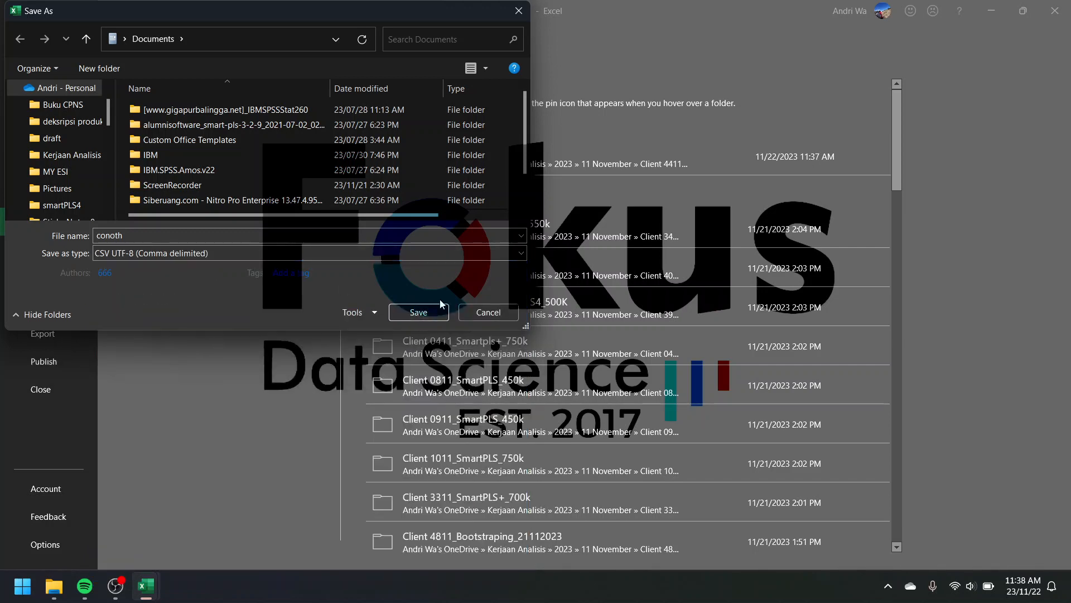
{"action": "left_click", "coordinate": [486, 314]}
{"action": "left_click", "coordinate": [19, 41]}
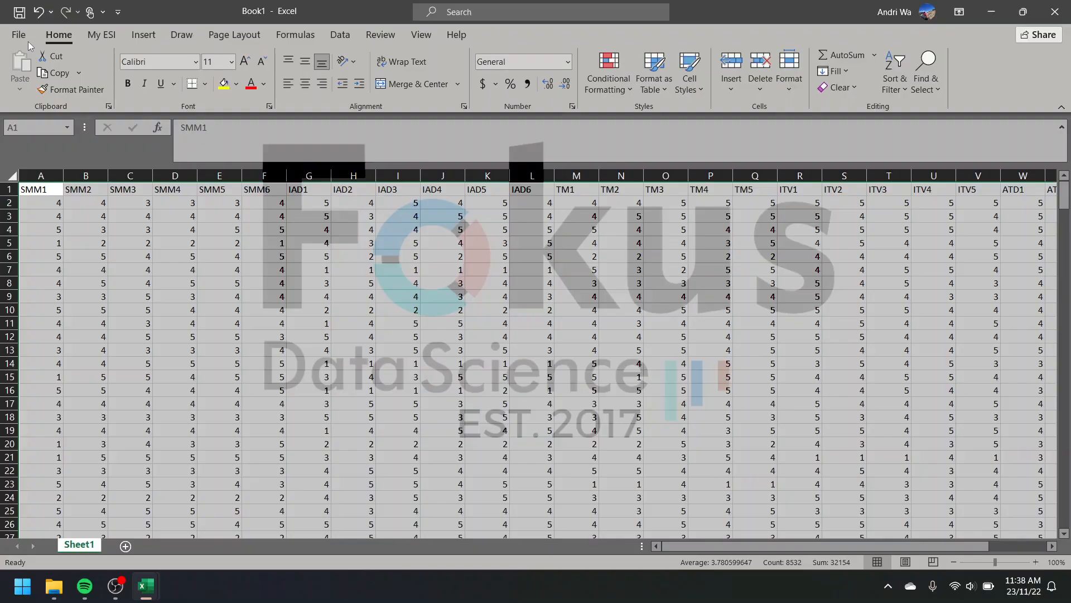
Step: Close the new workbook without saving its changes
{"action": "left_click", "coordinate": [1055, 12]}
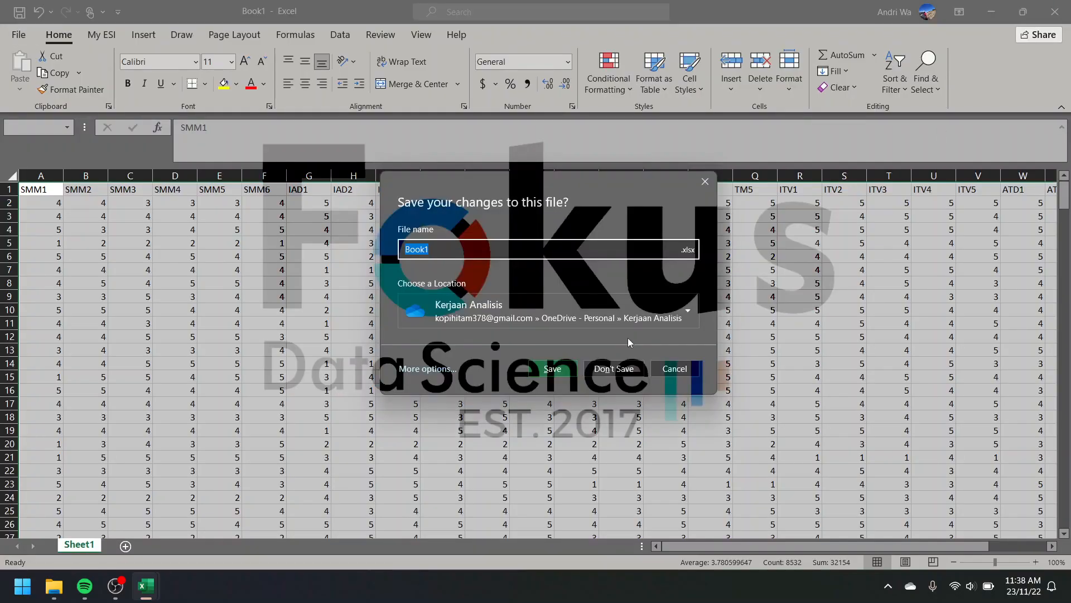
{"action": "left_click", "coordinate": [614, 369]}
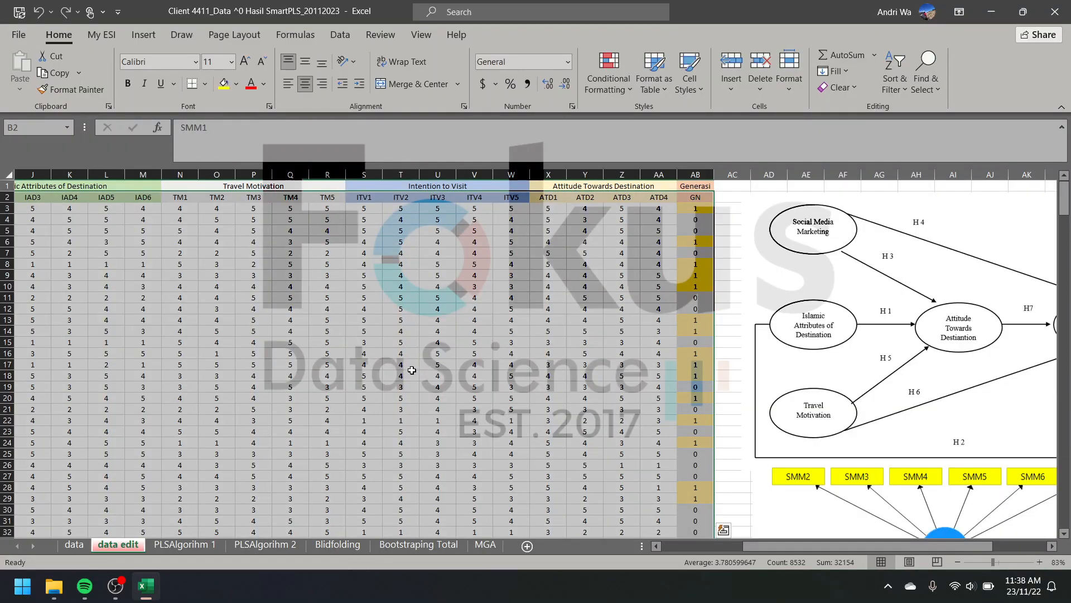
{"action": "scroll", "coordinate": [413, 371], "scroll_direction": "left", "scroll_amount": 3}
Step: Minimize the workbook, launch SmartPLS 4 and create a new project named Contoh
{"action": "left_click", "coordinate": [991, 11]}
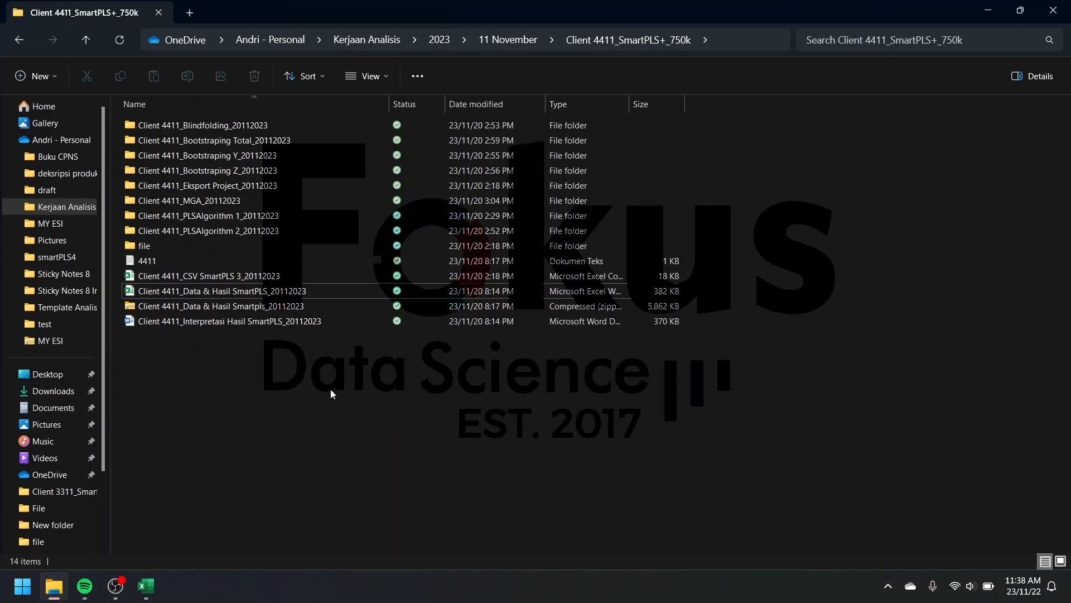
{"action": "left_click", "coordinate": [22, 585]}
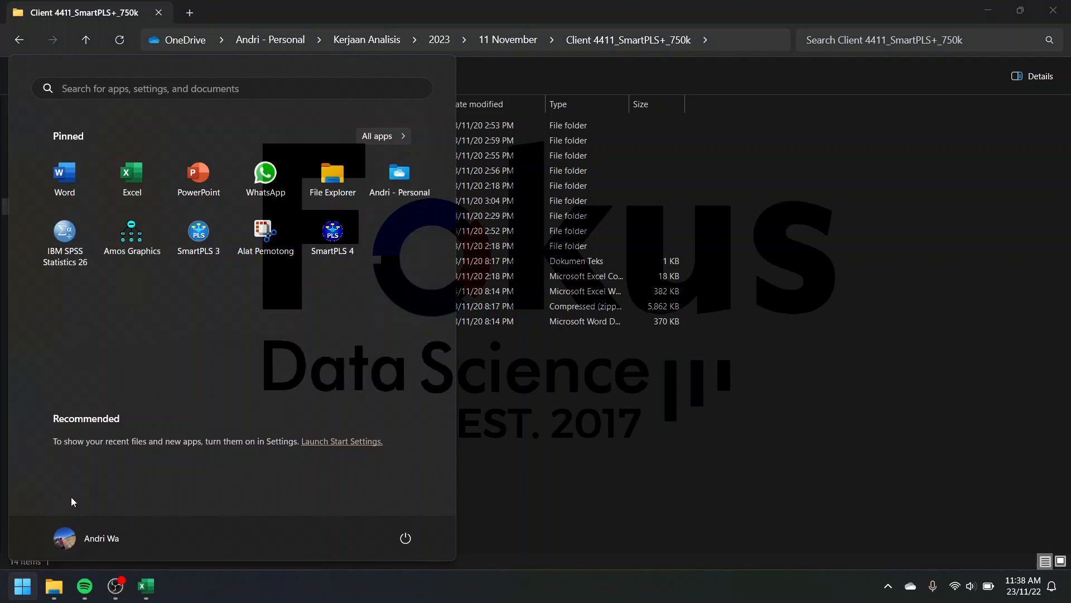
{"action": "left_click", "coordinate": [317, 240]}
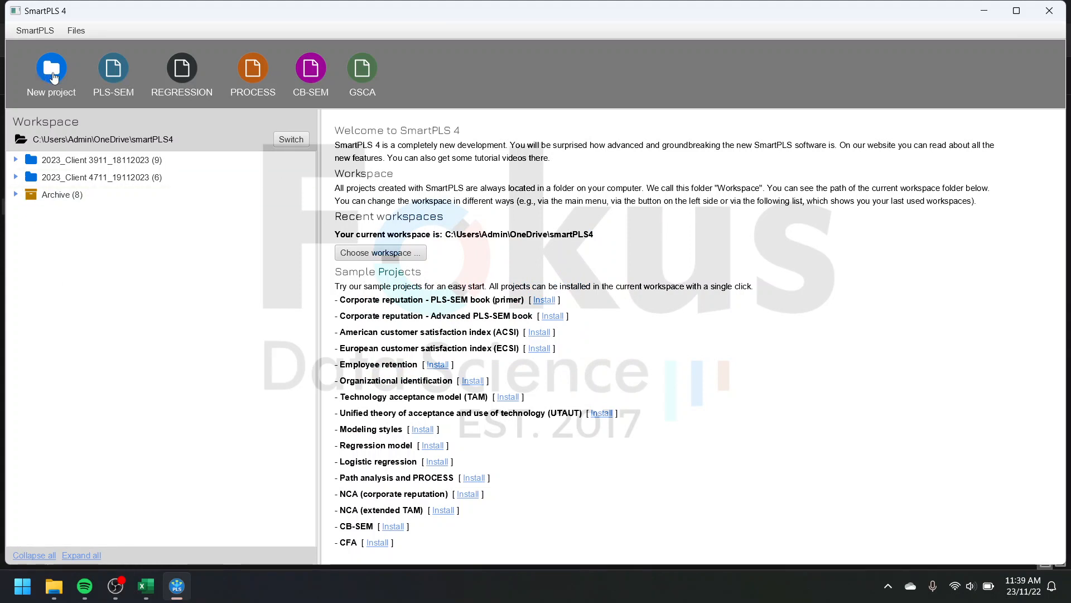
{"action": "left_click", "coordinate": [54, 77]}
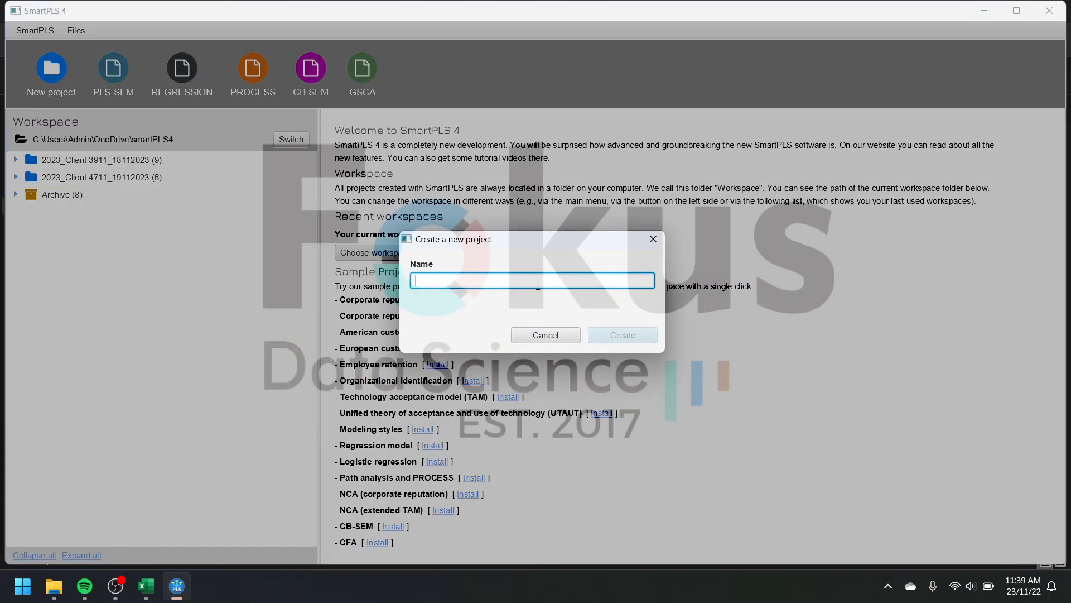
{"action": "type", "text": "Contoh"}
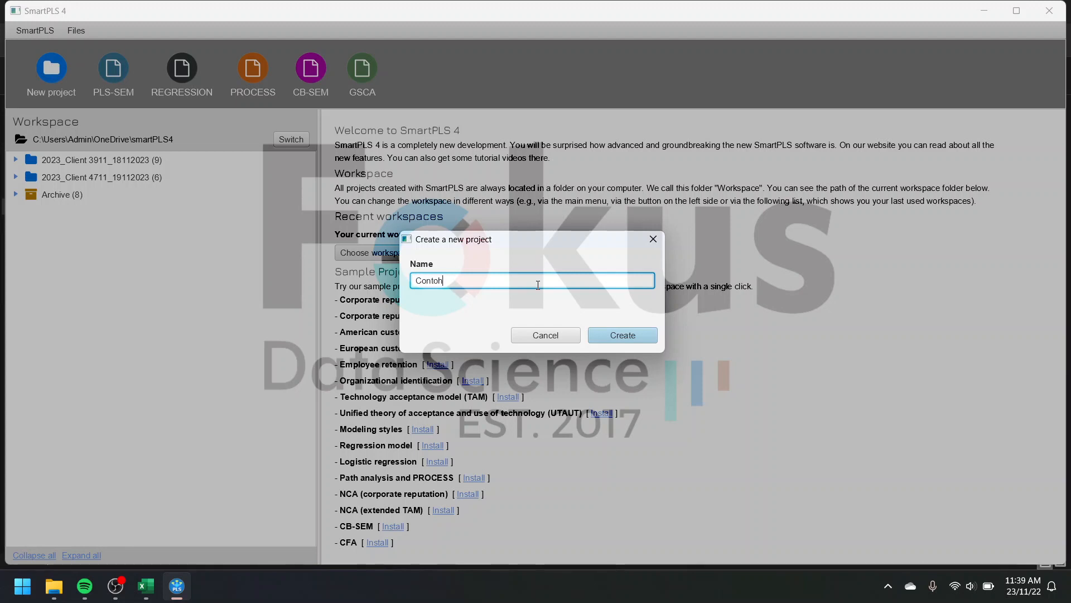
{"action": "left_click", "coordinate": [603, 334]}
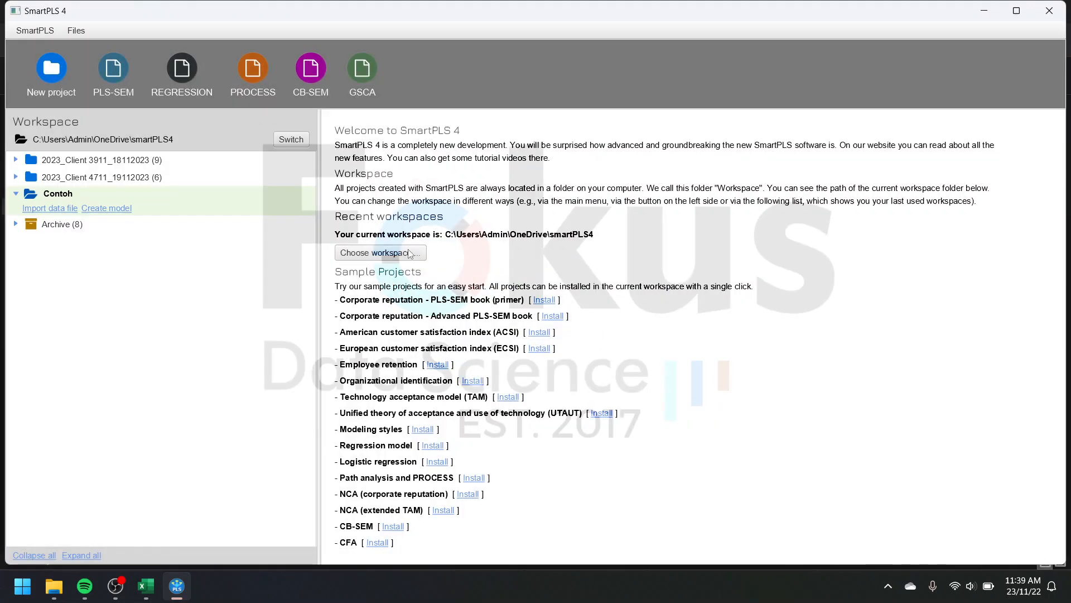
Step: Import the client's CSV SmartPLS 3_20112023 file from the 11 November SmartPLS+_750k folder into the Contoh project with the offered import settings
{"action": "left_click", "coordinate": [56, 209]}
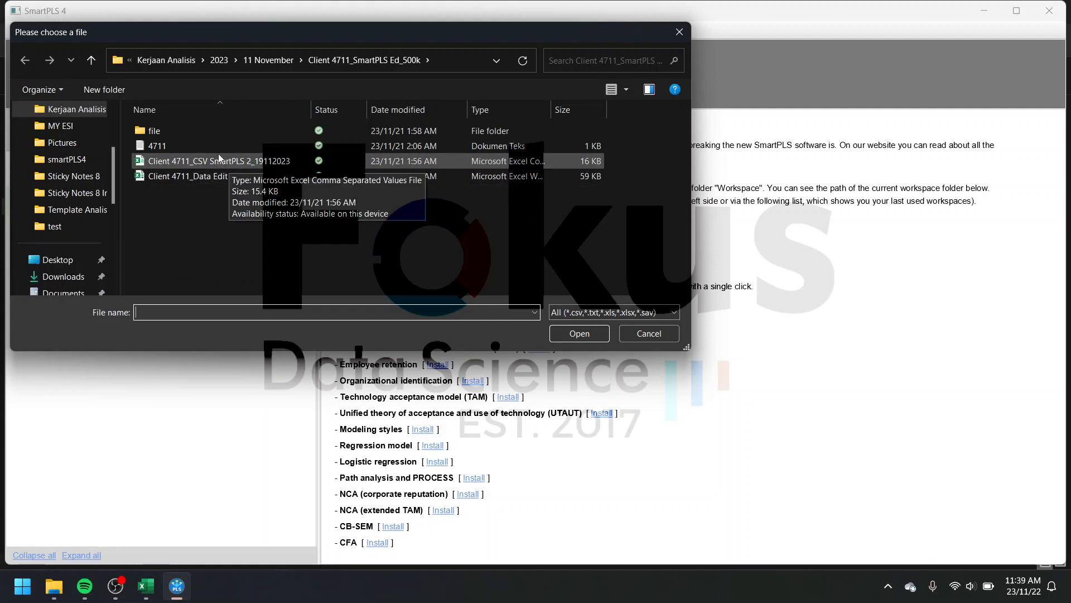
{"action": "left_click", "coordinate": [91, 60]}
{"action": "scroll", "coordinate": [235, 185], "scroll_direction": "down", "scroll_amount": 2}
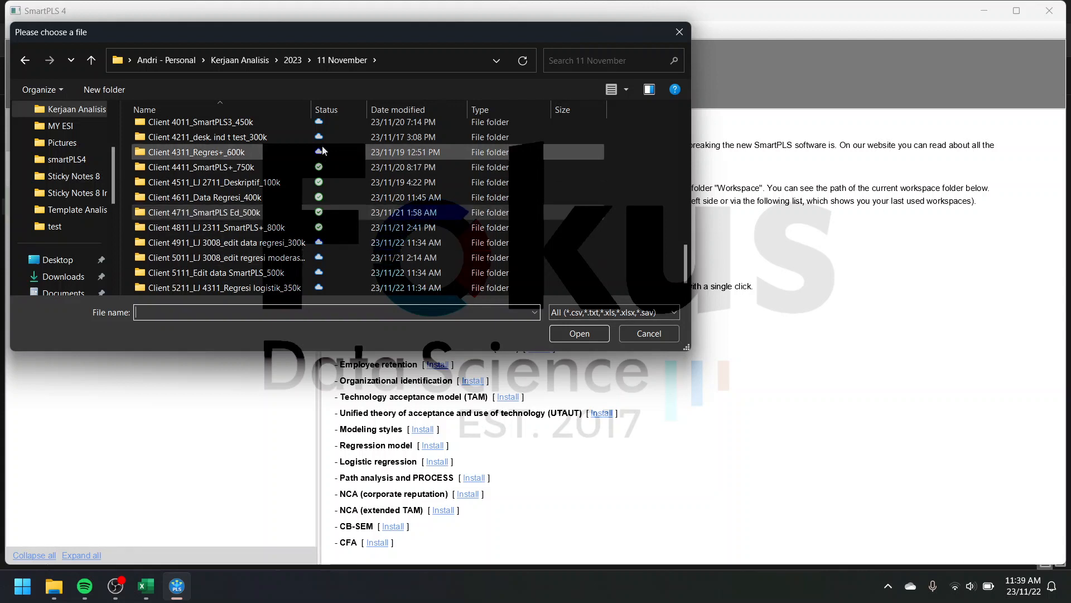
{"action": "double_click", "coordinate": [289, 167]}
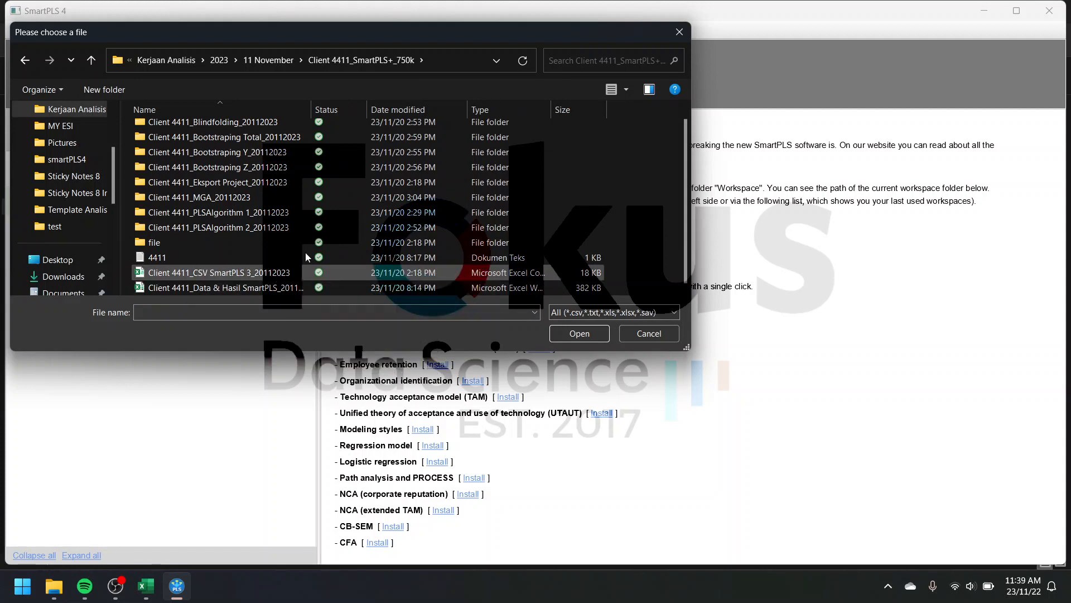
{"action": "left_click_drag", "start_coordinate": [311, 110], "coordinate": [401, 123]}
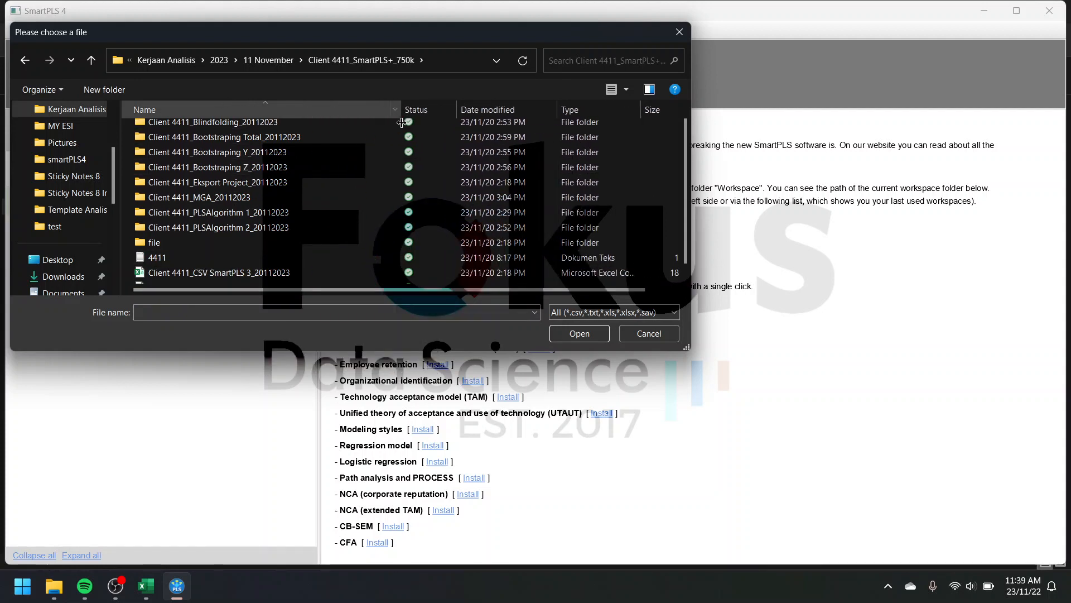
{"action": "left_click", "coordinate": [265, 274]}
{"action": "left_click", "coordinate": [600, 333]}
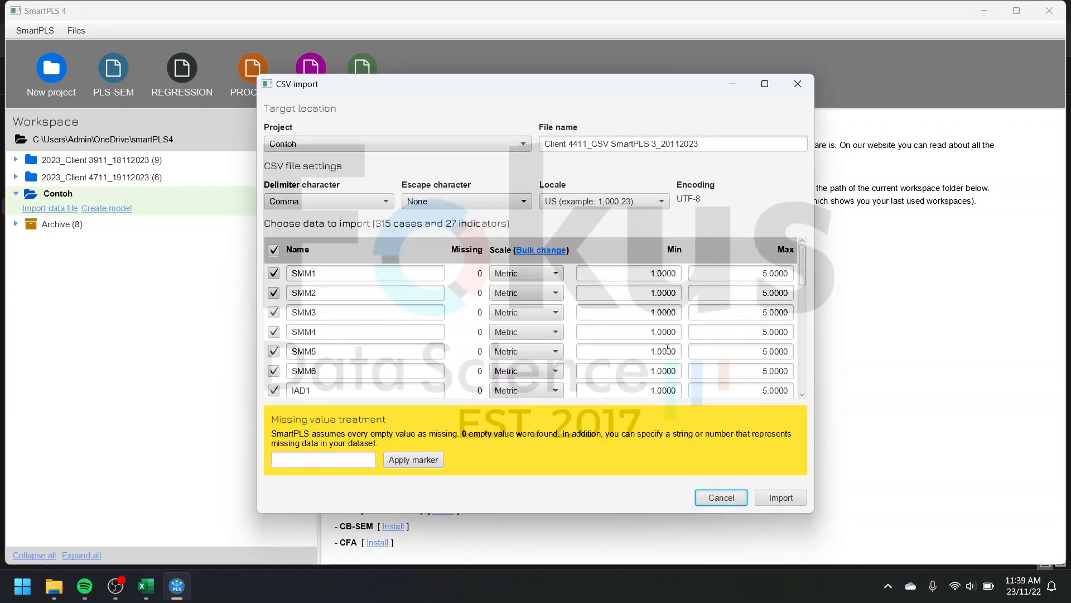
{"action": "left_click", "coordinate": [792, 501]}
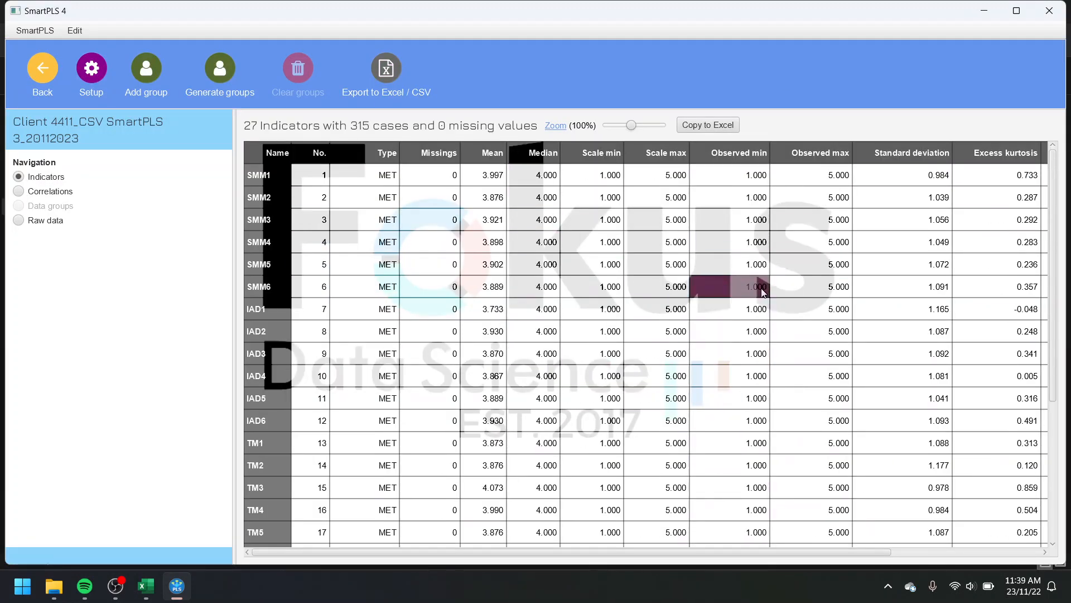
Step: Generate data groups from the GN indicator, using the name pattern Group_$26 and a minimum of 10 cases per group
{"action": "mouse_move", "coordinate": [838, 552]}
{"action": "left_mouse_down"}
{"action": "mouse_move", "coordinate": [971, 556]}
{"action": "mouse_move", "coordinate": [839, 556]}
{"action": "left_mouse_up"}
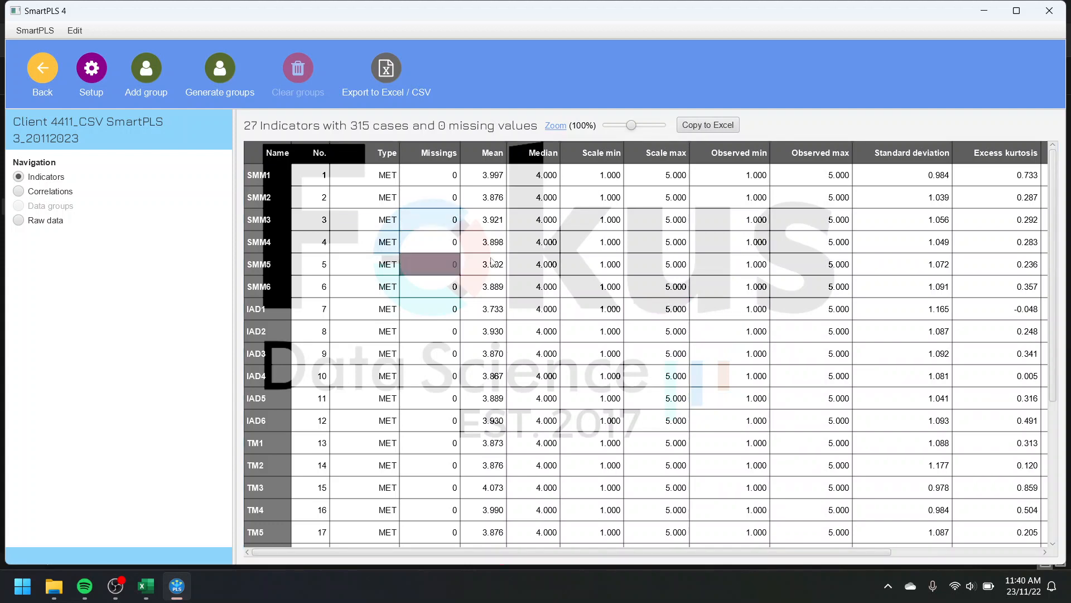
{"action": "mouse_move", "coordinate": [726, 552]}
{"action": "left_mouse_down"}
{"action": "mouse_move", "coordinate": [843, 554]}
{"action": "mouse_move", "coordinate": [715, 554]}
{"action": "left_mouse_up"}
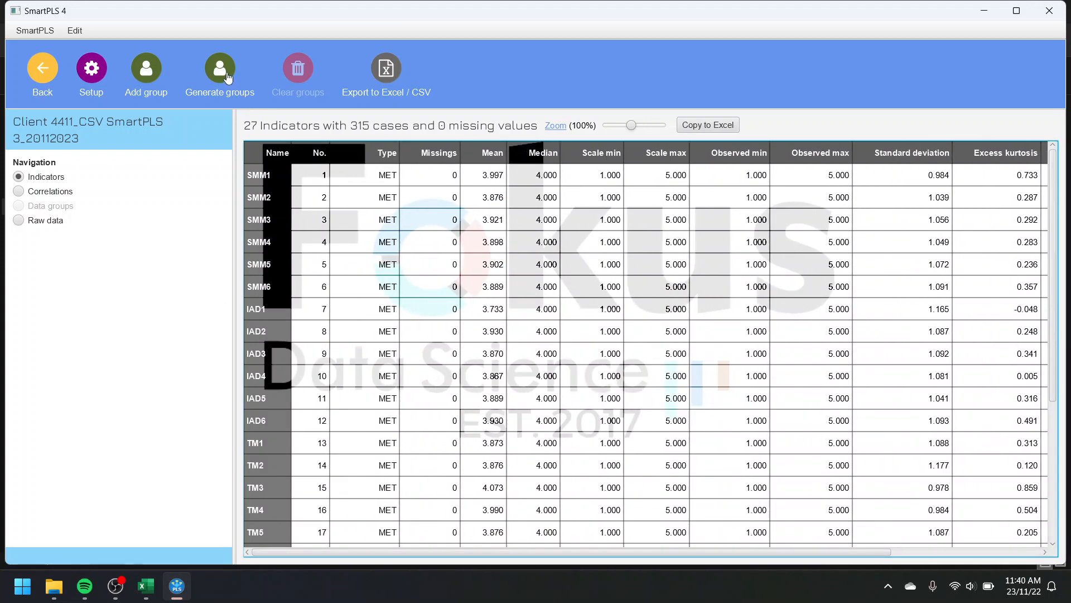
{"action": "left_click", "coordinate": [227, 76]}
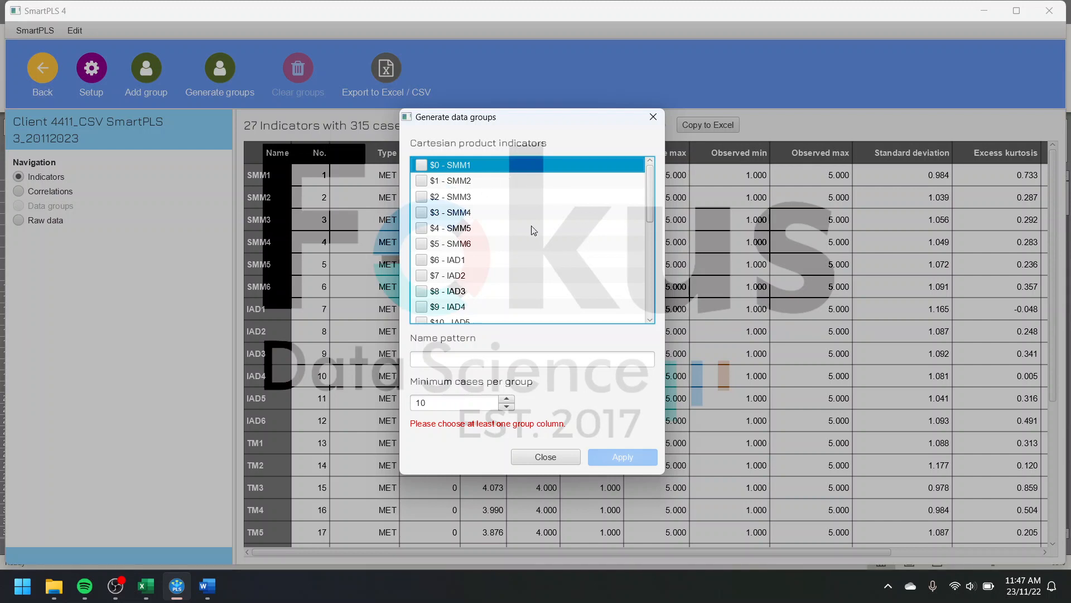
{"action": "scroll", "coordinate": [534, 231], "scroll_direction": "down", "scroll_amount": 5}
{"action": "left_click", "coordinate": [454, 318]}
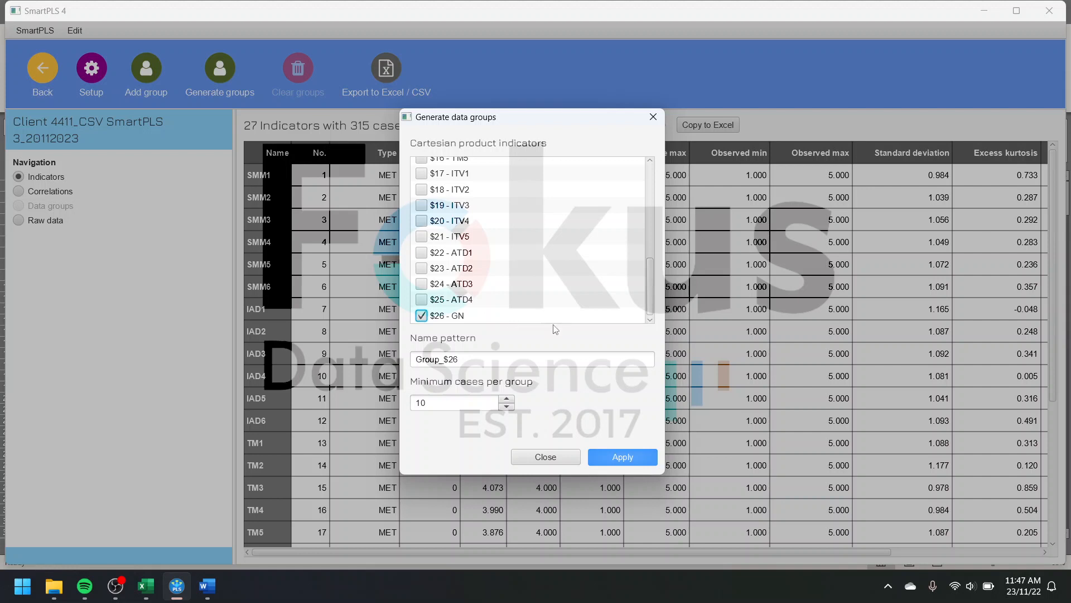
{"action": "left_click", "coordinate": [618, 455]}
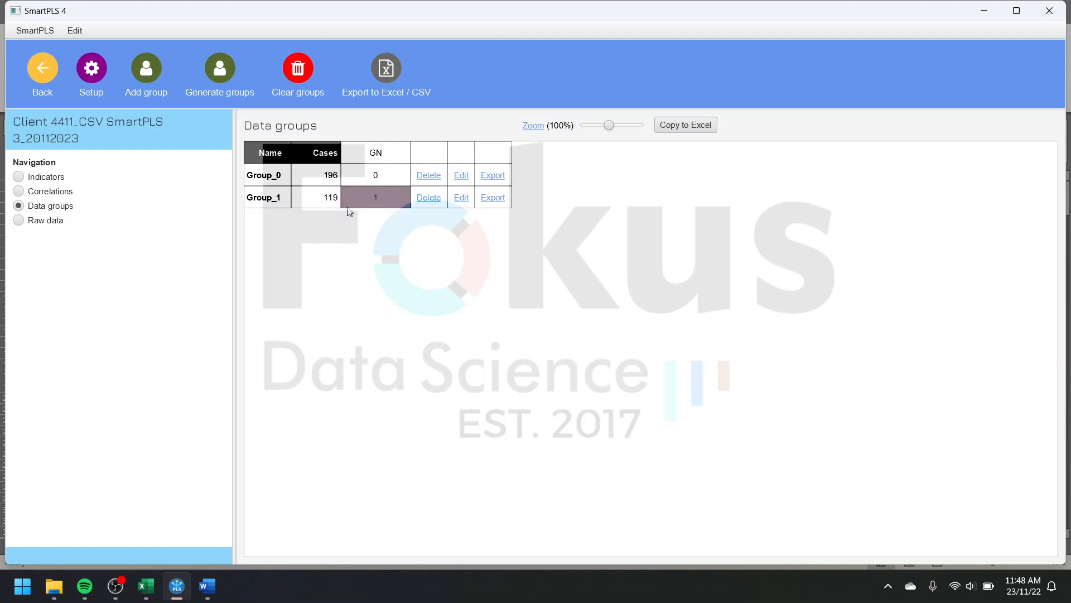
Step: Rename the data group Group_0 as Z
{"action": "left_click", "coordinate": [461, 176]}
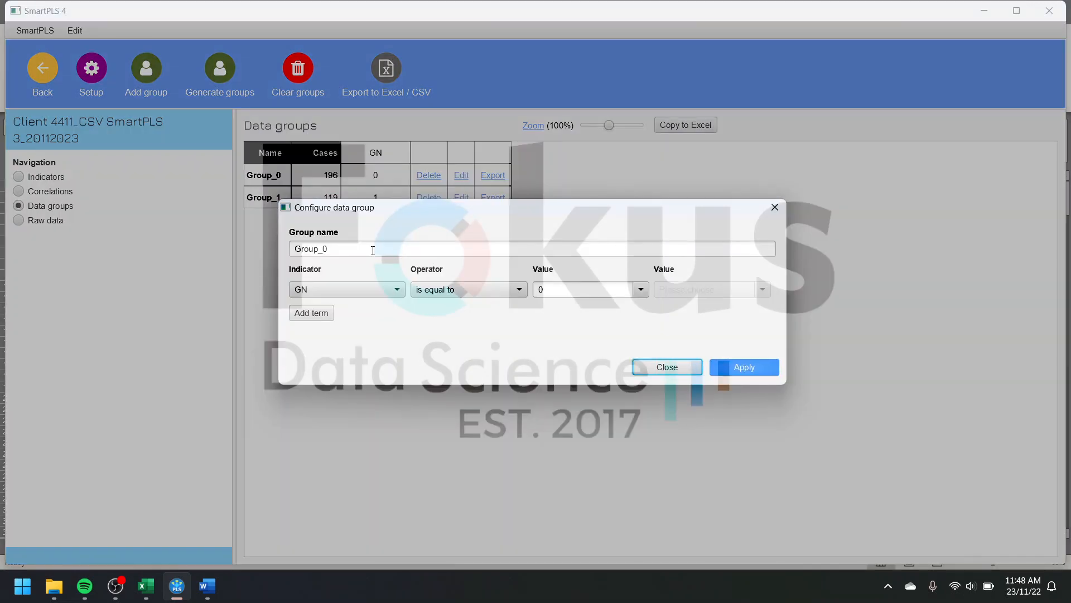
{"action": "triple_click", "coordinate": [491, 251]}
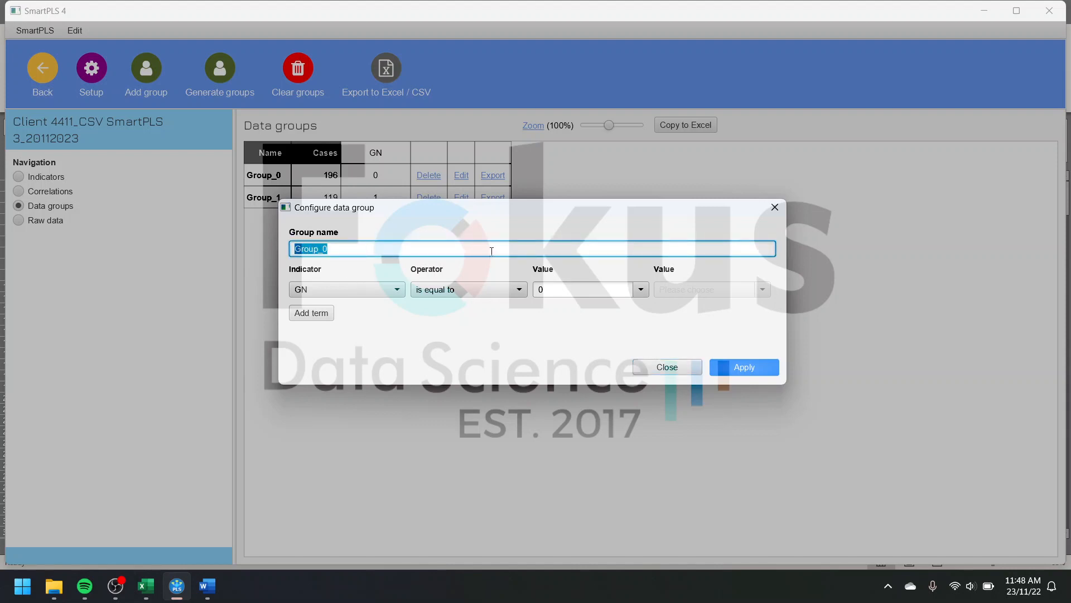
{"action": "key", "text": "BackSpace"}
{"action": "left_click", "coordinate": [745, 367]}
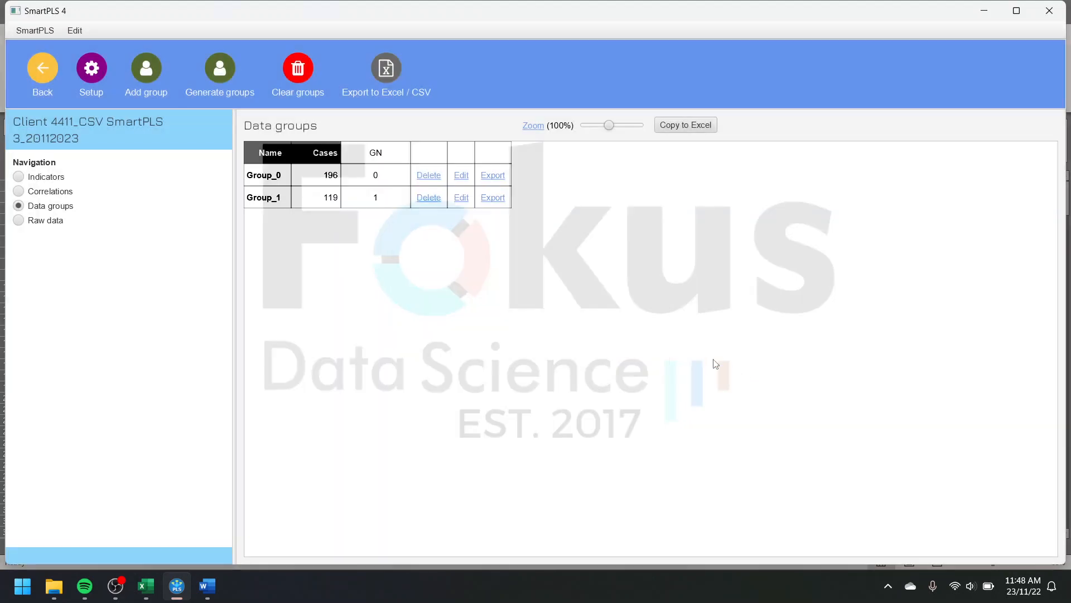
Step: Rename the data group Group_1 as Y
{"action": "left_click", "coordinate": [461, 176]}
{"action": "double_click", "coordinate": [399, 247]}
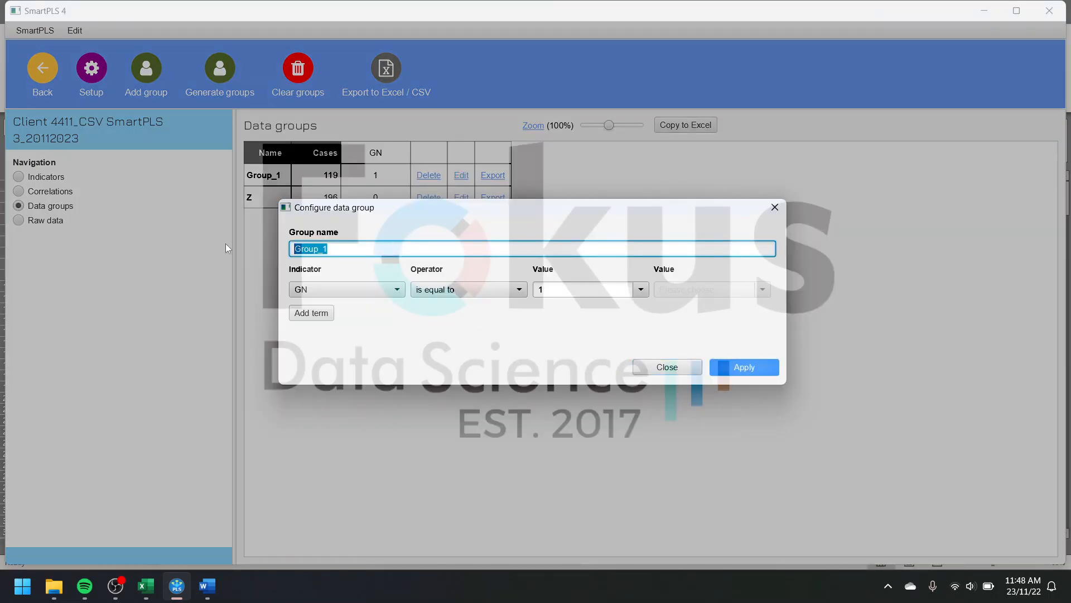
{"action": "key", "text": "BackSpace"}
{"action": "type", "text": "Y"}
{"action": "left_click", "coordinate": [741, 364]}
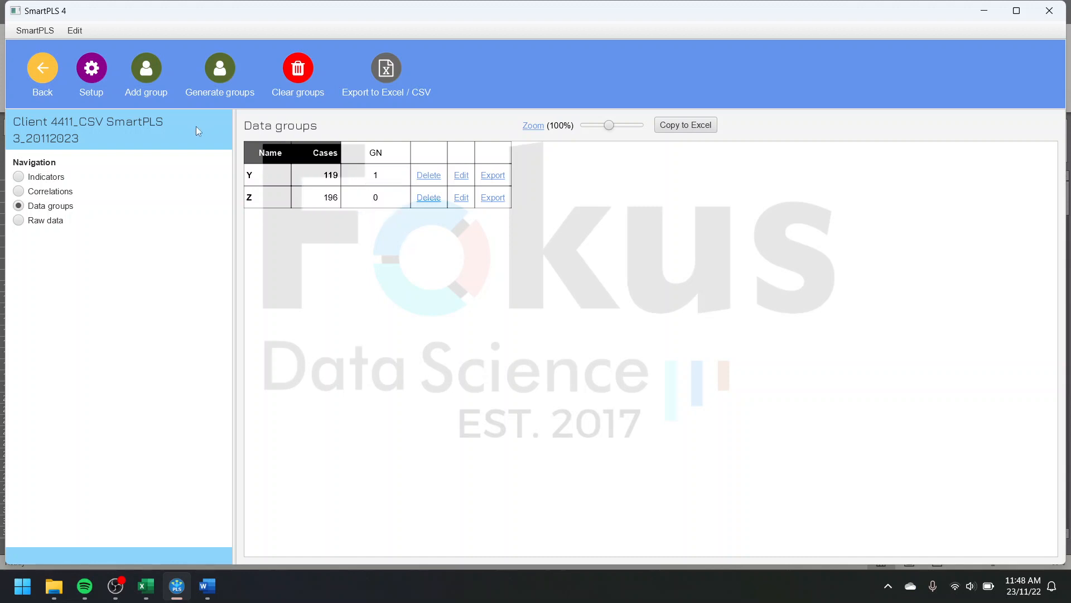
Step: Return to the workspace and create a PLS-SEM model named Contoh in the Contoh project
{"action": "left_click", "coordinate": [51, 82]}
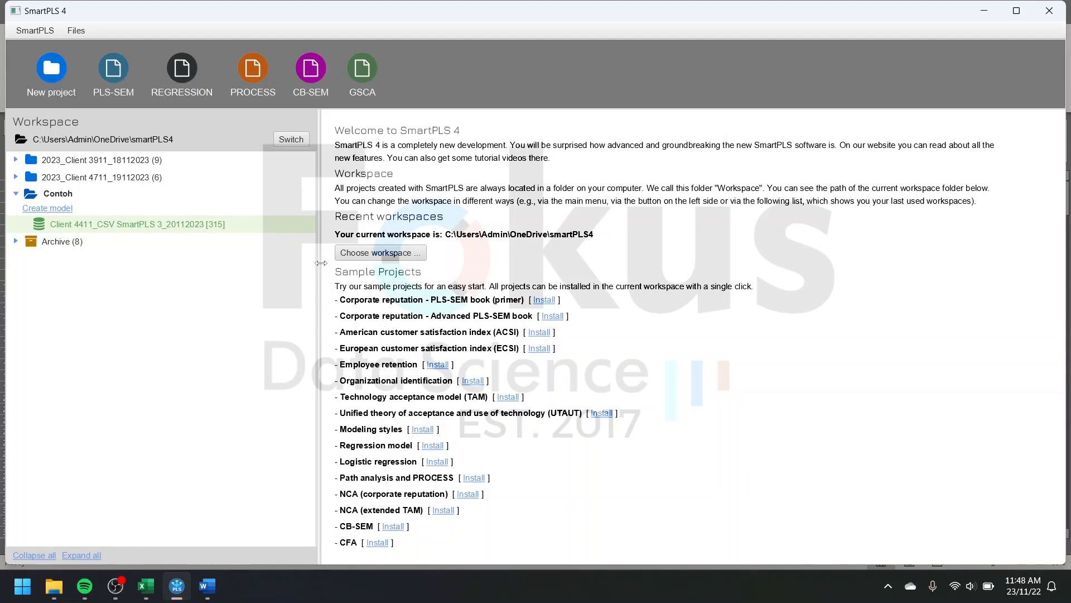
{"action": "left_click", "coordinate": [56, 213]}
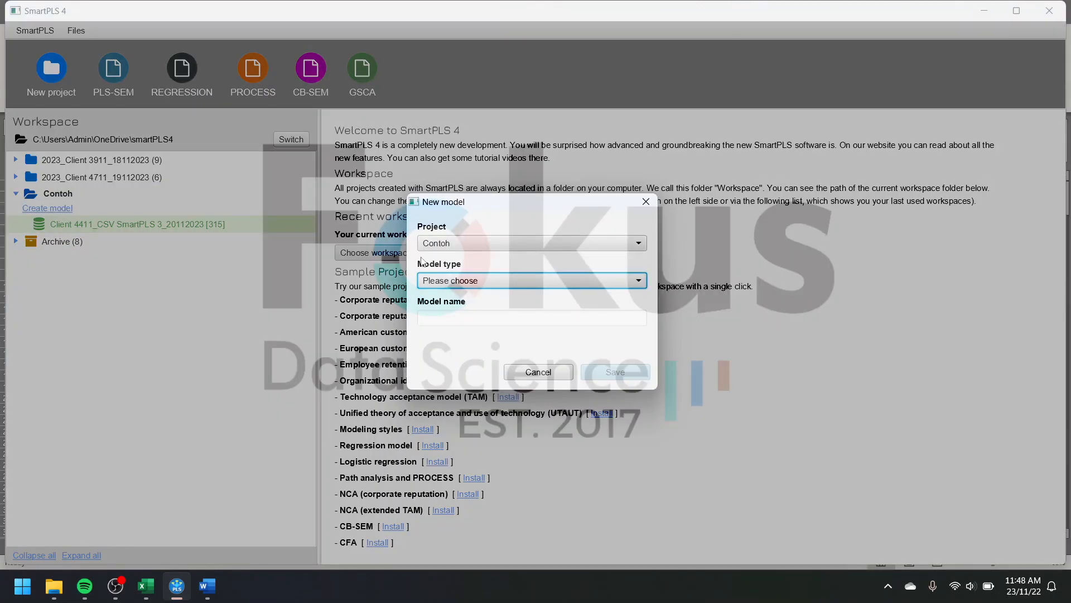
{"action": "left_click", "coordinate": [465, 284]}
{"action": "left_click", "coordinate": [462, 298]}
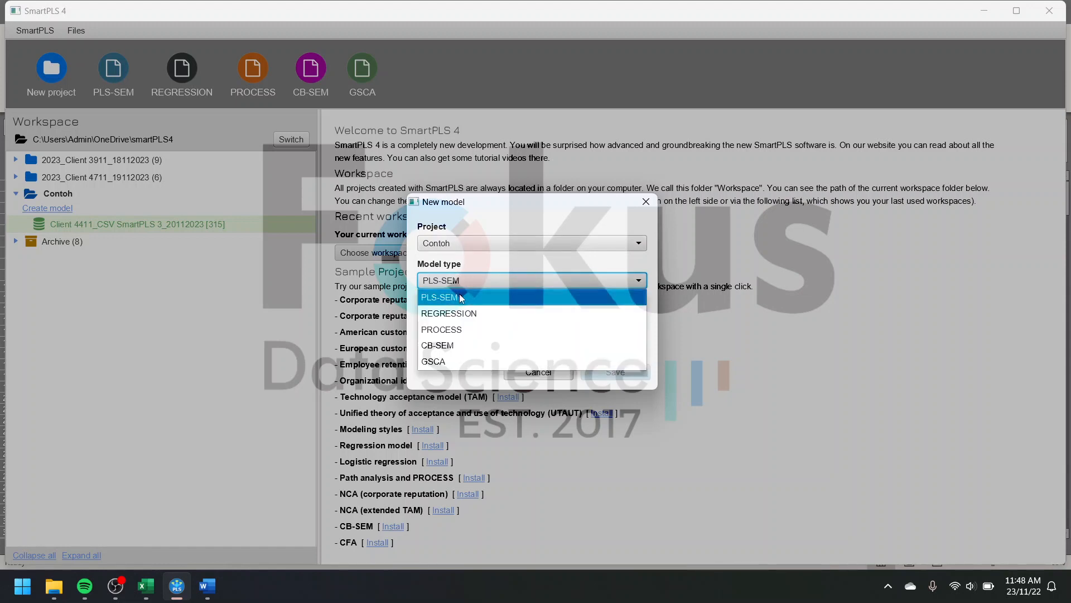
{"action": "left_click", "coordinate": [465, 318]}
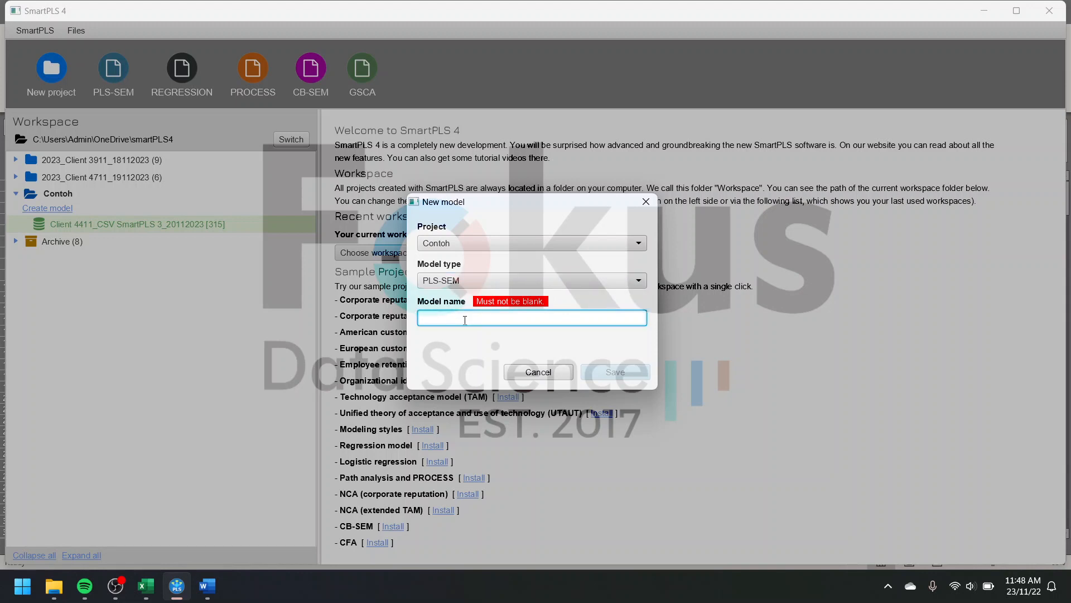
{"action": "type", "text": "Contoh"}
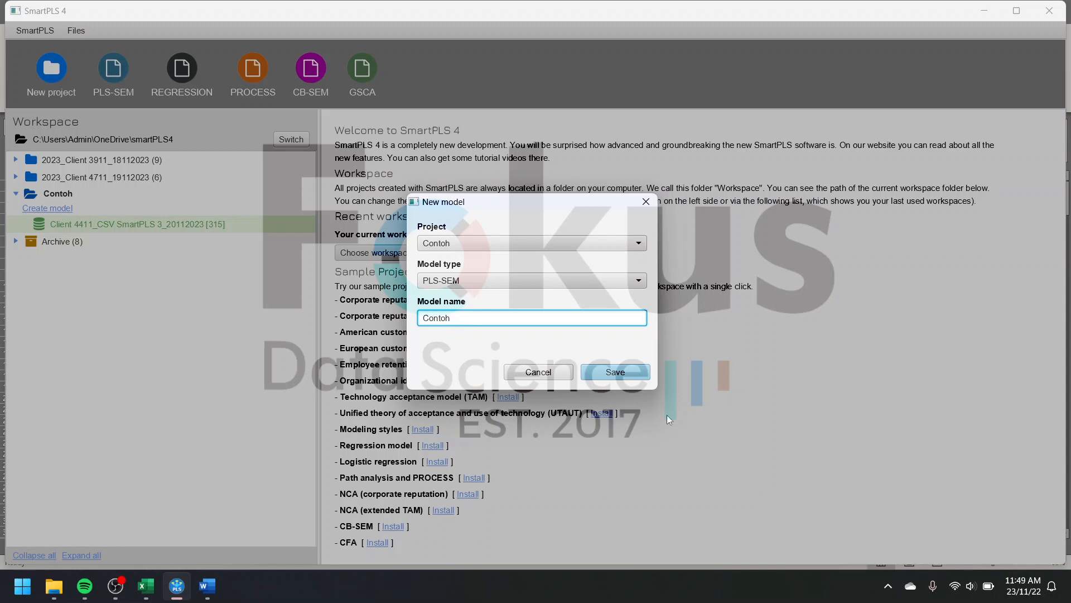
{"action": "left_click", "coordinate": [644, 369]}
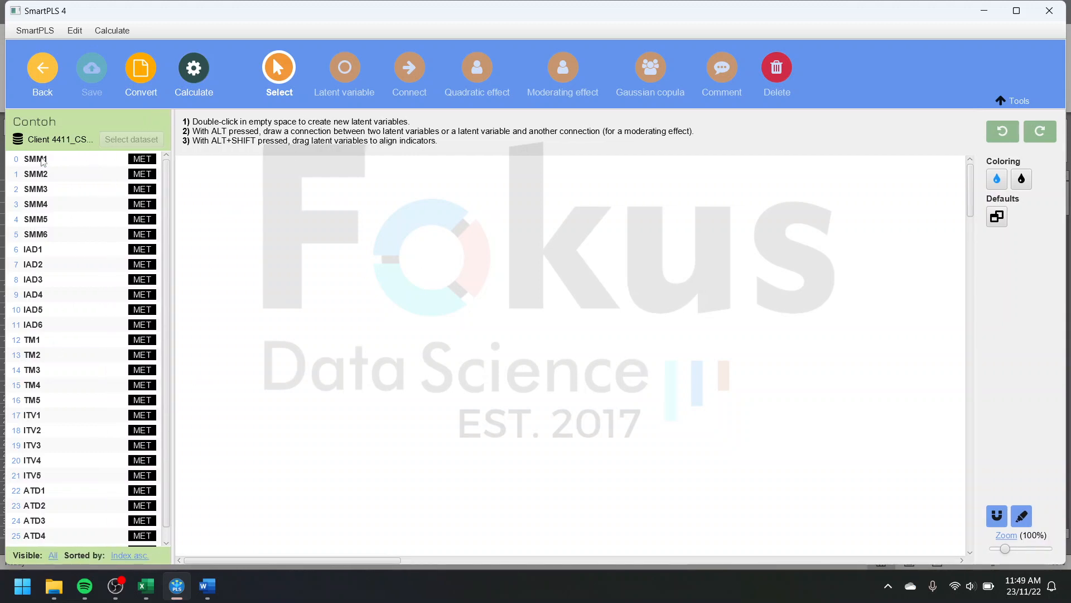
Step: Place indicators SMM1 to SMM6 on the canvas as a new latent variable named SMM
{"action": "left_click", "coordinate": [50, 162]}
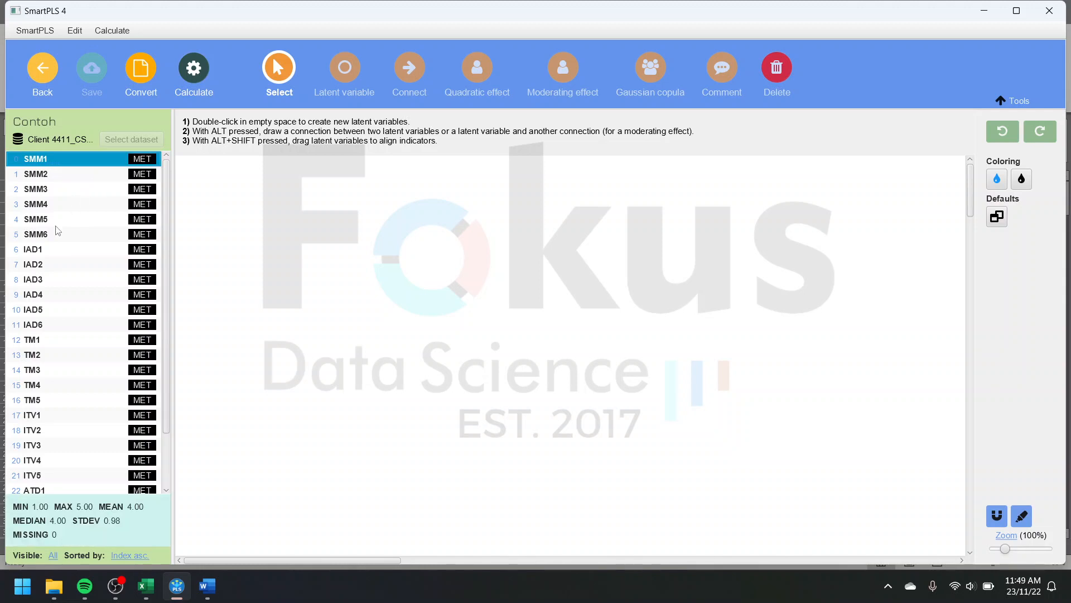
{"action": "left_click", "coordinate": [56, 233], "text": "shift"}
{"action": "left_click_drag", "start_coordinate": [91, 208], "coordinate": [281, 229]}
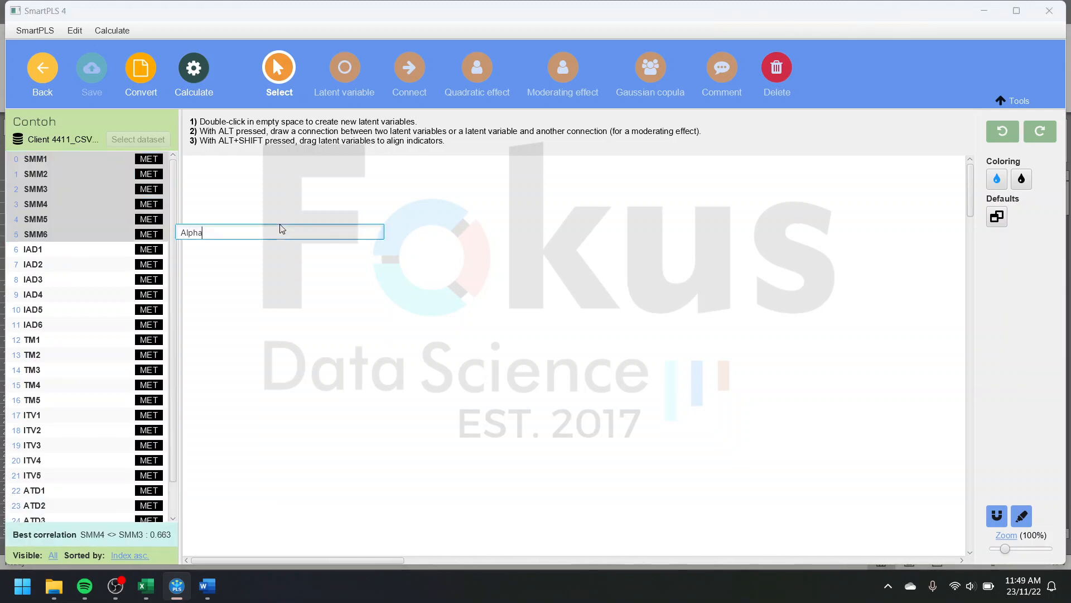
{"action": "key", "text": "BackSpace"}
{"action": "key", "text": "BackSpace"}
{"action": "key", "text": "BackSpace"}
{"action": "key", "text": "BackSpace"}
{"action": "key", "text": "BackSpace"}
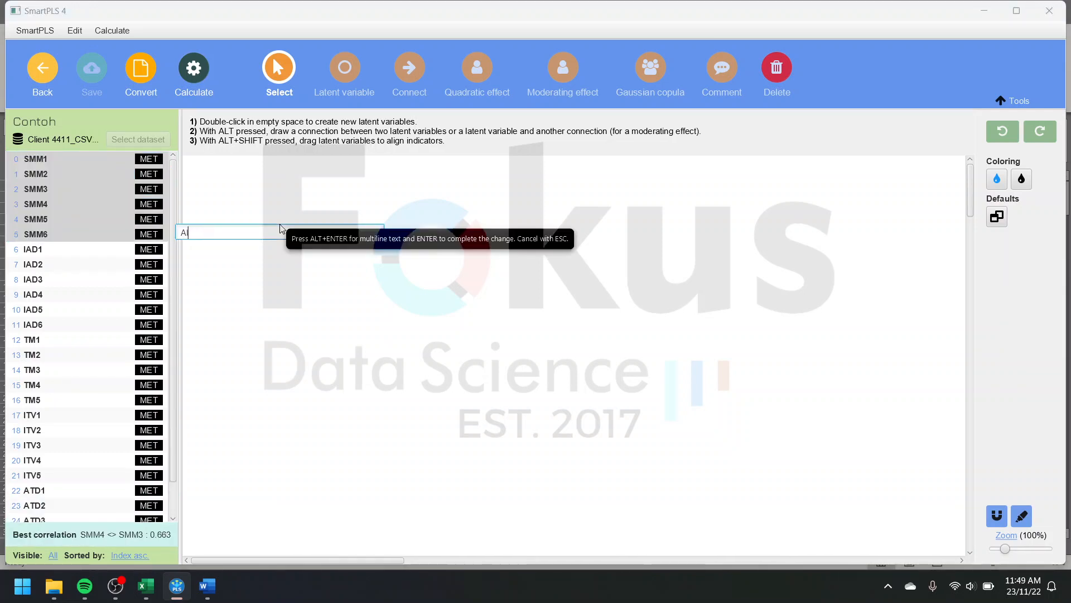
{"action": "type", "text": "SMSS"}
{"action": "type", "text": "M"}
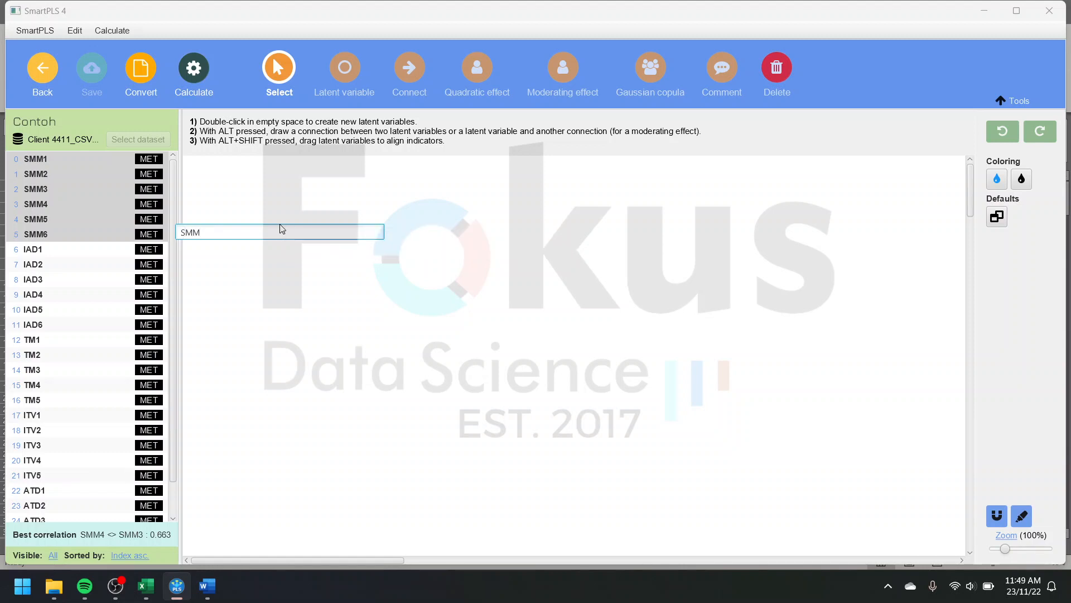
{"action": "key", "text": "Return"}
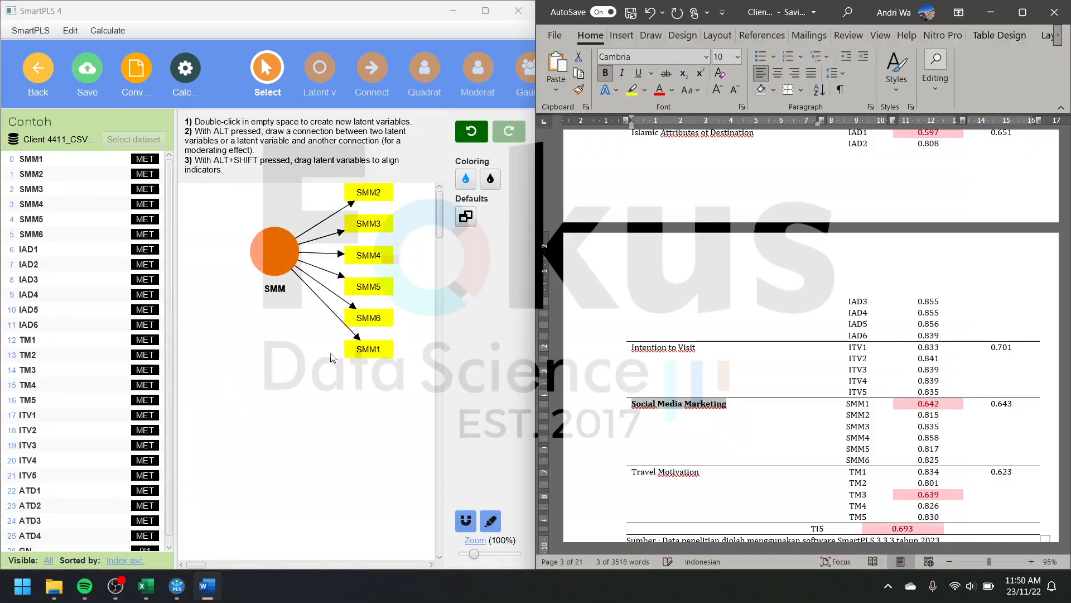
Step: Rename the SMM latent variable as Social Media Marketing using the copied text
{"action": "left_click", "coordinate": [270, 266]}
{"action": "right_click", "coordinate": [272, 266]}
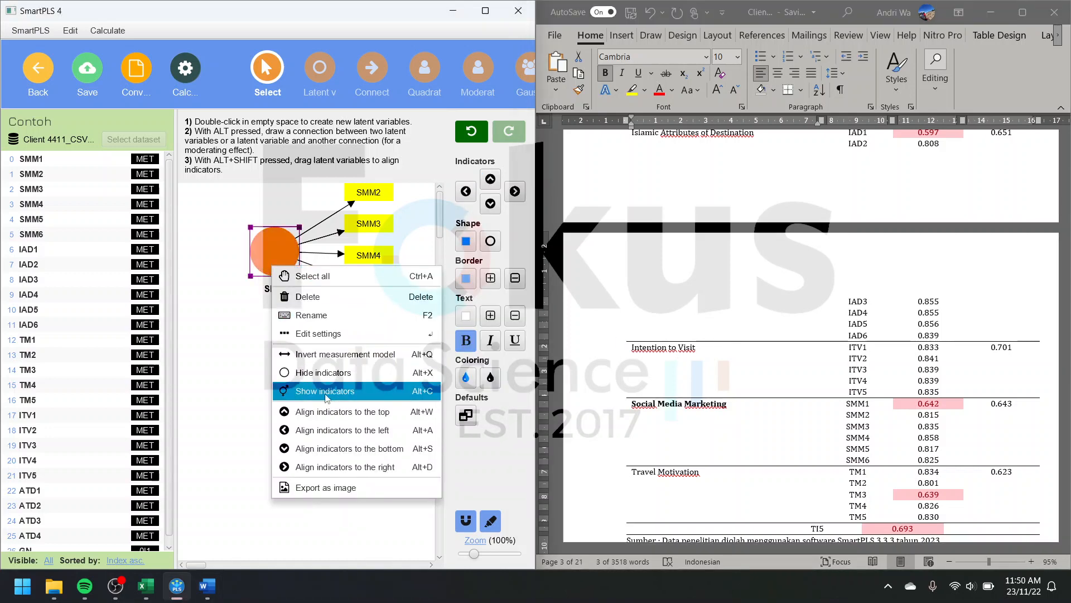
{"action": "left_click", "coordinate": [338, 319]}
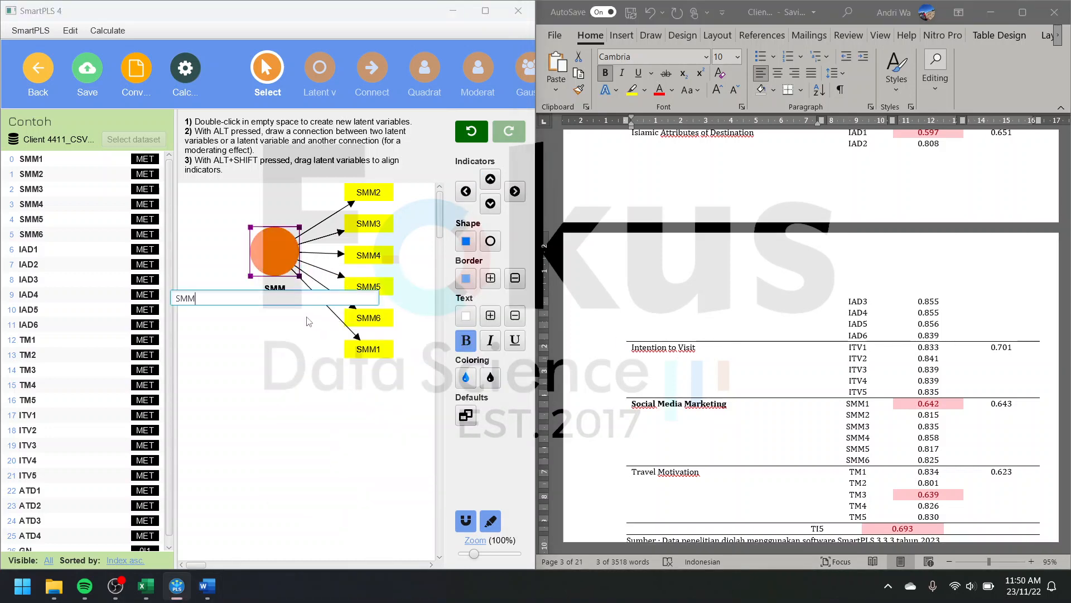
{"action": "key", "text": "BackSpace"}
{"action": "key", "text": "BackSpace"}
{"action": "key", "text": "BackSpace"}
{"action": "type", "text": "Social Media Marketing"}
{"action": "key", "text": "Return"}
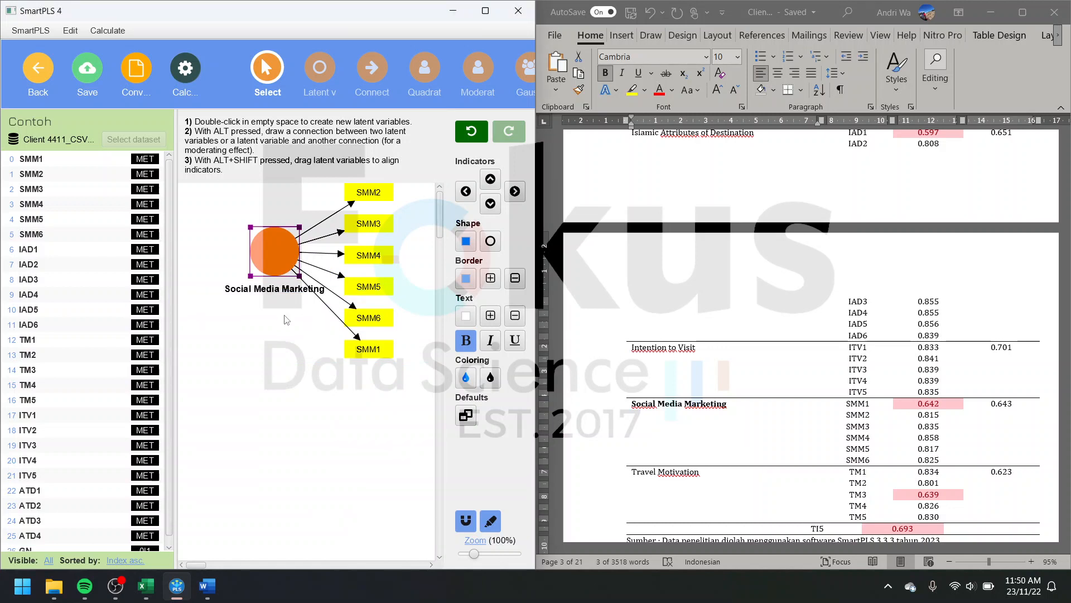
Step: Add a latent variable named IAD with indicators IAD1 to IAD6 below Social Media Marketing, and shift it slightly down and left
{"action": "left_click", "coordinate": [60, 250]}
{"action": "left_click", "coordinate": [49, 325], "text": "shift"}
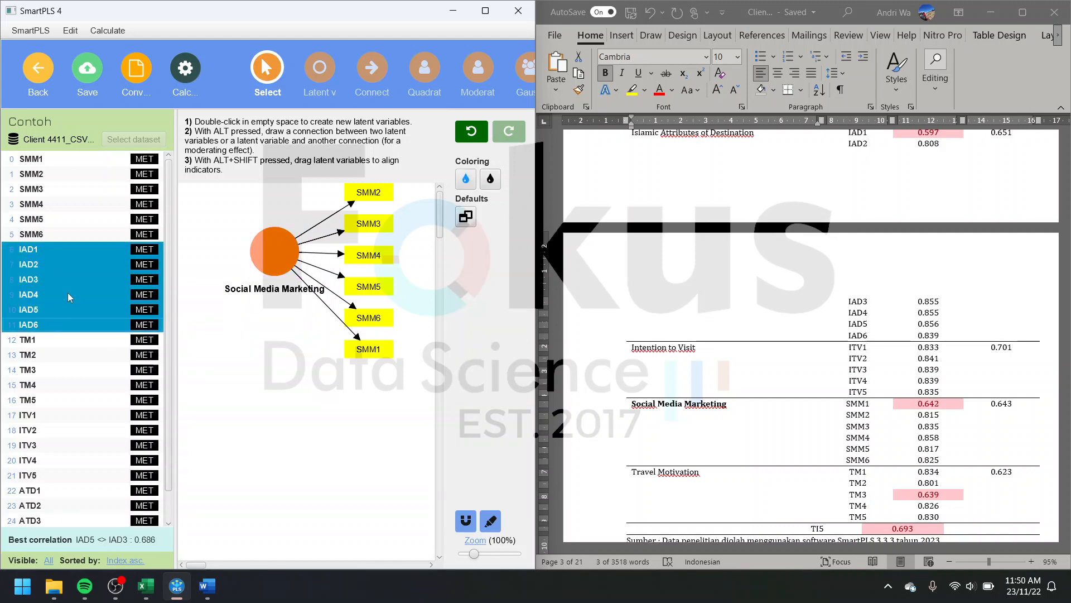
{"action": "left_click_drag", "start_coordinate": [274, 392], "coordinate": [273, 390]}
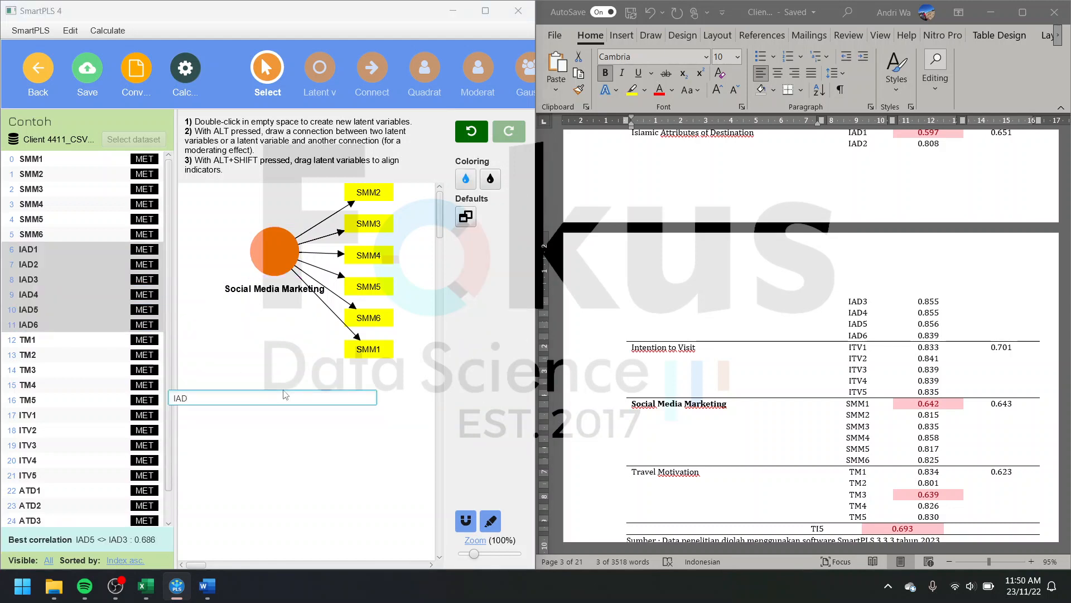
{"action": "left_click", "coordinate": [473, 385]}
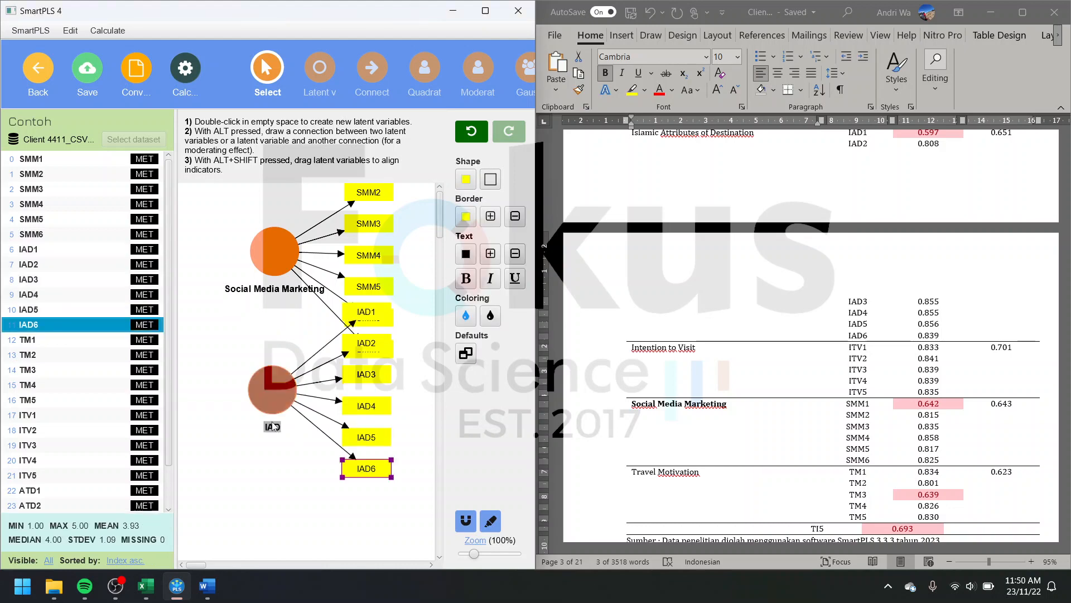
{"action": "left_click", "coordinate": [243, 427]}
{"action": "left_click_drag", "start_coordinate": [243, 426], "coordinate": [241, 429]}
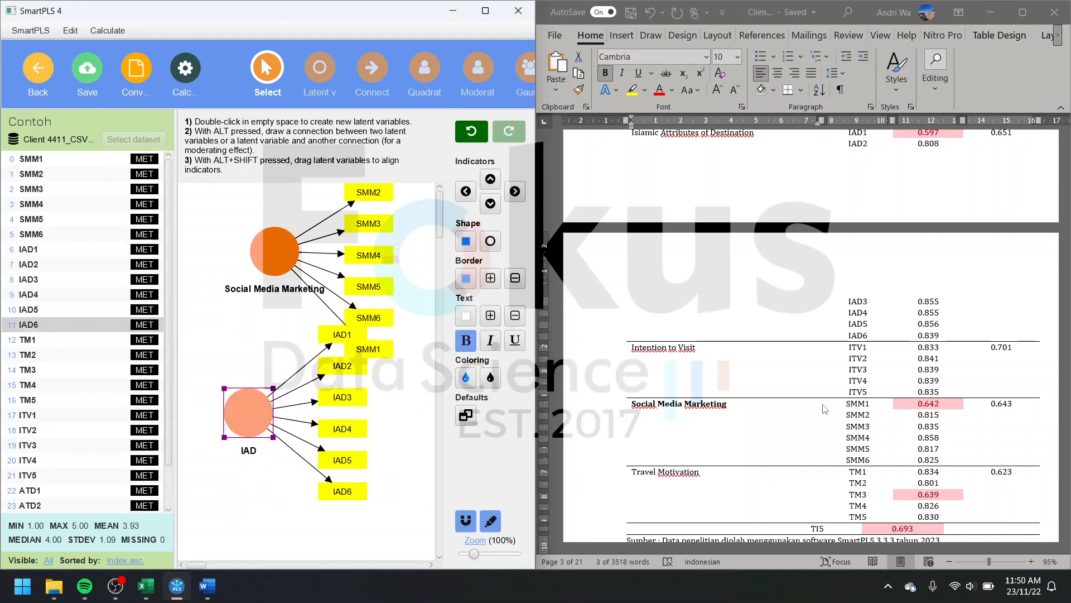
Step: Rename the IAD latent variable as Islamic Attributes of Destination using the text copied from the Word table
{"action": "left_click", "coordinate": [780, 408]}
{"action": "scroll", "coordinate": [781, 410], "scroll_direction": "down", "scroll_amount": 3}
{"action": "scroll", "coordinate": [780, 410], "scroll_direction": "up", "scroll_amount": 4}
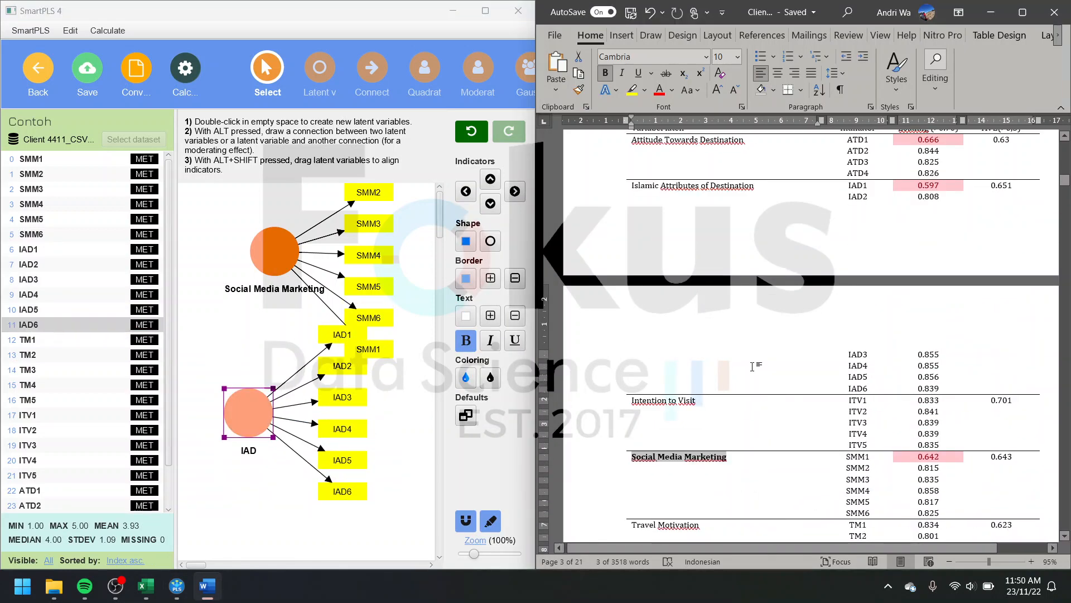
{"action": "triple_click", "coordinate": [763, 186]}
{"action": "key", "text": "ctrl+c"}
{"action": "right_click", "coordinate": [238, 410]}
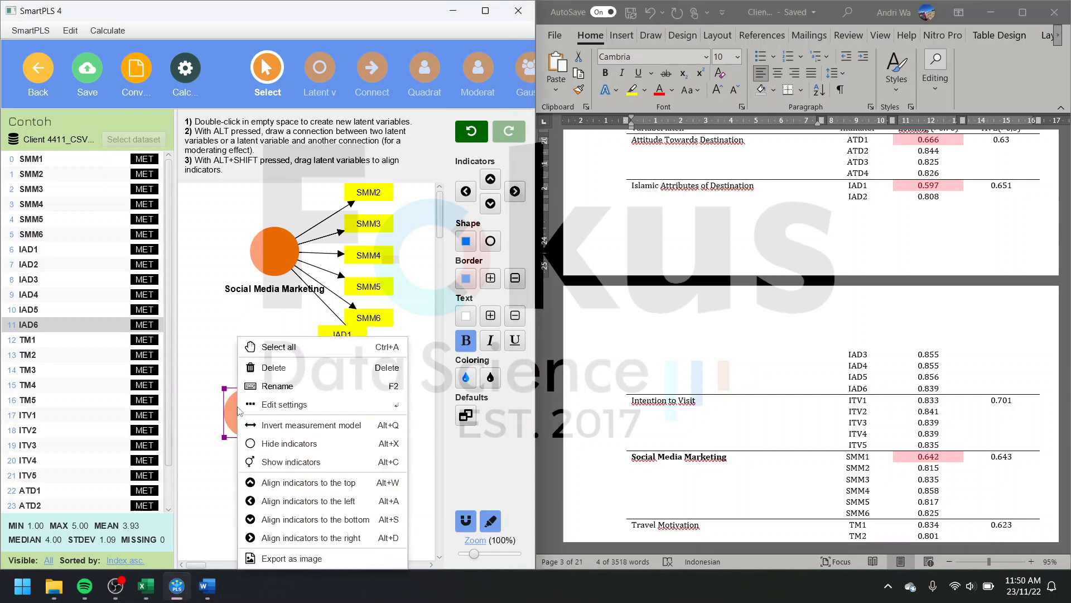
{"action": "left_click", "coordinate": [310, 385]}
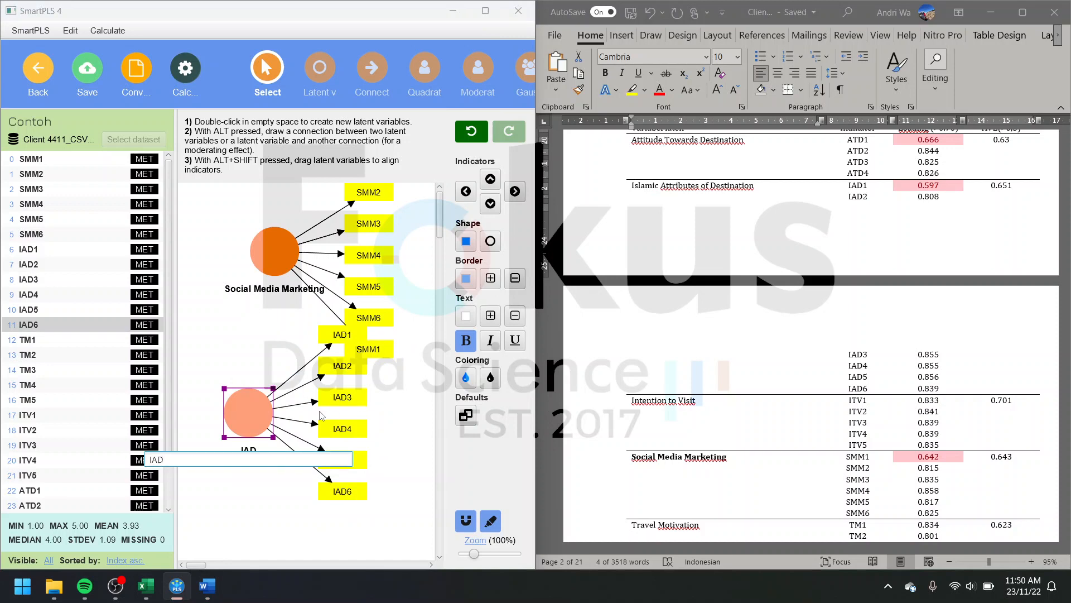
{"action": "key", "text": "ctrl+v"}
{"action": "left_click_drag", "start_coordinate": [287, 459], "coordinate": [94, 460]}
{"action": "key", "text": "ctrl+v"}
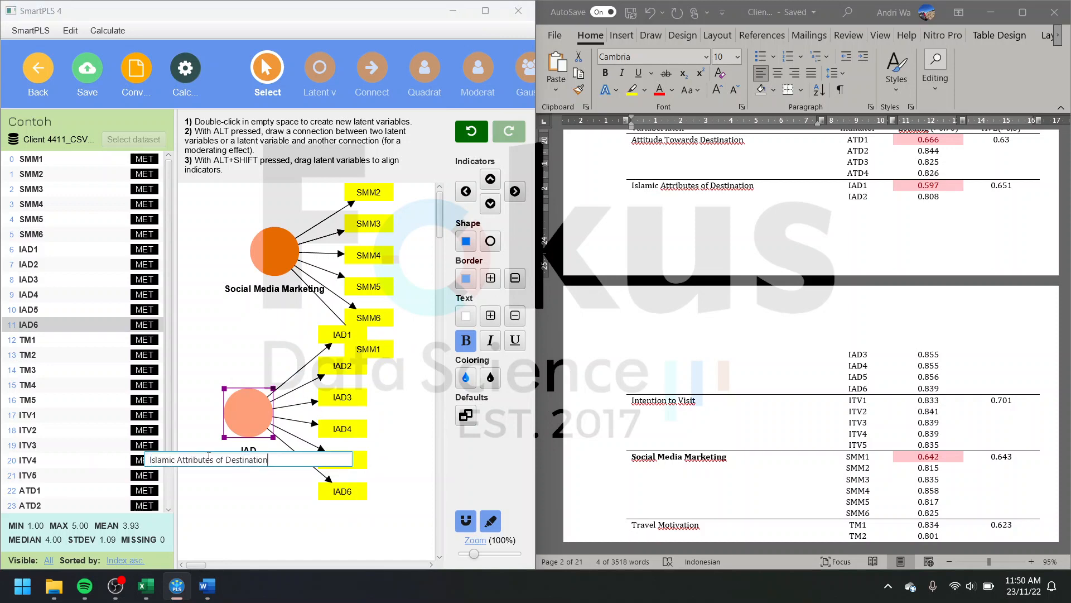
{"action": "key", "text": "Return"}
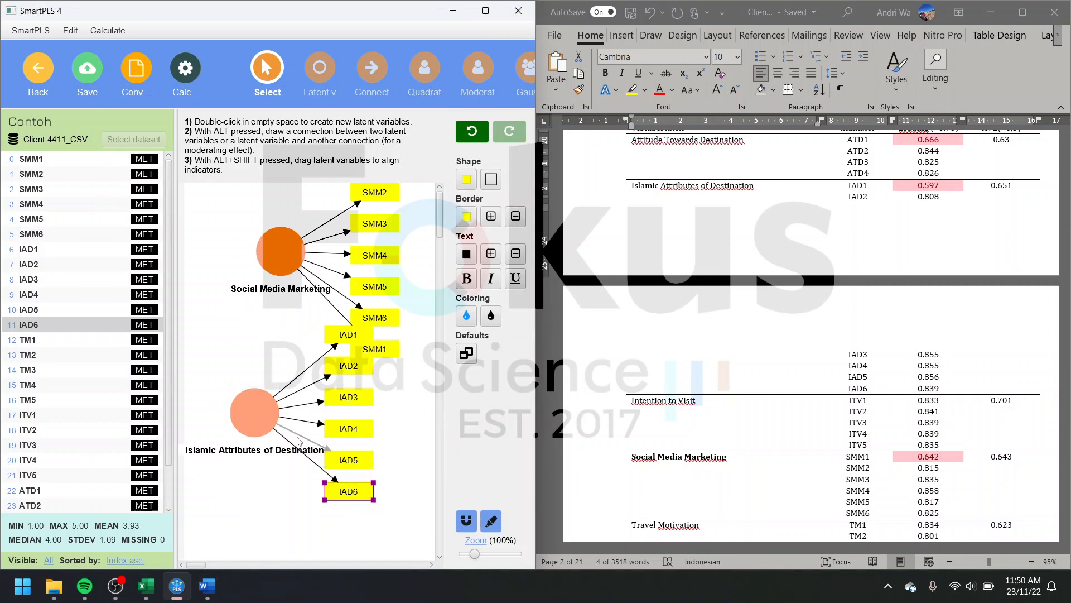
Step: Split the Islamic Attributes of Destination caption in the model onto two lines, breaking before "of", and apply it
{"action": "double_click", "coordinate": [253, 454]}
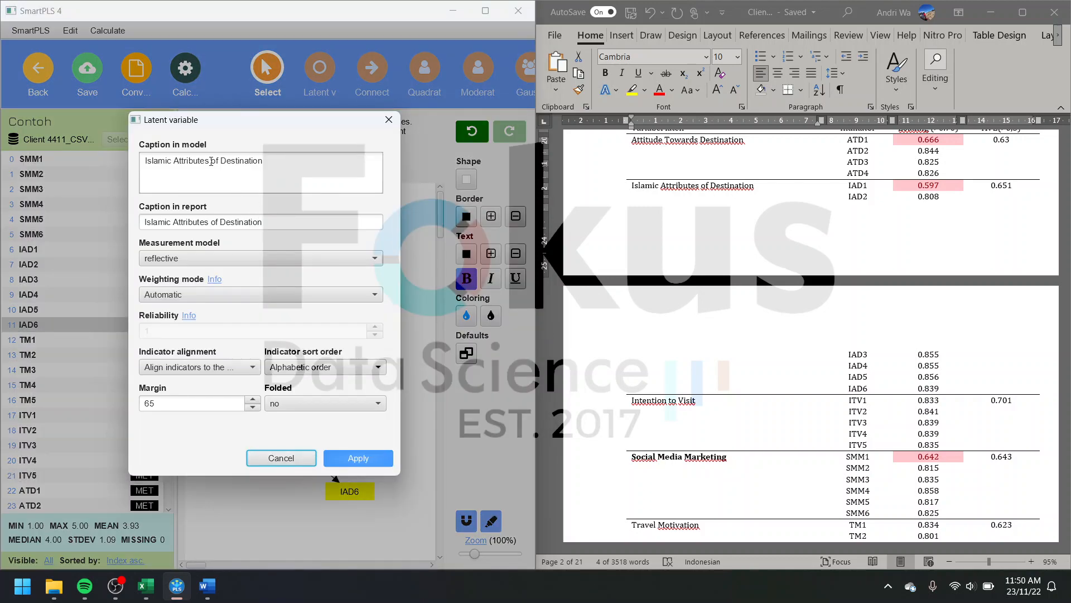
{"action": "left_click", "coordinate": [213, 161]}
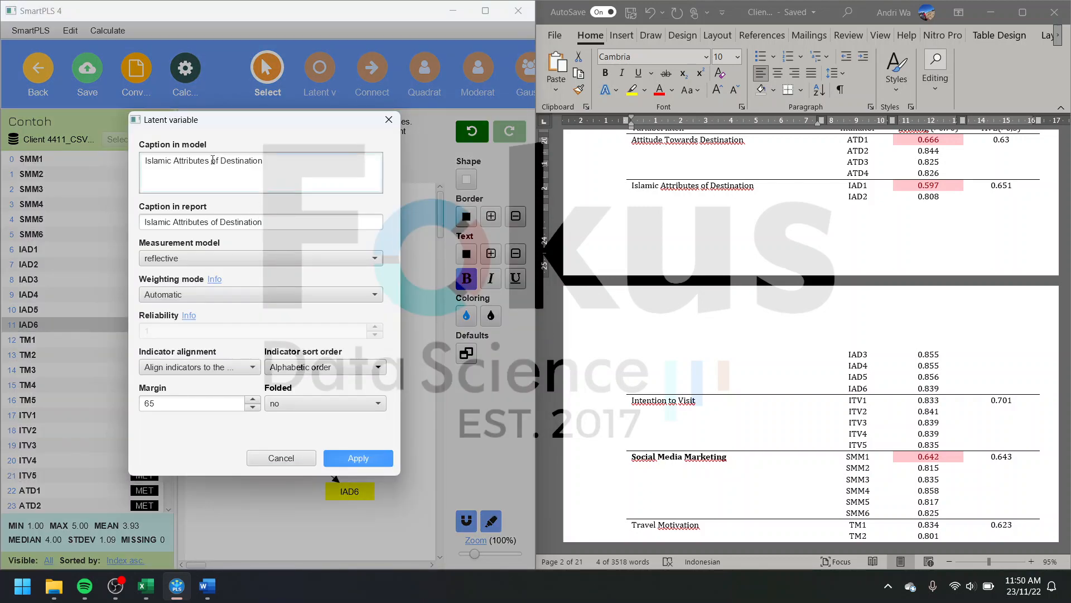
{"action": "key", "text": "Return"}
{"action": "left_click", "coordinate": [342, 456]}
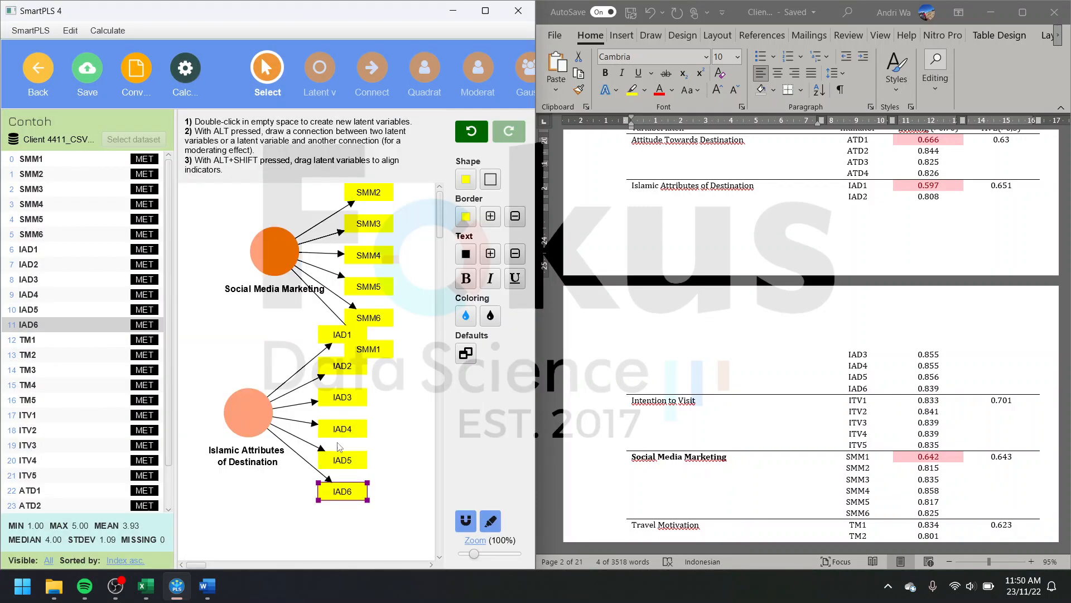
Step: Place indicators TM1 to TM5 on the canvas as a new latent variable above Islamic Attributes of Destination
{"action": "left_click", "coordinate": [66, 340]}
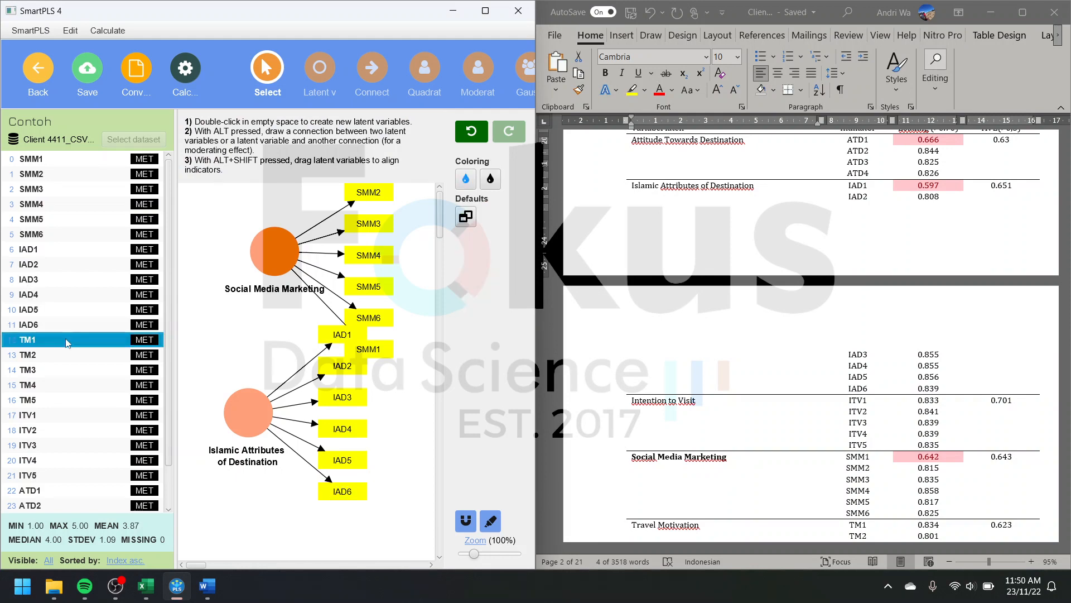
{"action": "left_click", "coordinate": [66, 399], "text": "shift"}
{"action": "left_click_drag", "start_coordinate": [71, 370], "coordinate": [217, 329]}
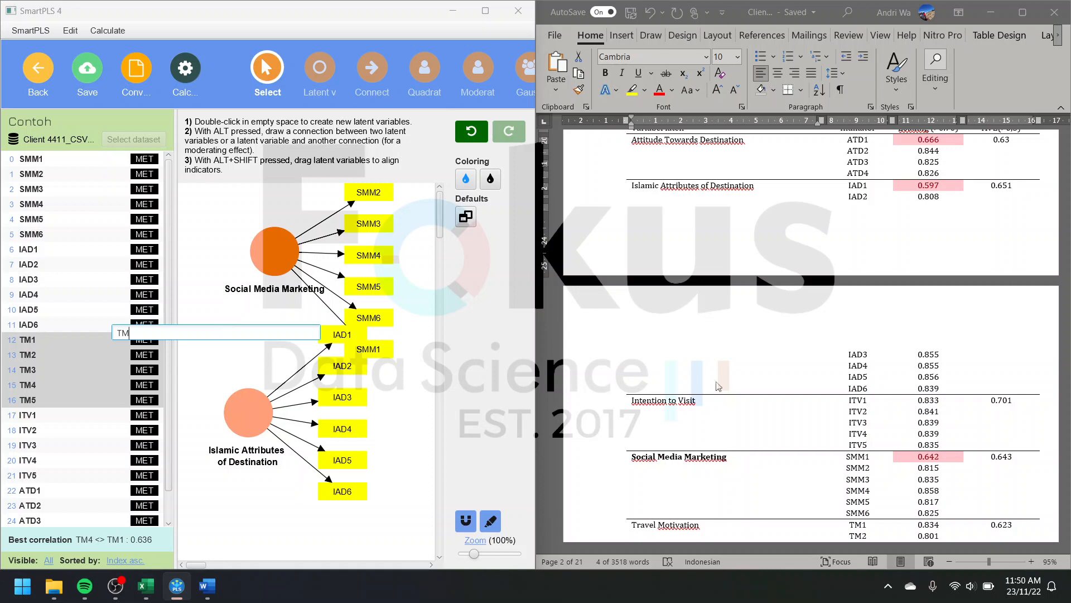
Step: Copy the Travel Motivation name from the Word table and clear the suggested TM name of the new latent variable
{"action": "scroll", "coordinate": [736, 397], "scroll_direction": "down", "scroll_amount": 3}
{"action": "left_click_drag", "start_coordinate": [711, 419], "coordinate": [632, 419]}
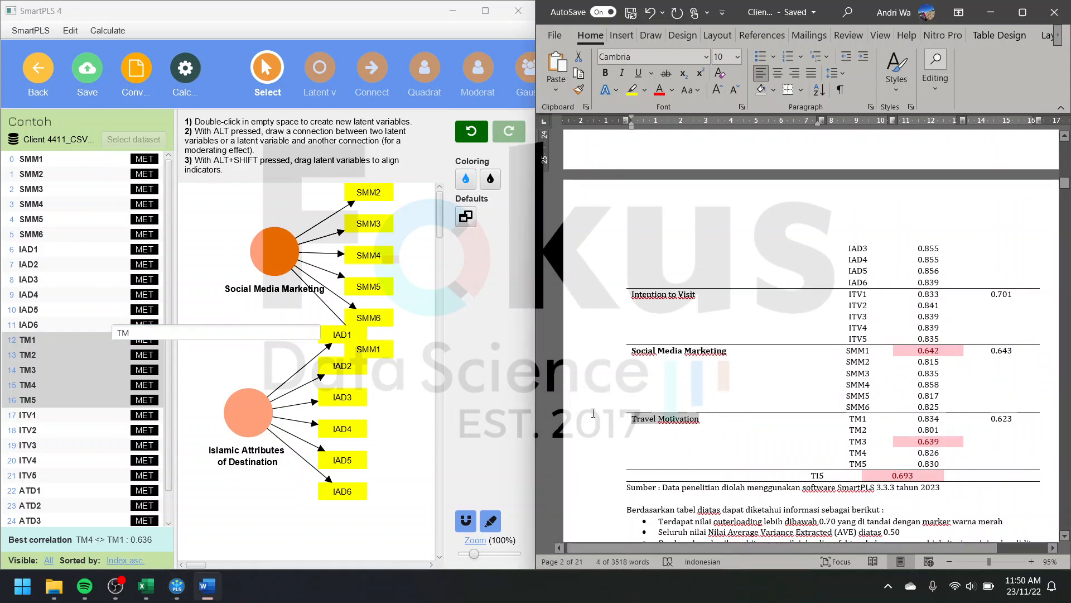
{"action": "left_click", "coordinate": [212, 334]}
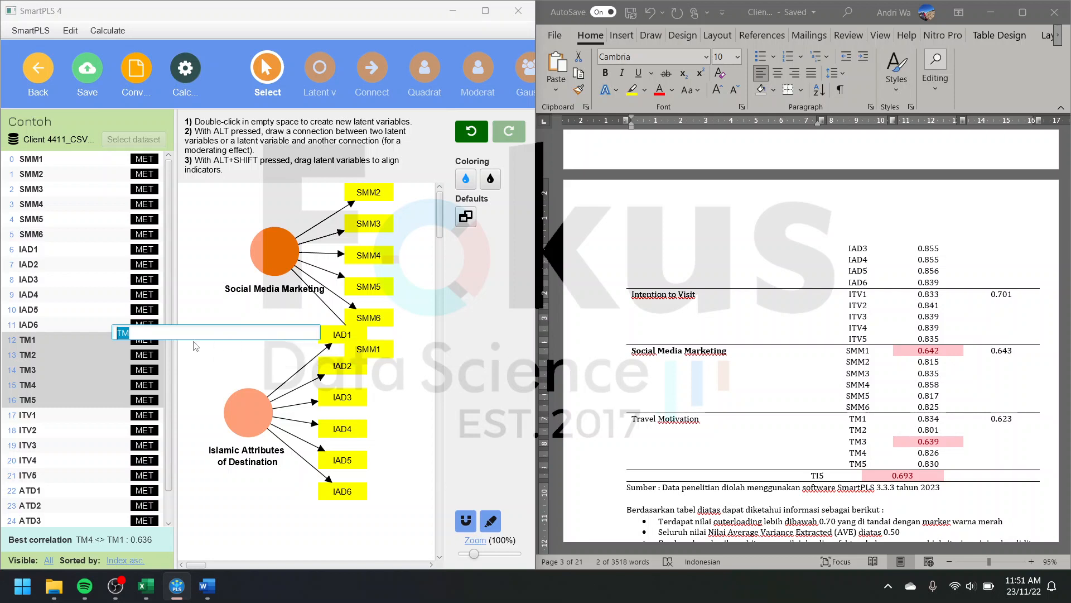
{"action": "left_click", "coordinate": [707, 422]}
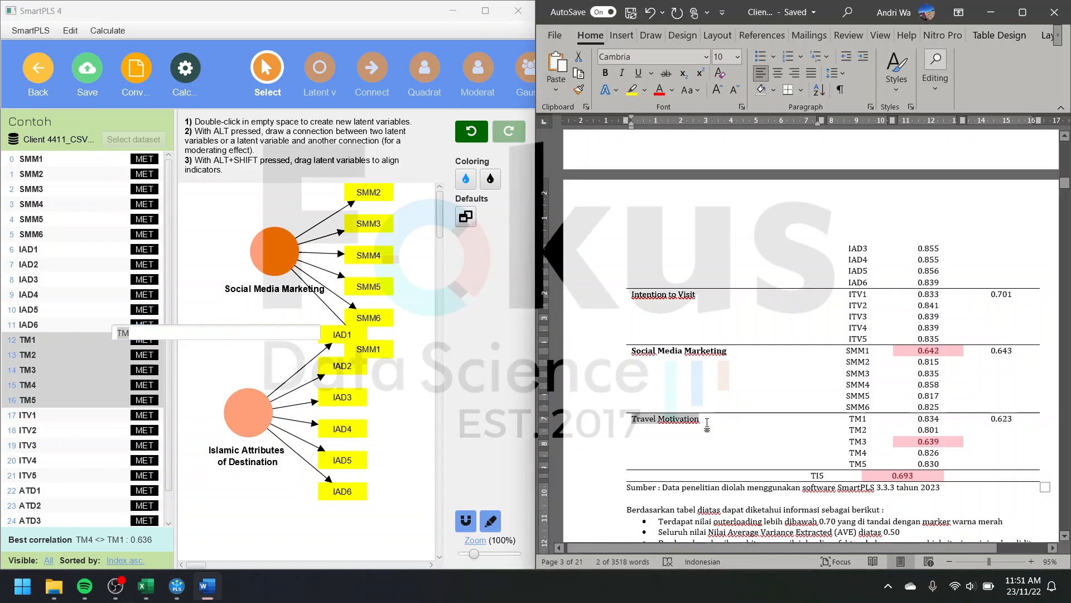
{"action": "left_click", "coordinate": [189, 334]}
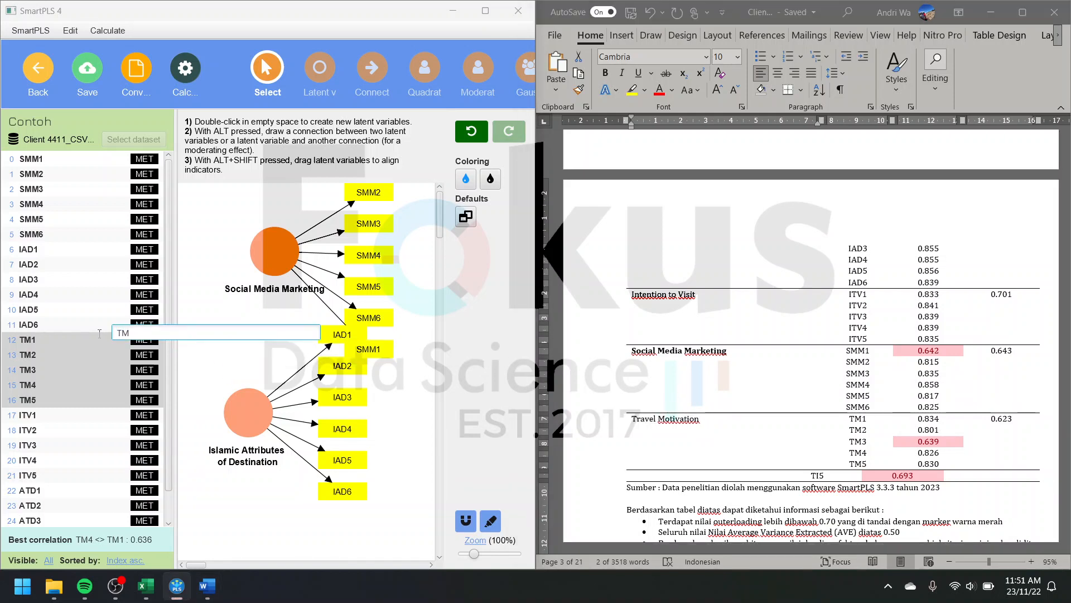
{"action": "double_click", "coordinate": [169, 337]}
{"action": "key", "text": "BackSpace"}
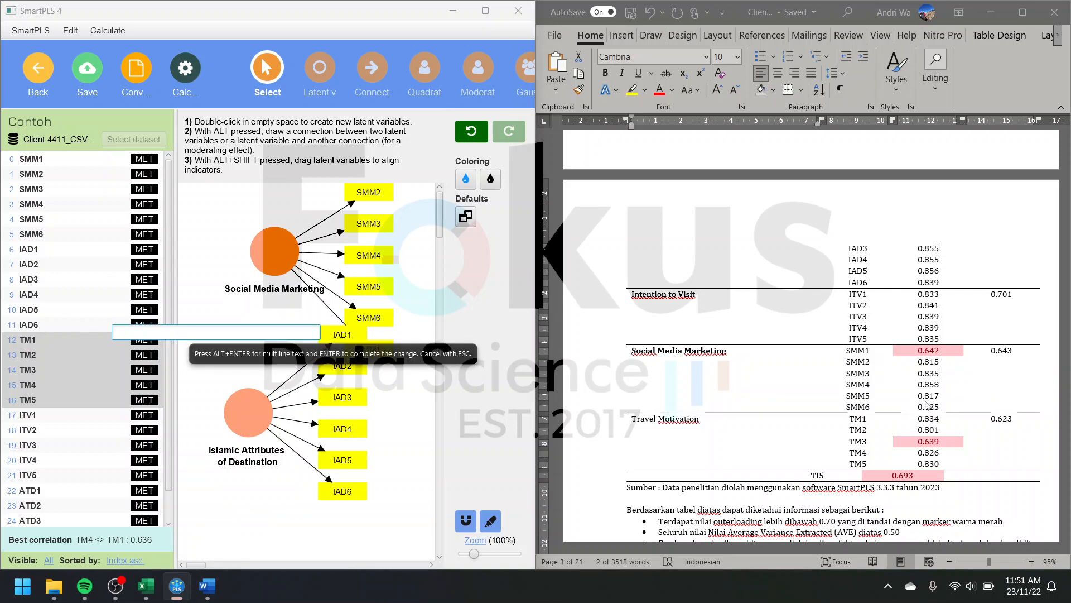
{"action": "left_click", "coordinate": [732, 356]}
{"action": "right_click", "coordinate": [685, 420]}
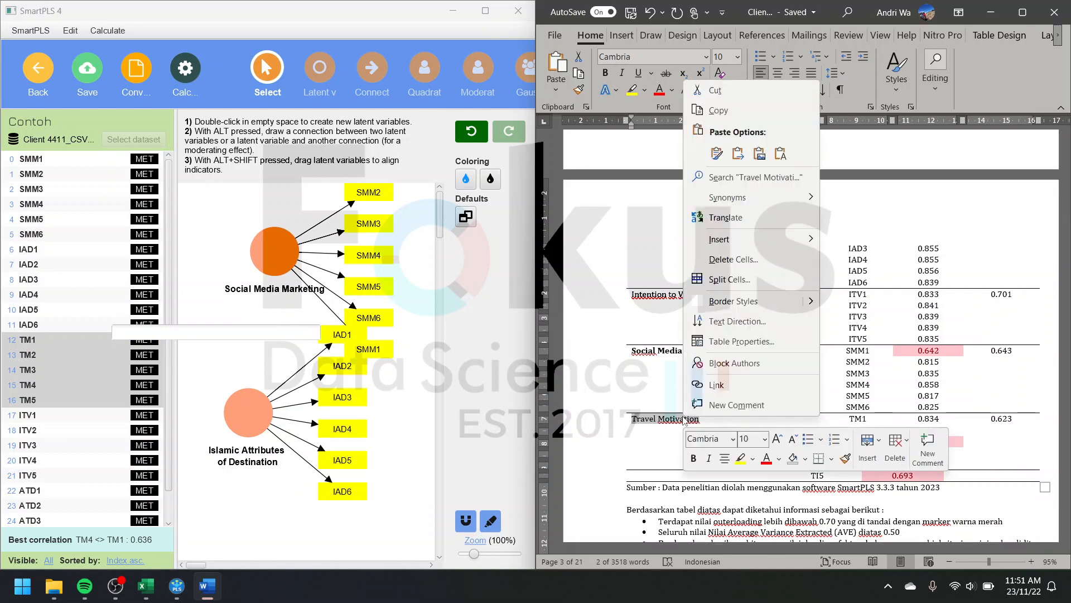
{"action": "left_click", "coordinate": [704, 106]}
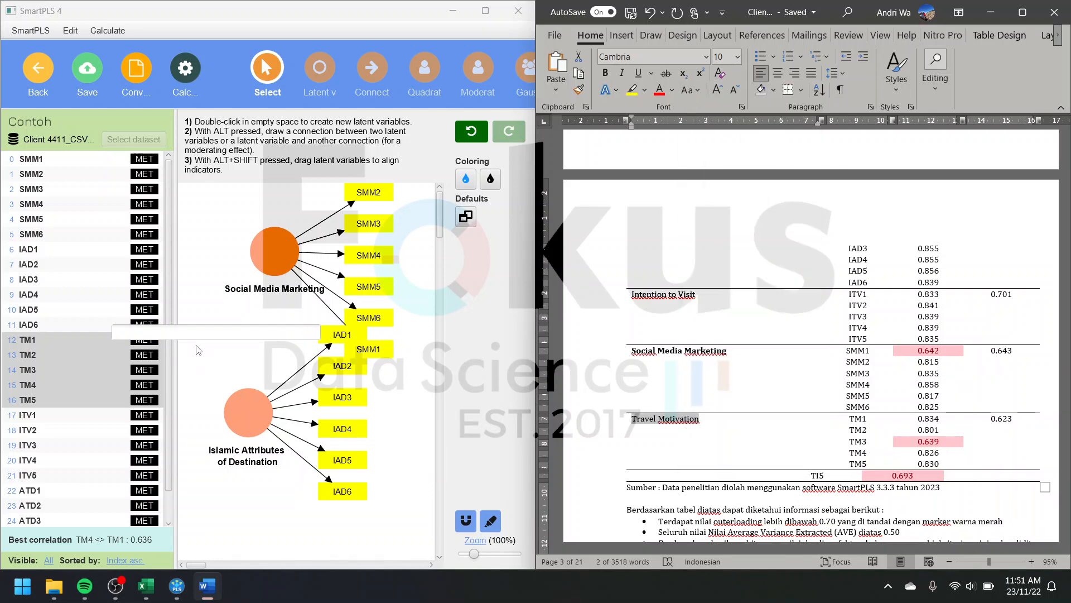
{"action": "left_click", "coordinate": [162, 333]}
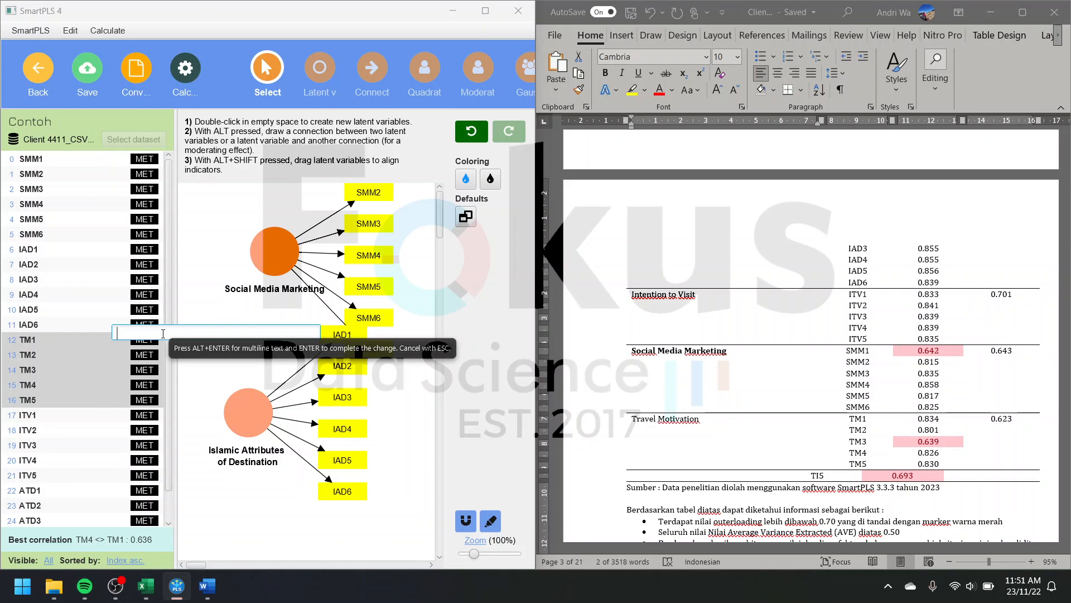
Step: Name the latent variable with indicators TM1 to TM5 Travel Motivation
{"action": "type", "text": "Travel Mo"}
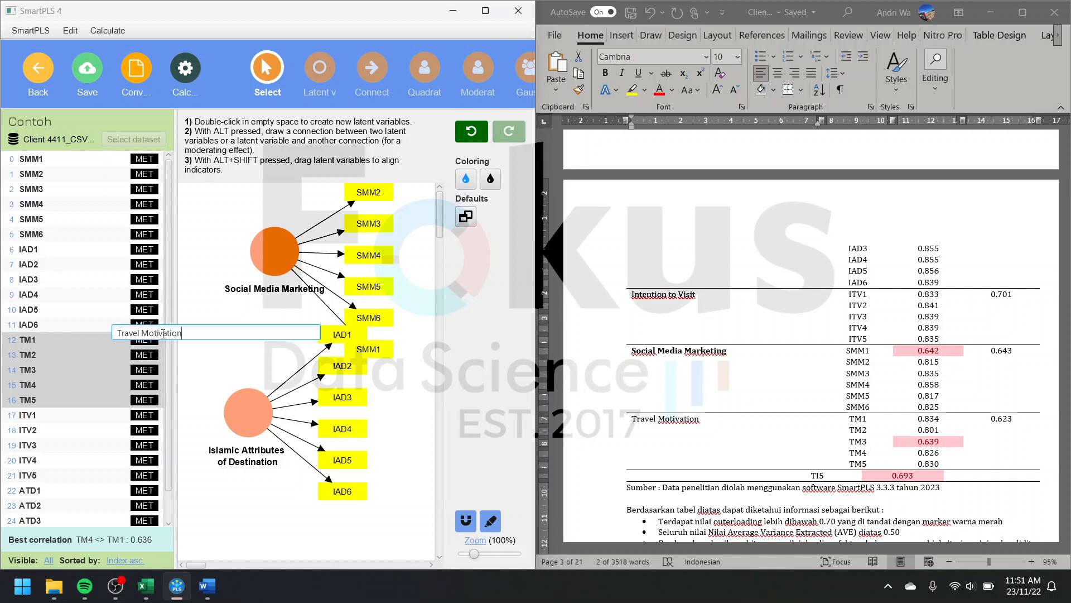
{"action": "type", "text": "tivation"}
{"action": "key", "text": "Return"}
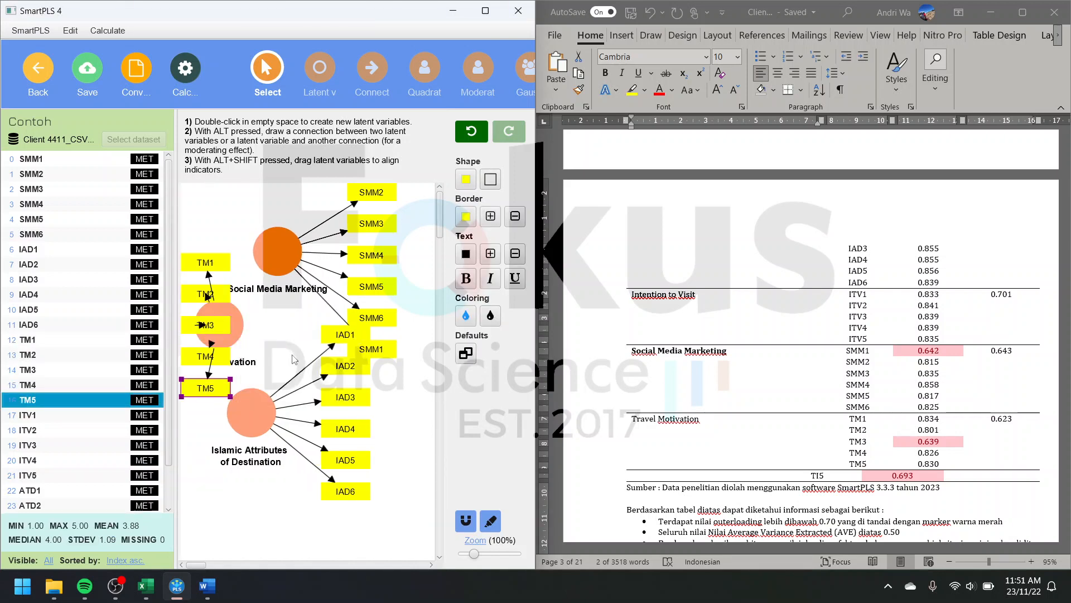
Step: Add a latent variable named Intention to visit with indicators ITV1 to ITV5 below Islamic Attributes of Destination
{"action": "triple_click", "coordinate": [692, 425]}
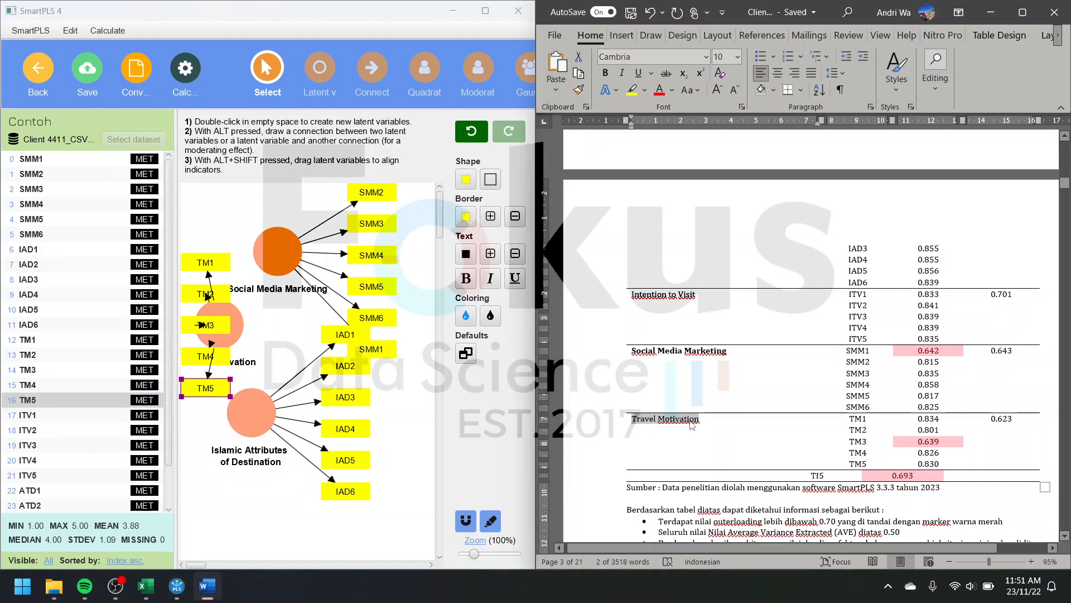
{"action": "left_click", "coordinate": [700, 295]}
{"action": "left_click", "coordinate": [73, 414]}
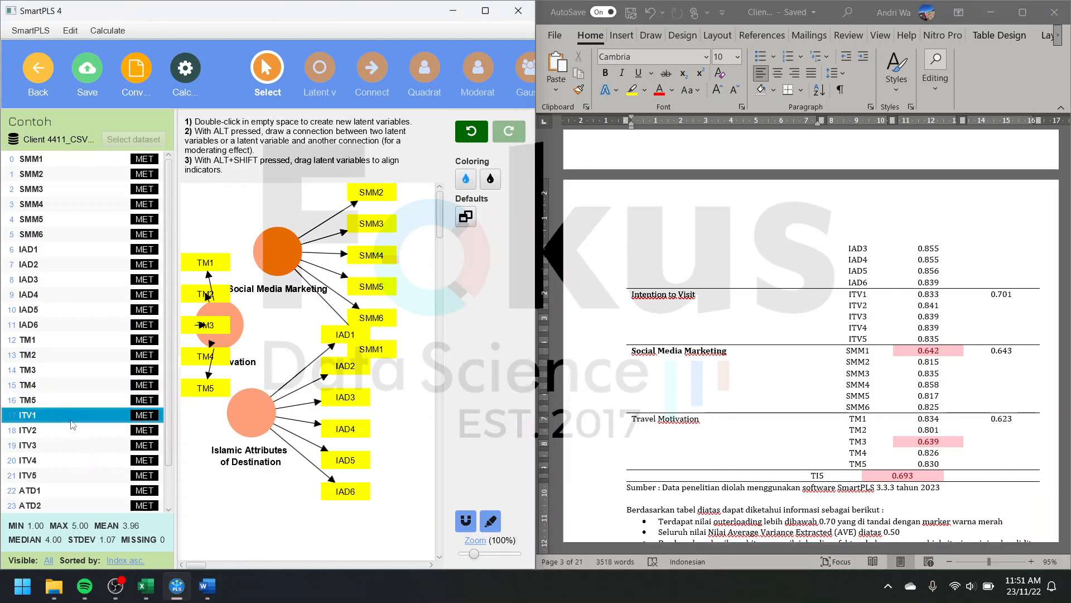
{"action": "left_click", "coordinate": [63, 475], "text": "shift"}
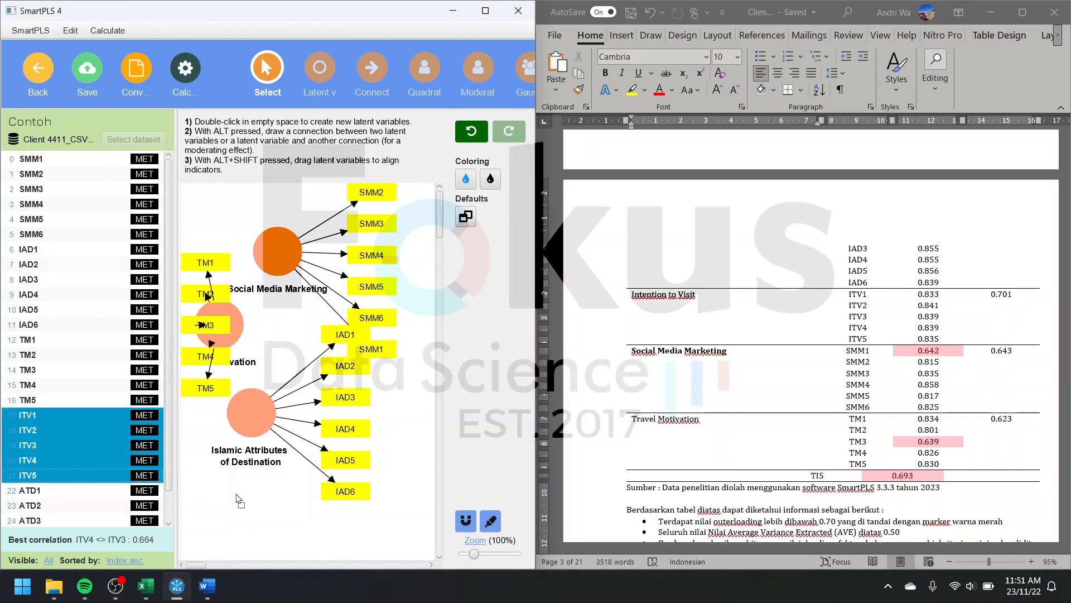
{"action": "left_click_drag", "start_coordinate": [236, 498], "coordinate": [236, 500]}
{"action": "left_click_drag", "start_coordinate": [708, 301], "coordinate": [586, 309]}
{"action": "double_click", "coordinate": [170, 501]}
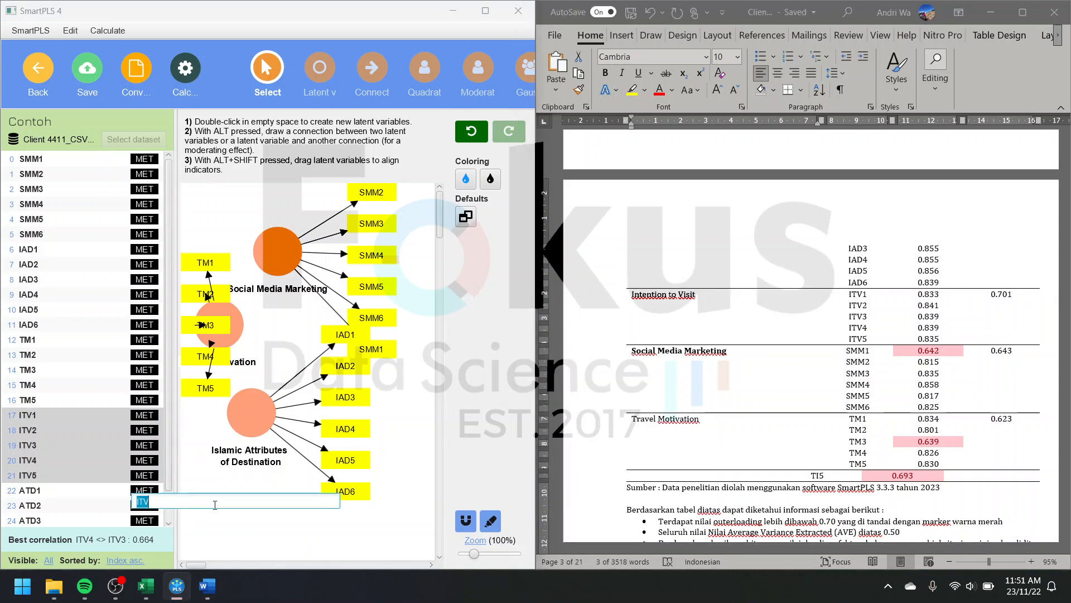
{"action": "key", "text": "BackSpace"}
{"action": "type", "text": "Intention to visit"}
{"action": "key", "text": "Return"}
Step: Place indicators ATD1 to ATD4 on the canvas as a new latent variable below Social Media Marketing
{"action": "left_click", "coordinate": [51, 491]}
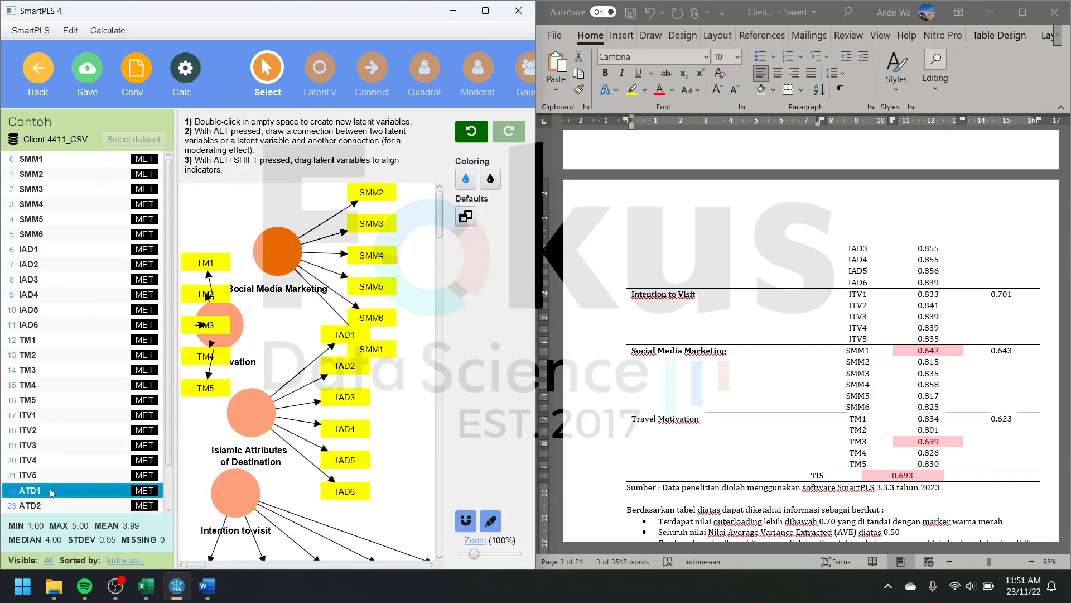
{"action": "scroll", "coordinate": [52, 491], "scroll_direction": "down", "scroll_amount": 1}
{"action": "left_click", "coordinate": [53, 491], "text": "shift"}
{"action": "scroll", "coordinate": [67, 483], "scroll_direction": "up", "scroll_amount": 1}
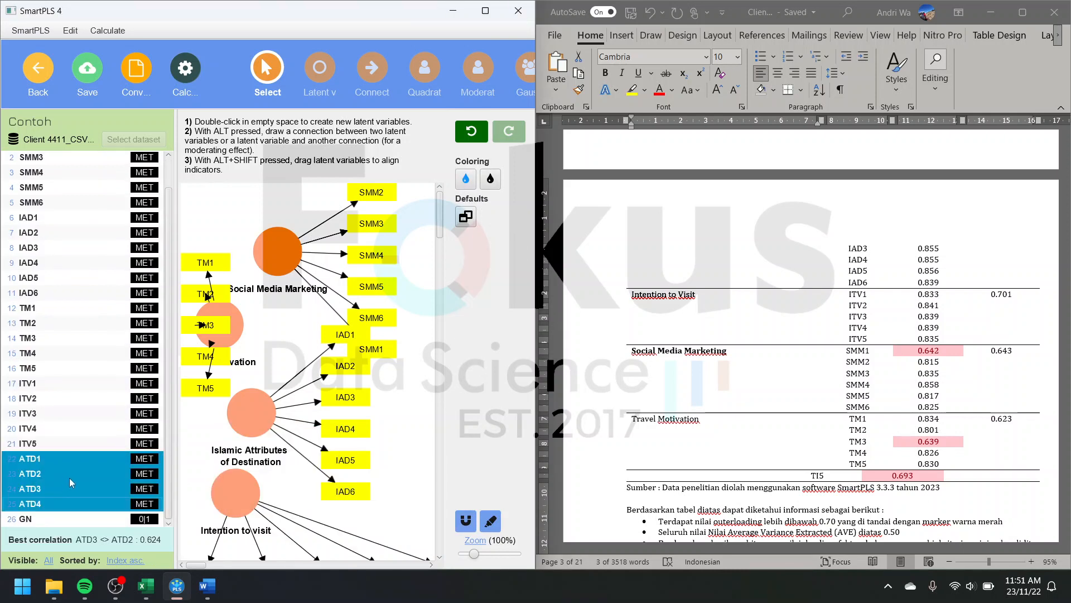
{"action": "left_click_drag", "start_coordinate": [74, 475], "coordinate": [299, 328]}
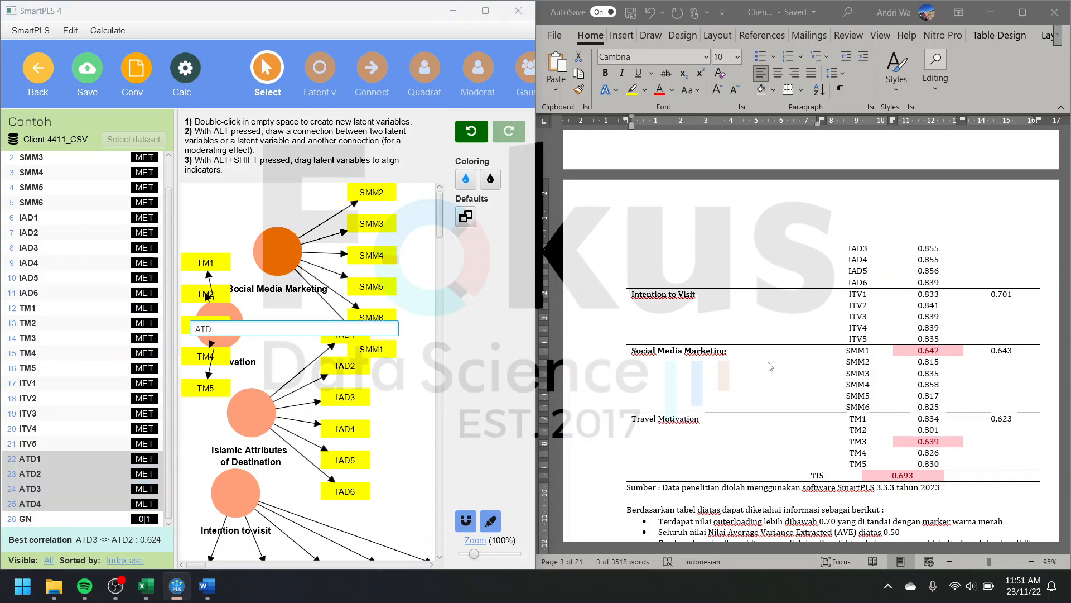
Step: Try to replace the suggested ATD name with Attitude Towards Destination copied from the Word table
{"action": "scroll", "coordinate": [731, 391], "scroll_direction": "up", "scroll_amount": 5}
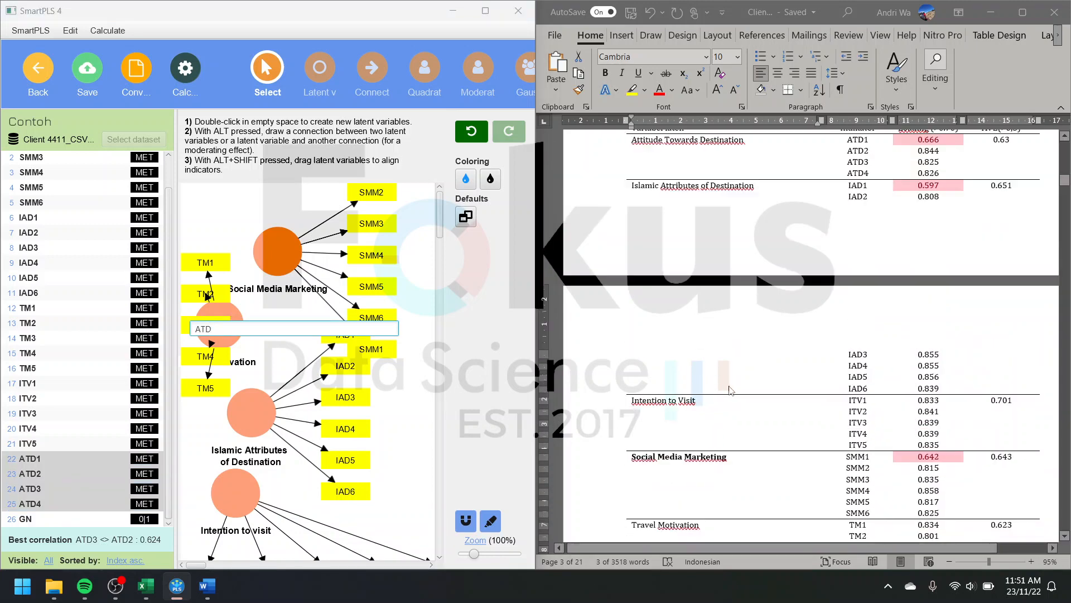
{"action": "left_click", "coordinate": [731, 208]}
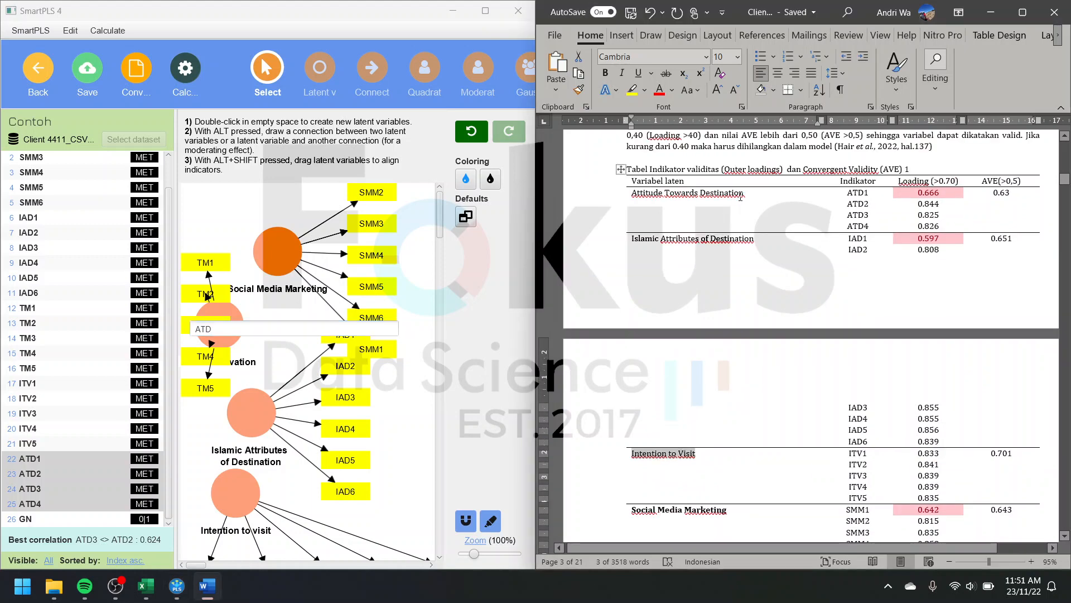
{"action": "mouse_move", "coordinate": [742, 193]}
{"action": "left_mouse_down"}
{"action": "mouse_move", "coordinate": [671, 199]}
{"action": "mouse_move", "coordinate": [757, 193]}
{"action": "left_mouse_up"}
{"action": "left_click", "coordinate": [671, 198]}
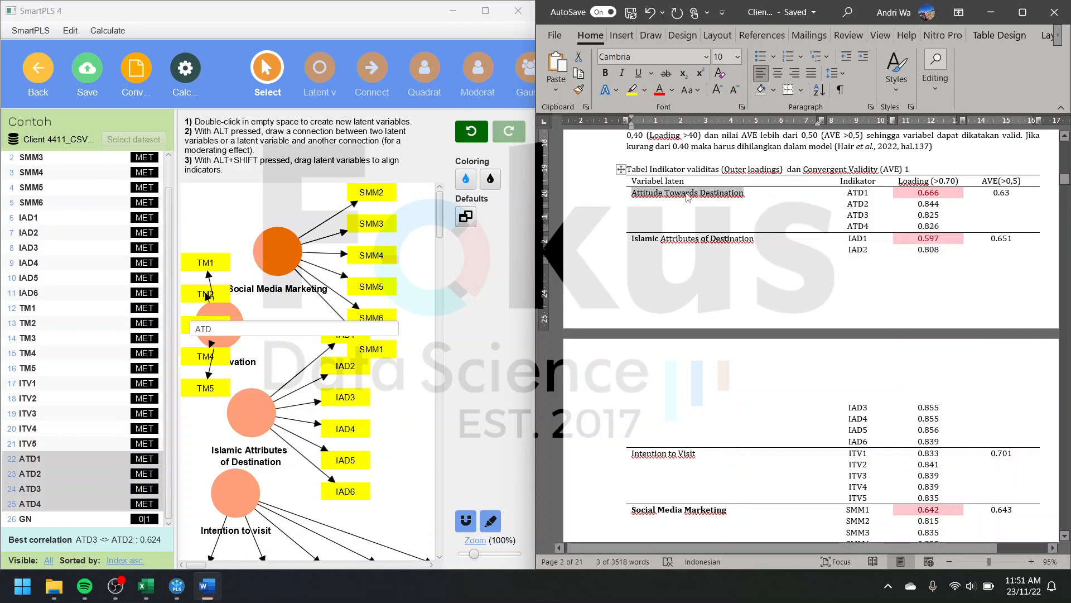
{"action": "right_click", "coordinate": [687, 195]}
{"action": "left_click", "coordinate": [636, 318]}
{"action": "left_click_drag", "start_coordinate": [229, 331], "coordinate": [188, 328]}
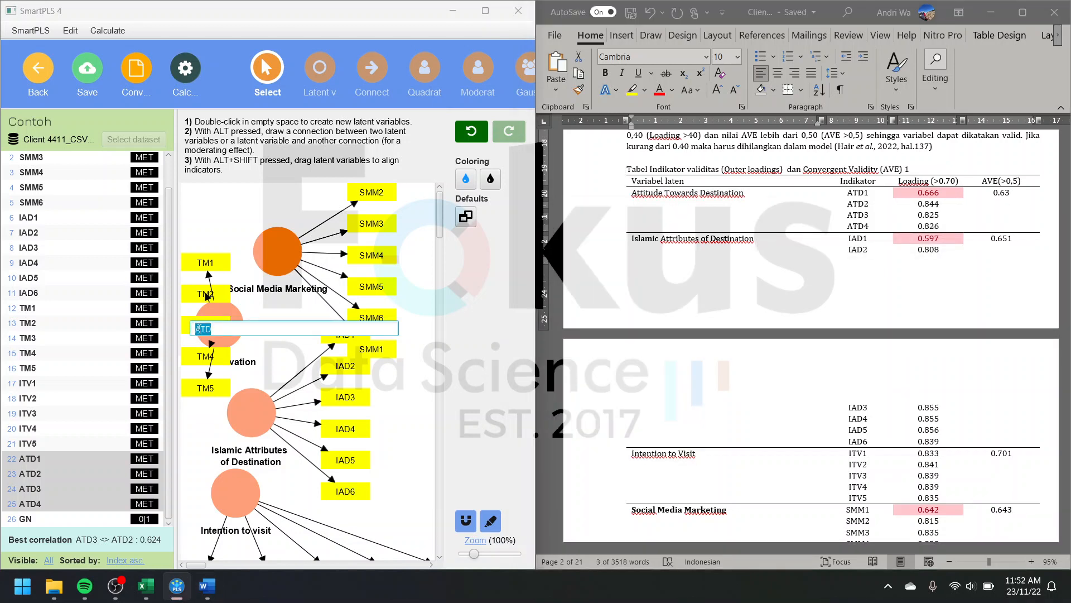
{"action": "right_click", "coordinate": [198, 328]}
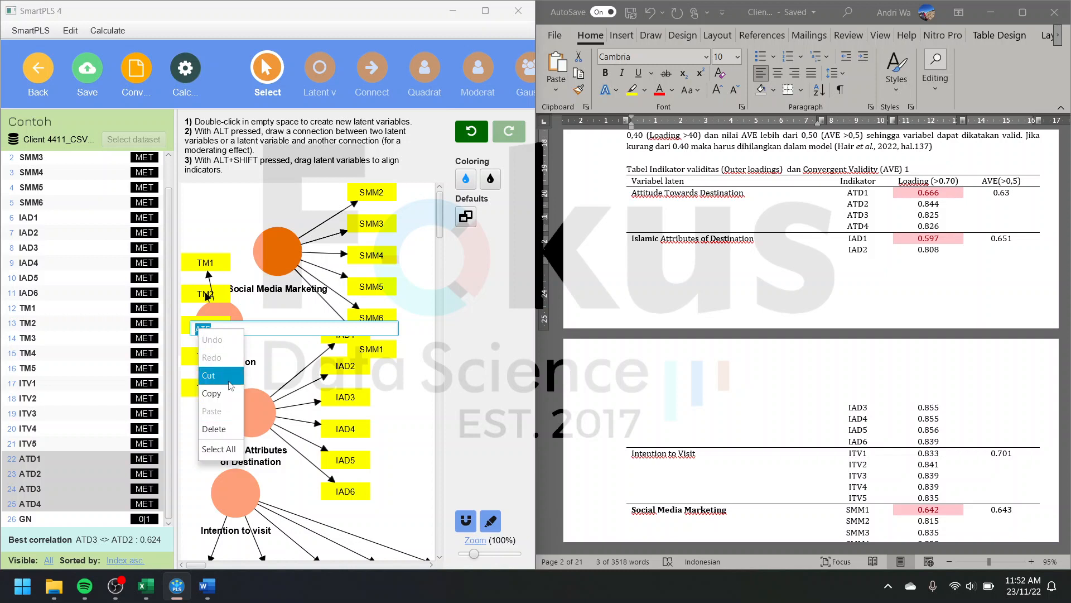
{"action": "left_click", "coordinate": [220, 393]}
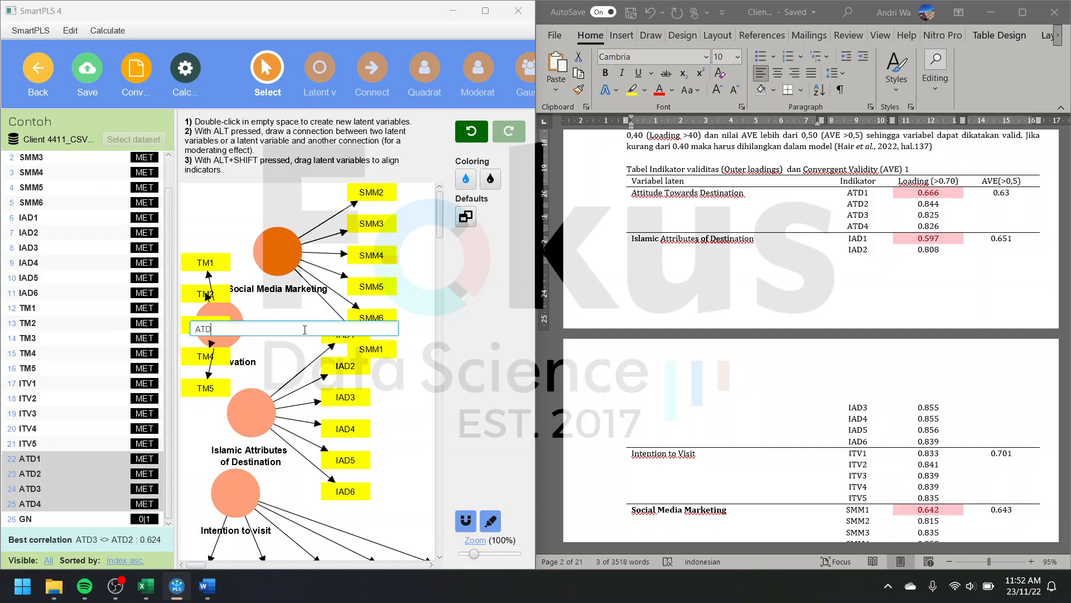
Step: Name the latent variable with indicators ATD1 to ATD4 Attitude towards destination
{"action": "key", "text": "BackSpace"}
{"action": "key", "text": "BackSpace"}
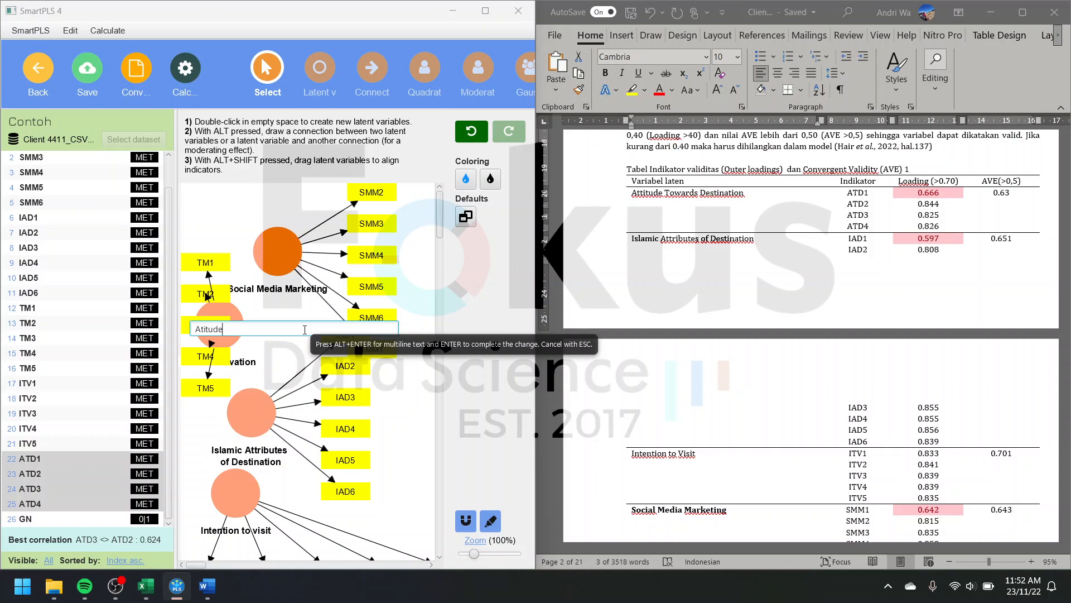
{"action": "key", "text": "BackSpace"}
{"action": "key", "text": "BackSpace"}
{"action": "key", "text": "BackSpace"}
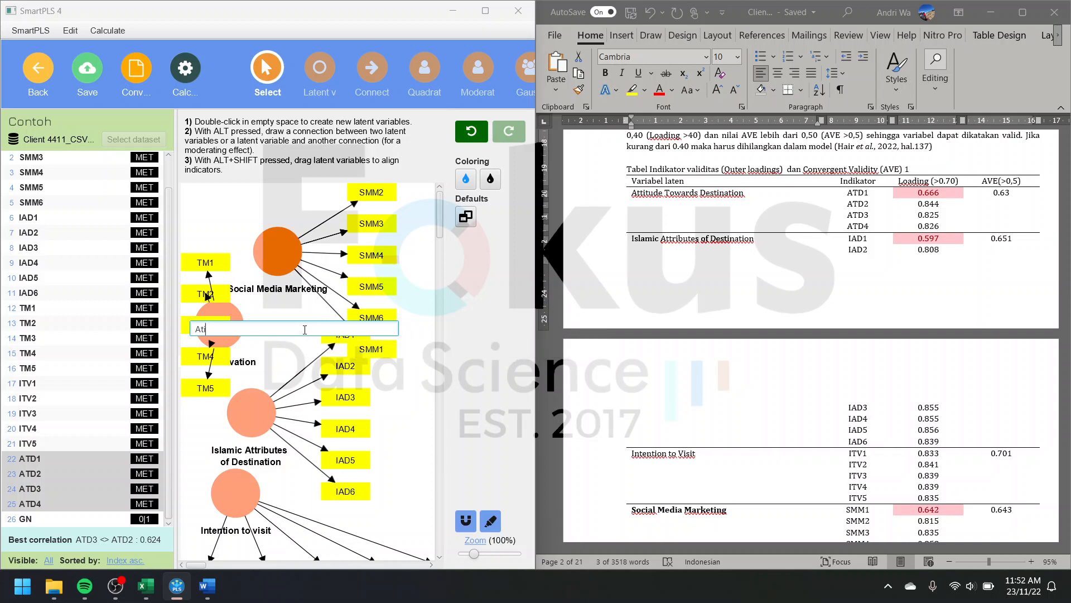
{"action": "type", "text": "tude towards destination"}
{"action": "key", "text": "Return"}
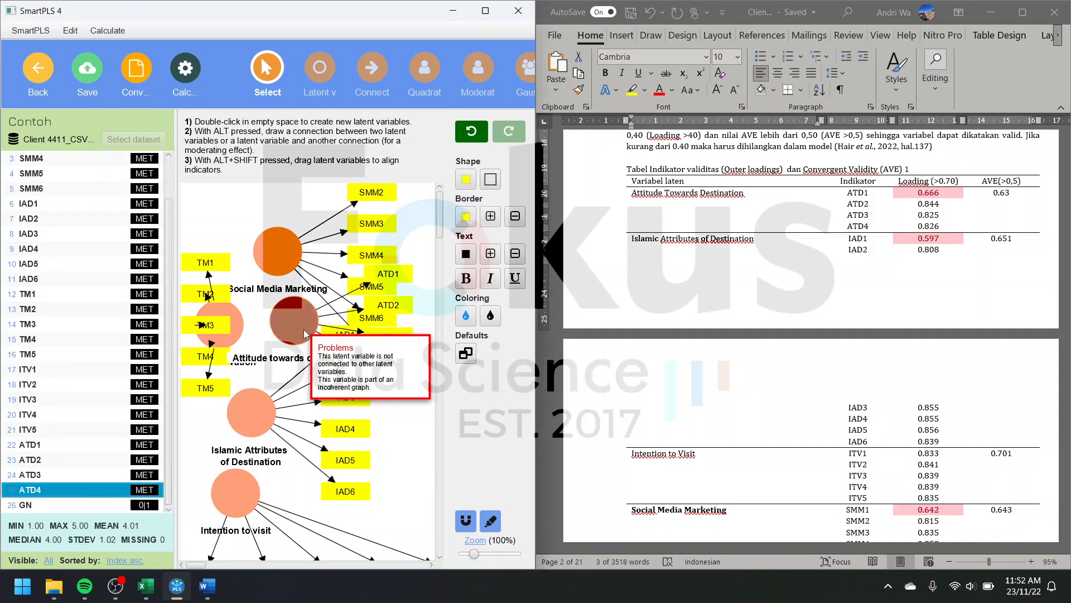
Step: Maximize the modelling window, shift the whole model rightward, and move Attitude towards destination clear of the other variables with its indicators on its right
{"action": "left_click", "coordinate": [486, 10]}
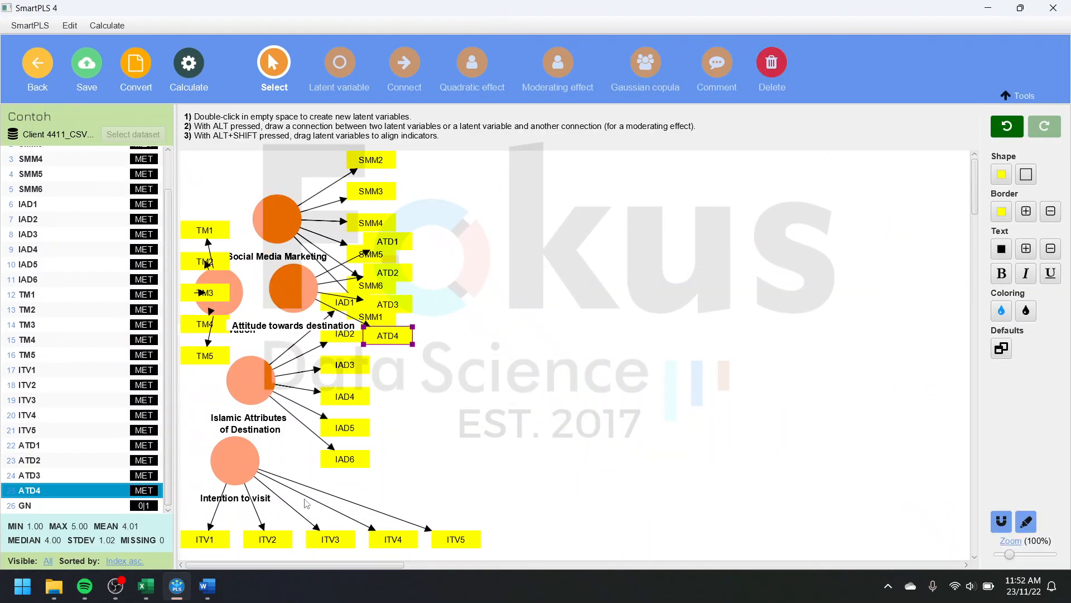
{"action": "key", "text": "ctrl+a"}
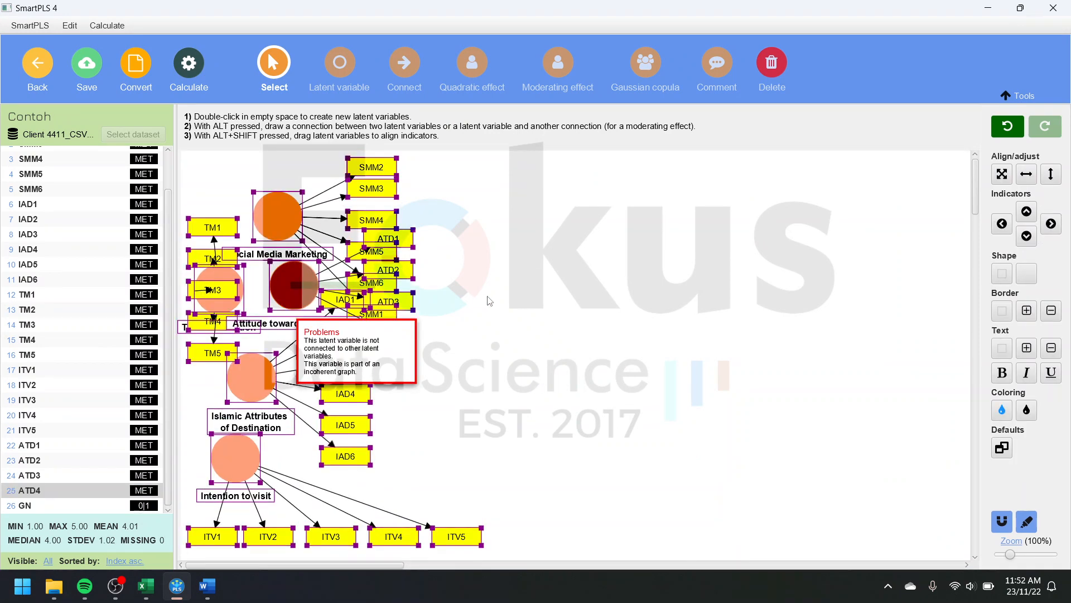
{"action": "left_click_drag", "start_coordinate": [289, 321], "coordinate": [709, 290]}
{"action": "left_click", "coordinate": [654, 305]}
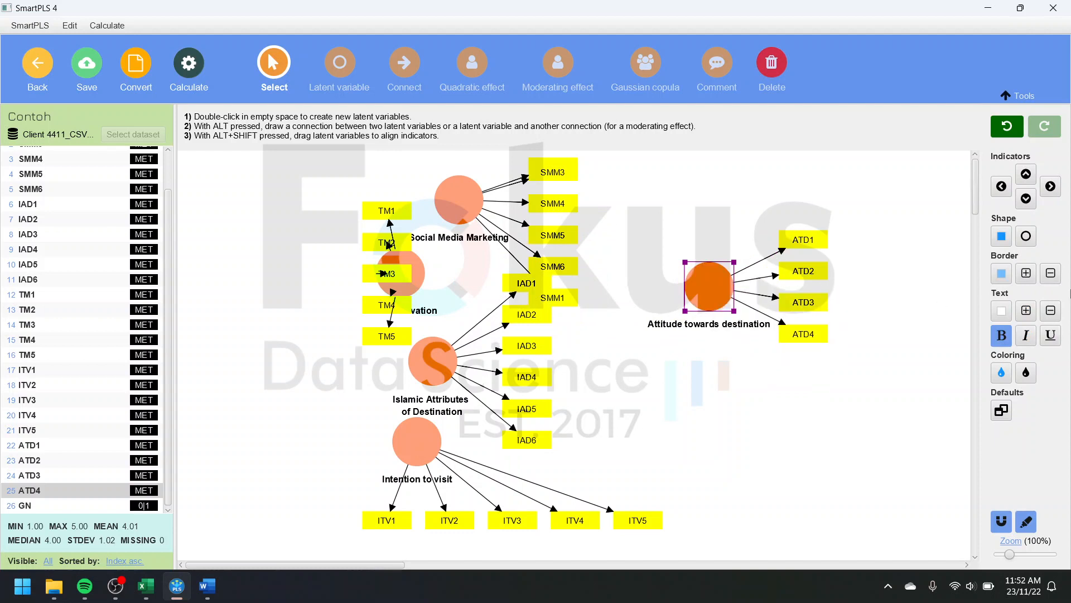
{"action": "left_click", "coordinate": [1052, 189]}
Step: Move Travel Motivation to the left of the other latent variables and align its indicators on its left side
{"action": "left_click", "coordinate": [421, 276]}
{"action": "left_click_drag", "start_coordinate": [421, 276], "coordinate": [327, 280]}
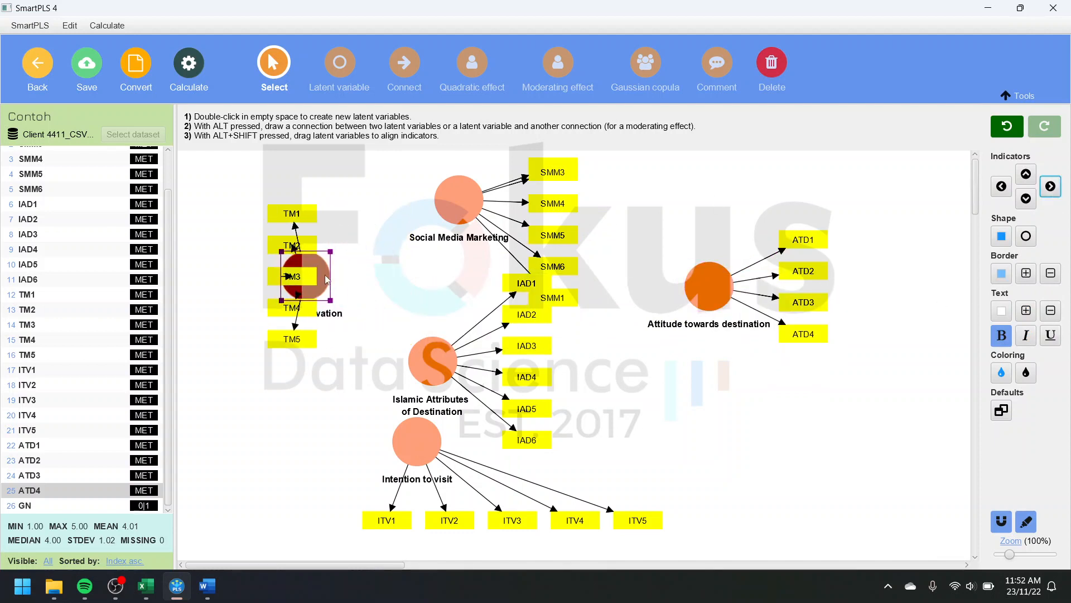
{"action": "left_click", "coordinate": [1002, 186]}
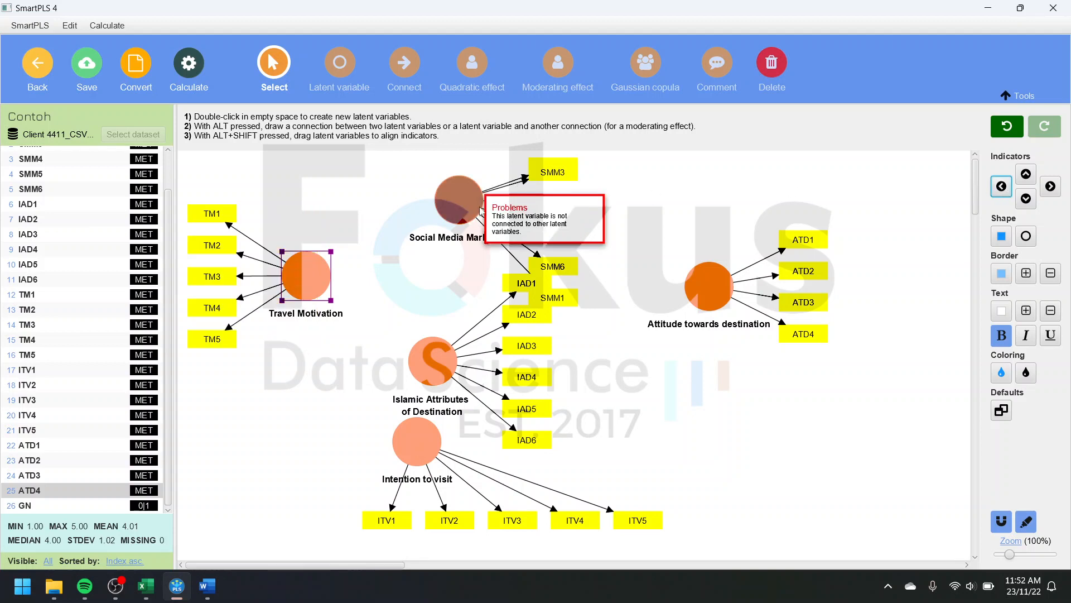
Step: Move Islamic Attributes of Destination below Attitude towards destination with indicators on its right, and align the Intention to visit indicators on its left
{"action": "scroll", "coordinate": [667, 373], "scroll_direction": "down", "scroll_amount": 2}
{"action": "left_click", "coordinate": [1007, 560]}
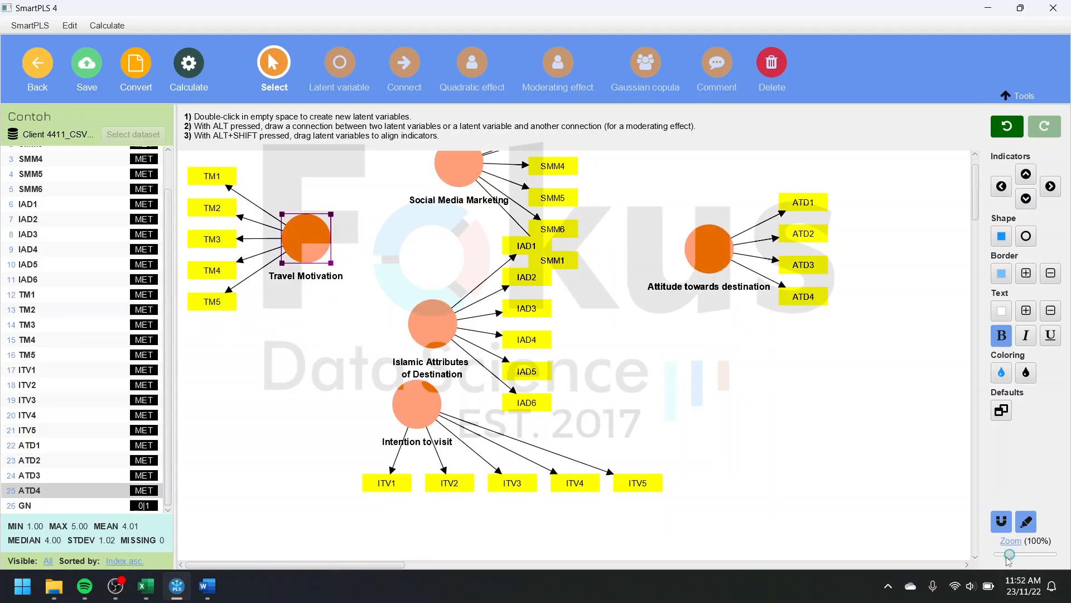
{"action": "left_click_drag", "start_coordinate": [1005, 558], "coordinate": [1004, 558]}
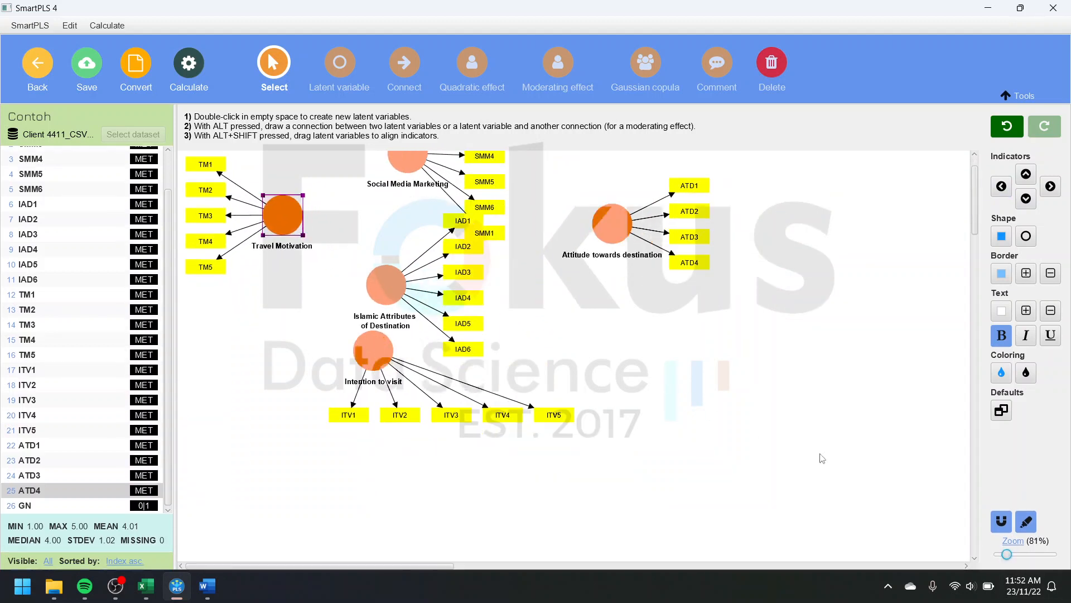
{"action": "scroll", "coordinate": [700, 402], "scroll_direction": "up", "scroll_amount": 2}
{"action": "left_click_drag", "start_coordinate": [393, 320], "coordinate": [739, 417]}
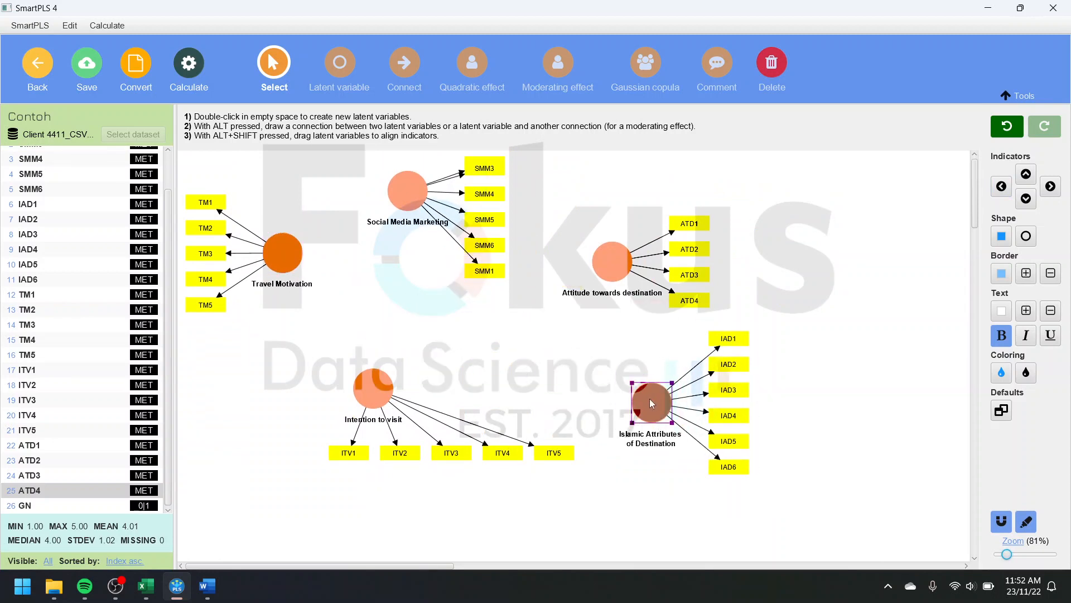
{"action": "left_click", "coordinate": [1050, 187]}
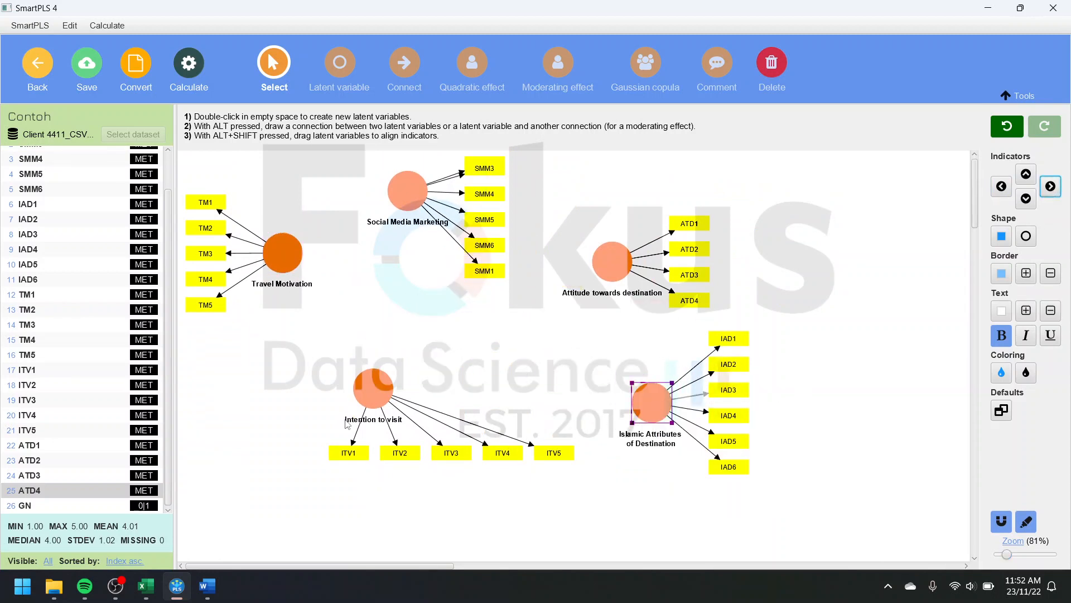
{"action": "left_click", "coordinate": [368, 397]}
{"action": "left_click", "coordinate": [1001, 187]}
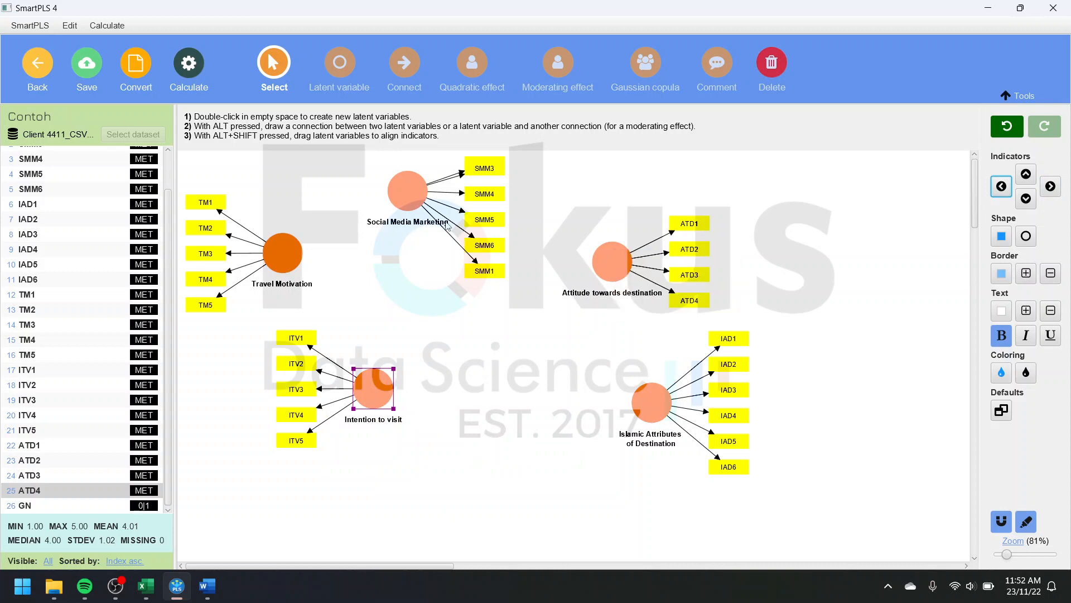
Step: Move Social Media Marketing down between Travel Motivation and Attitude towards destination and realign its indicators on its right side
{"action": "left_click_drag", "start_coordinate": [407, 193], "coordinate": [415, 277]}
{"action": "left_click", "coordinate": [1051, 187]}
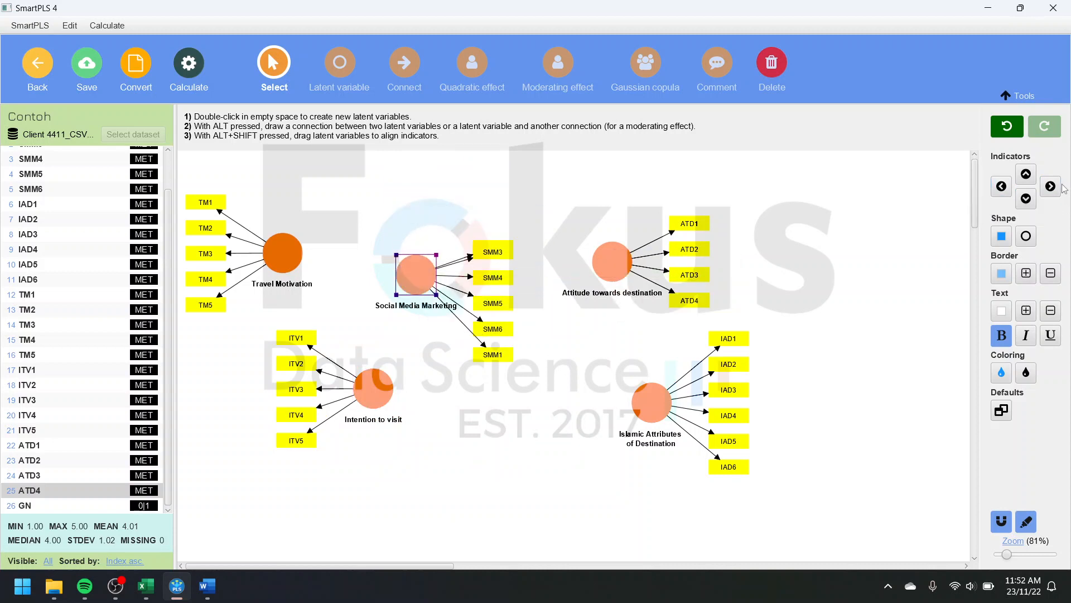
{"action": "left_click", "coordinate": [1053, 188]}
{"action": "left_click", "coordinate": [440, 378]}
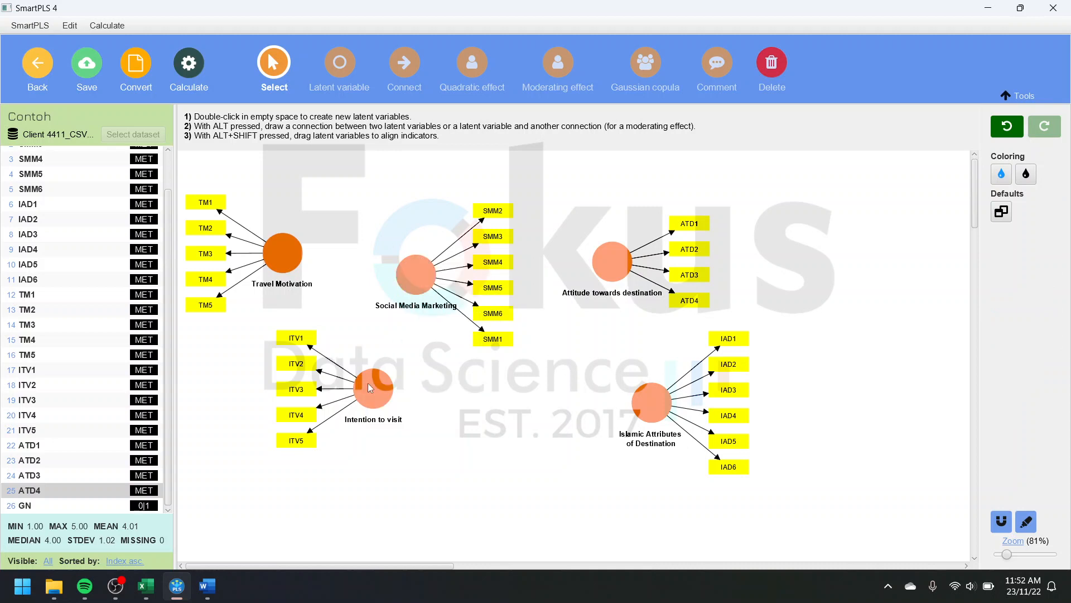
Step: Shift Intention to visit slightly down and Travel Motivation slightly to the right
{"action": "left_click_drag", "start_coordinate": [378, 374], "coordinate": [371, 393]}
{"action": "left_click_drag", "start_coordinate": [292, 260], "coordinate": [314, 263]}
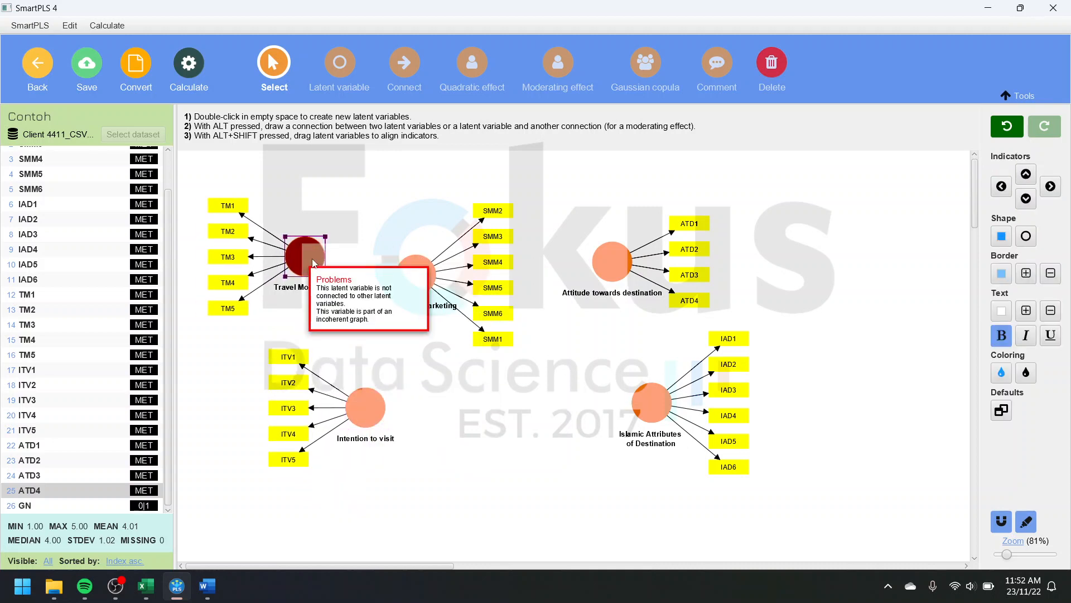
{"action": "left_click", "coordinate": [475, 356]}
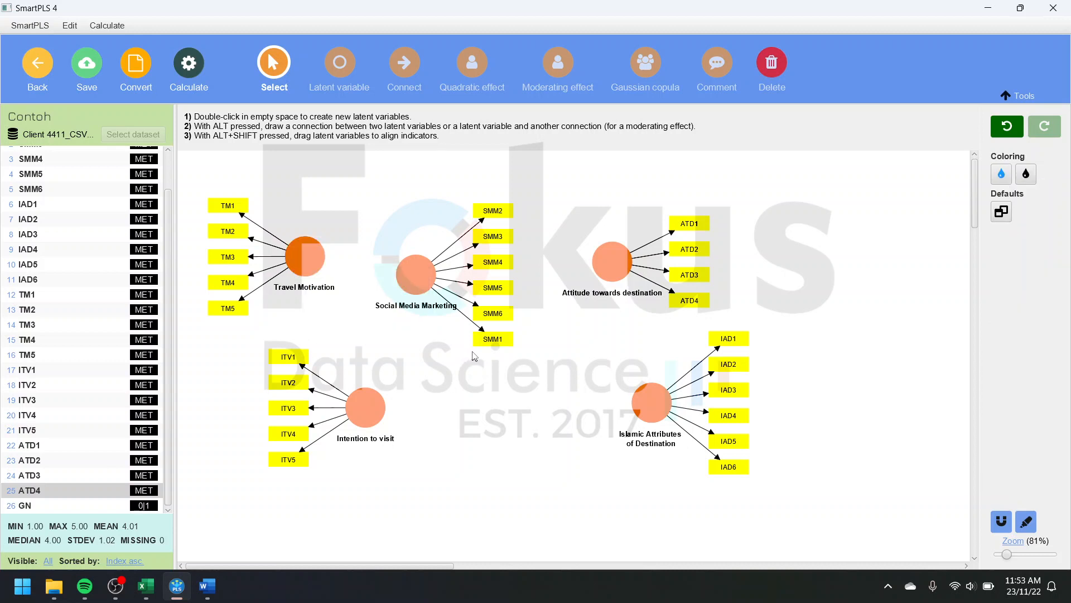
Step: Lower Intention to visit, and move Islamic Attributes of Destination leftward with its indicators aligned on its left side
{"action": "left_click_drag", "start_coordinate": [369, 410], "coordinate": [401, 475]}
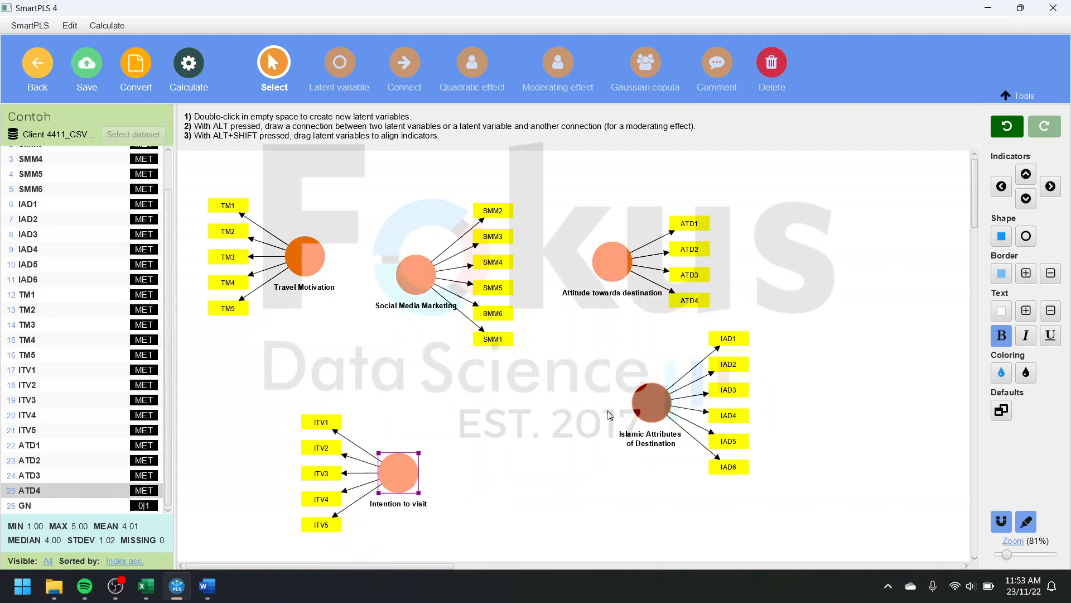
{"action": "left_click_drag", "start_coordinate": [636, 416], "coordinate": [583, 431]}
{"action": "left_click", "coordinate": [1002, 187]}
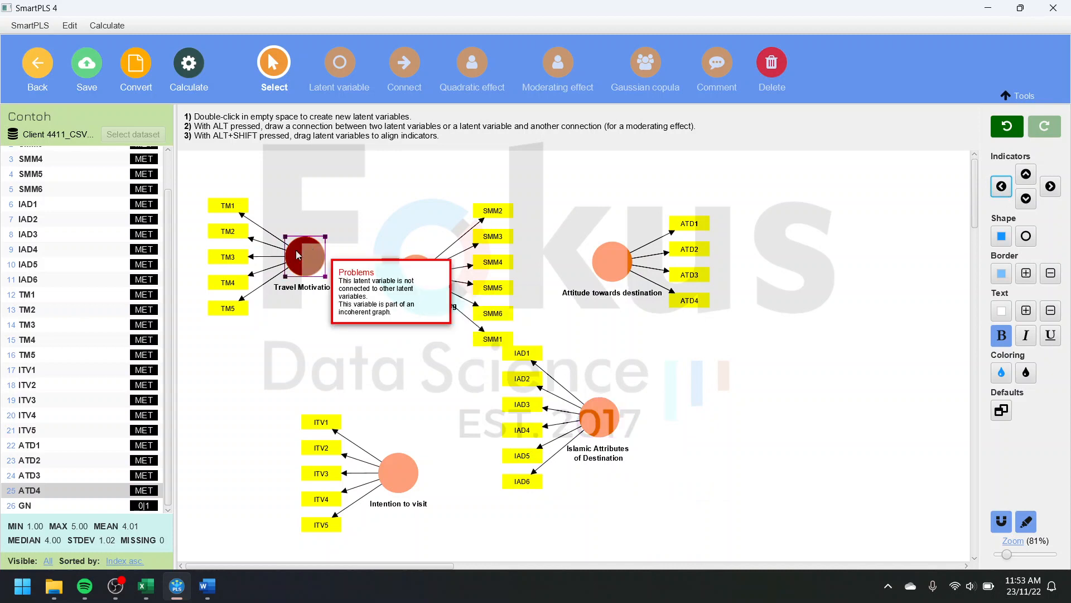
Step: Move Travel Motivation to the far right of the model and Social Media Marketing to the upper left with its indicators on its left
{"action": "left_click_drag", "start_coordinate": [299, 254], "coordinate": [816, 375]}
{"action": "left_click_drag", "start_coordinate": [416, 274], "coordinate": [343, 227]}
{"action": "left_click", "coordinate": [1002, 185]}
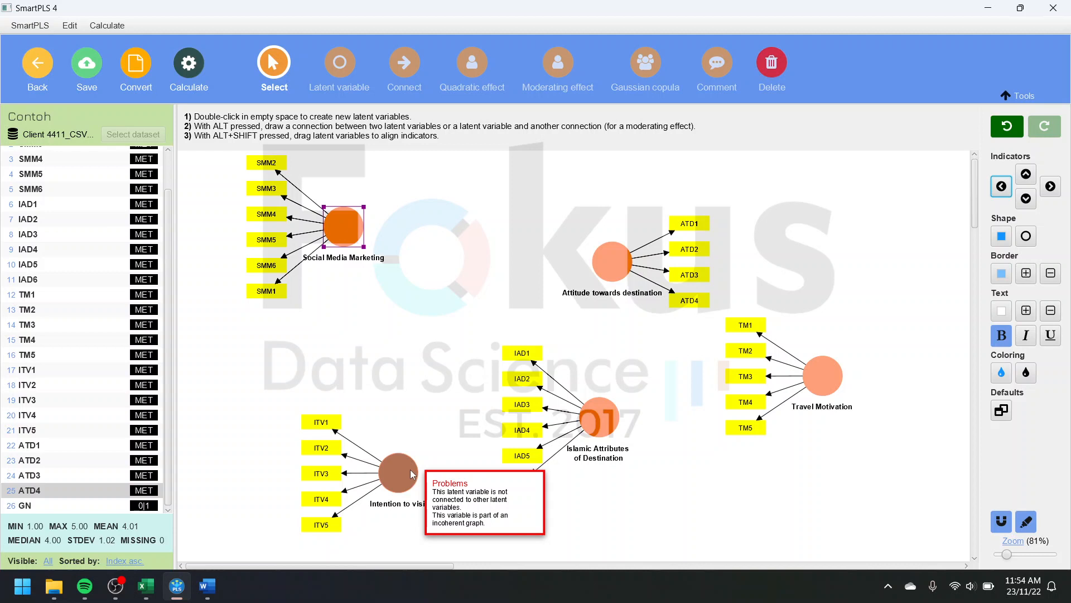
Step: Stack Social Media Marketing, Islamic Attributes of Destination and Intention to visit in one aligned column on the model's left without overlapping indicators
{"action": "left_click_drag", "start_coordinate": [398, 482], "coordinate": [355, 493]}
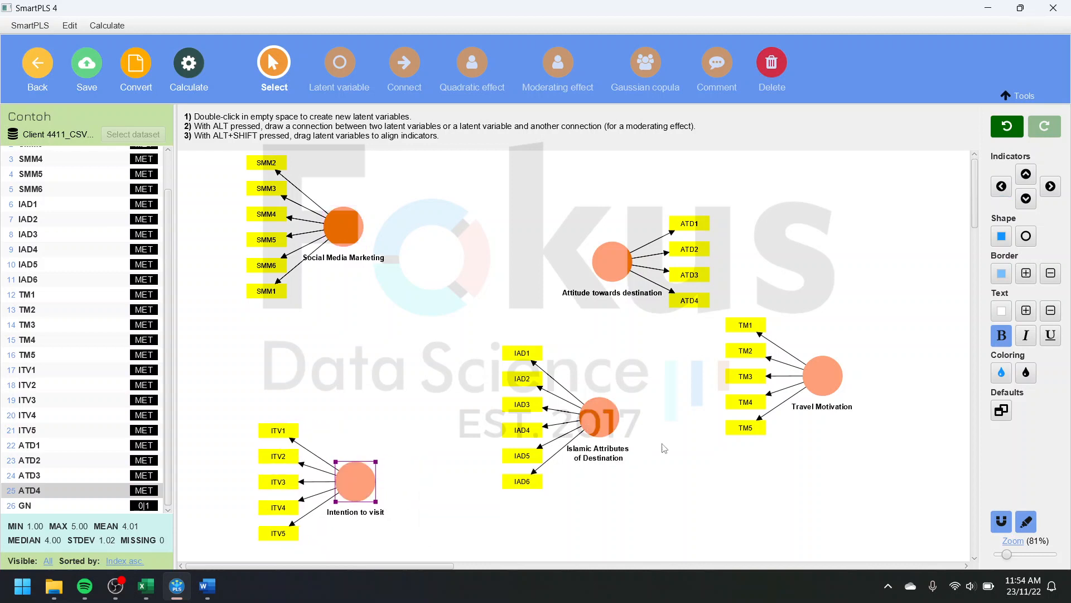
{"action": "left_click_drag", "start_coordinate": [609, 428], "coordinate": [382, 378]}
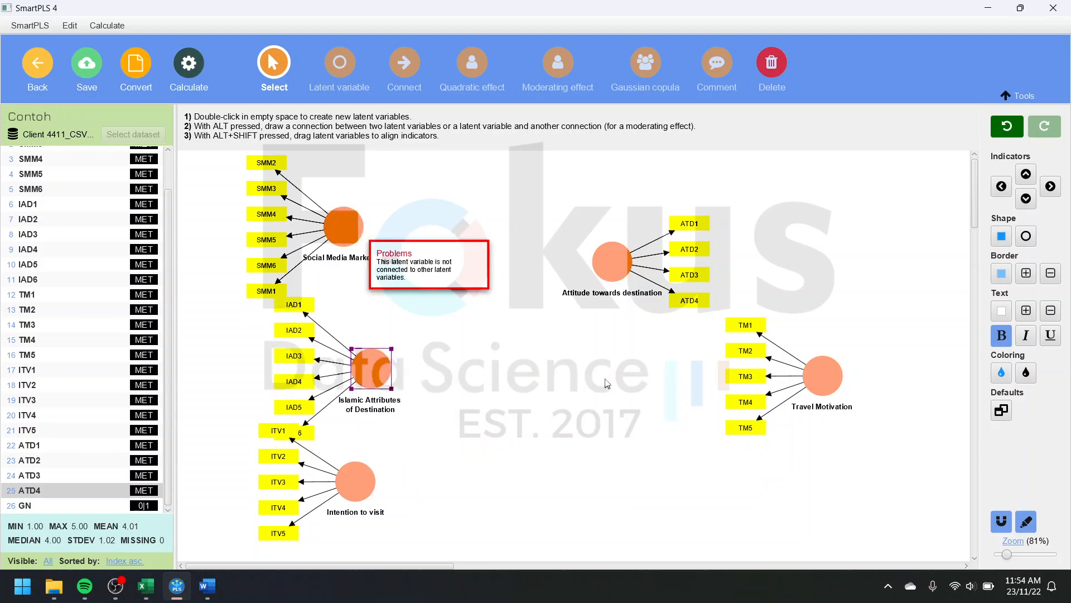
{"action": "left_click_drag", "start_coordinate": [1008, 556], "coordinate": [1004, 556]}
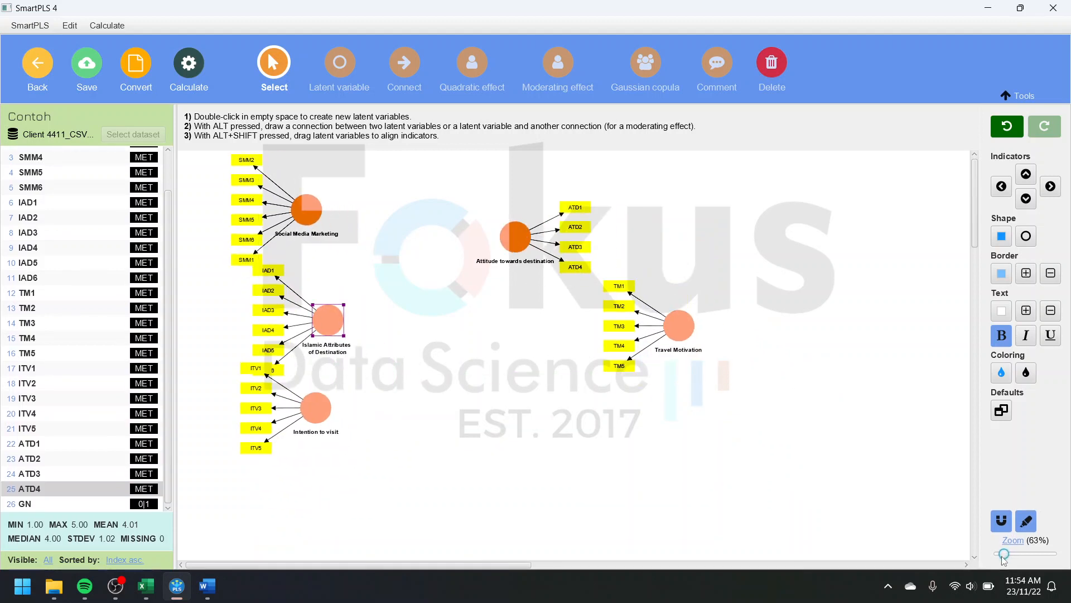
{"action": "left_click", "coordinate": [321, 445]}
{"action": "left_click_drag", "start_coordinate": [321, 445], "coordinate": [330, 471]}
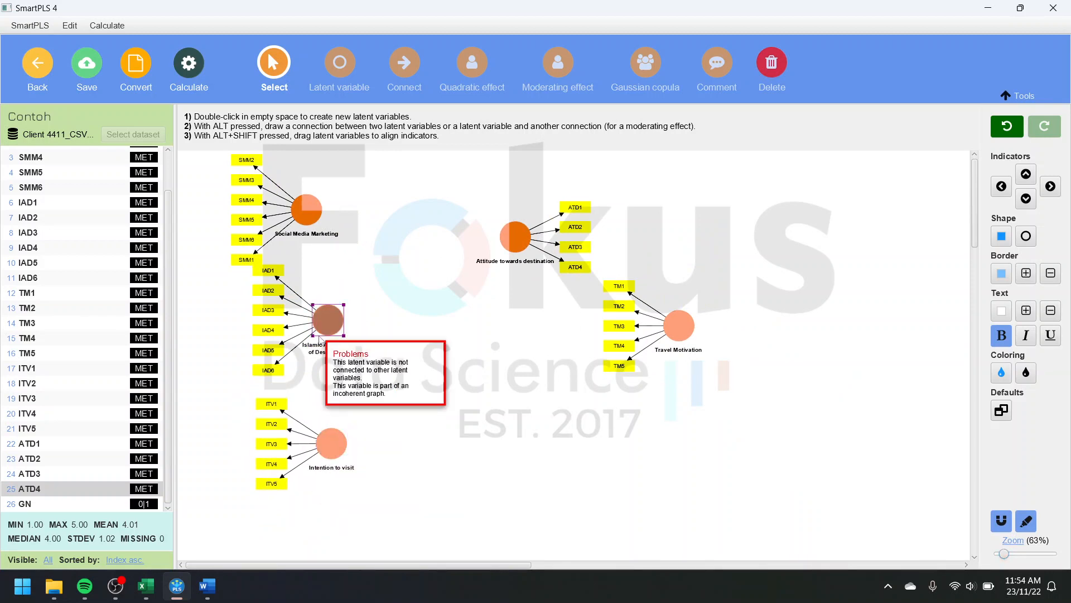
{"action": "left_click_drag", "start_coordinate": [322, 340], "coordinate": [325, 357]}
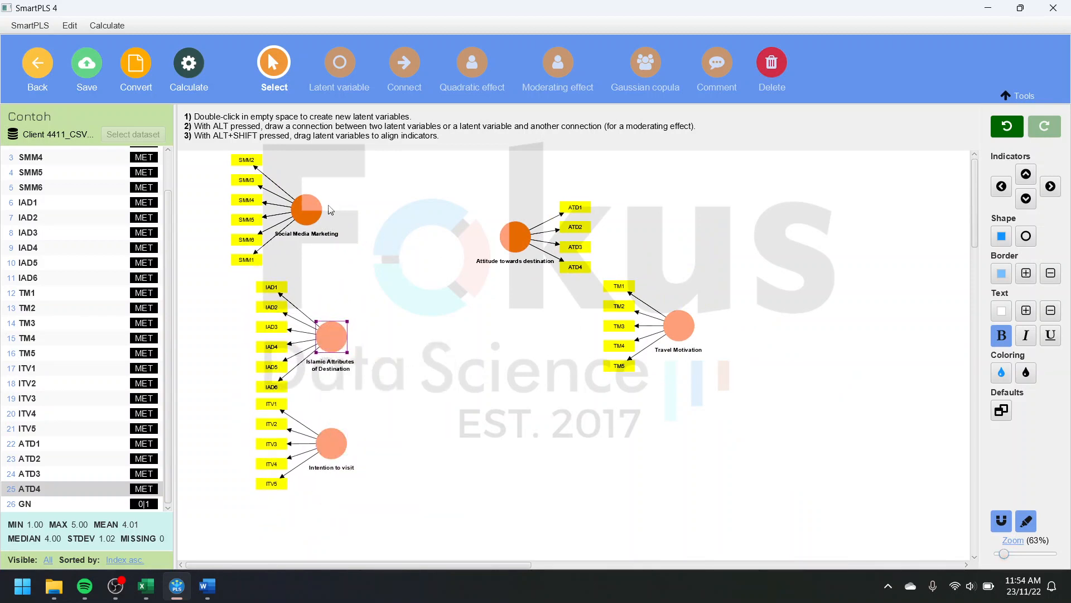
{"action": "left_click_drag", "start_coordinate": [312, 214], "coordinate": [336, 224]}
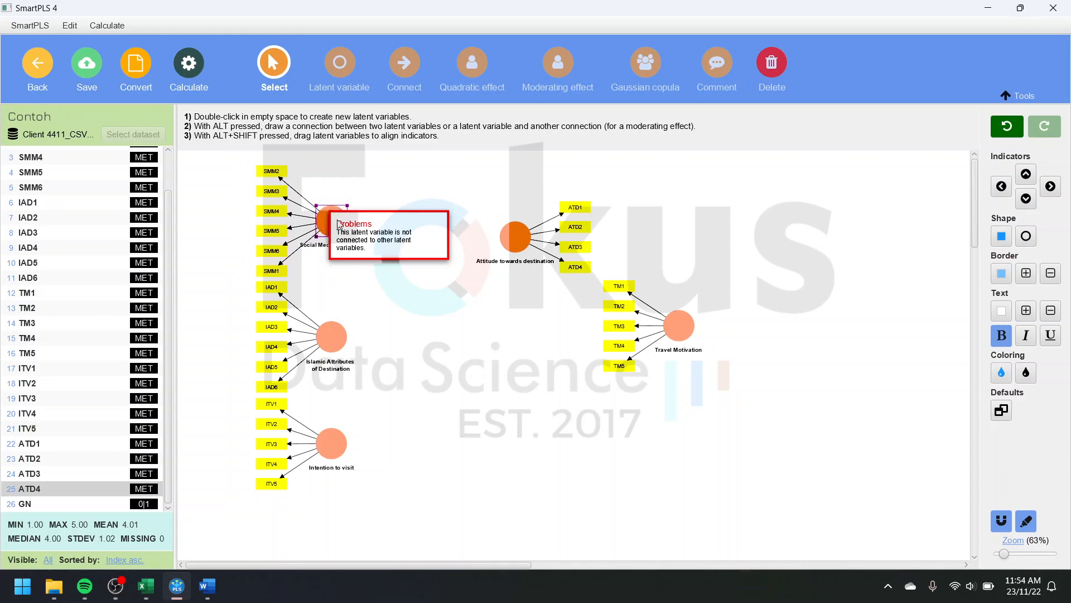
{"action": "left_click", "coordinate": [476, 332]}
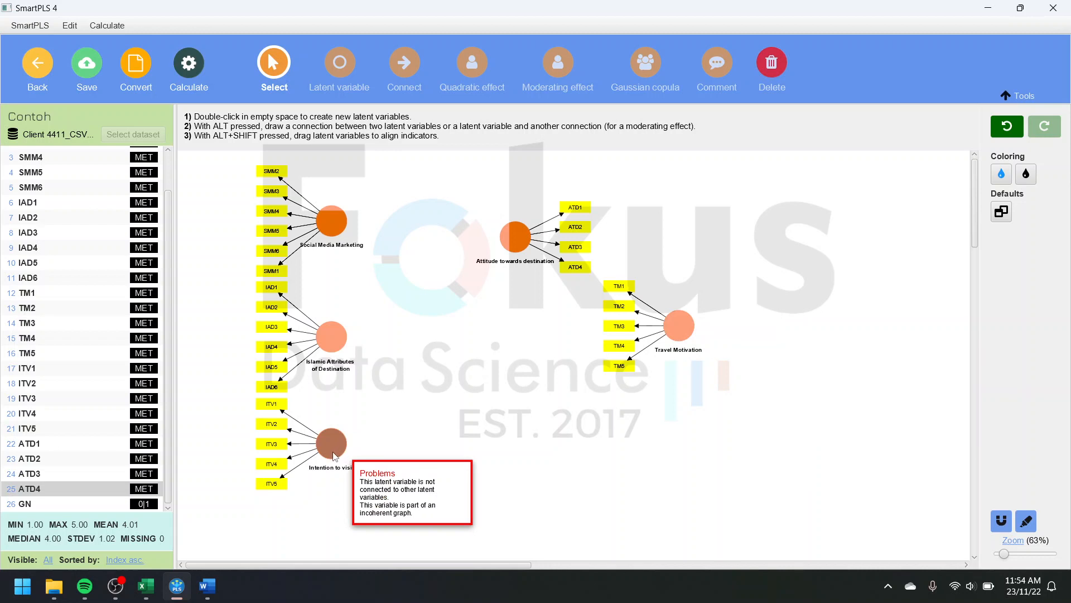
Step: Move Intention to visit to the right side of the model and put Travel Motivation in its place beneath Islamic Attributes of Destination
{"action": "left_click_drag", "start_coordinate": [337, 454], "coordinate": [807, 402]}
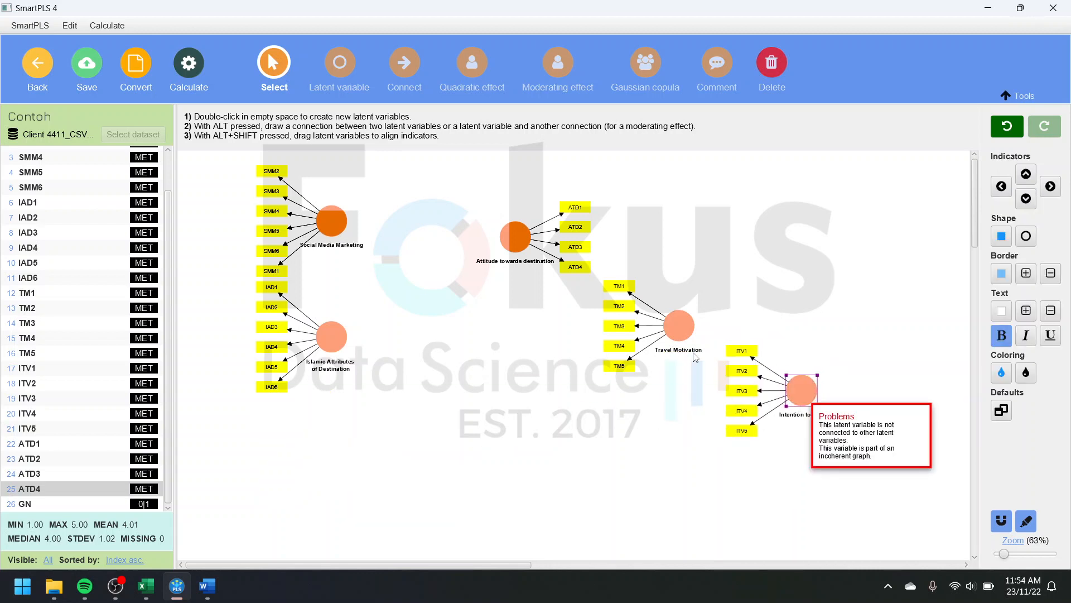
{"action": "left_click_drag", "start_coordinate": [684, 337], "coordinate": [336, 455]}
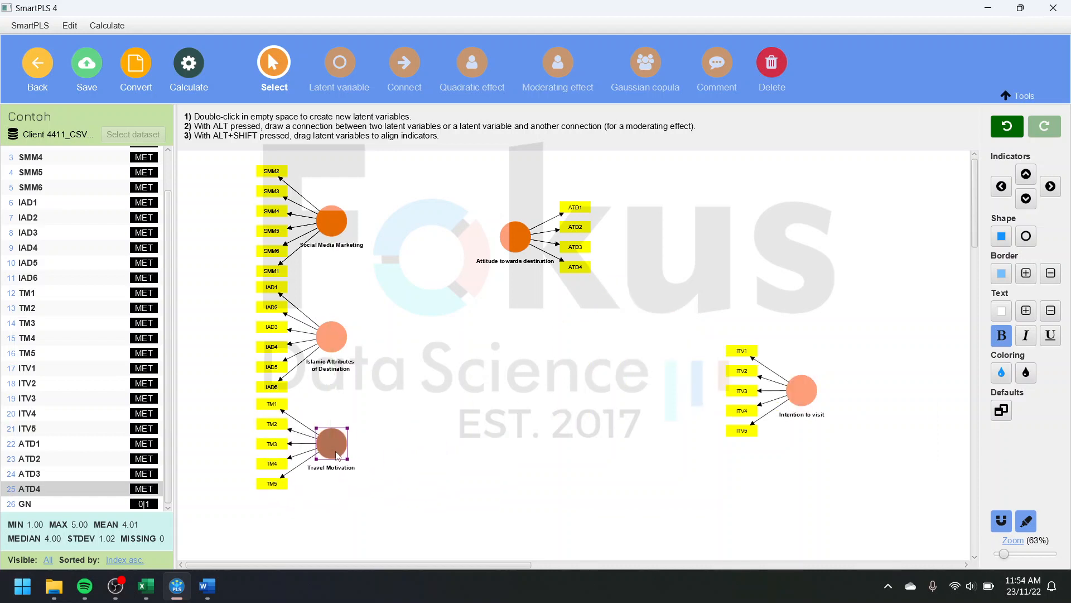
{"action": "left_click", "coordinate": [561, 338]}
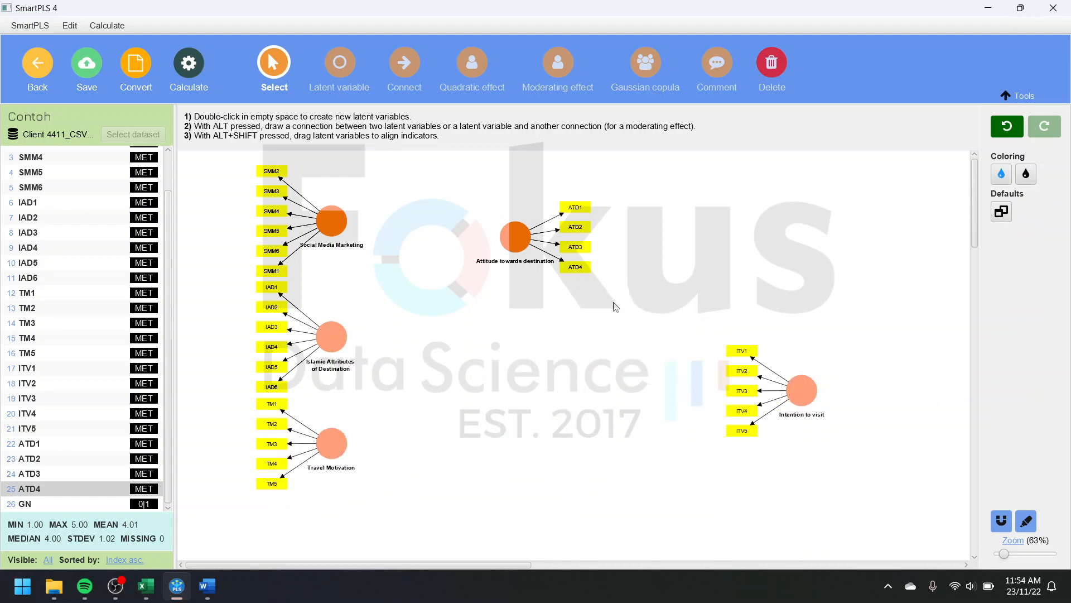
Step: Move Attitude towards destination to the lower middle with indicators beneath it, and Intention to visit to its upper right with indicators on its right
{"action": "left_click_drag", "start_coordinate": [515, 236], "coordinate": [515, 410]}
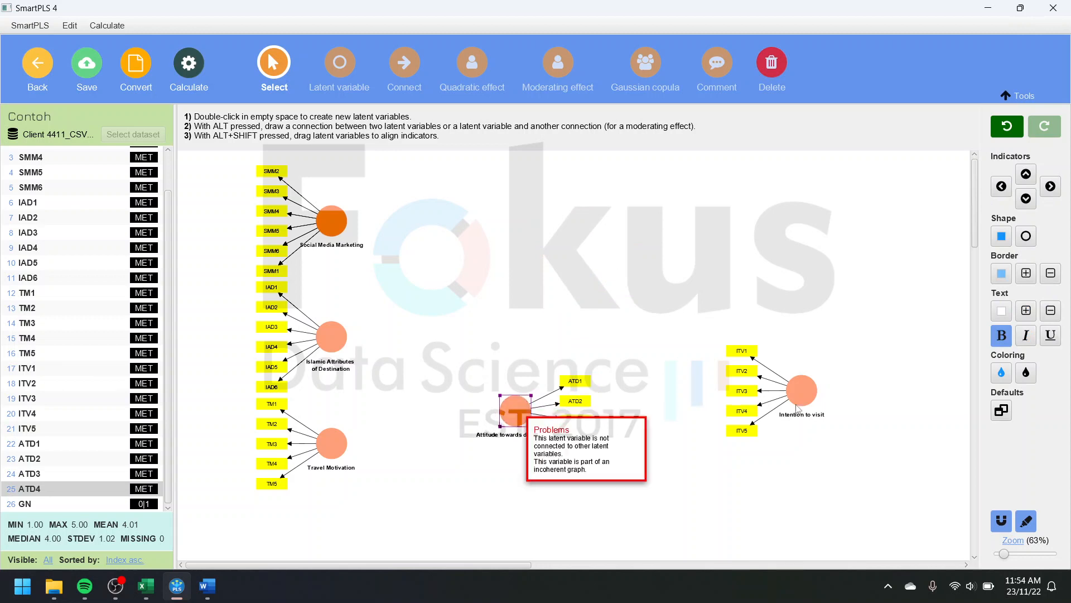
{"action": "left_click_drag", "start_coordinate": [799, 409], "coordinate": [711, 291]}
{"action": "left_click", "coordinate": [1051, 187]}
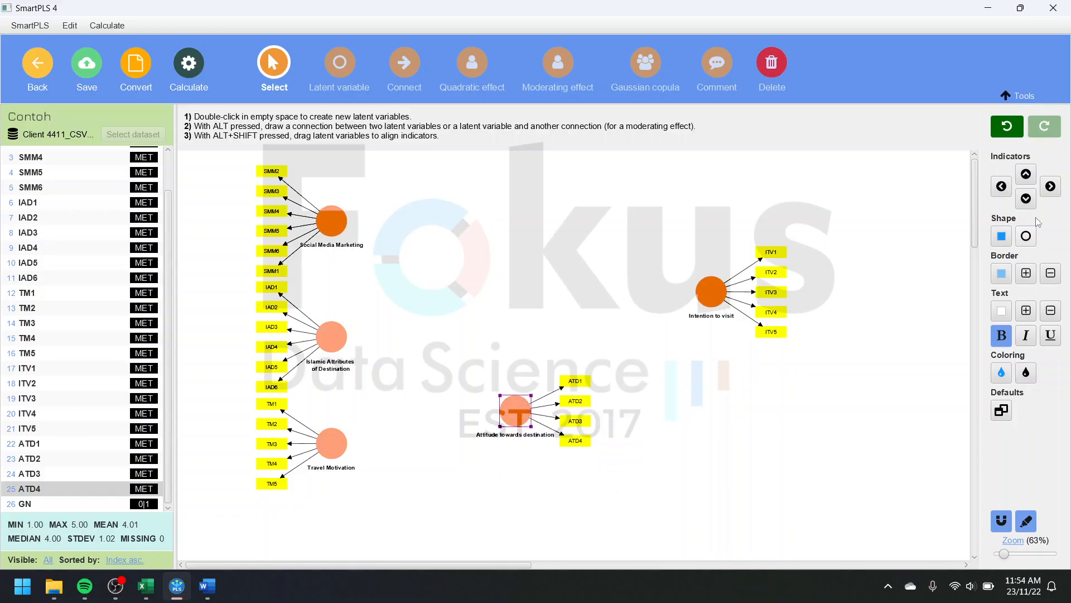
{"action": "left_click", "coordinate": [1026, 199]}
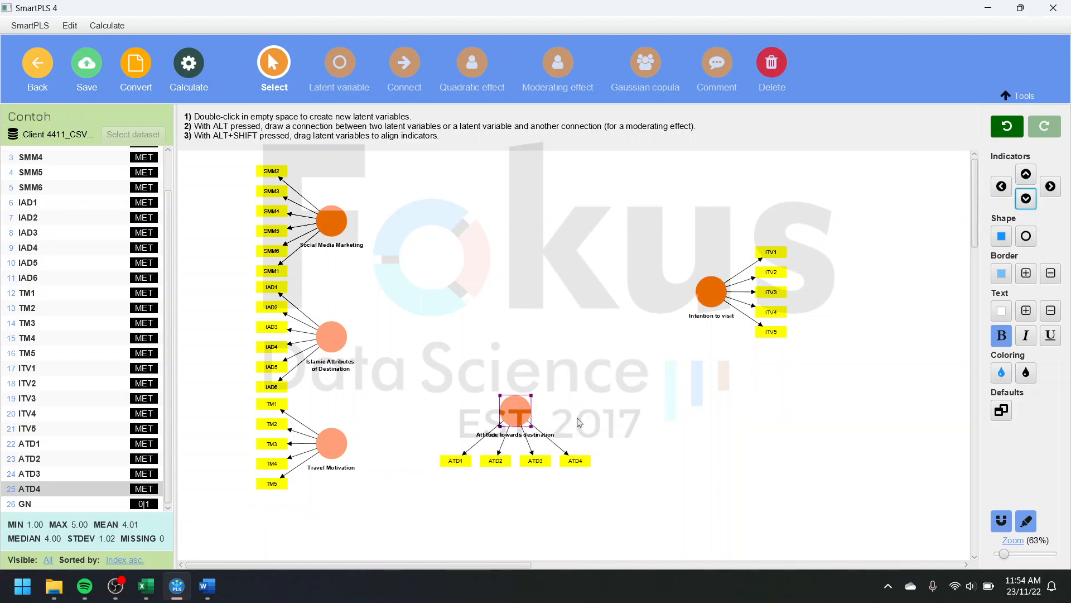
Step: Move Attitude towards destination level with Travel Motivation, and bring Intention to visit closer to the left-hand column at about Islamic Attributes' height
{"action": "left_click_drag", "start_coordinate": [520, 418], "coordinate": [568, 450]}
{"action": "left_click", "coordinate": [709, 298]}
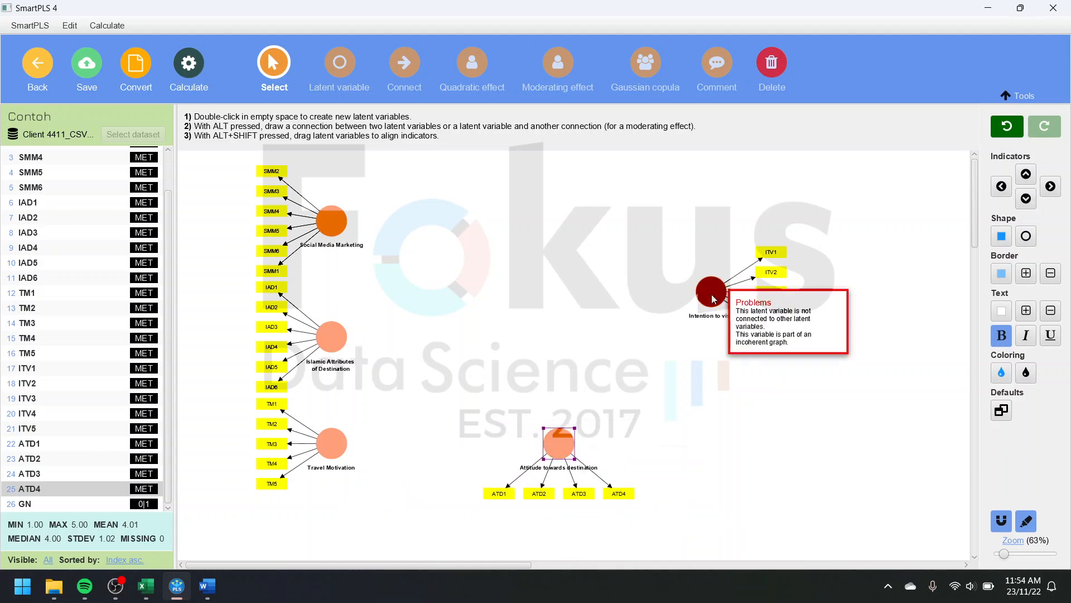
{"action": "left_click_drag", "start_coordinate": [708, 300], "coordinate": [647, 329]}
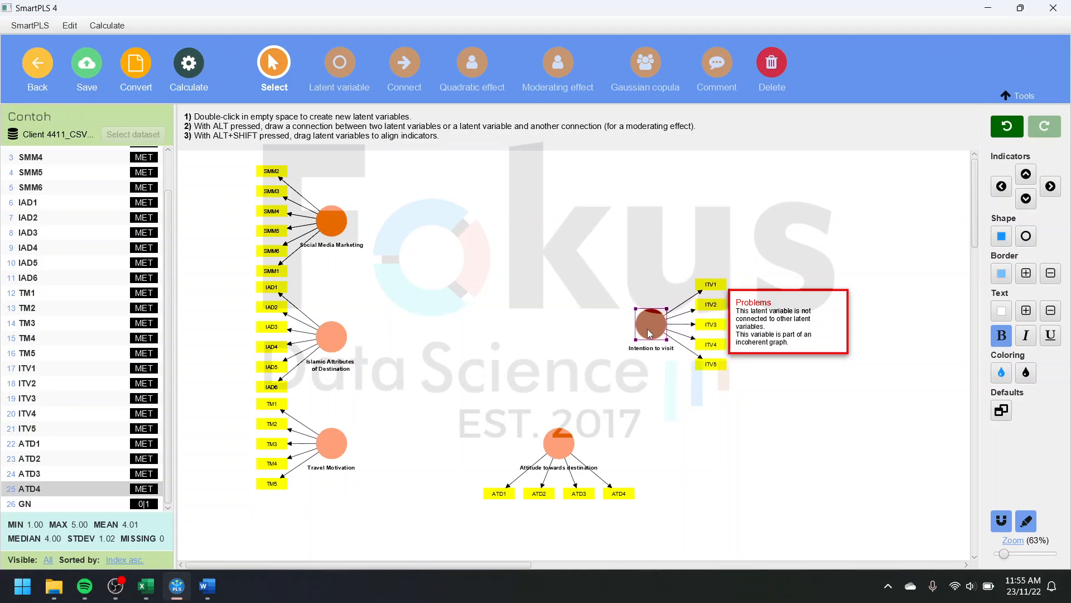
Step: Shift Attitude towards destination slightly left, keeping it level with Travel Motivation
{"action": "left_click", "coordinate": [430, 207]}
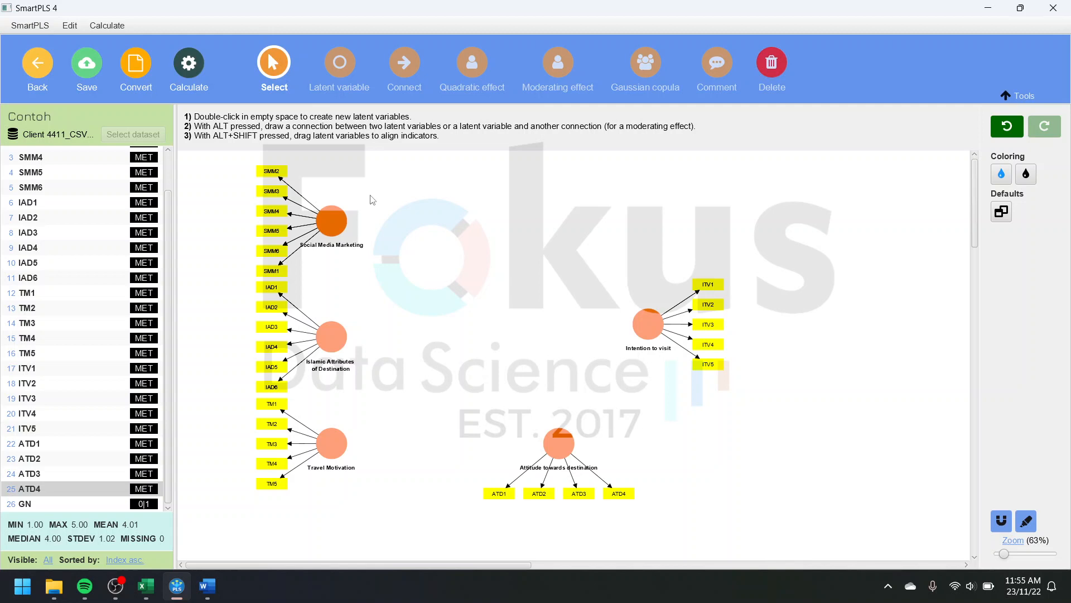
{"action": "mouse_move", "coordinate": [564, 447]}
{"action": "left_mouse_down"}
{"action": "mouse_move", "coordinate": [602, 357]}
{"action": "mouse_move", "coordinate": [556, 446]}
{"action": "left_mouse_up"}
{"action": "left_click", "coordinate": [636, 288]}
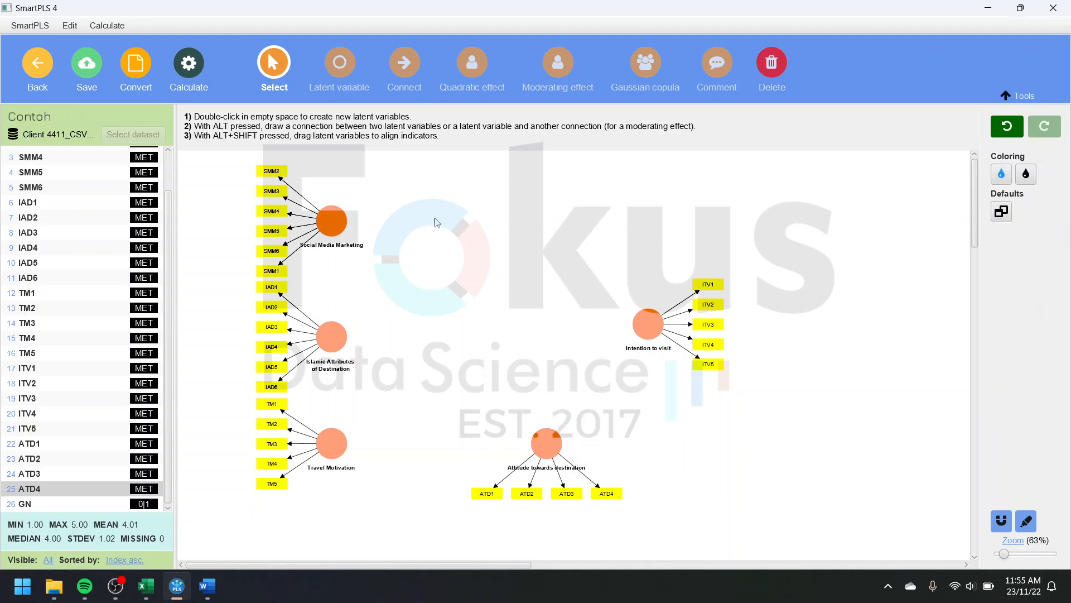
Step: Draw paths to Intention to visit from Attitude towards destination, Social Media Marketing, Islamic Attributes of Destination and Travel Motivation
{"action": "left_click", "coordinate": [404, 62]}
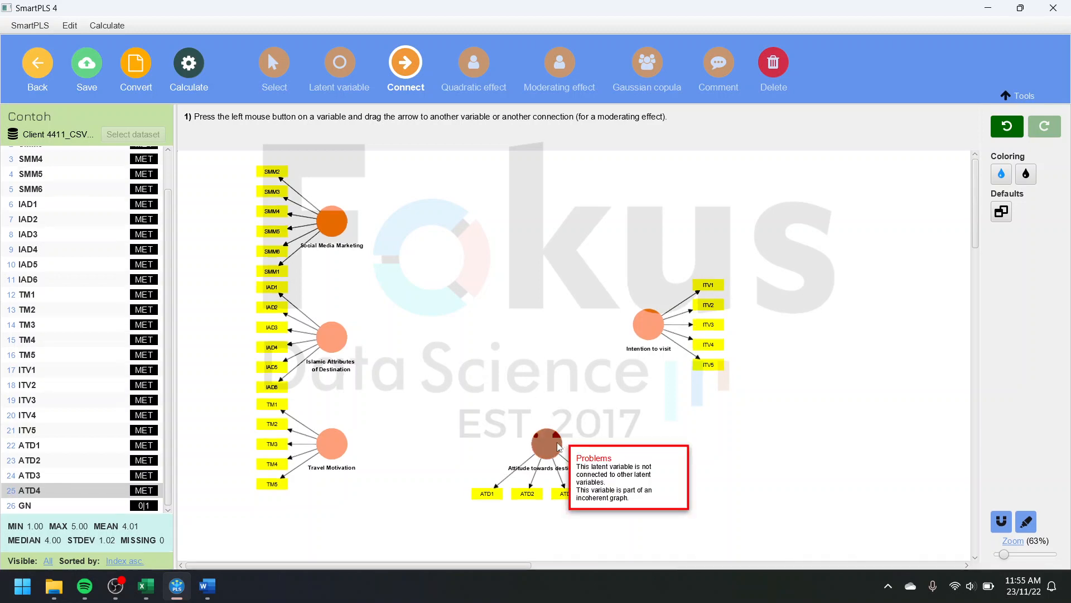
{"action": "left_click_drag", "start_coordinate": [546, 444], "coordinate": [654, 330]}
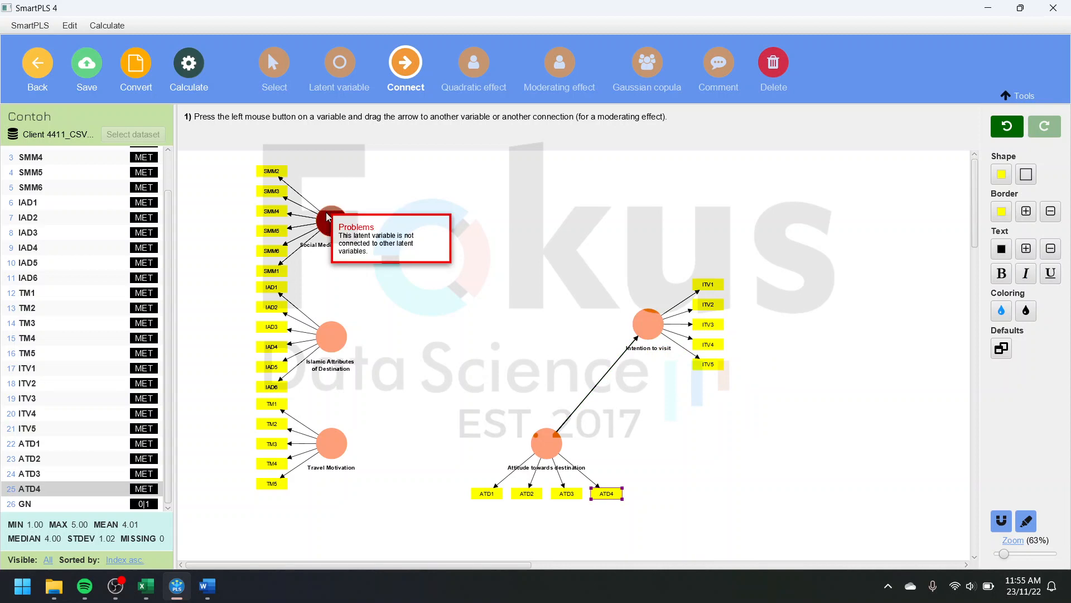
{"action": "left_click_drag", "start_coordinate": [327, 217], "coordinate": [647, 323]}
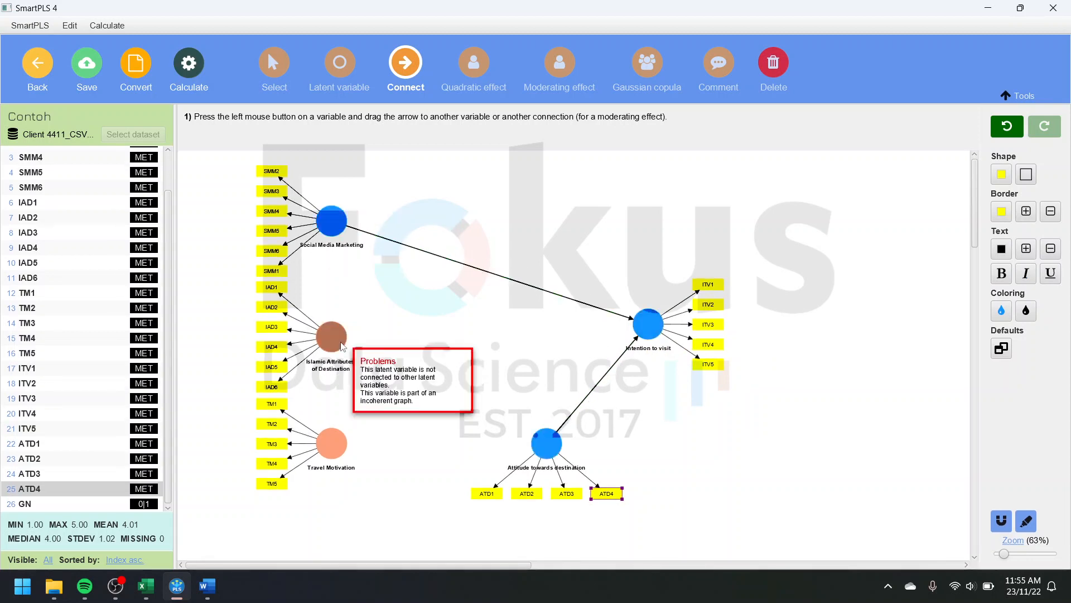
{"action": "left_click_drag", "start_coordinate": [331, 336], "coordinate": [646, 326]}
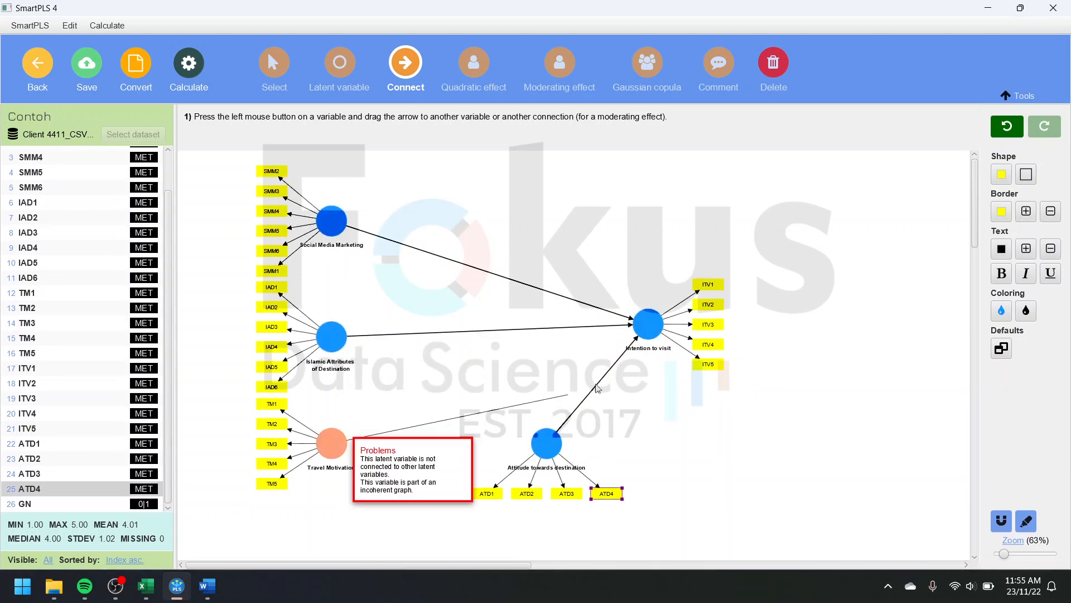
{"action": "left_click_drag", "start_coordinate": [348, 436], "coordinate": [646, 324]}
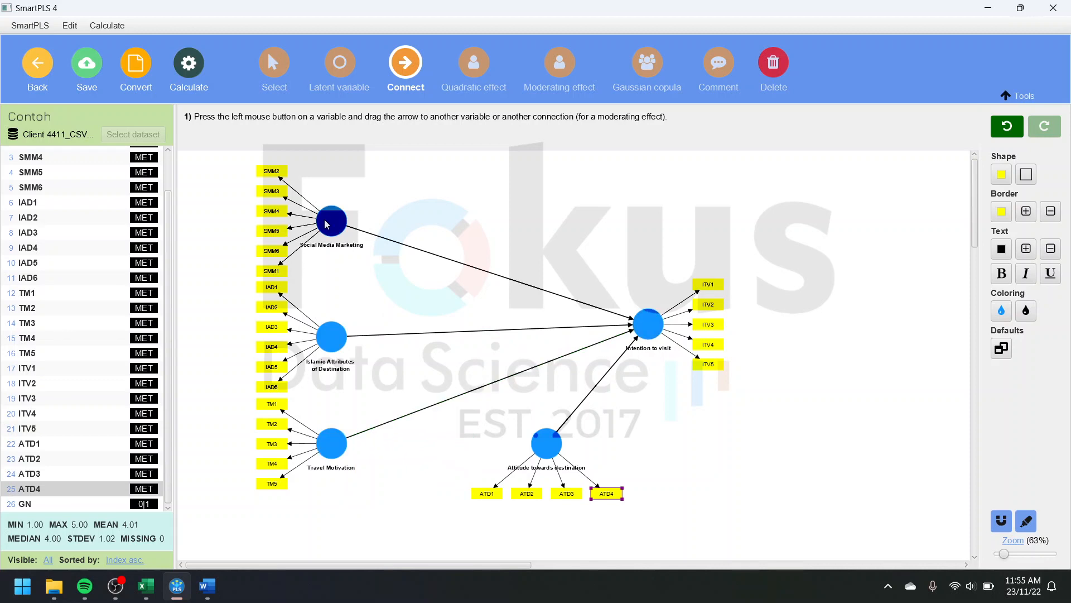
Step: Draw paths from Social Media Marketing, Islamic Attributes of Destination and Travel Motivation to Attitude towards destination, and save the model
{"action": "left_click_drag", "start_coordinate": [331, 221], "coordinate": [548, 451]}
{"action": "left_click_drag", "start_coordinate": [337, 342], "coordinate": [546, 447]}
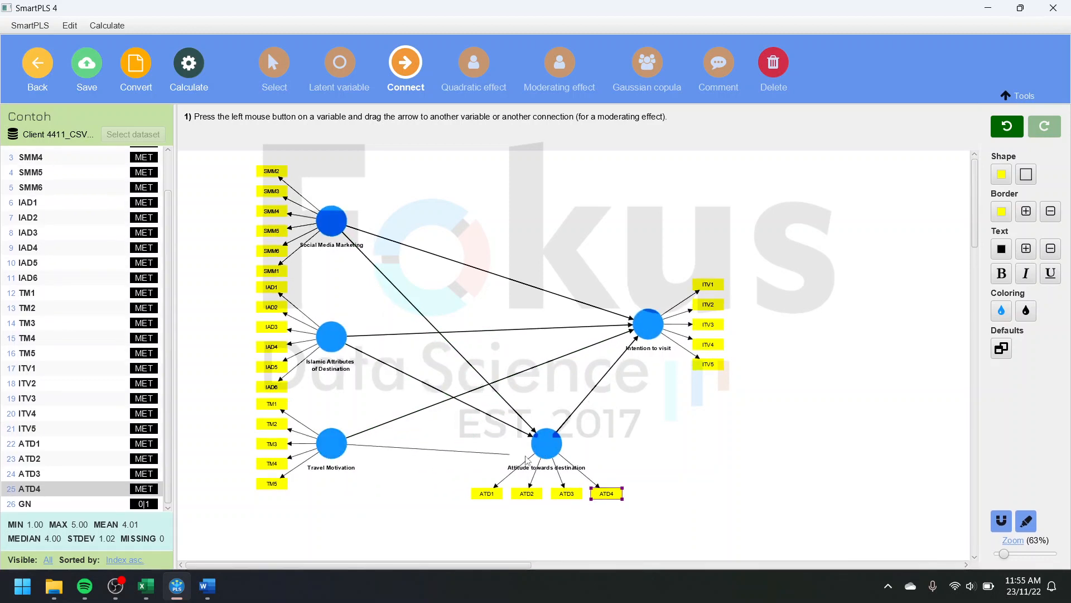
{"action": "left_click_drag", "start_coordinate": [335, 457], "coordinate": [547, 446]}
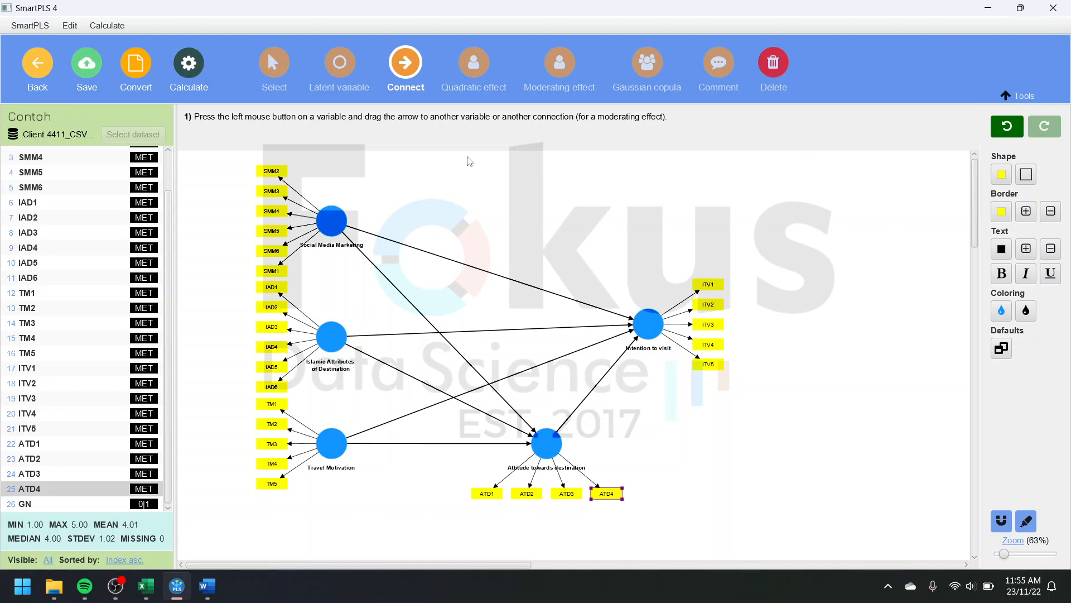
{"action": "left_click", "coordinate": [94, 69]}
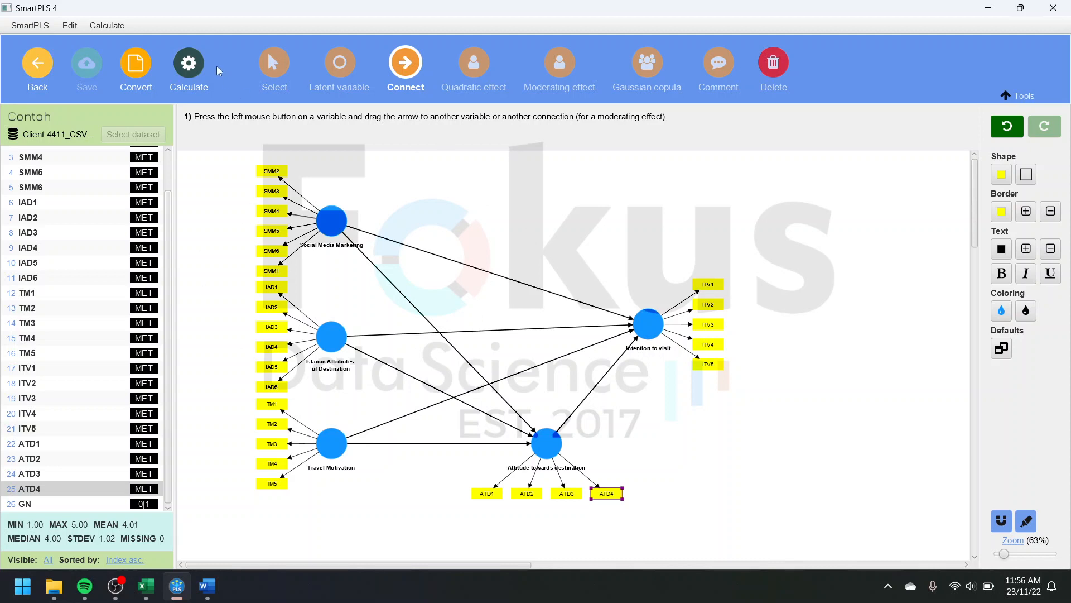
Step: Run the PLS-SEM algorithm with the Path weighting scheme, Standardized results and Default initial weights, and view the graphical output
{"action": "left_click", "coordinate": [192, 68]}
{"action": "left_click", "coordinate": [252, 99]}
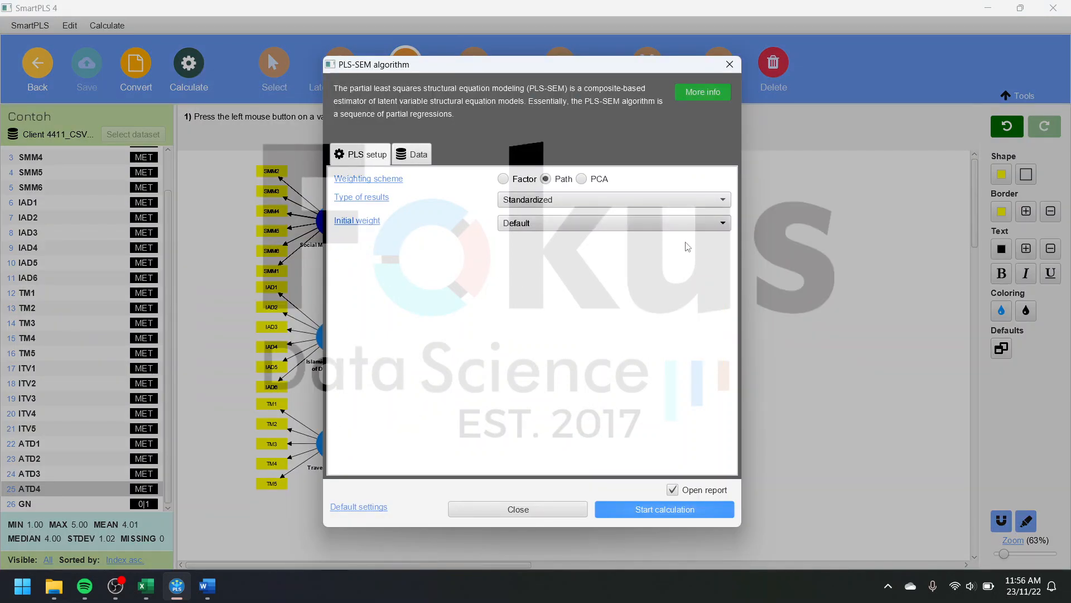
{"action": "left_click", "coordinate": [664, 509]}
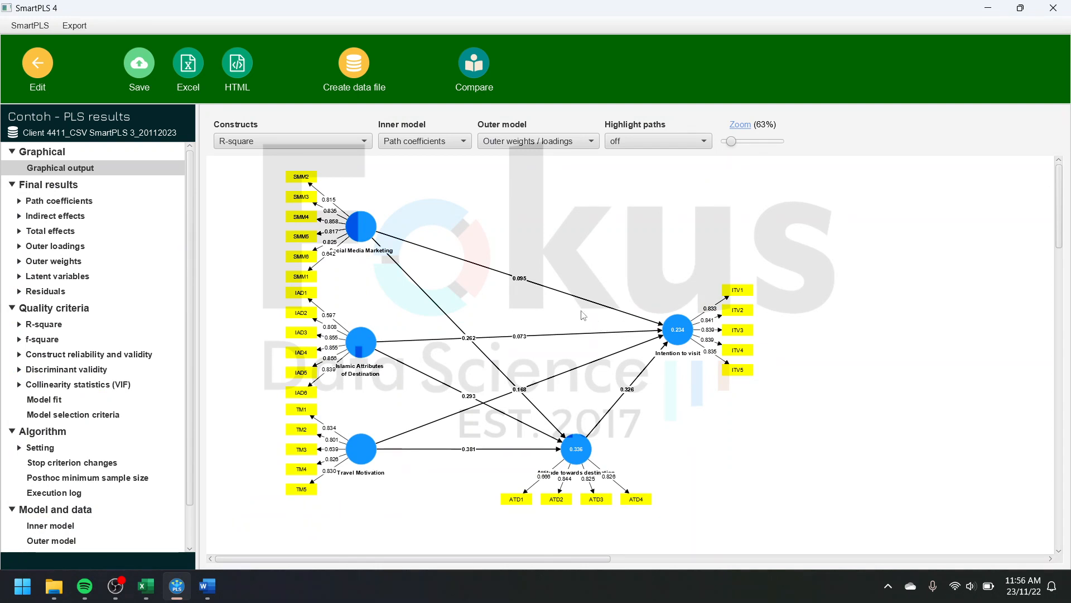
{"action": "scroll", "coordinate": [579, 314], "scroll_direction": "down", "scroll_amount": 3}
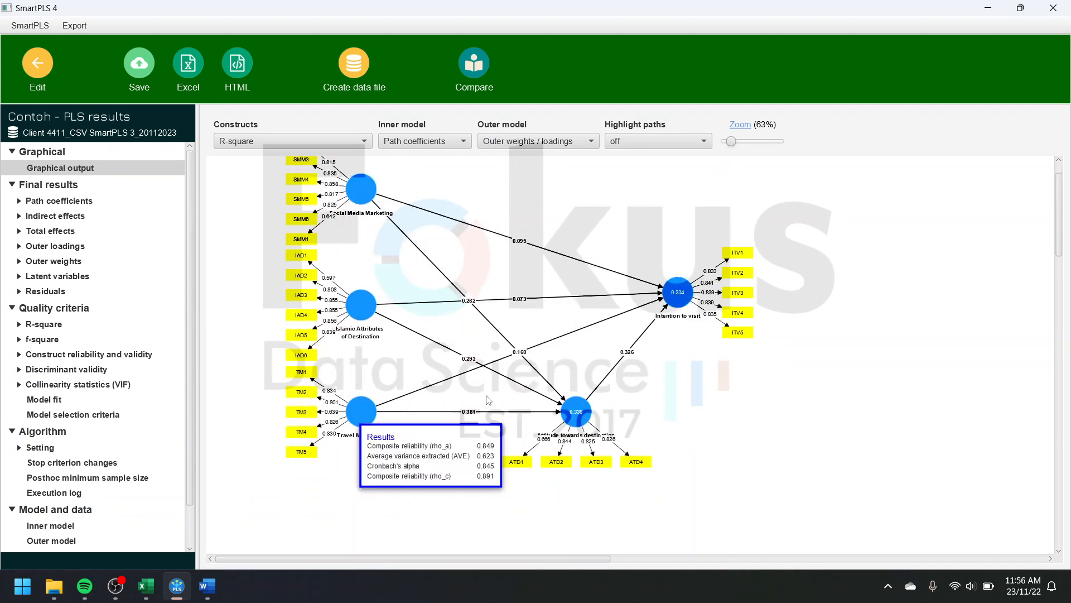
{"action": "scroll", "coordinate": [501, 395], "scroll_direction": "up", "scroll_amount": 3}
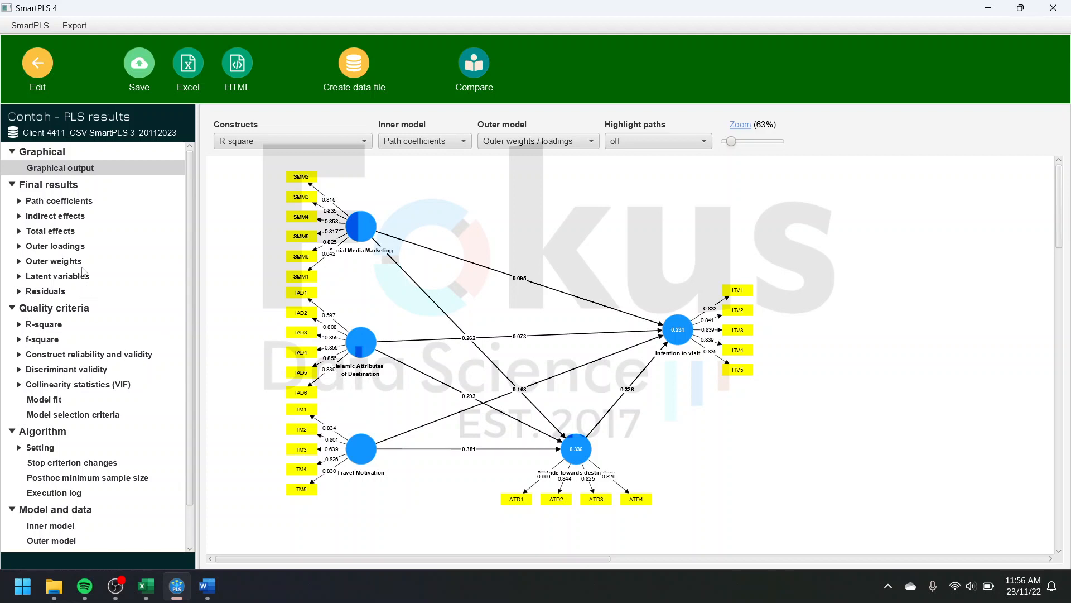
Step: Examine the outer loadings matrix for indicators with low loadings
{"action": "left_click", "coordinate": [73, 248]}
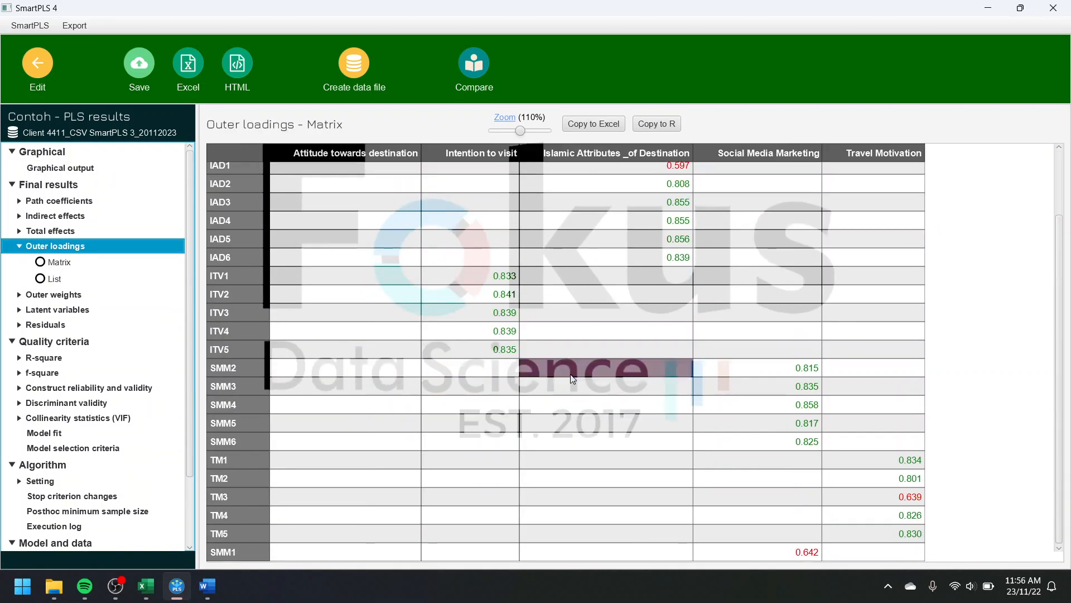
{"action": "scroll", "coordinate": [570, 374], "scroll_direction": "up", "scroll_amount": 2}
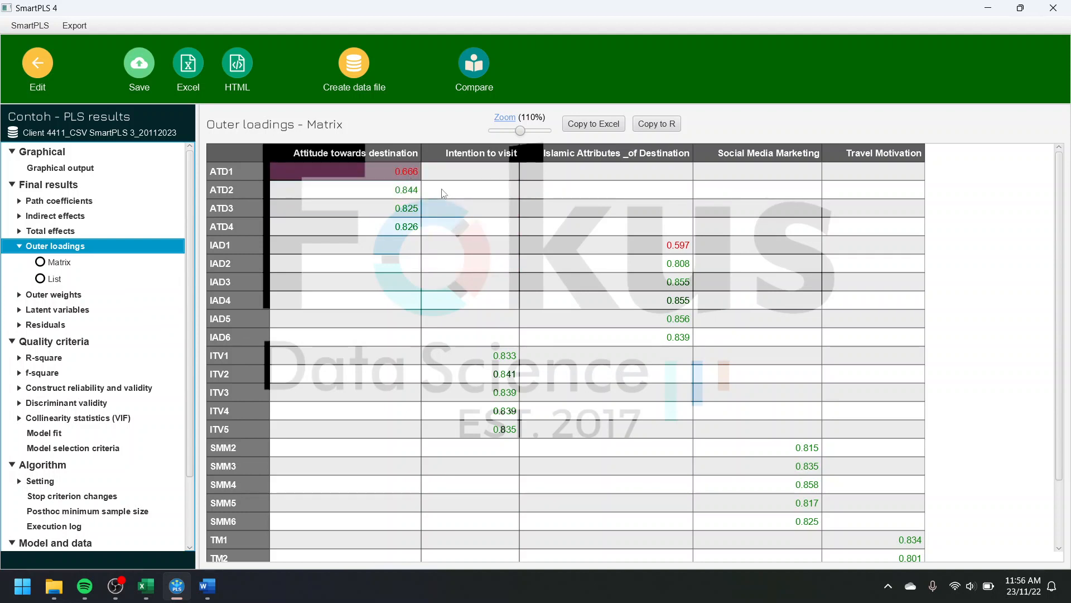
{"action": "scroll", "coordinate": [782, 391], "scroll_direction": "down", "scroll_amount": 2}
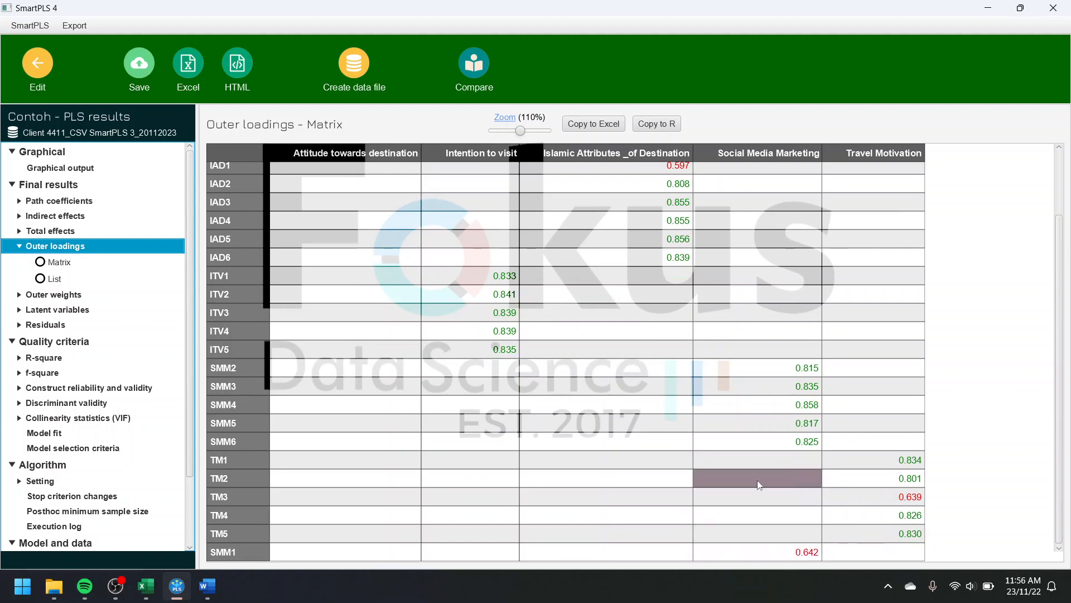
{"action": "scroll", "coordinate": [758, 483], "scroll_direction": "up", "scroll_amount": 2}
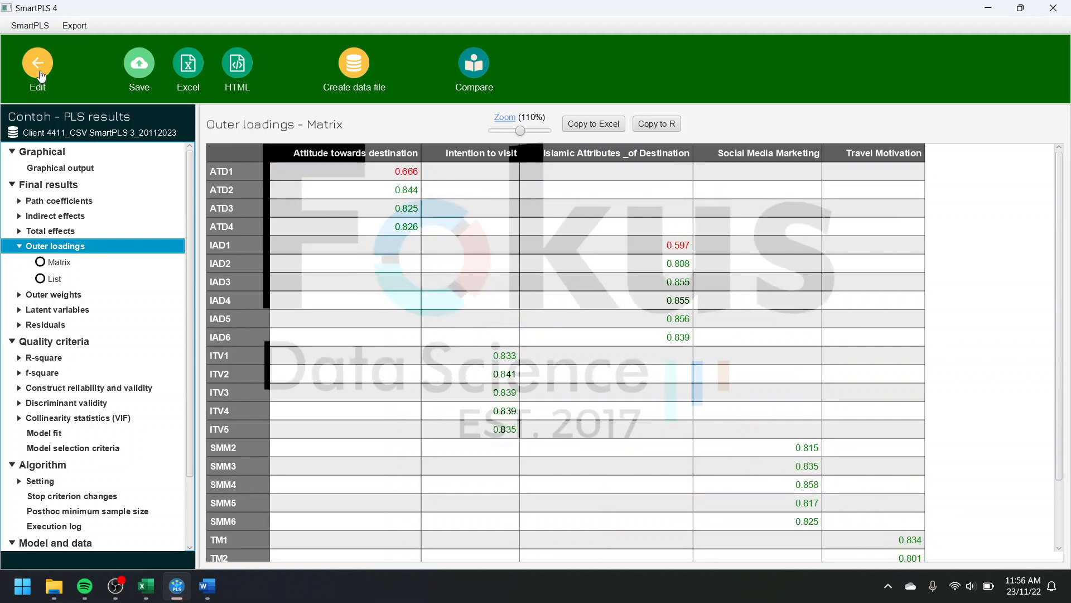
Step: Check the graphical output and the construct reliability and validity overview for Cronbach's alpha, composite reliability and AVE
{"action": "left_click", "coordinate": [52, 169]}
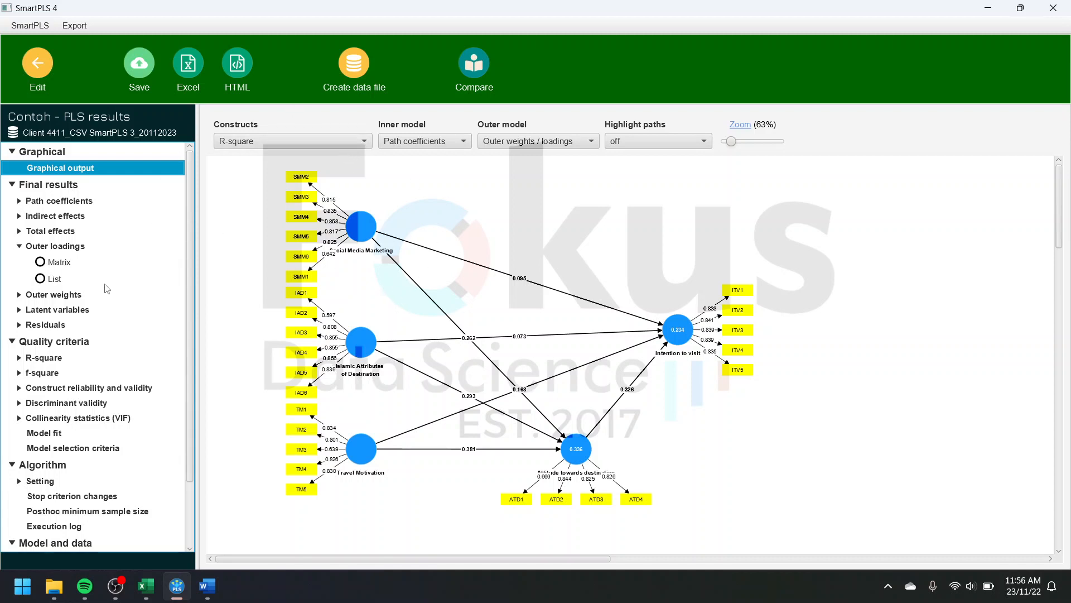
{"action": "left_click", "coordinate": [86, 389]}
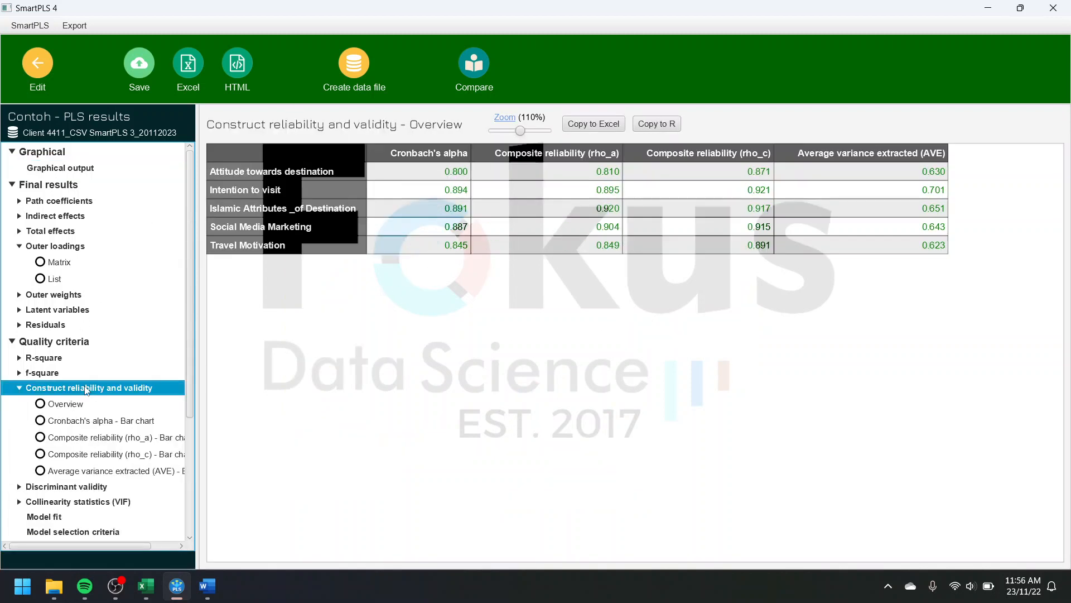
{"action": "left_click", "coordinate": [18, 388]}
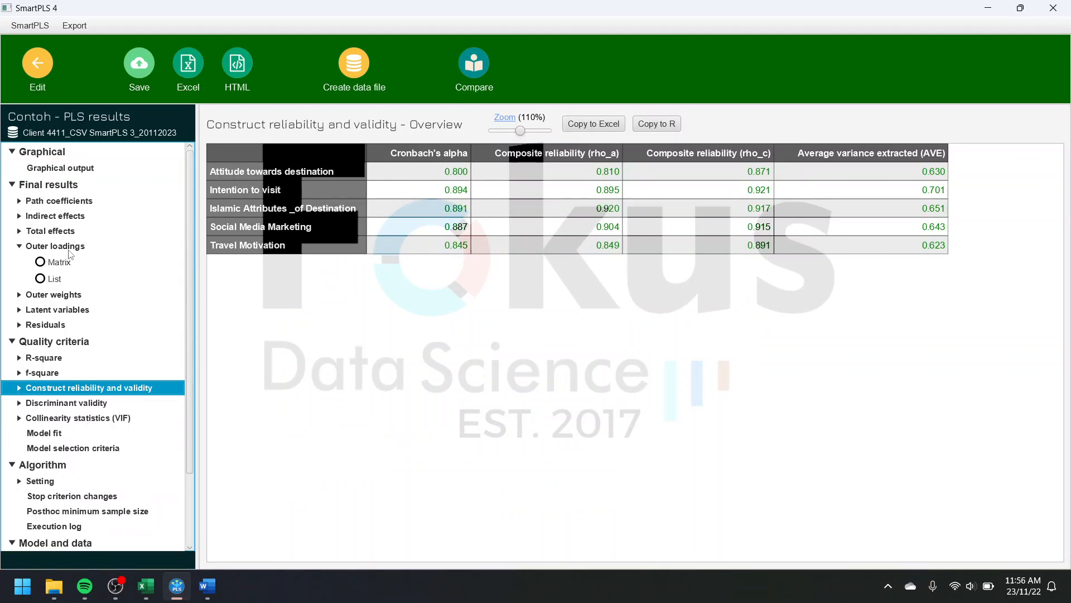
Step: Recheck the weak indicators in the outer loadings matrix and return to editing the model
{"action": "left_click", "coordinate": [68, 248]}
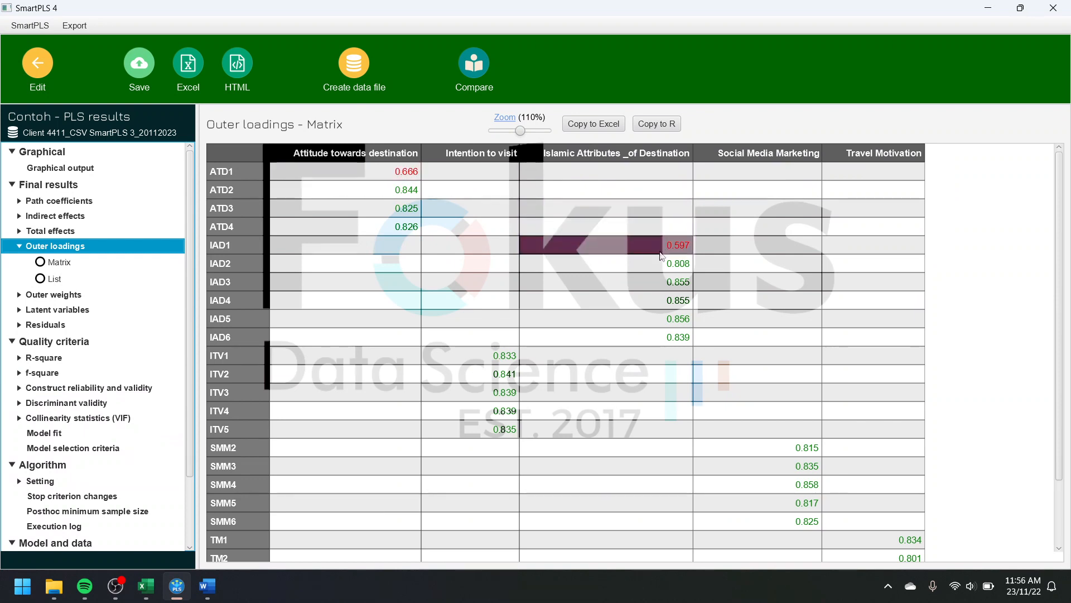
{"action": "scroll", "coordinate": [664, 268], "scroll_direction": "down", "scroll_amount": 2}
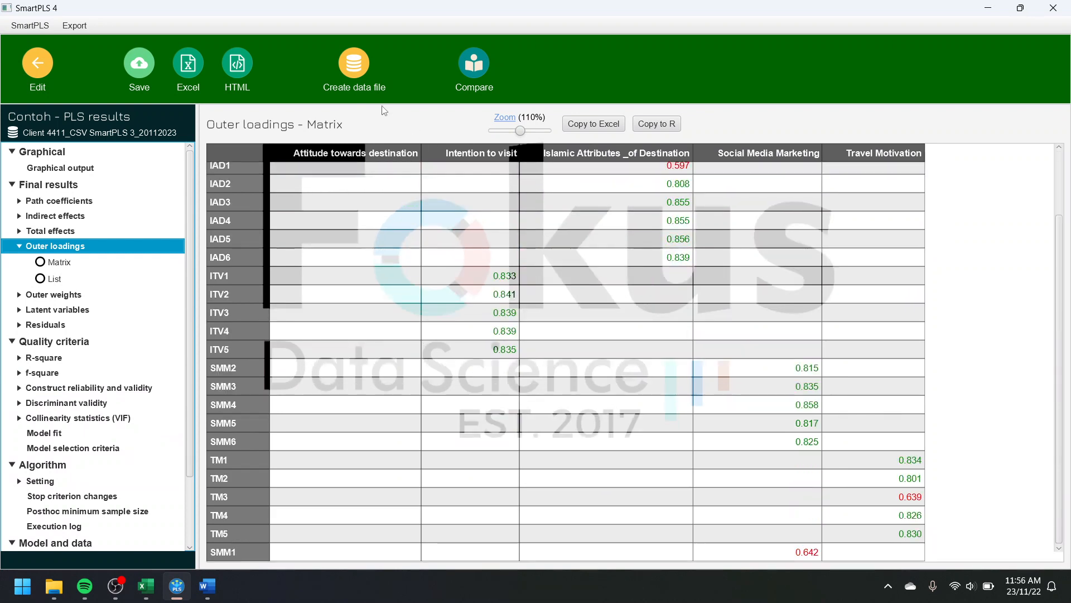
{"action": "left_click", "coordinate": [38, 69]}
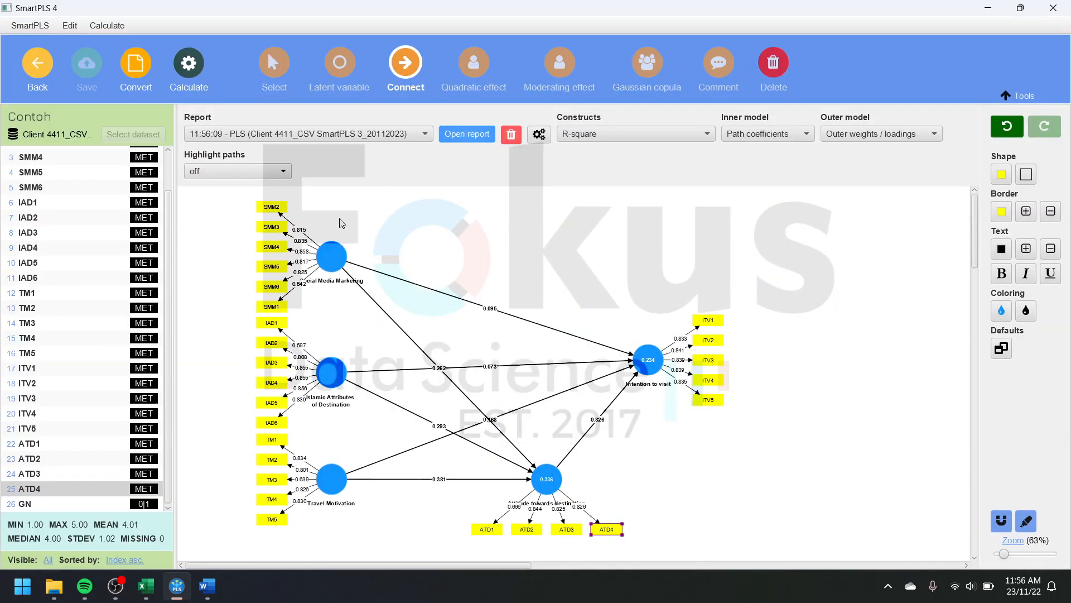
{"action": "mouse_move", "coordinate": [378, 266]}
{"action": "left_click_drag", "start_coordinate": [398, 566], "coordinate": [404, 565]}
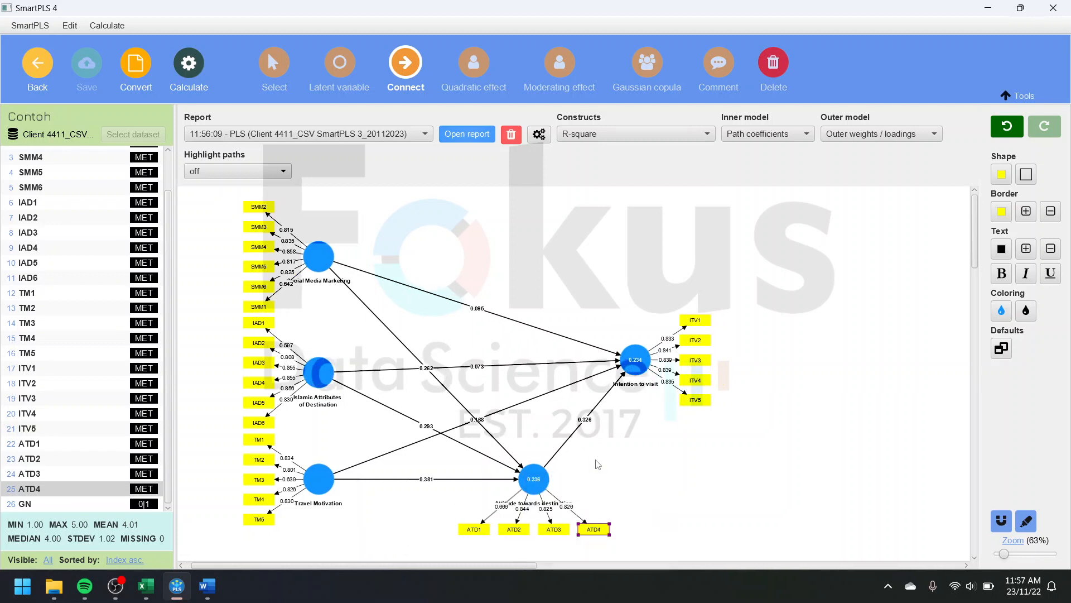
{"action": "double_click", "coordinate": [481, 526]}
{"action": "left_click", "coordinate": [658, 191]}
{"action": "right_click", "coordinate": [599, 468]}
{"action": "key", "text": "Escape"}
{"action": "key", "text": "ctrl+a"}
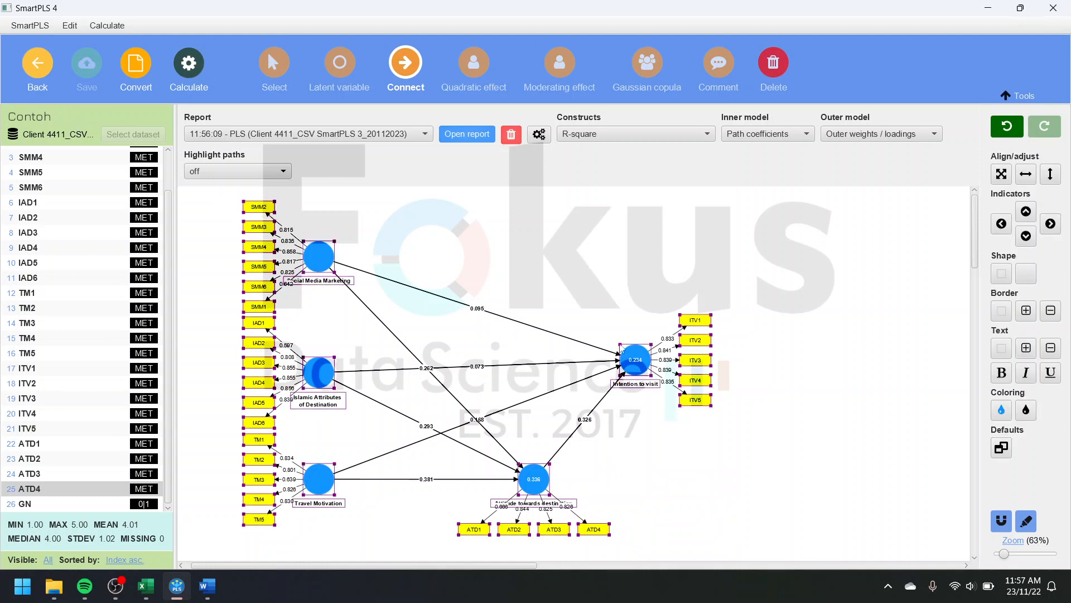
{"action": "left_click", "coordinate": [706, 478]}
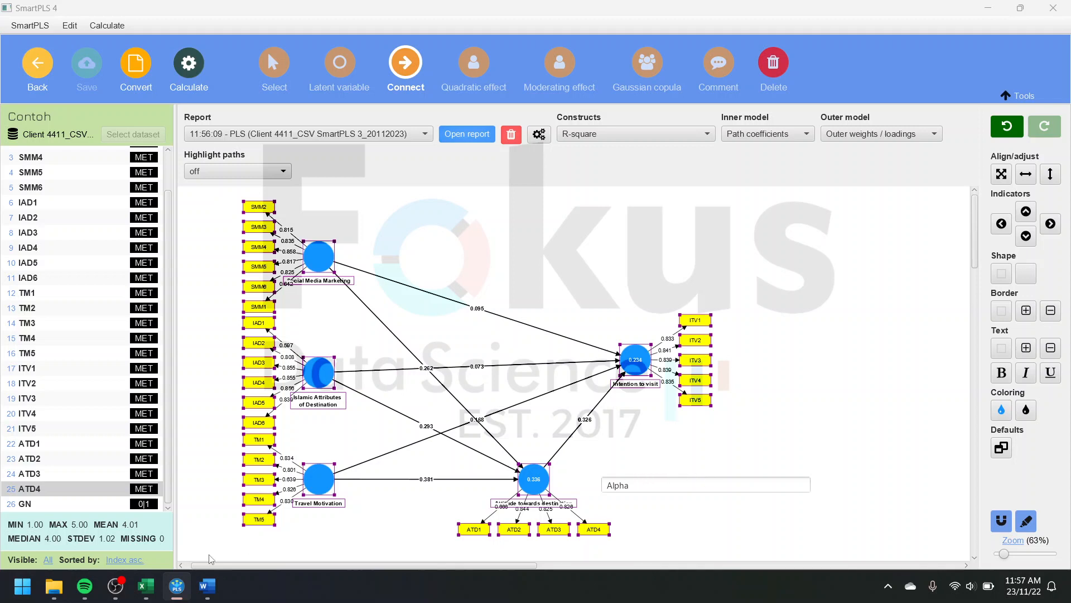
{"action": "mouse_move", "coordinate": [124, 588]}
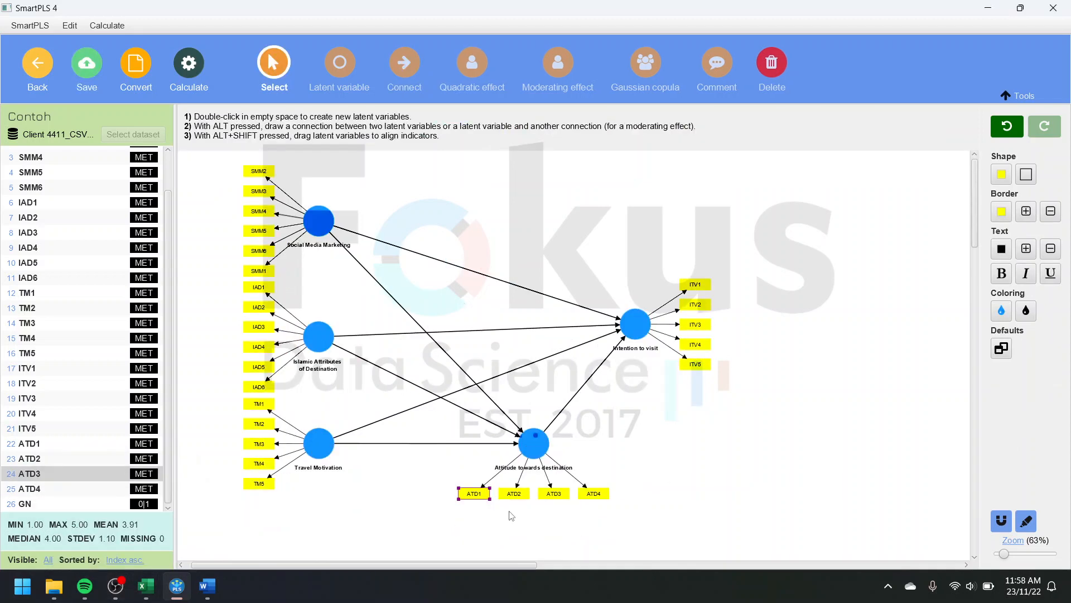
Step: Delete the indicators ATD1, IAD1, SMM1 and TM3 from the model
{"action": "left_click", "coordinate": [472, 494]}
{"action": "key", "text": "Delete"}
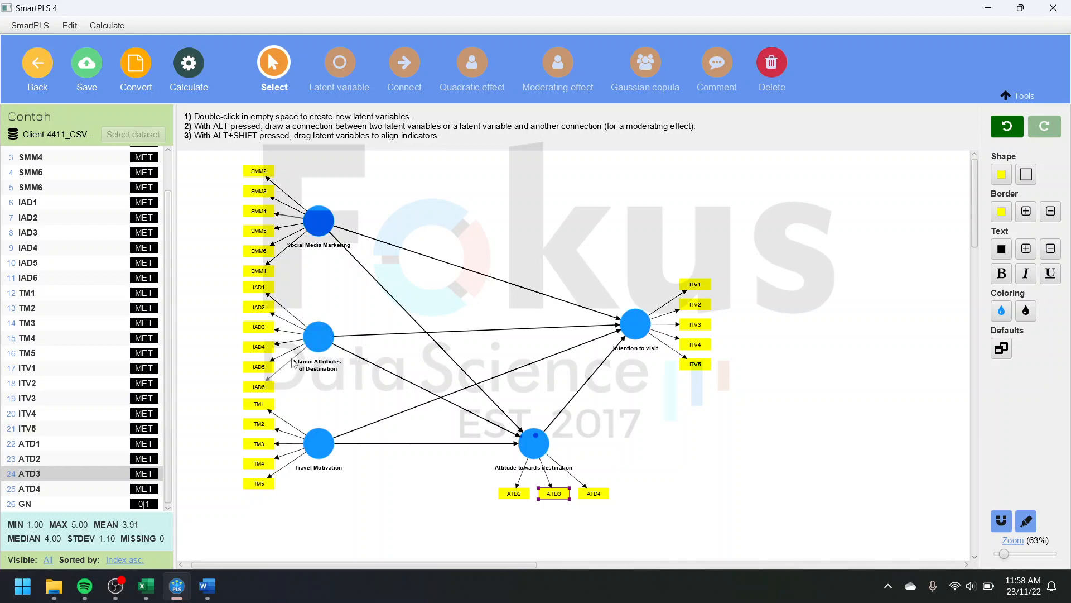
{"action": "left_click", "coordinate": [258, 287]}
{"action": "key", "text": "Delete"}
{"action": "left_click", "coordinate": [266, 274]}
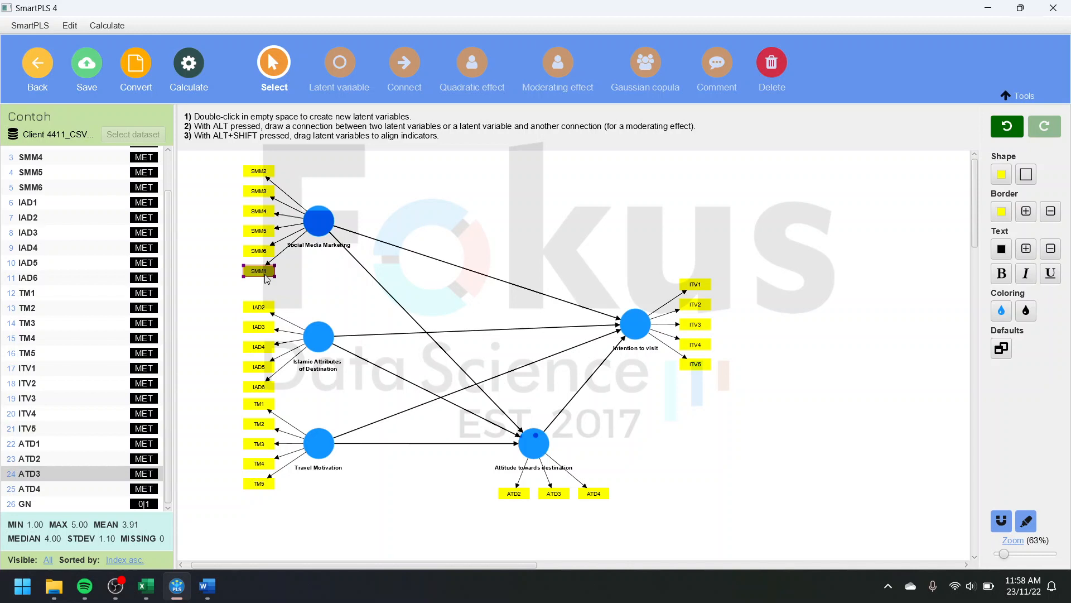
{"action": "key", "text": "ctrl+z"}
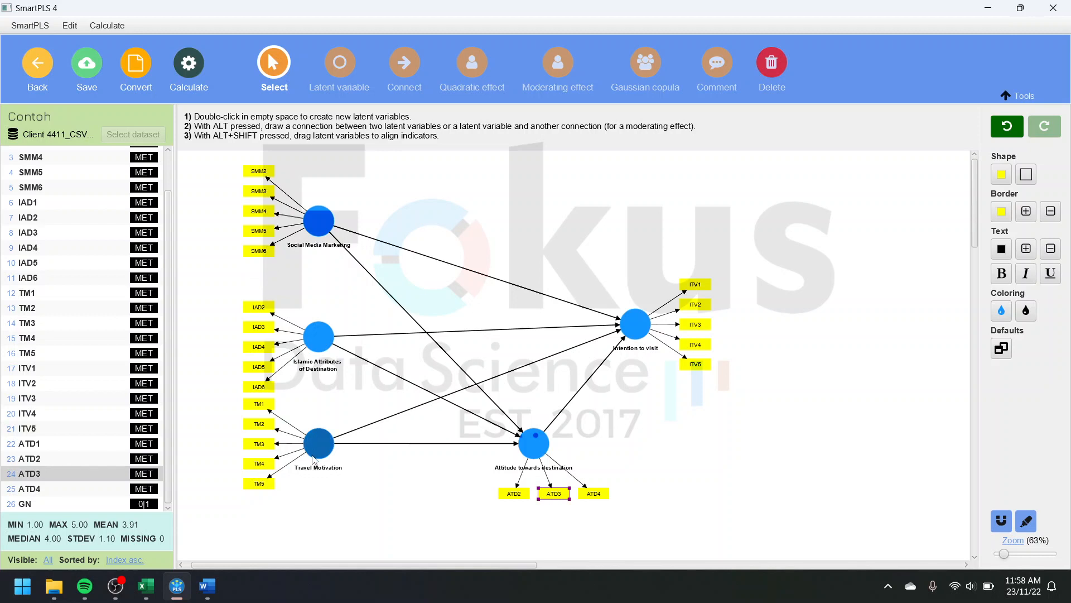
{"action": "left_click", "coordinate": [264, 448]}
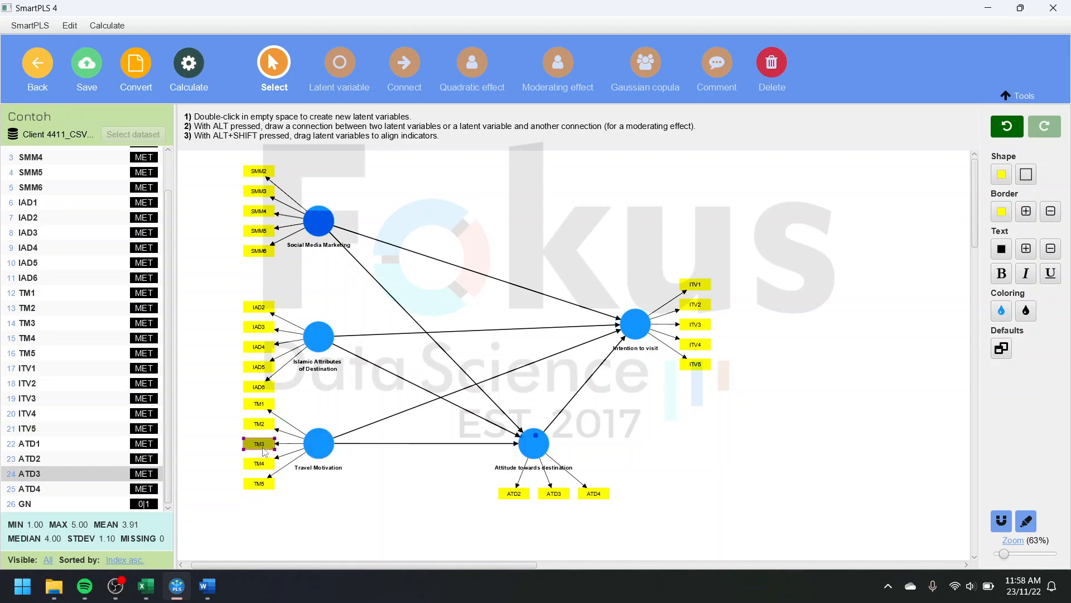
{"action": "key", "text": "Delete"}
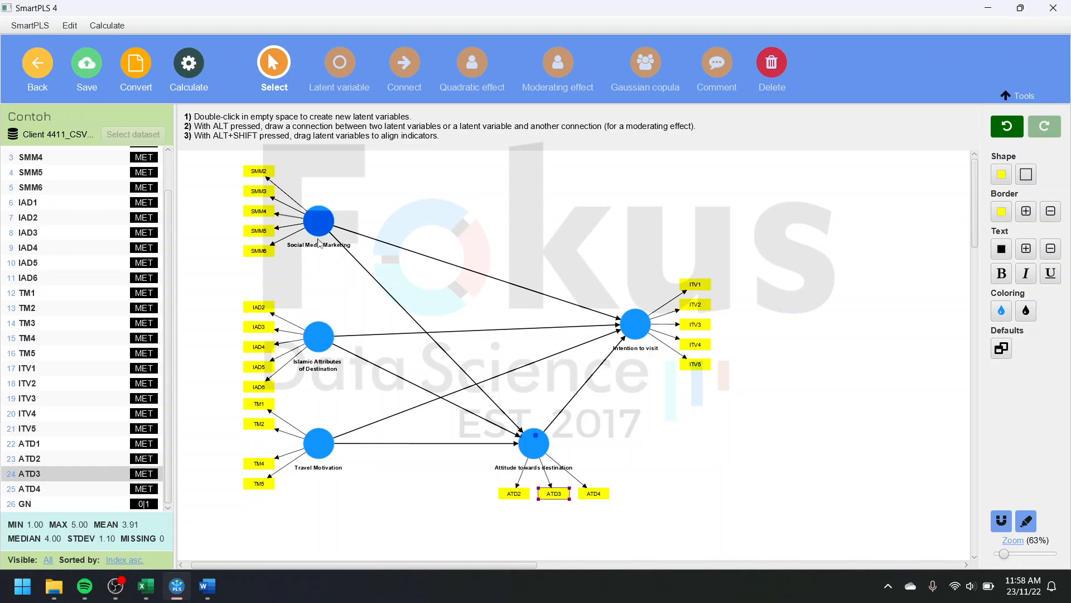
Step: Realign the indicators of Islamic Attributes of Destination and Travel Motivation to their left, and those of Attitude towards destination below it
{"action": "left_click", "coordinate": [324, 233]}
{"action": "left_click", "coordinate": [318, 336]}
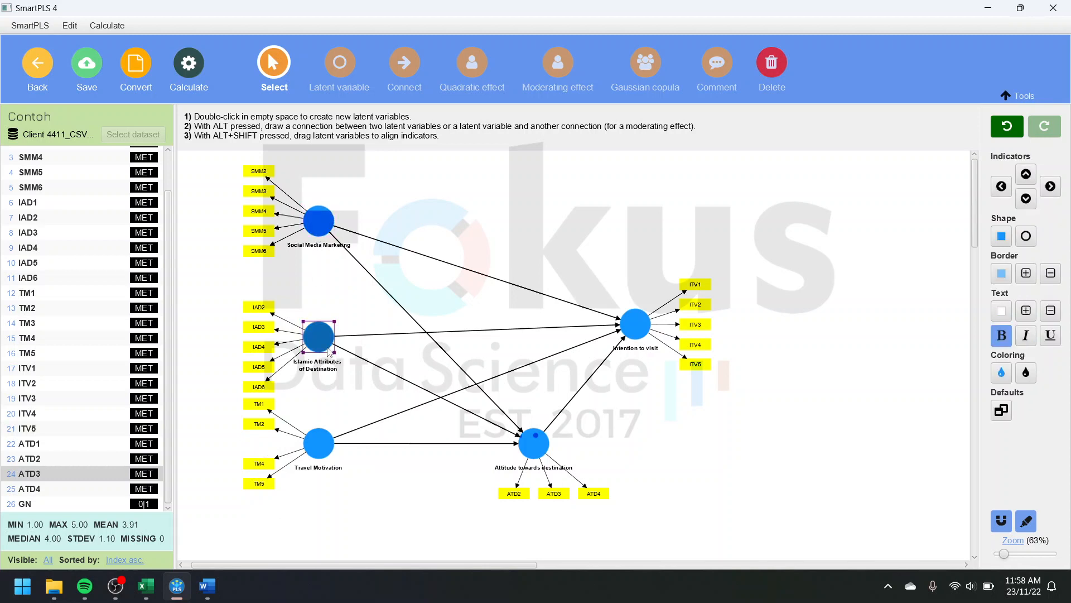
{"action": "left_click", "coordinate": [1002, 186]}
{"action": "left_click", "coordinate": [306, 454]}
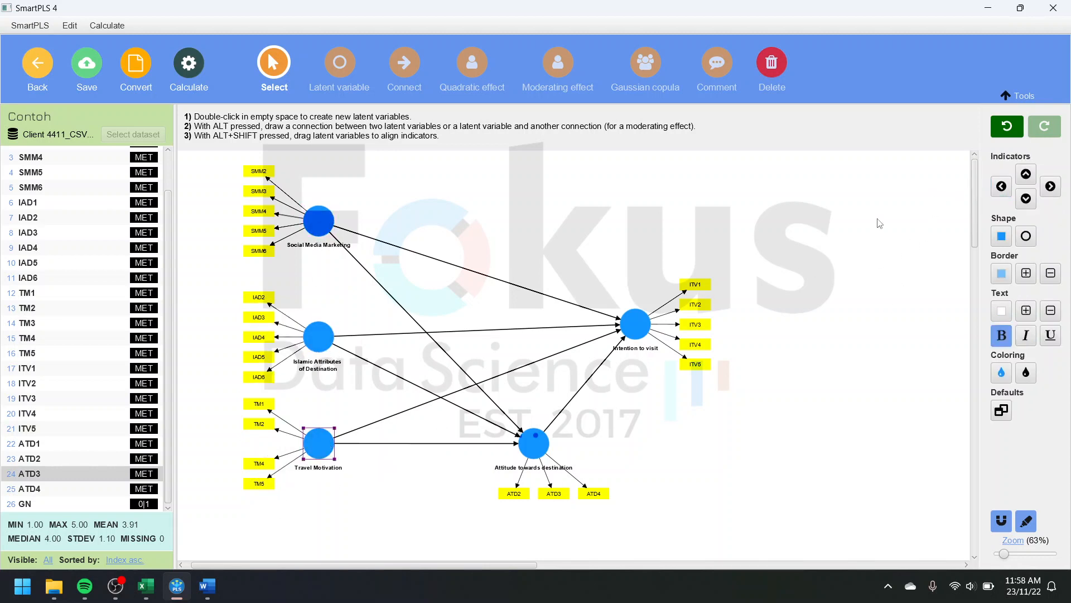
{"action": "left_click", "coordinate": [987, 186]}
{"action": "left_click", "coordinate": [536, 445]}
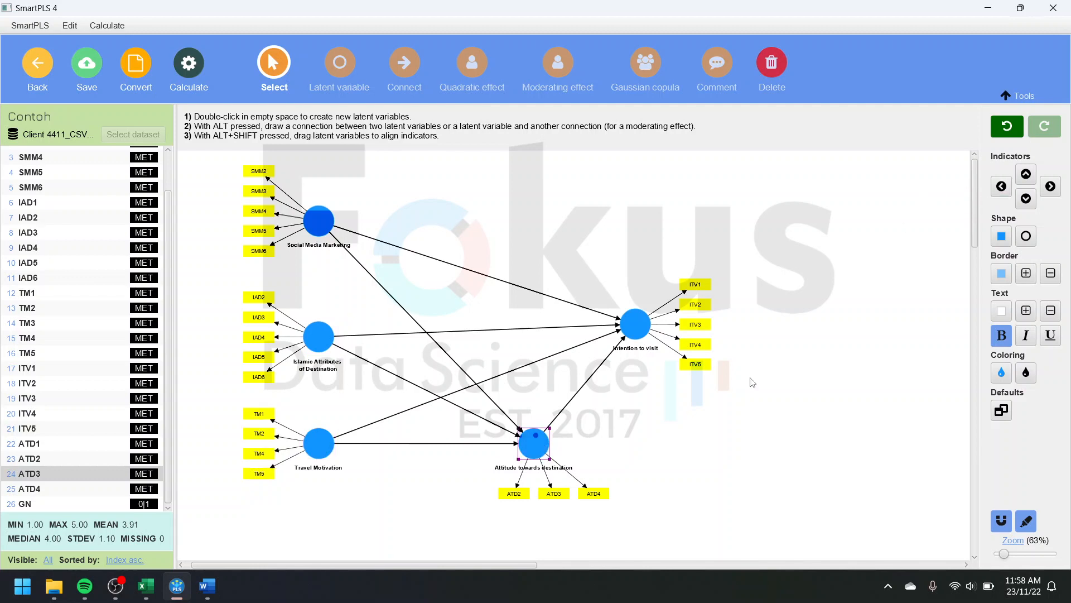
{"action": "left_click", "coordinate": [1026, 198]}
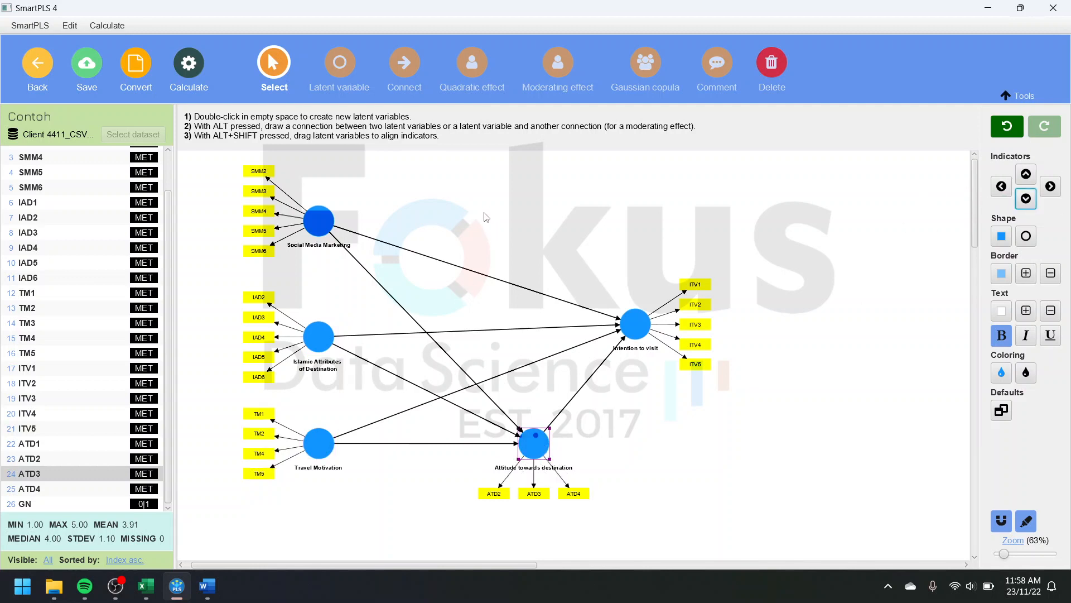
{"action": "left_click", "coordinate": [186, 66]}
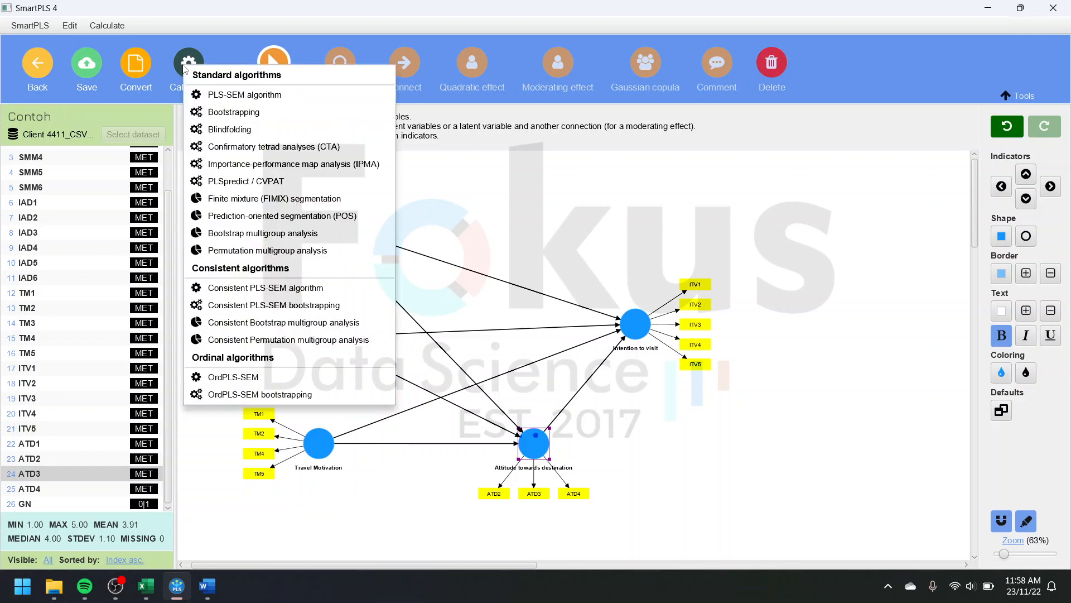
{"action": "left_click", "coordinate": [221, 94]}
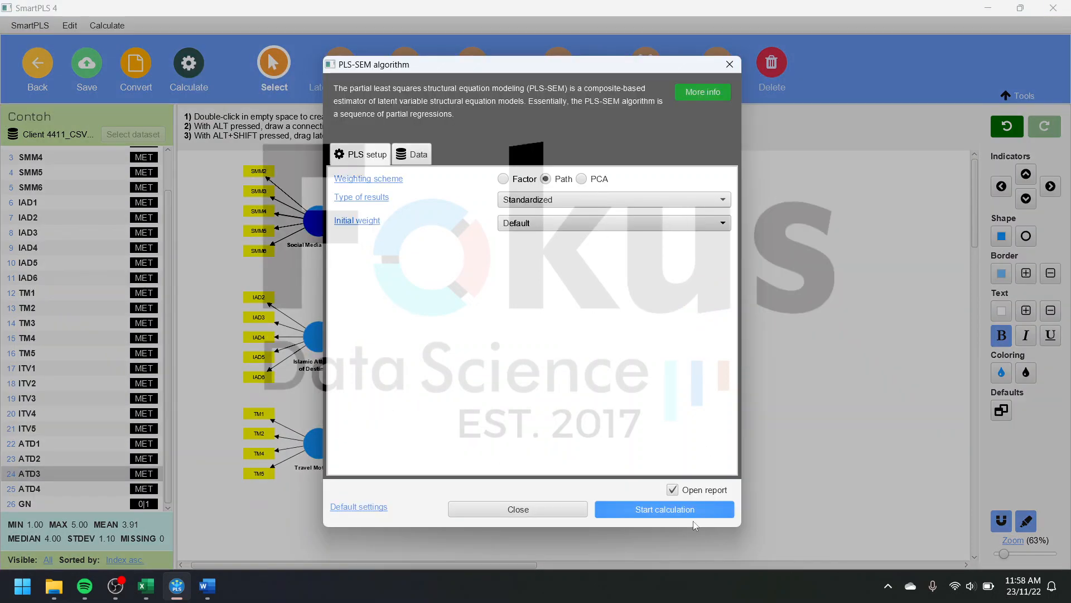
{"action": "left_click", "coordinate": [729, 64]}
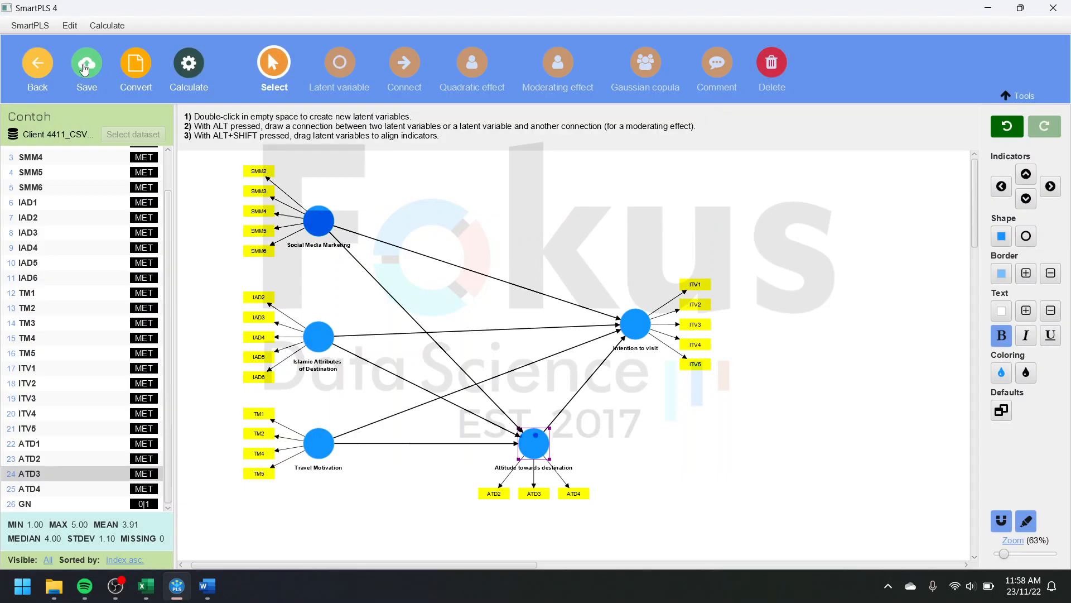
Step: Save the revised model and run the PLS-SEM algorithm on it
{"action": "left_click", "coordinate": [84, 69]}
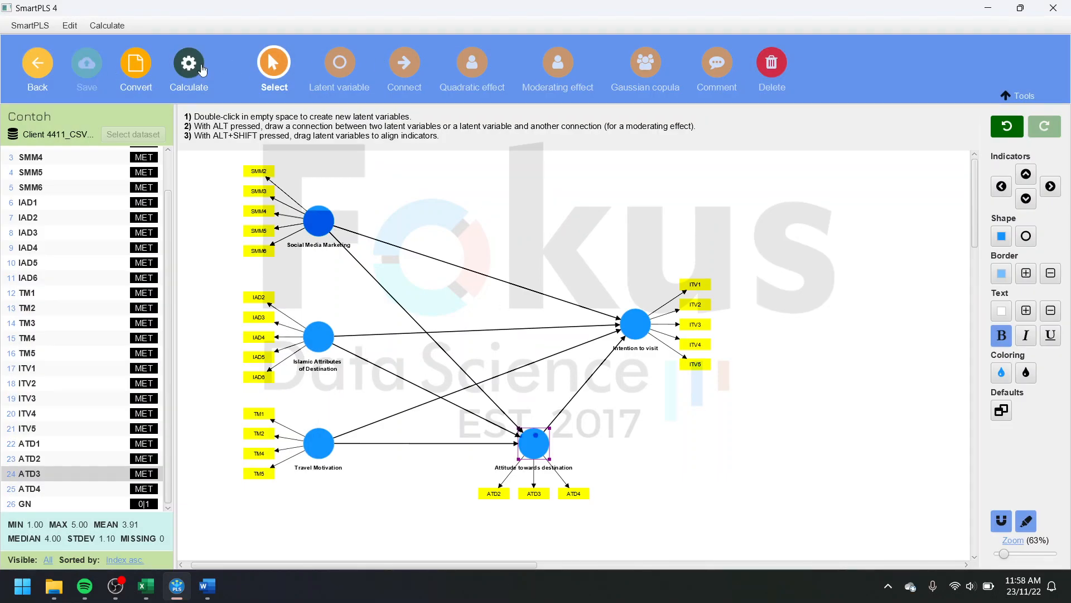
{"action": "left_click", "coordinate": [202, 70]}
{"action": "left_click", "coordinate": [268, 96]}
{"action": "left_click", "coordinate": [712, 513]}
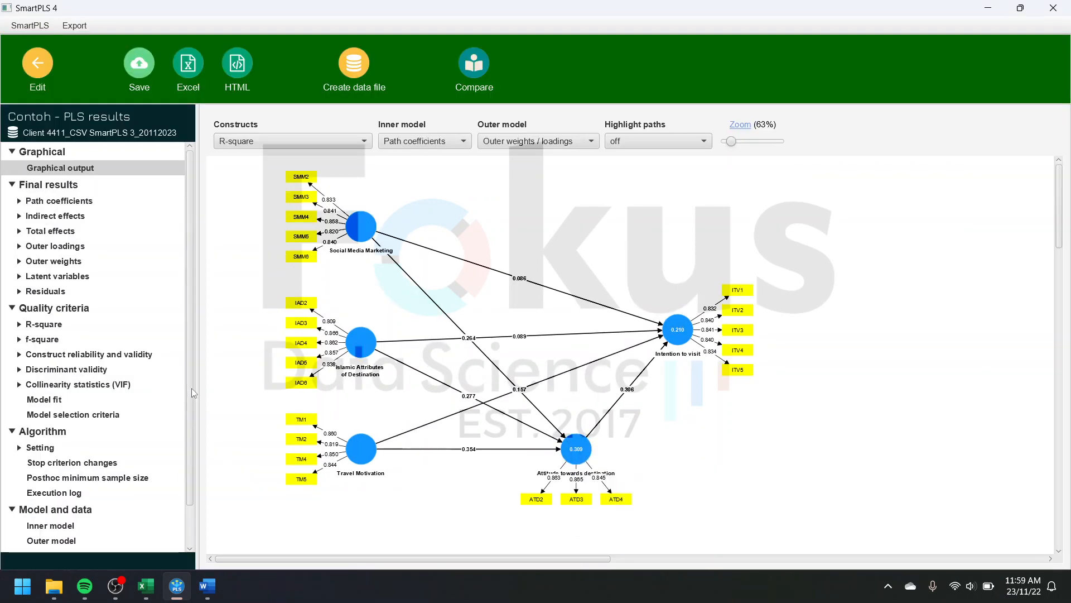
Step: Check the outer loadings matrix of the recalculated model for all remaining indicators, then return to the model editor
{"action": "left_click", "coordinate": [66, 246]}
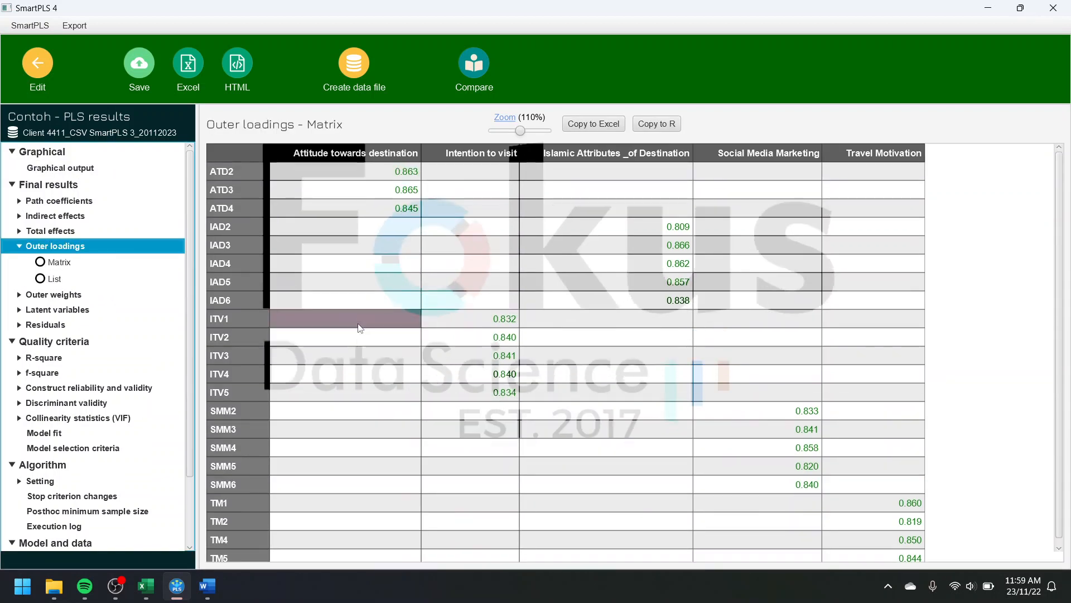
{"action": "scroll", "coordinate": [463, 357], "scroll_direction": "down", "scroll_amount": 1}
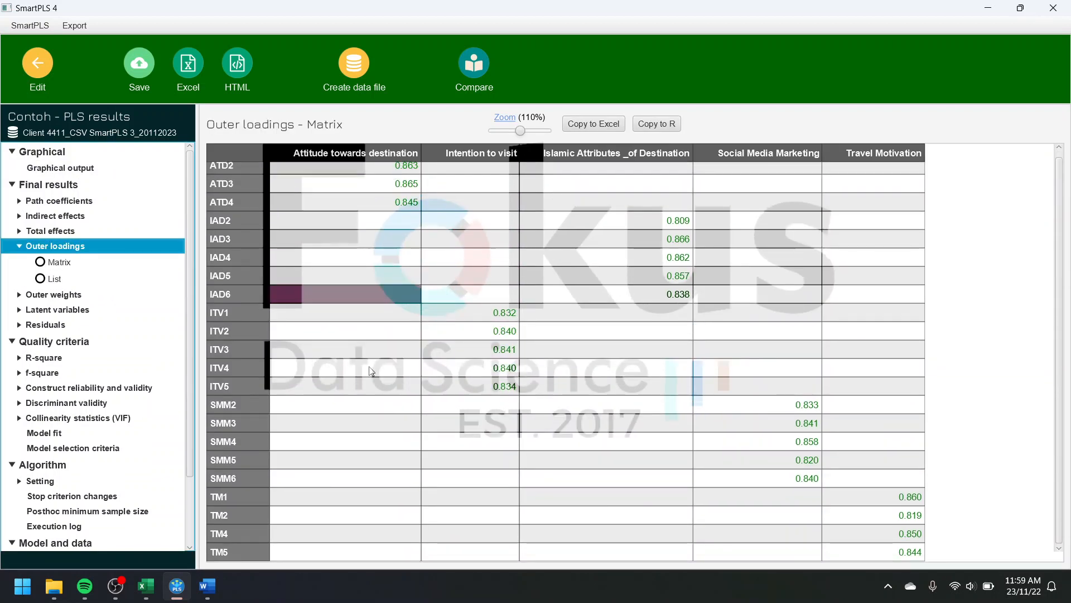
{"action": "left_click", "coordinate": [38, 67]}
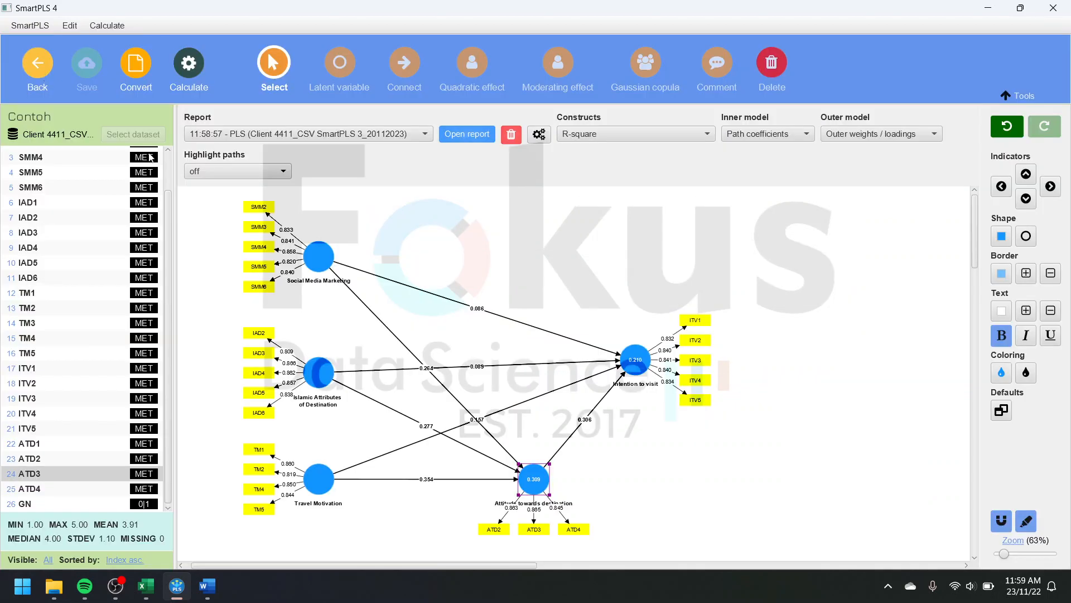
{"action": "scroll", "coordinate": [542, 239], "scroll_direction": "down", "scroll_amount": 2}
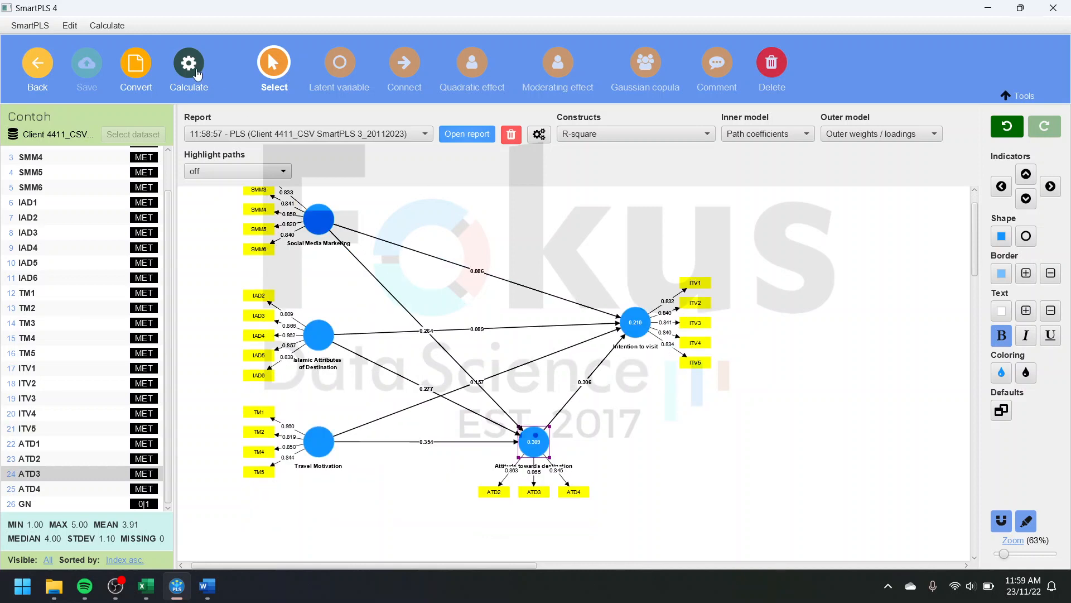
{"action": "left_click", "coordinate": [197, 72]}
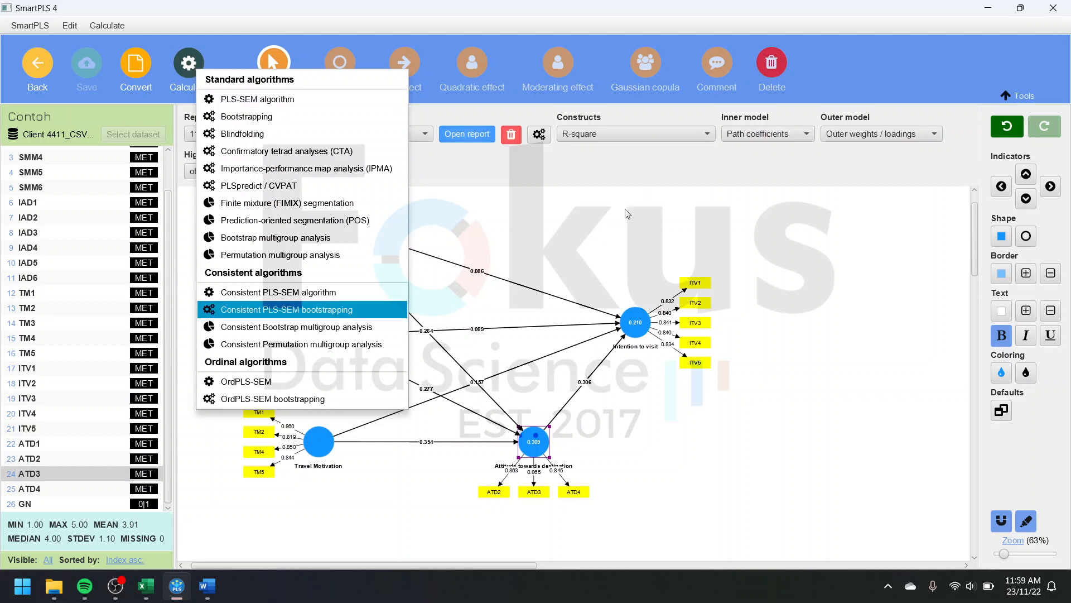
{"action": "left_click", "coordinate": [627, 213]}
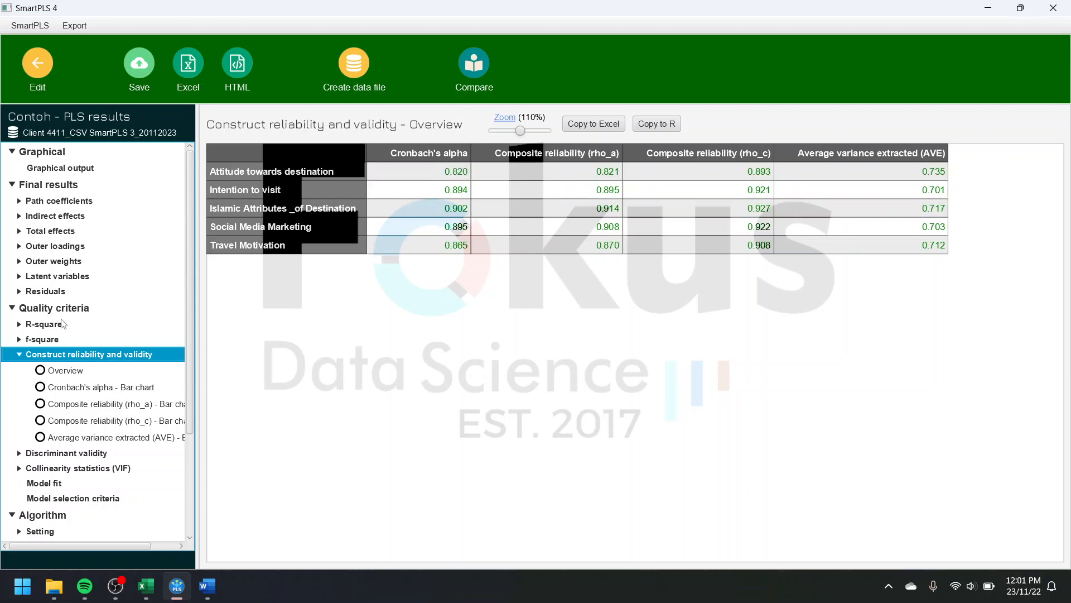
Step: Review the outer loadings matrix again and the construct reliability and validity overview for Cronbach's alpha, composite reliability and AVE
{"action": "left_click", "coordinate": [20, 355]}
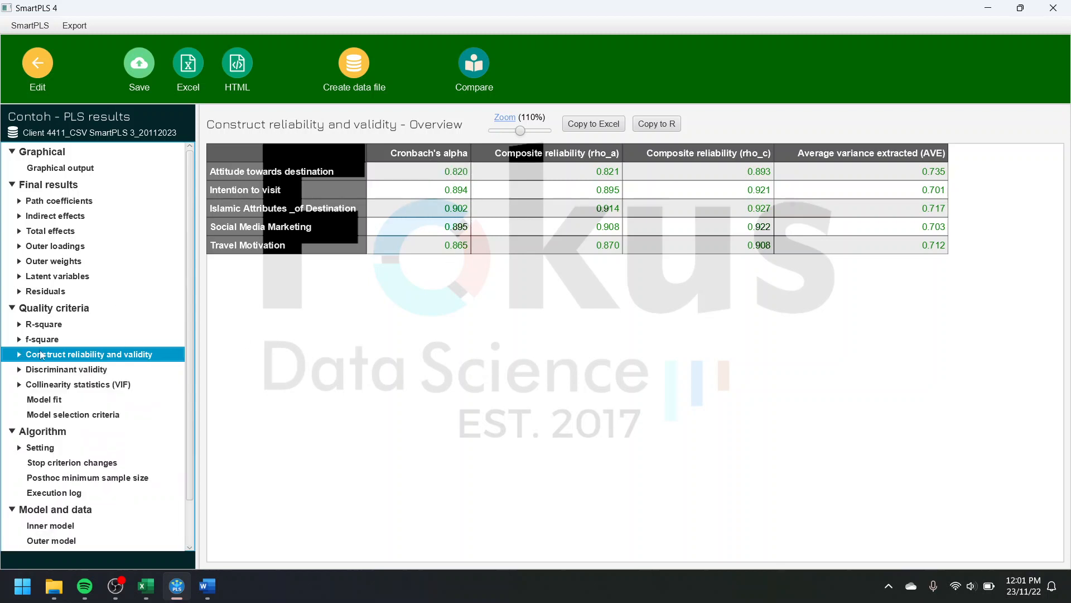
{"action": "left_click", "coordinate": [62, 248]}
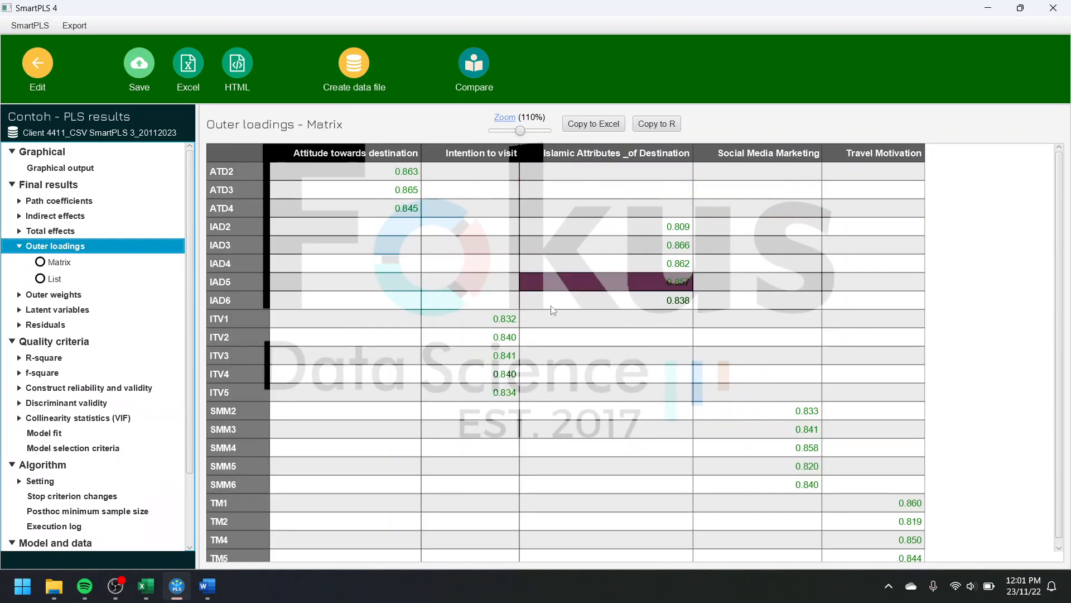
{"action": "scroll", "coordinate": [705, 371], "scroll_direction": "down", "scroll_amount": 1}
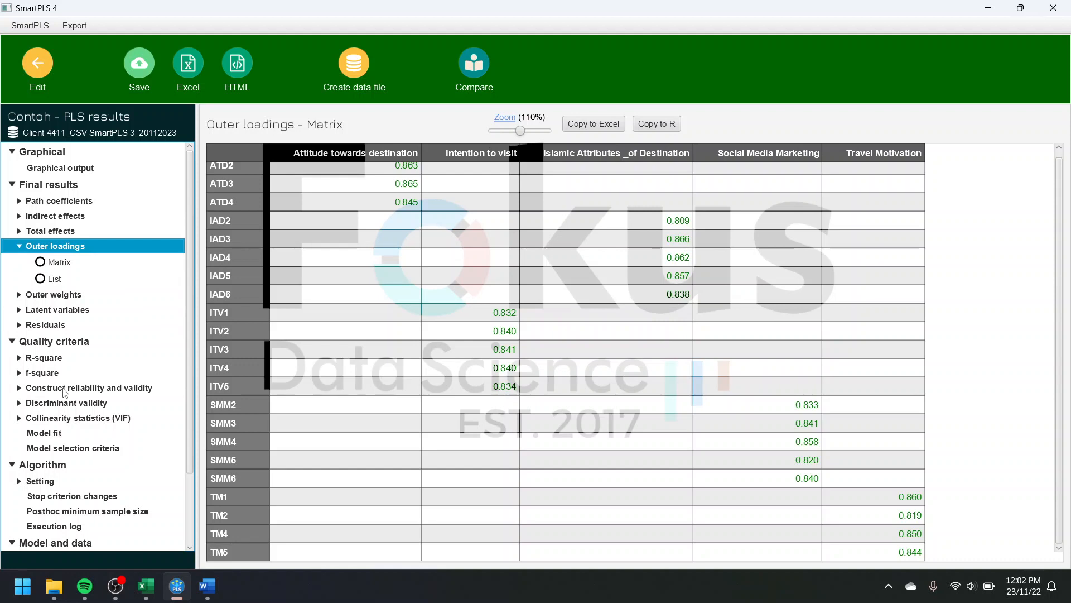
{"action": "left_click", "coordinate": [64, 389]}
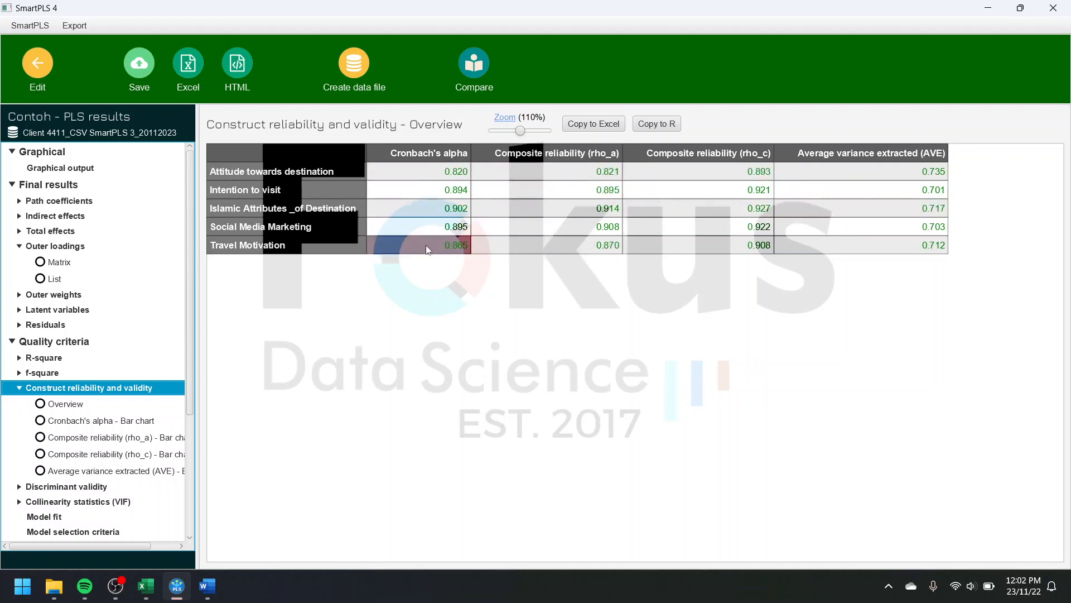
{"action": "left_click", "coordinate": [20, 388]}
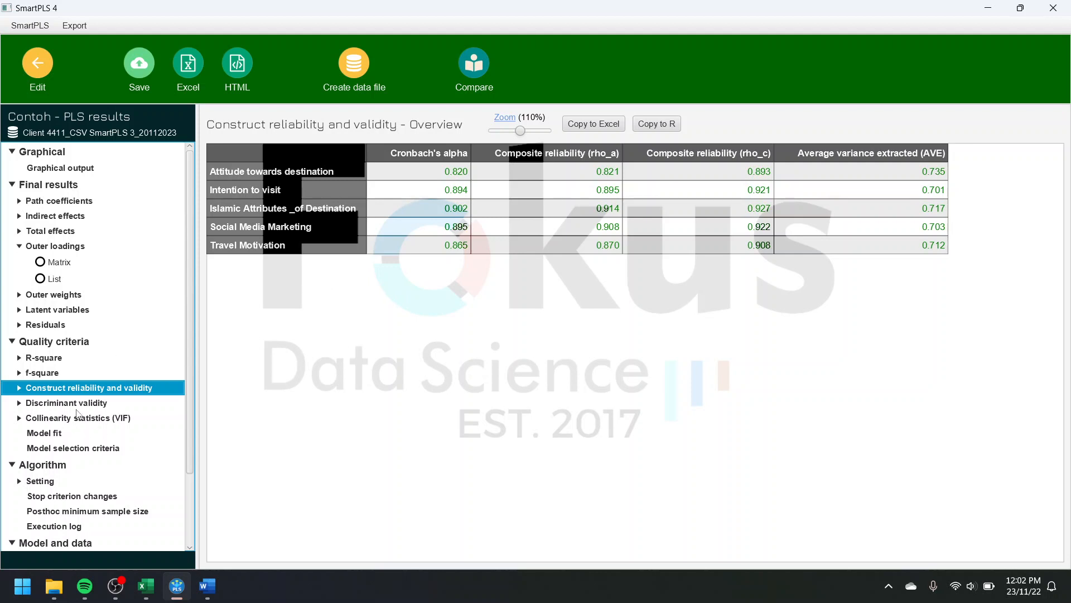
Step: Examine the heterotrait-monotrait ratio (HTMT) matrix for discriminant validity and the outer and inner model VIF collinearity statistics
{"action": "left_click", "coordinate": [40, 409]}
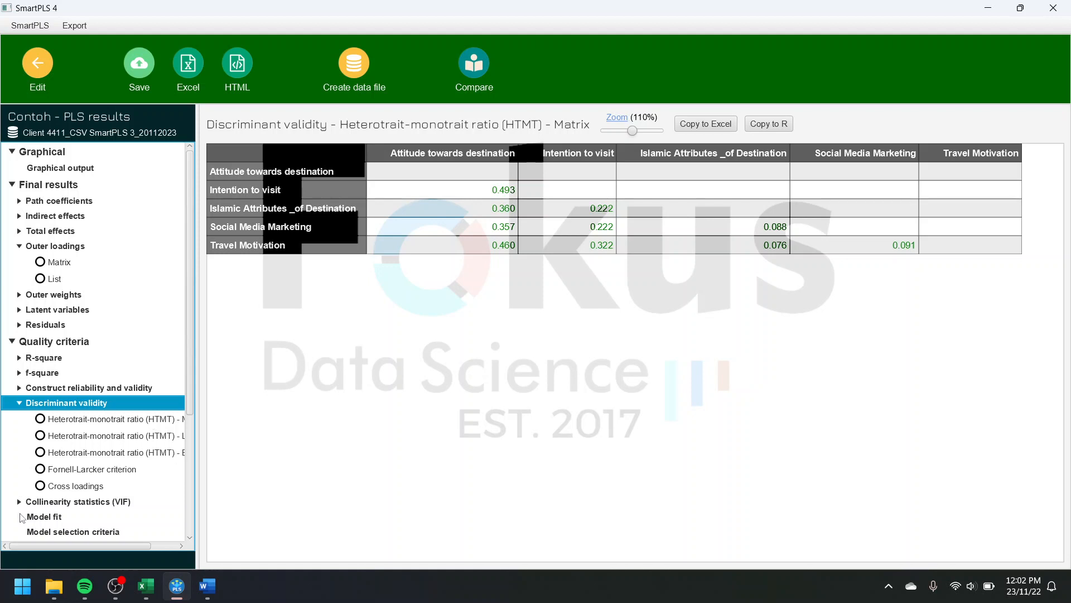
{"action": "left_click", "coordinate": [109, 421]}
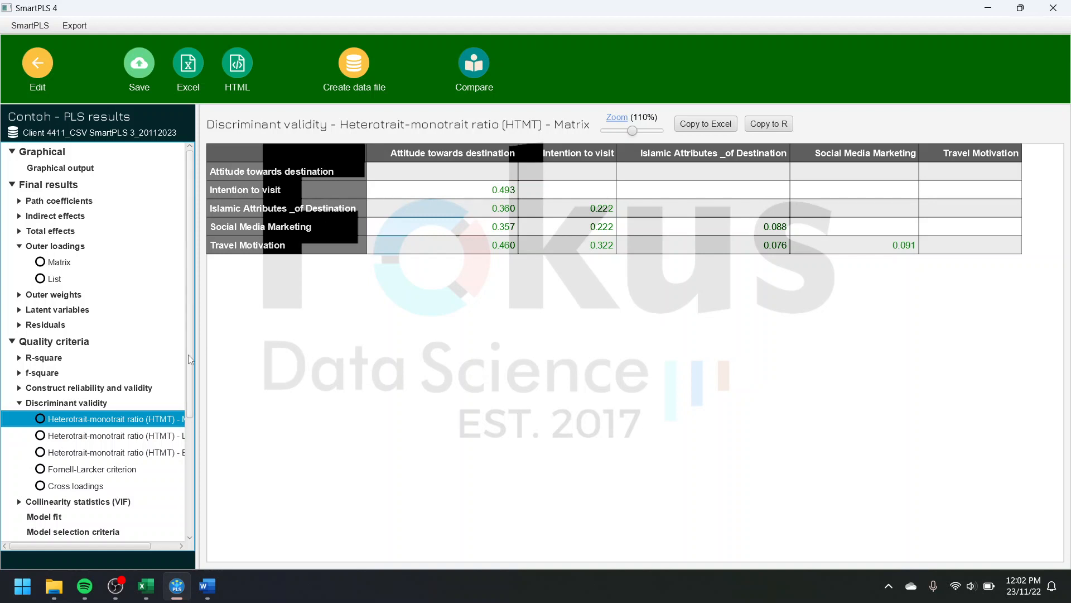
{"action": "scroll", "coordinate": [94, 450], "scroll_direction": "down", "scroll_amount": 3}
{"action": "left_click", "coordinate": [94, 438]}
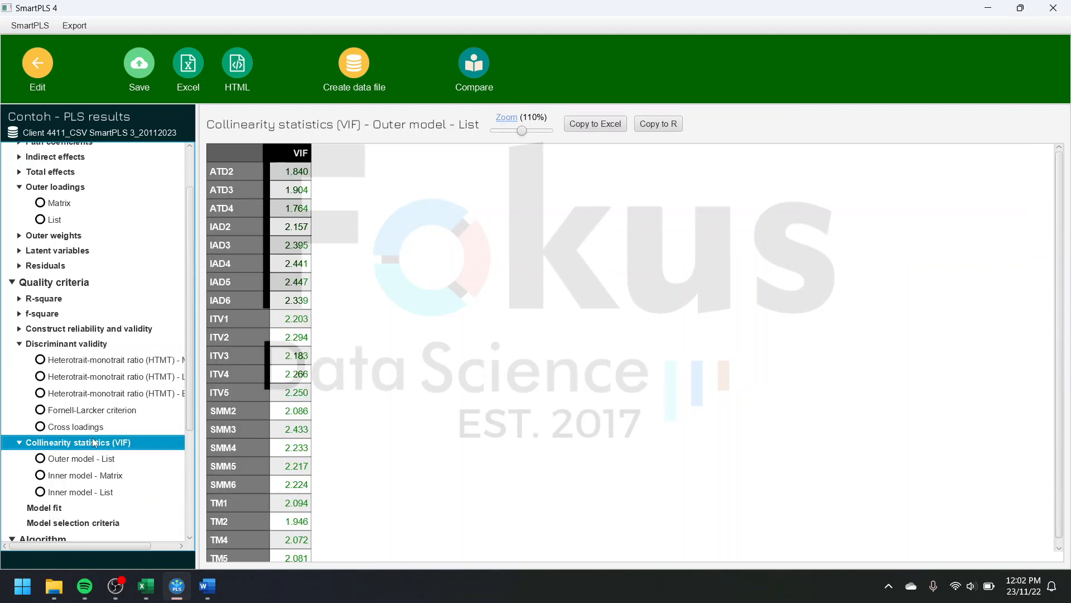
{"action": "scroll", "coordinate": [95, 443], "scroll_direction": "down", "scroll_amount": 3}
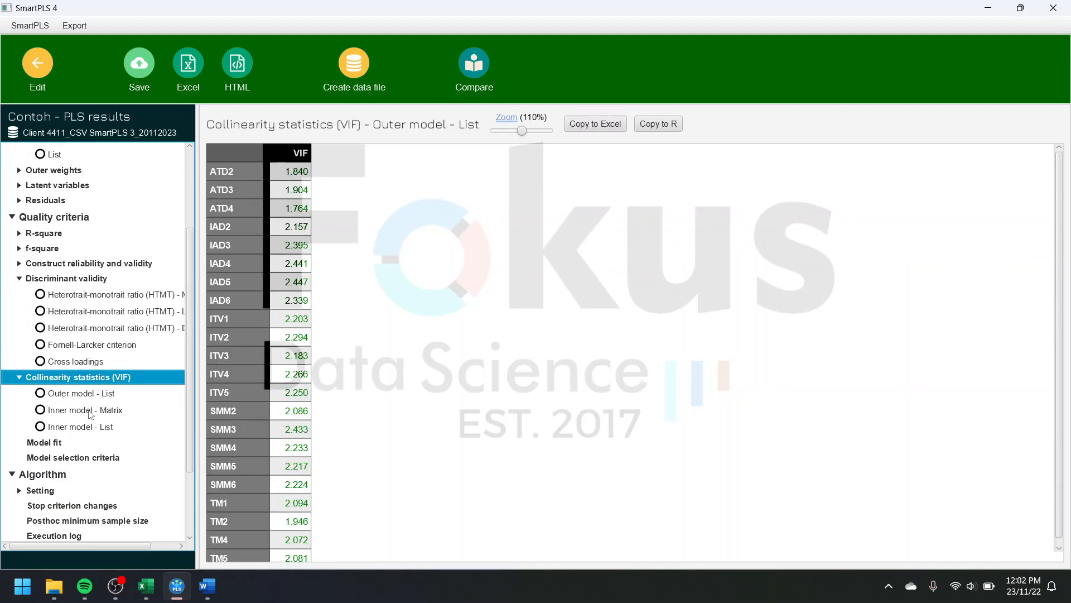
{"action": "left_click", "coordinate": [63, 413]}
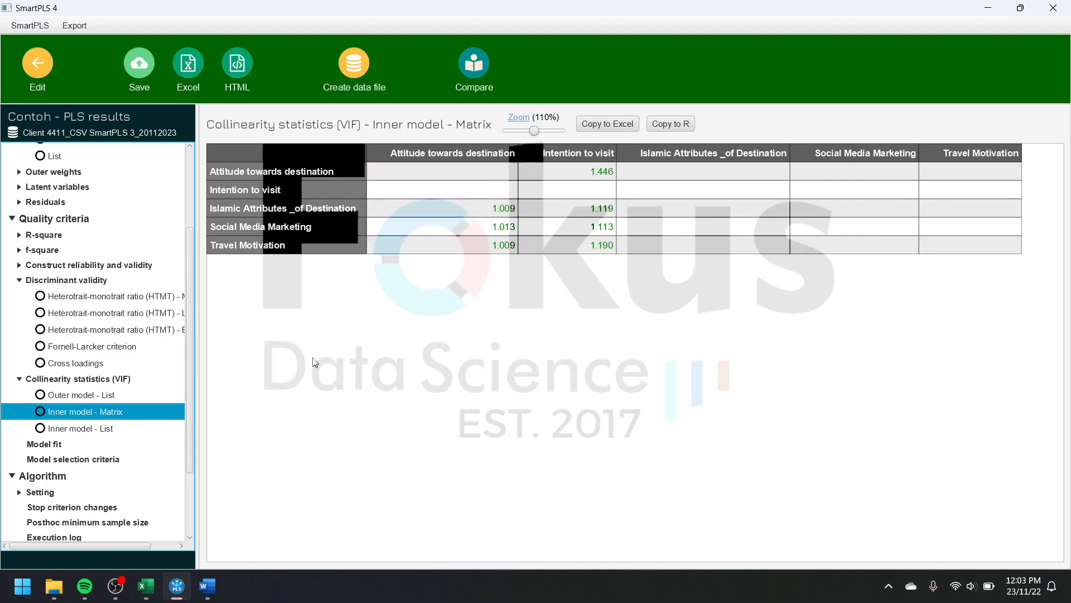
Step: Read the R-square overview for Attitude towards destination and Intention to visit
{"action": "scroll", "coordinate": [124, 433], "scroll_direction": "down", "scroll_amount": 2}
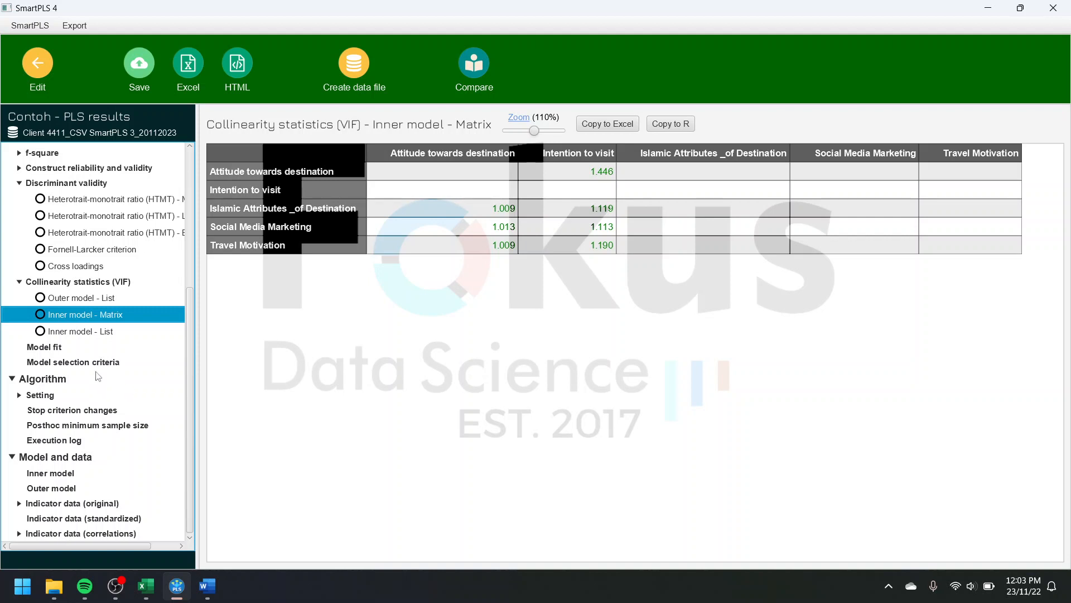
{"action": "scroll", "coordinate": [98, 377], "scroll_direction": "up", "scroll_amount": 4}
{"action": "double_click", "coordinate": [47, 330]}
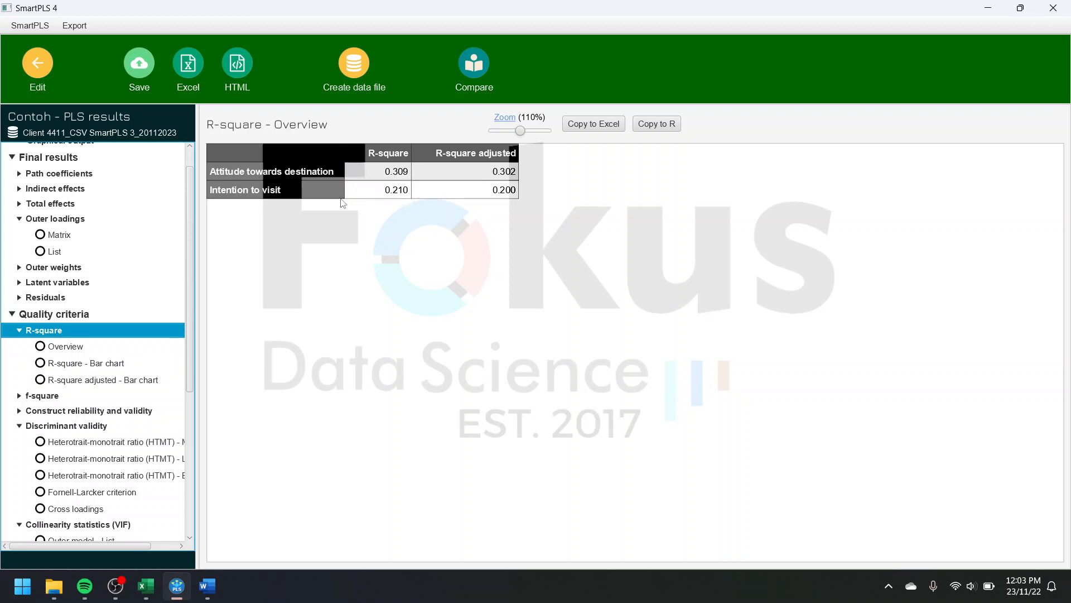
{"action": "left_click", "coordinate": [343, 156]}
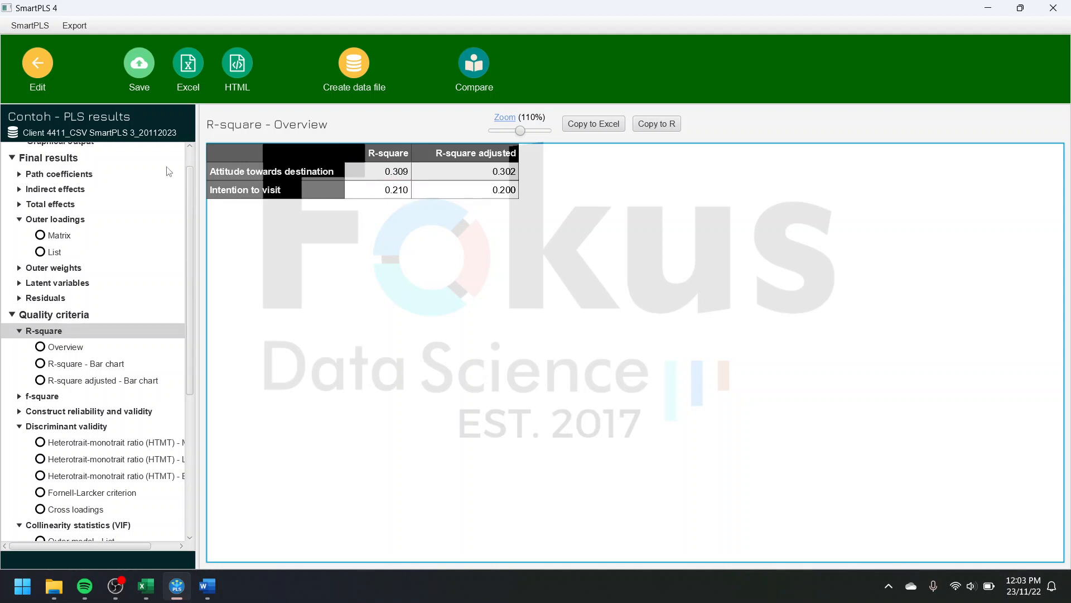
Step: Inspect the graphical output, viewing the result summaries of Attitude towards destination, Social Media Marketing, Islamic Attributes of Destination and Travel Motivation
{"action": "scroll", "coordinate": [135, 281], "scroll_direction": "up", "scroll_amount": 1}
{"action": "left_click", "coordinate": [89, 169]}
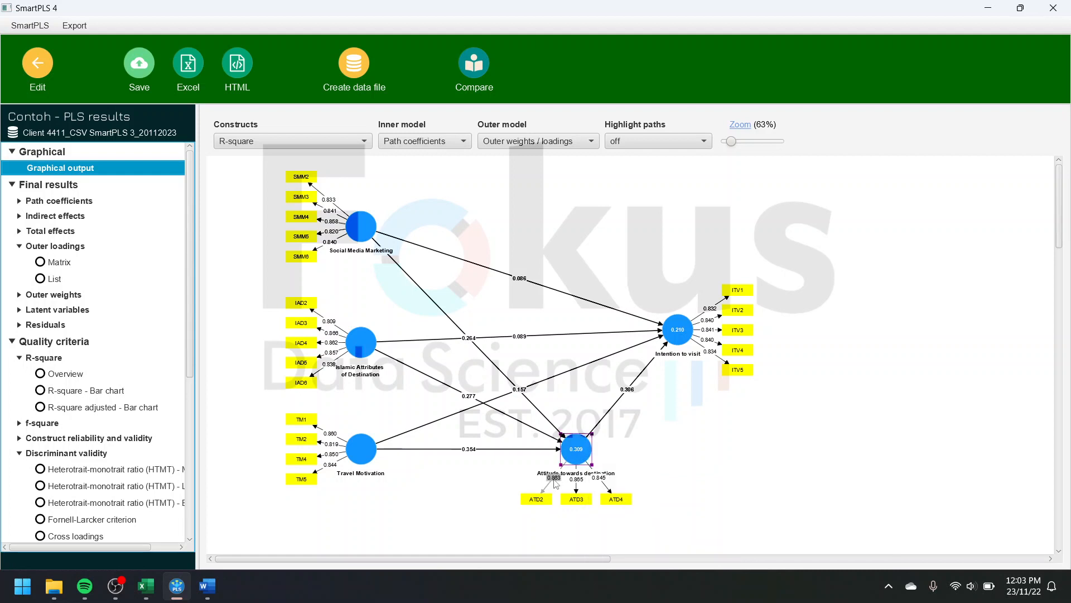
{"action": "left_click_drag", "start_coordinate": [731, 141], "coordinate": [735, 141]}
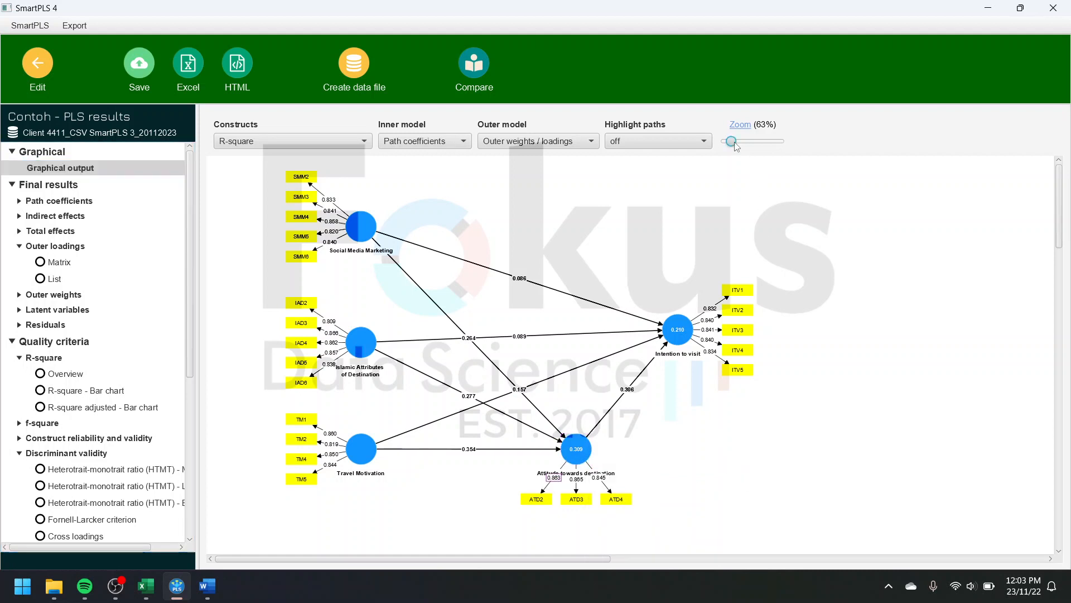
{"action": "scroll", "coordinate": [777, 356], "scroll_direction": "down", "scroll_amount": 3}
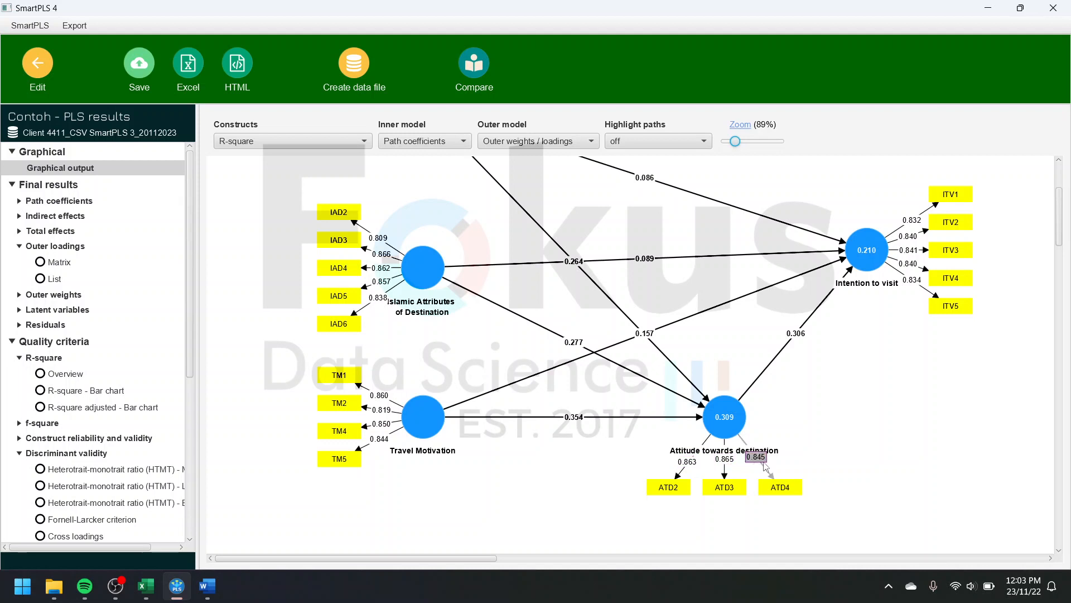
{"action": "mouse_move", "coordinate": [724, 413]}
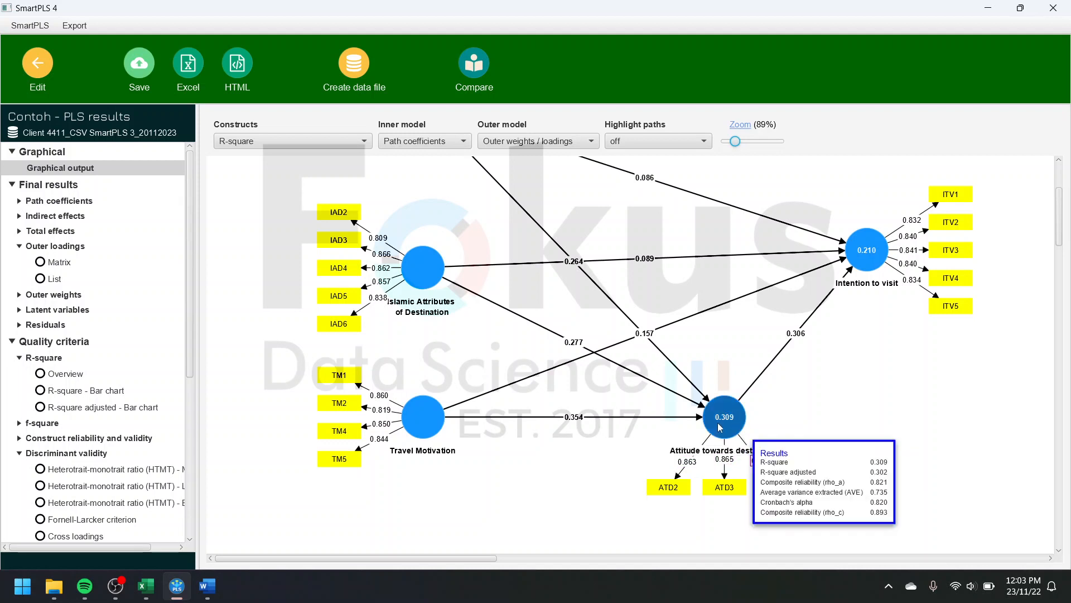
{"action": "scroll", "coordinate": [728, 425], "scroll_direction": "up", "scroll_amount": 2}
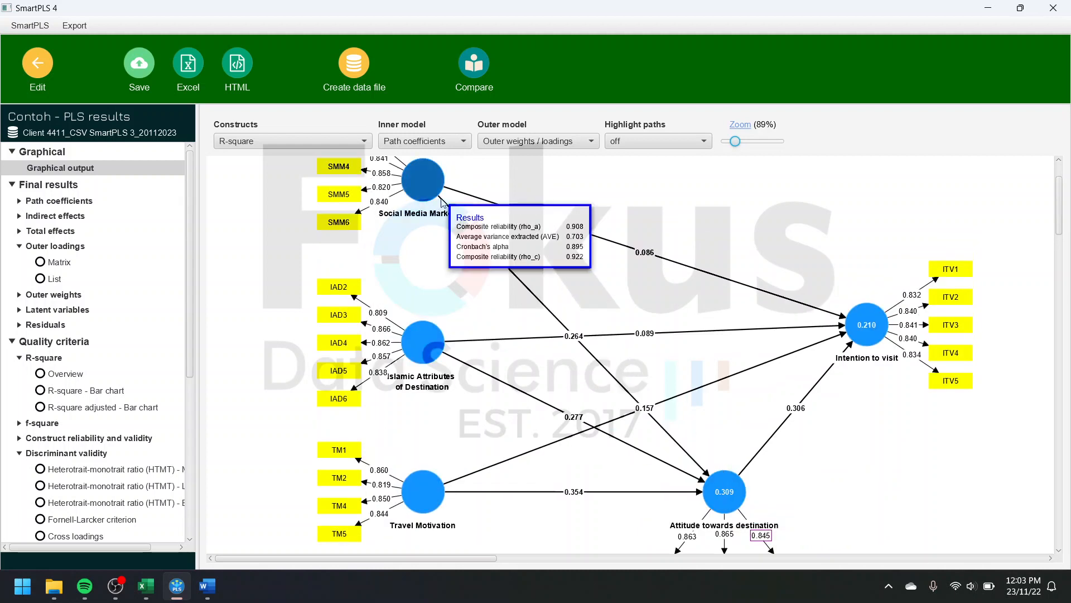
{"action": "mouse_move", "coordinate": [441, 198]}
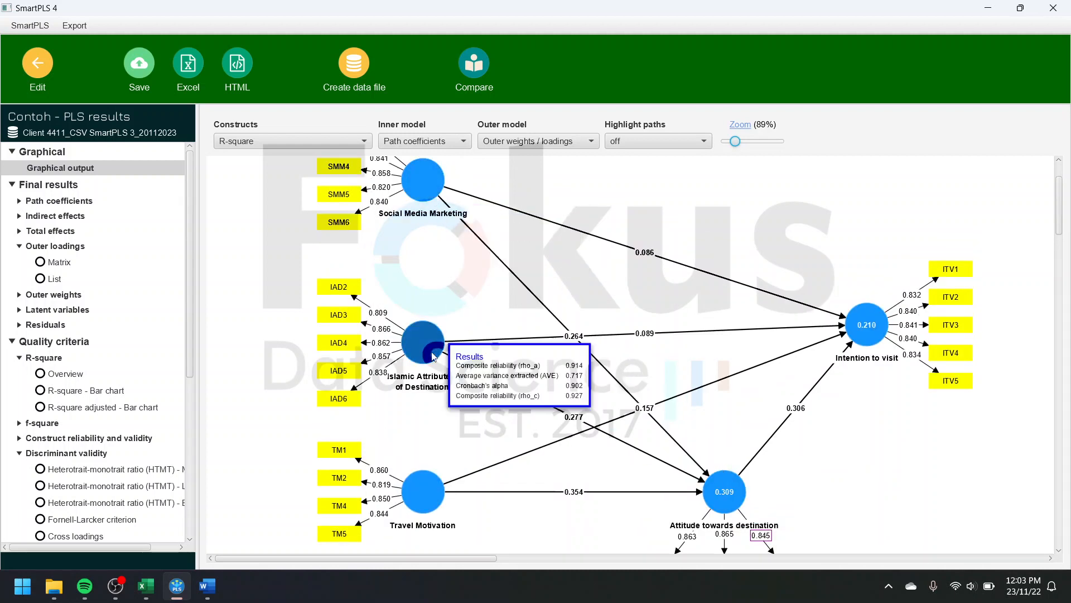
{"action": "mouse_move", "coordinate": [433, 496]}
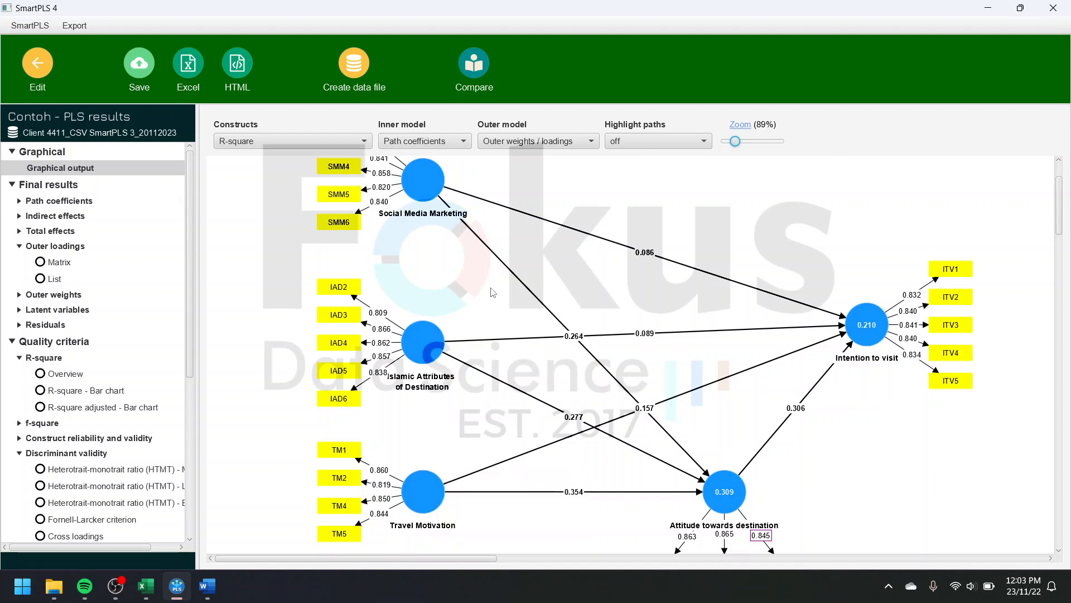
Step: Examine the path model's R-square values, path coefficients and outer loadings from the exogenous constructs to Attitude towards destination and Intention to visit
{"action": "scroll", "coordinate": [872, 412], "scroll_direction": "down", "scroll_amount": 3}
{"action": "mouse_move", "coordinate": [735, 389]}
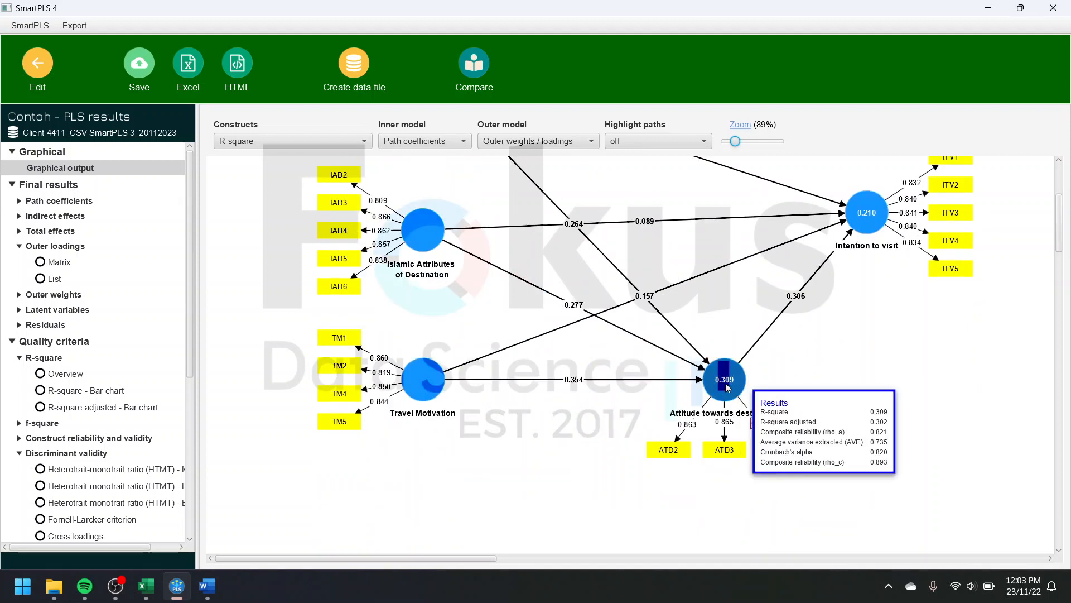
{"action": "scroll", "coordinate": [727, 389], "scroll_direction": "up", "scroll_amount": 5}
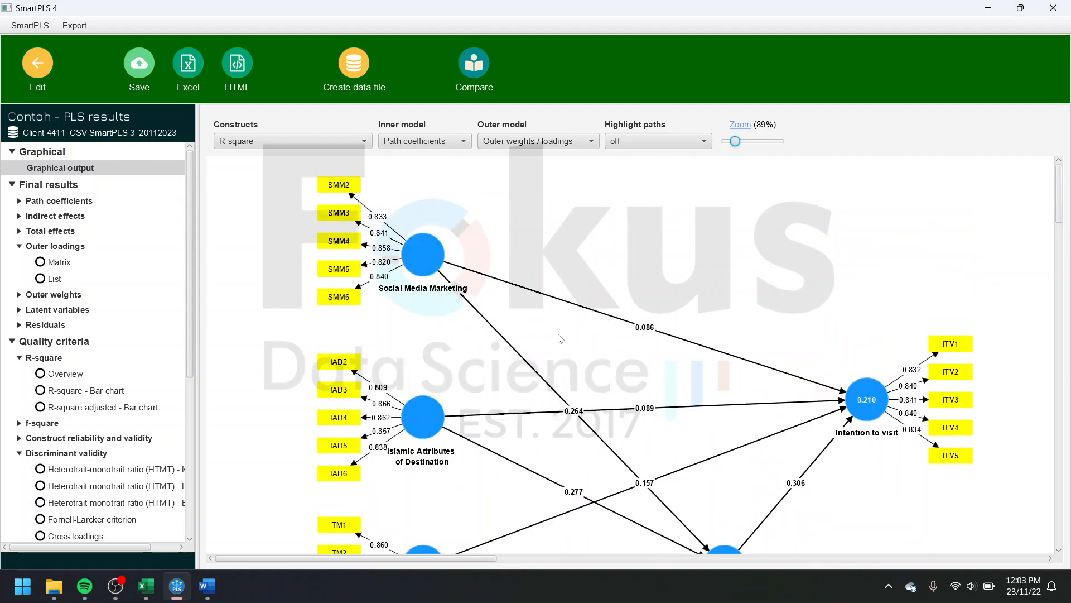
{"action": "scroll", "coordinate": [436, 344], "scroll_direction": "down", "scroll_amount": 2}
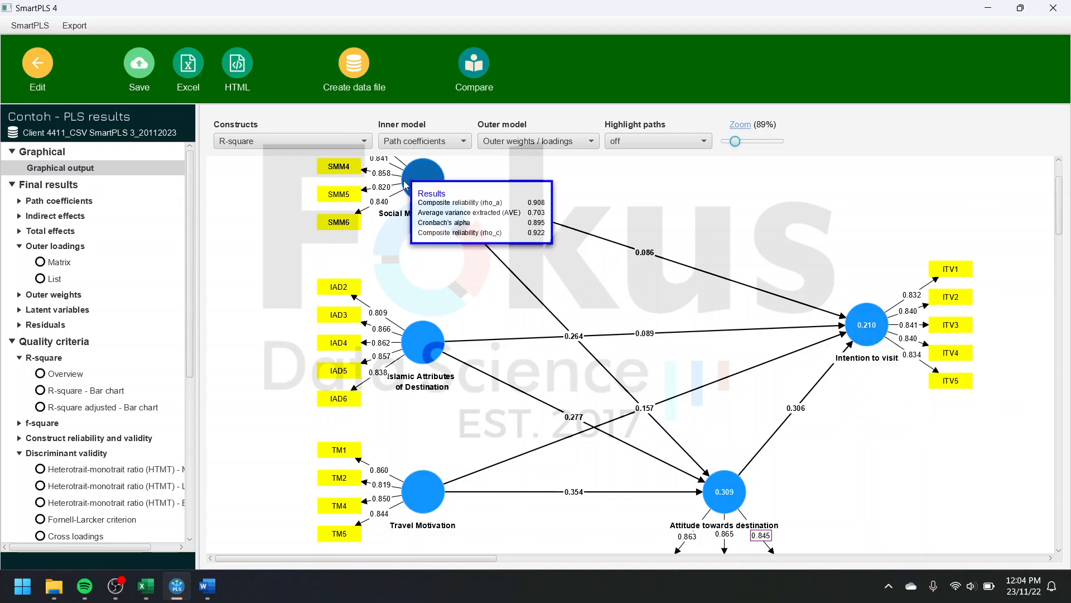
{"action": "mouse_move", "coordinate": [855, 328]}
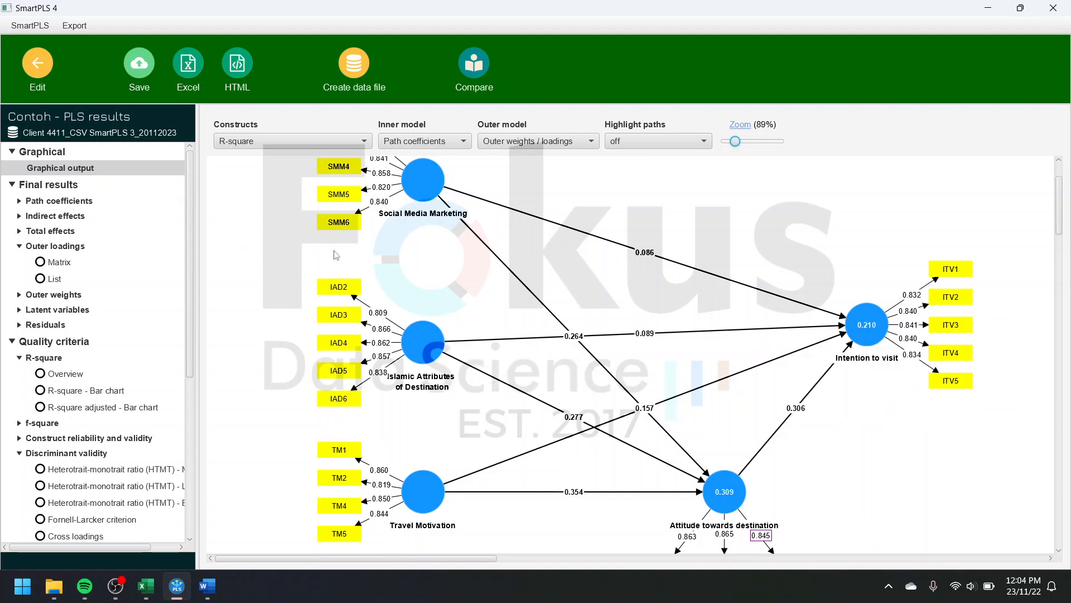
{"action": "scroll", "coordinate": [284, 281], "scroll_direction": "down", "scroll_amount": 4}
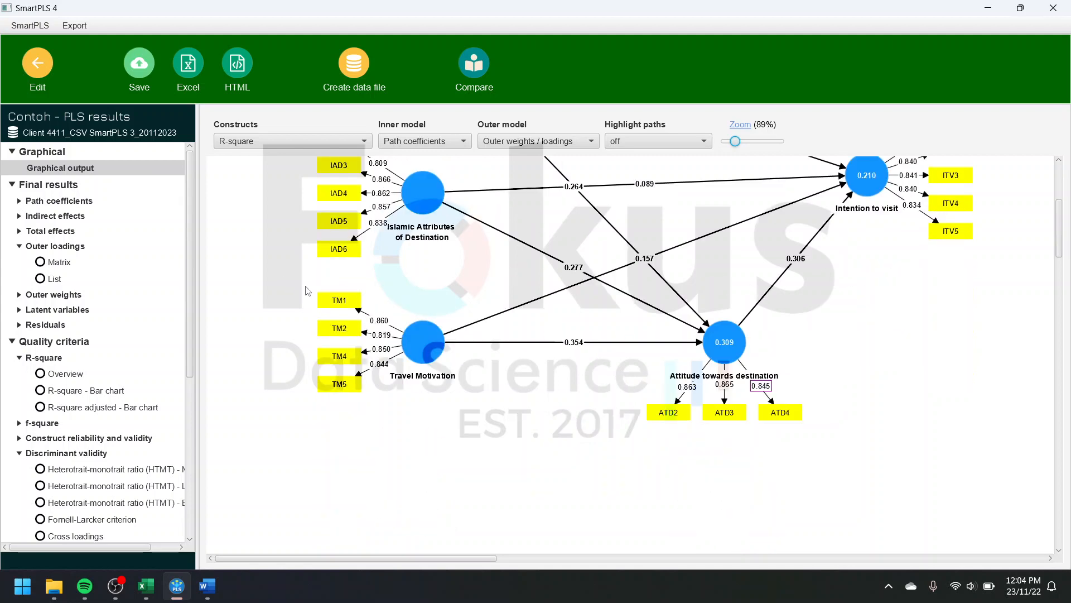
{"action": "scroll", "coordinate": [287, 282], "scroll_direction": "up", "scroll_amount": 6}
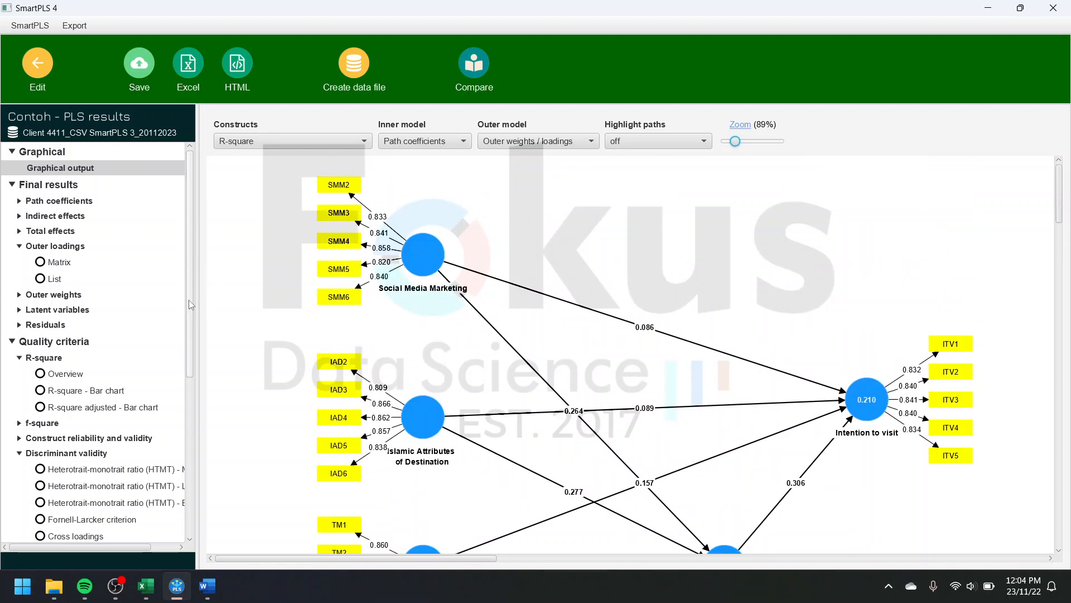
{"action": "scroll", "coordinate": [189, 374], "scroll_direction": "down", "scroll_amount": 5}
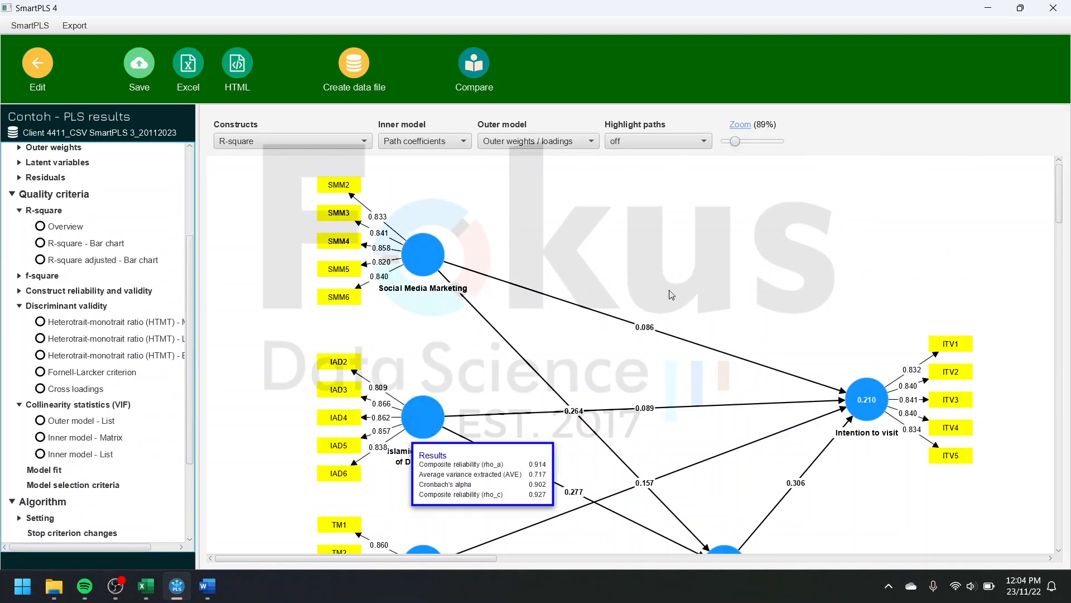
{"action": "scroll", "coordinate": [631, 287], "scroll_direction": "down", "scroll_amount": 3}
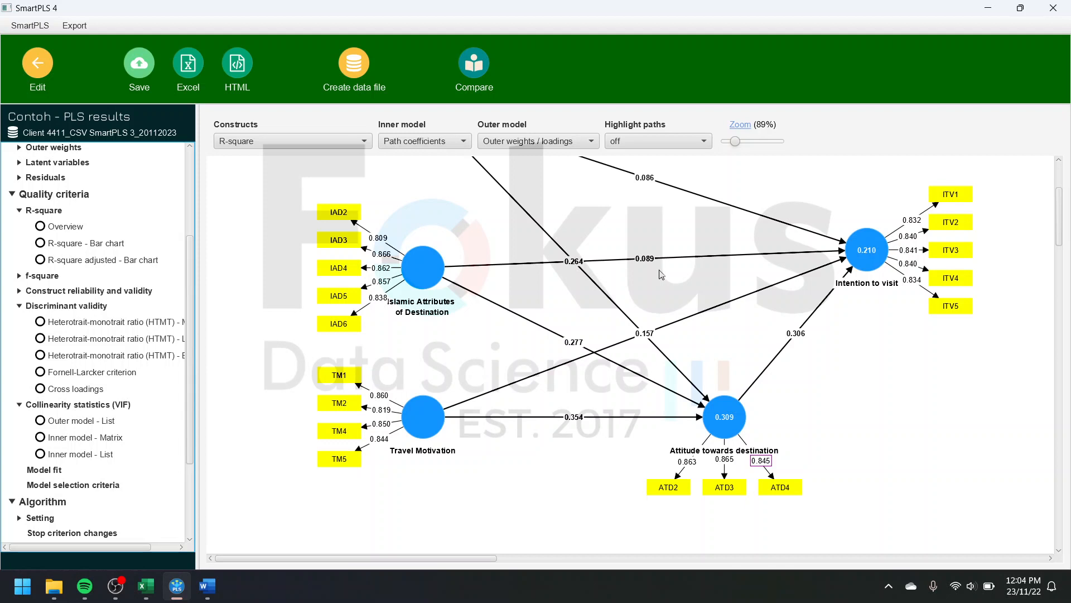
Step: Save the PLS results report in the Contoh project under the file name Contoh - PLSAlgorithm
{"action": "scroll", "coordinate": [637, 310], "scroll_direction": "up", "scroll_amount": 3}
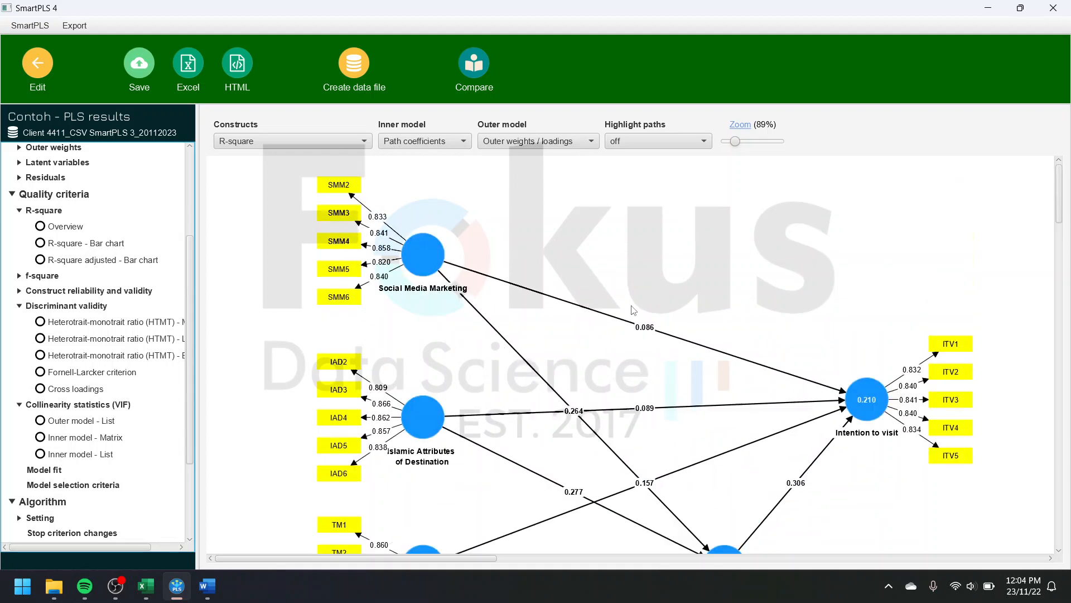
{"action": "scroll", "coordinate": [636, 311], "scroll_direction": "down", "scroll_amount": 4}
{"action": "scroll", "coordinate": [636, 310], "scroll_direction": "up", "scroll_amount": 3}
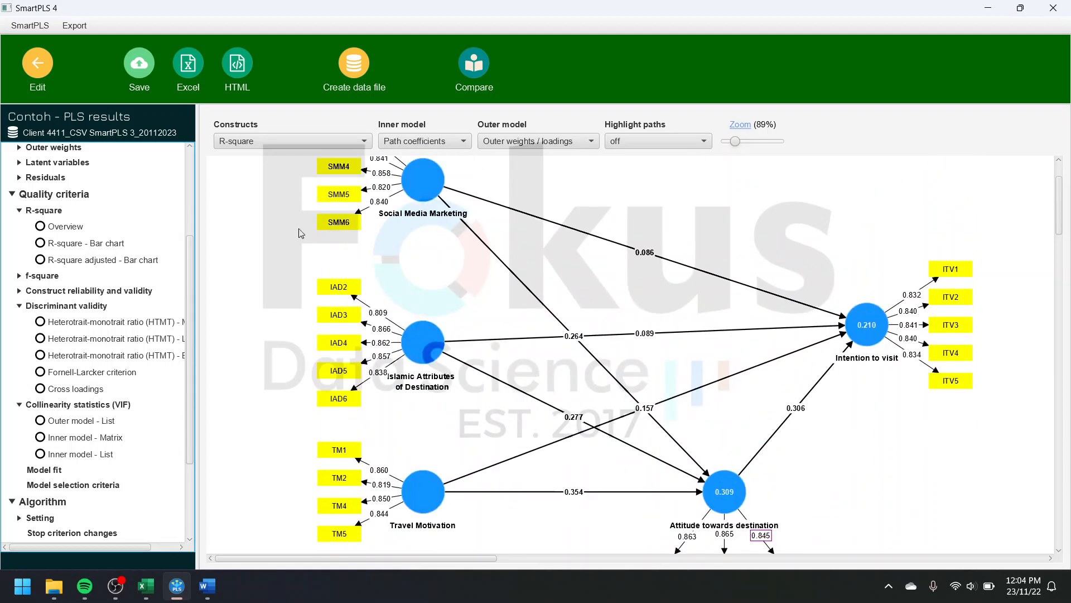
{"action": "left_click", "coordinate": [139, 66]}
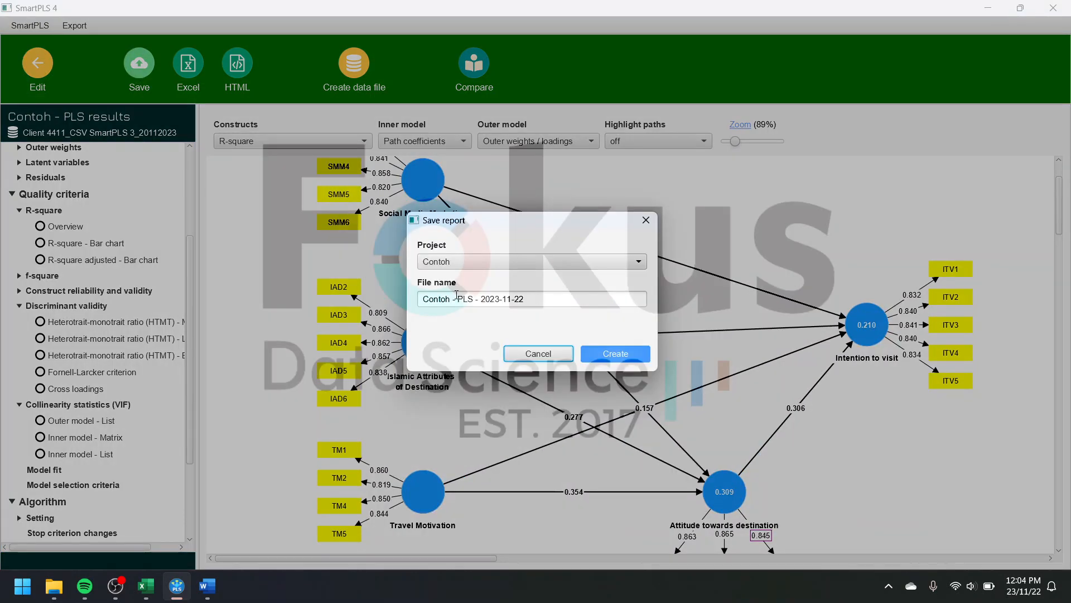
{"action": "left_click_drag", "start_coordinate": [537, 299], "coordinate": [473, 300]}
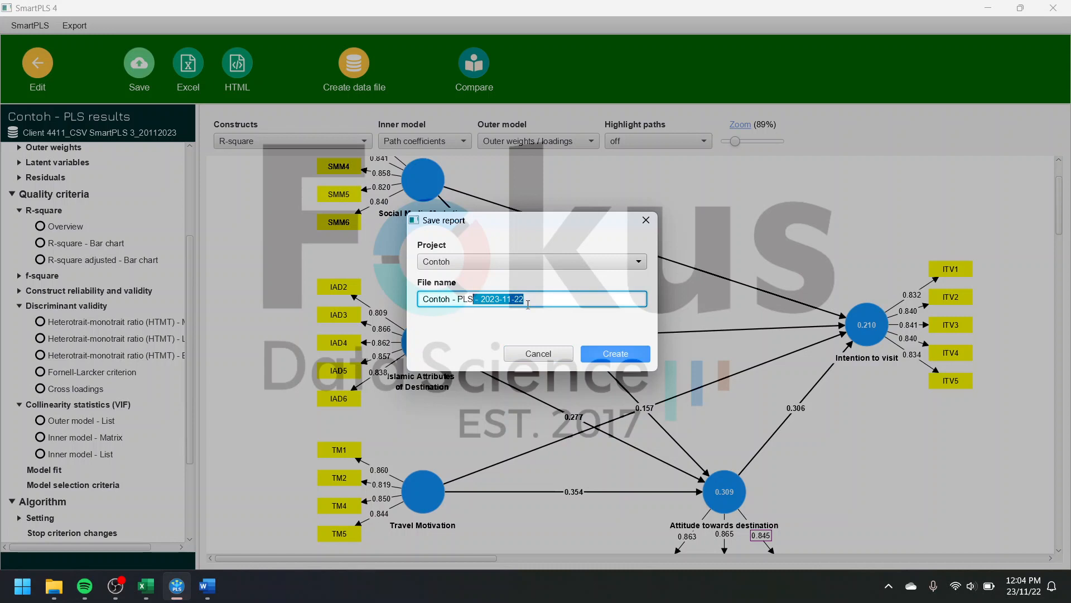
{"action": "key", "text": "BackSpace"}
{"action": "left_click", "coordinate": [611, 354]}
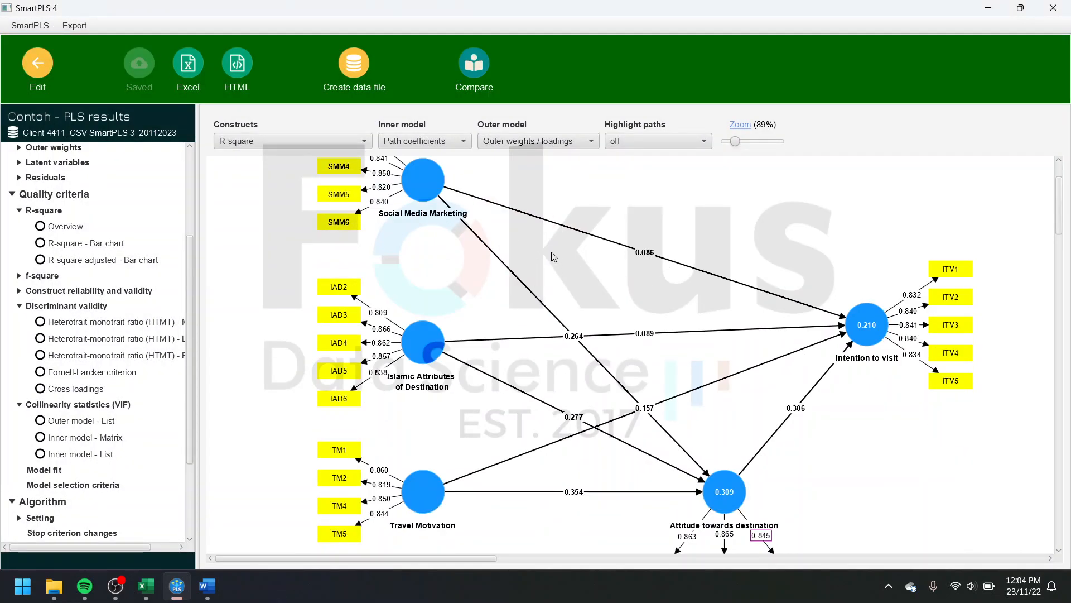
Step: Return from the results to the workspace and open the saved report Contoh - PLSAlgorithm
{"action": "scroll", "coordinate": [591, 260], "scroll_direction": "up", "scroll_amount": 1}
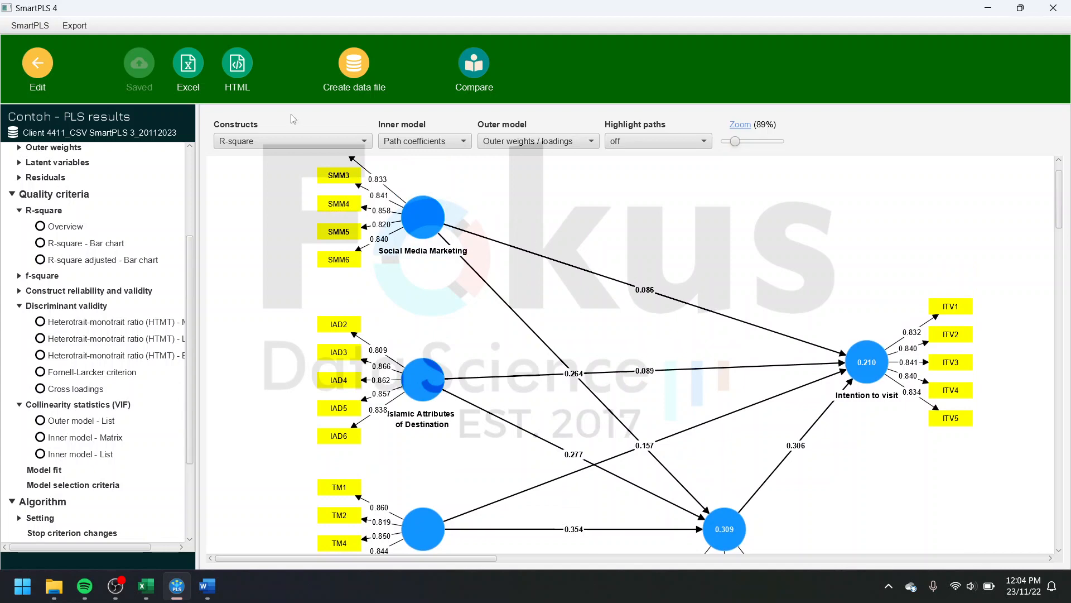
{"action": "left_click", "coordinate": [35, 66]}
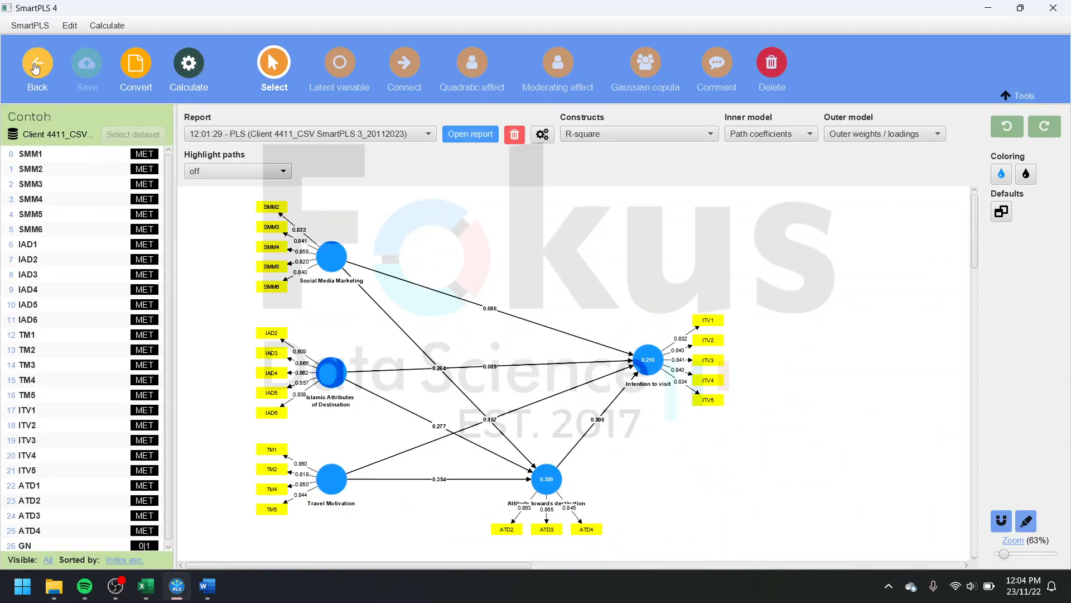
{"action": "left_click", "coordinate": [36, 66]}
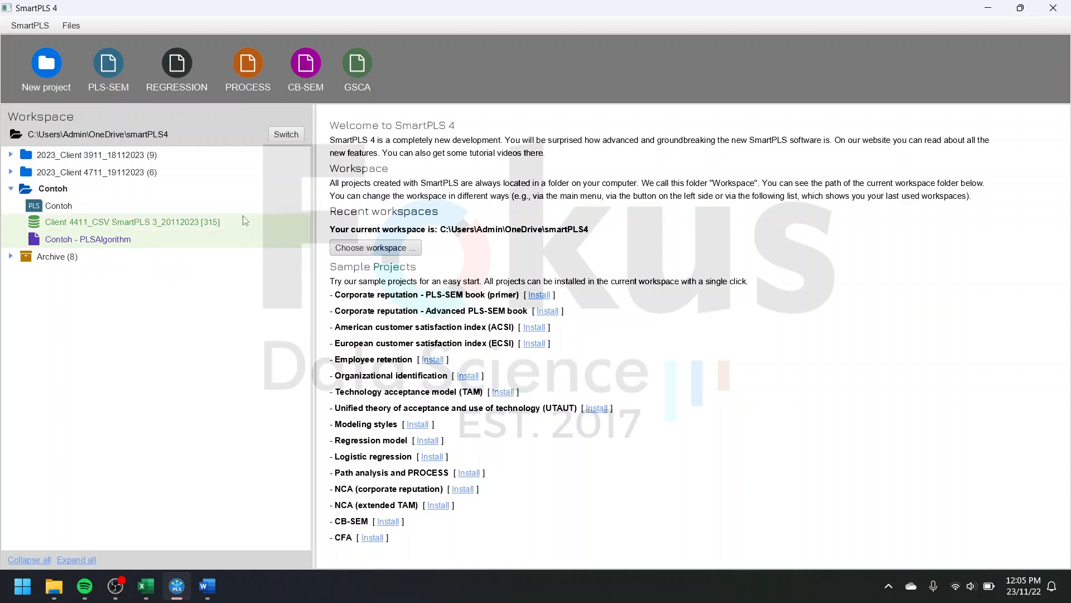
{"action": "double_click", "coordinate": [125, 246]}
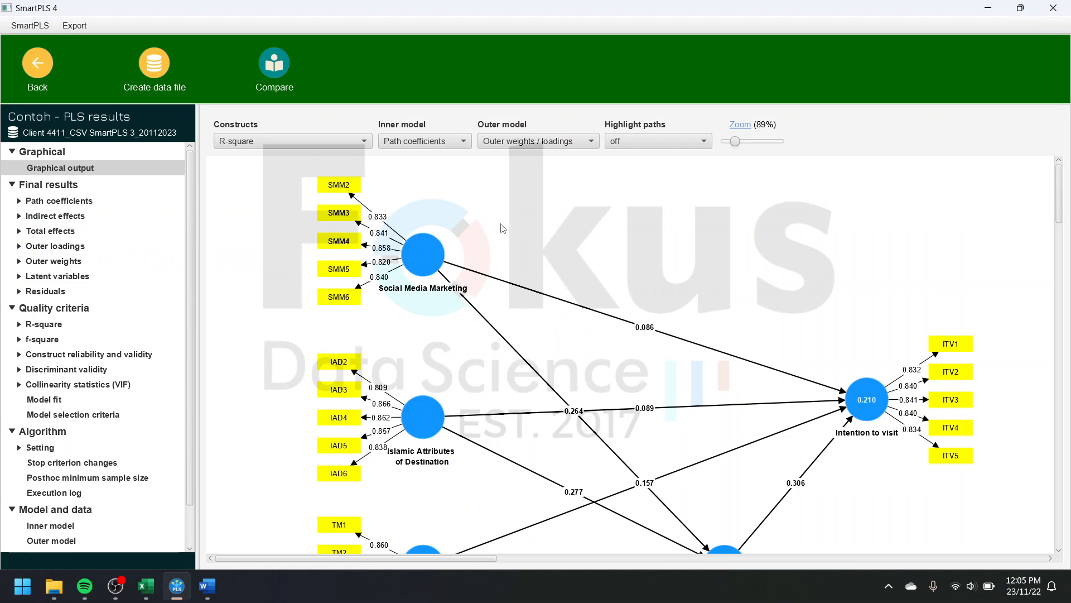
Step: Look over the saved reports in the 2023_Client 4711_19112023 project, then reopen the Contoh - PLSAlgorithm report
{"action": "left_click", "coordinate": [39, 73]}
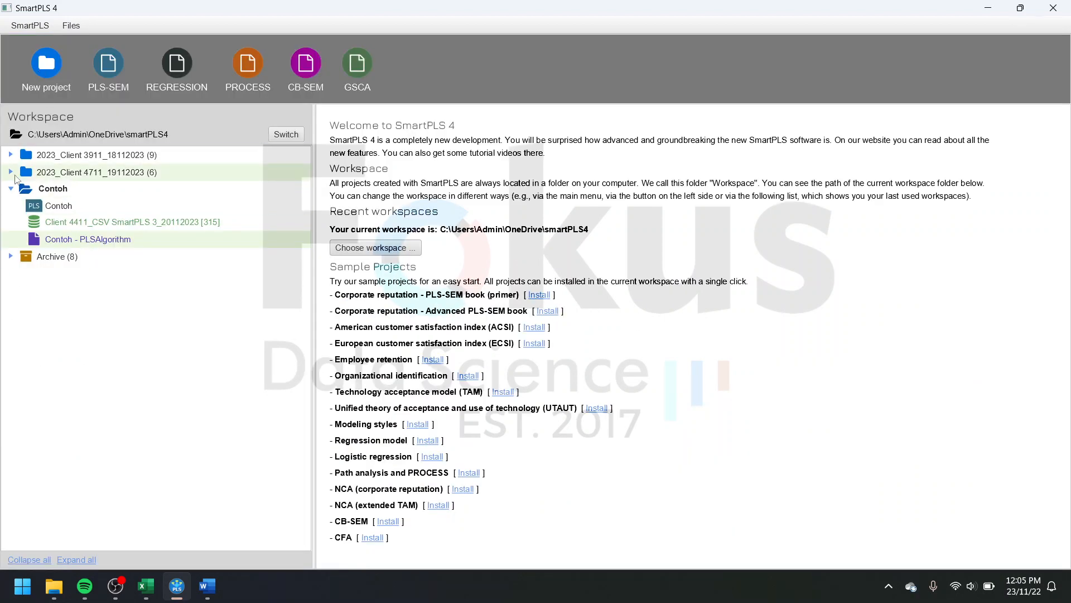
{"action": "left_click", "coordinate": [10, 172]}
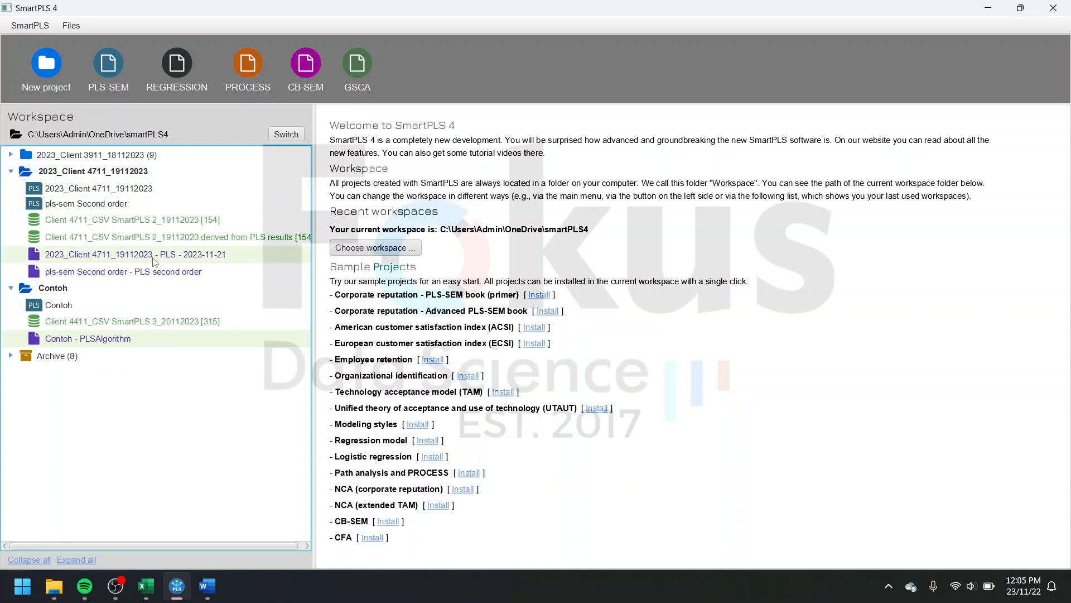
{"action": "left_click", "coordinate": [10, 172]}
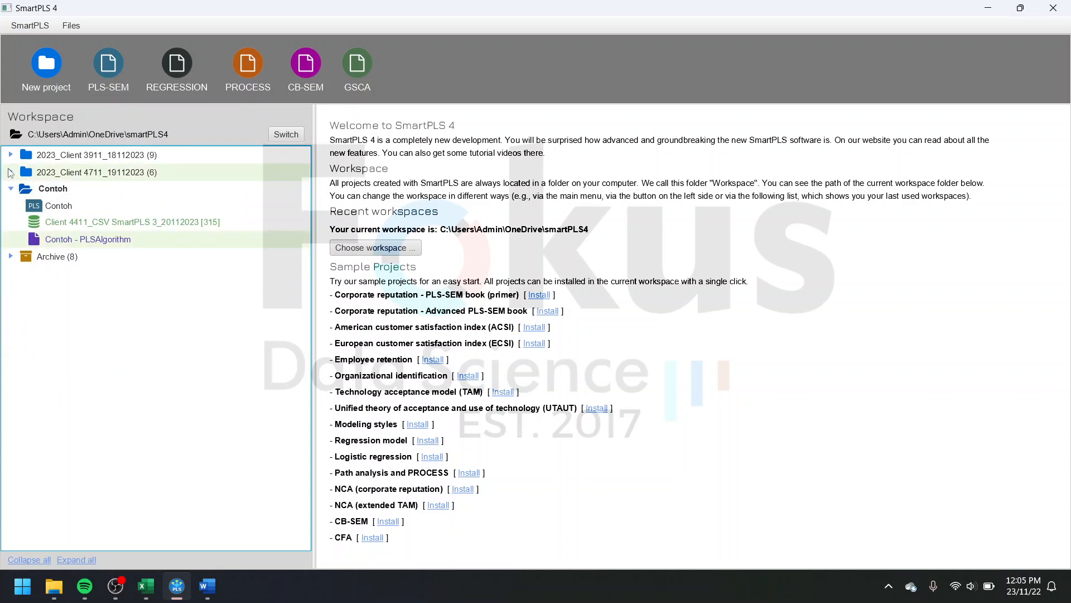
{"action": "double_click", "coordinate": [128, 244]}
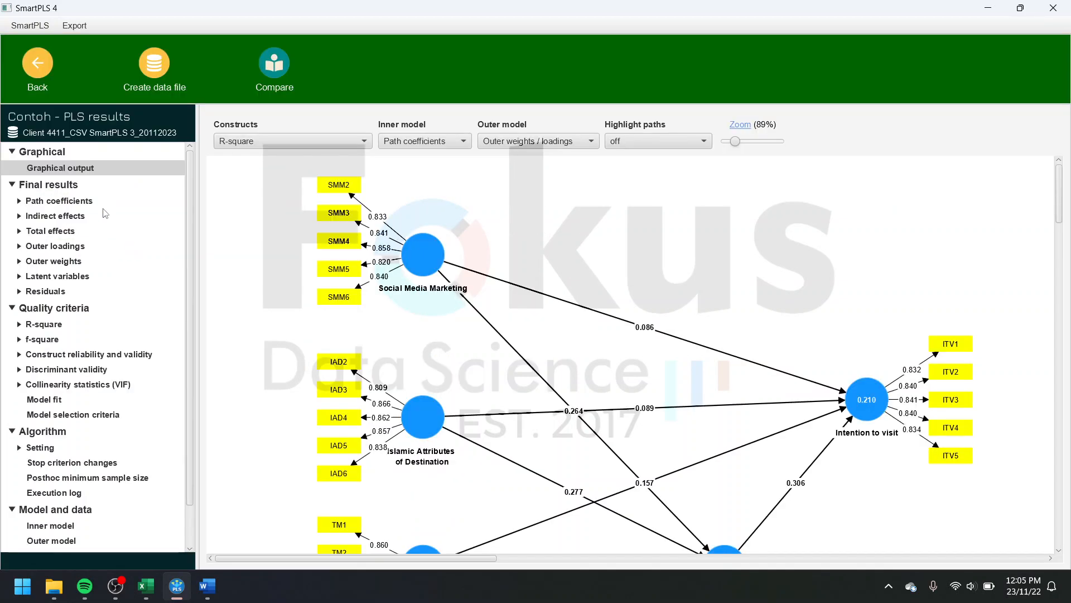
{"action": "left_click", "coordinate": [32, 81]}
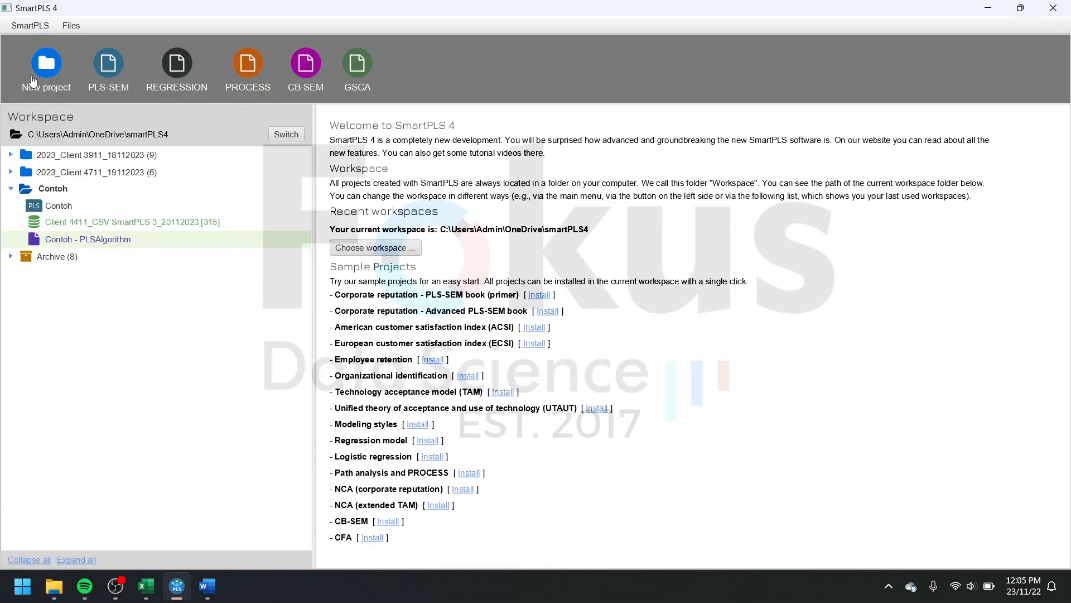
{"action": "double_click", "coordinate": [112, 240]}
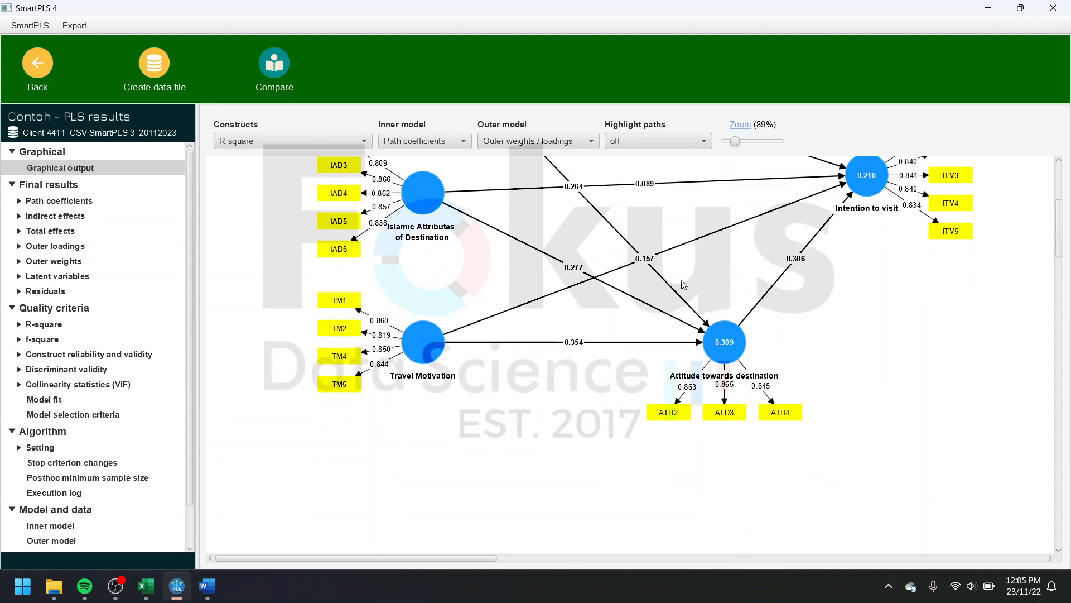
Step: Move the Intention to visit and Attitude towards destination constructs closer to the three exogenous constructs in the report diagram
{"action": "mouse_move", "coordinate": [866, 373]}
{"action": "left_click_drag", "start_coordinate": [866, 373], "coordinate": [695, 335]}
{"action": "left_click_drag", "start_coordinate": [726, 527], "coordinate": [642, 464]}
{"action": "left_click_drag", "start_coordinate": [692, 336], "coordinate": [773, 355]}
{"action": "left_click_drag", "start_coordinate": [657, 474], "coordinate": [700, 490]}
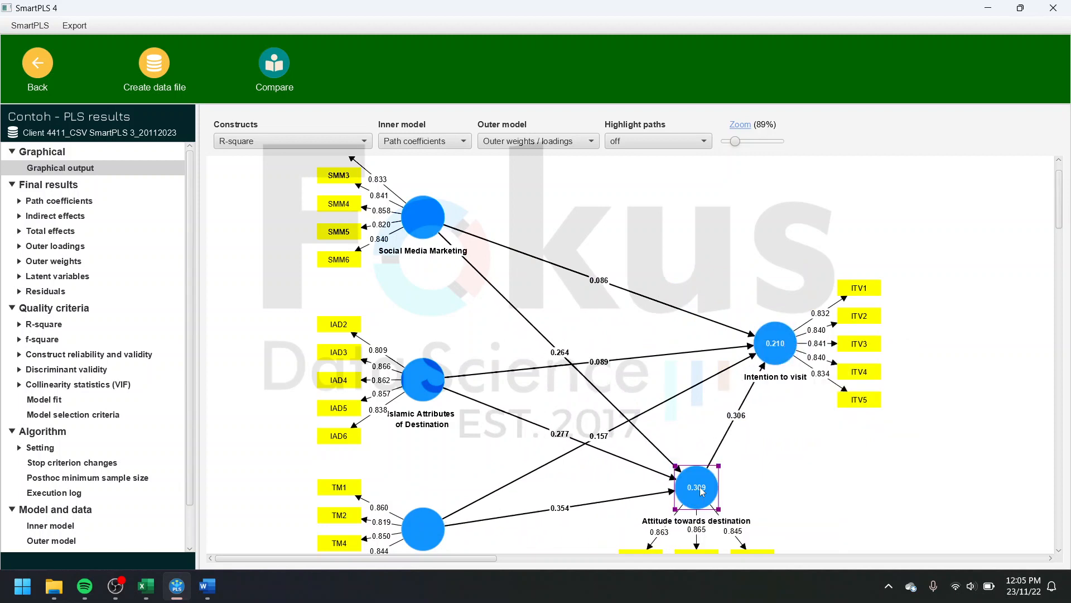
{"action": "scroll", "coordinate": [699, 490], "scroll_direction": "down", "scroll_amount": 3}
{"action": "left_click_drag", "start_coordinate": [701, 415], "coordinate": [663, 460]}
{"action": "left_click_drag", "start_coordinate": [777, 274], "coordinate": [766, 273]}
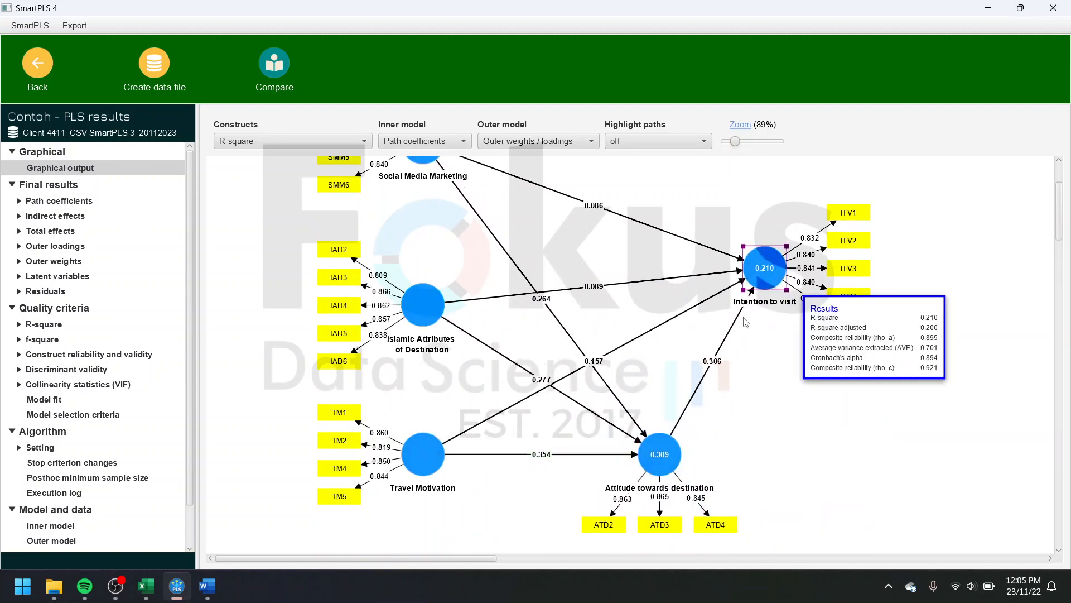
Step: Shift Social Media Marketing slightly down and outward in the report diagram, and check the rearranged paths between the constructs
{"action": "scroll", "coordinate": [736, 281], "scroll_direction": "up", "scroll_amount": 3}
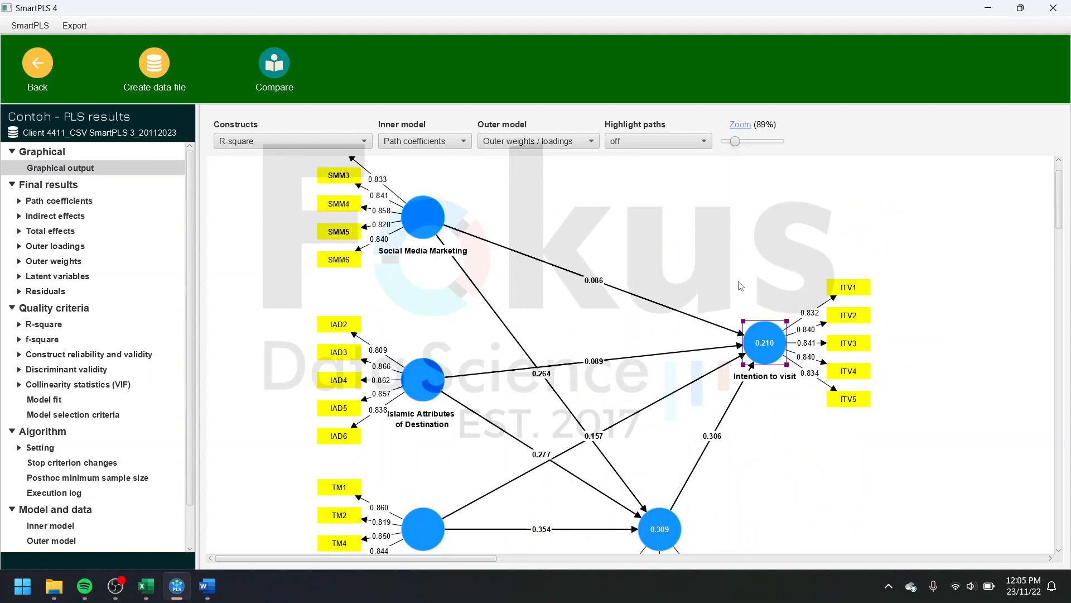
{"action": "left_click", "coordinate": [413, 209]}
{"action": "scroll", "coordinate": [523, 237], "scroll_direction": "up", "scroll_amount": 1}
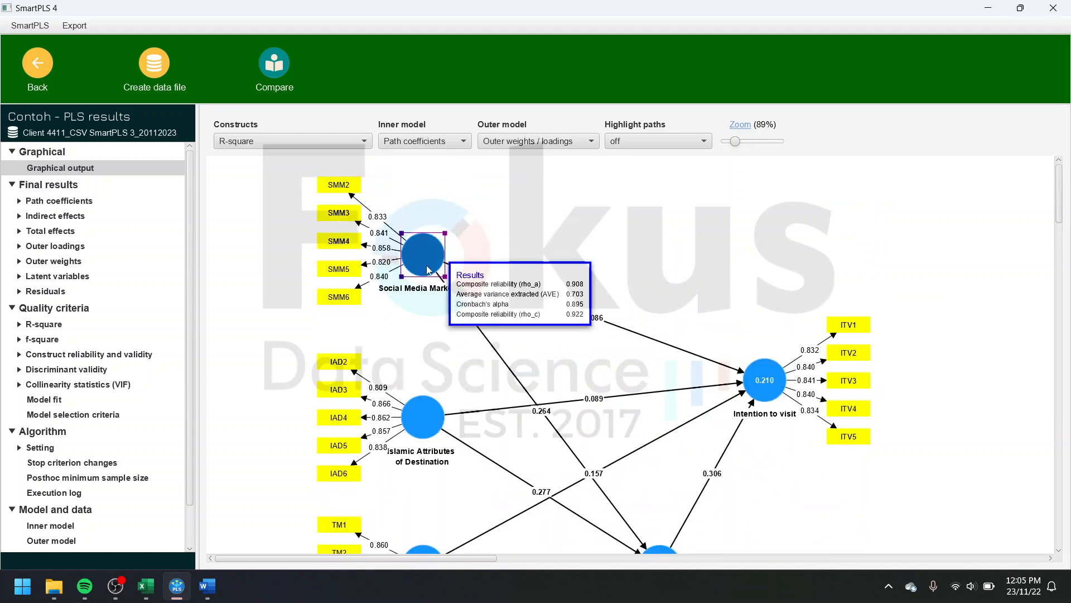
{"action": "left_click_drag", "start_coordinate": [421, 263], "coordinate": [416, 273]}
{"action": "scroll", "coordinate": [831, 330], "scroll_direction": "down", "scroll_amount": 2}
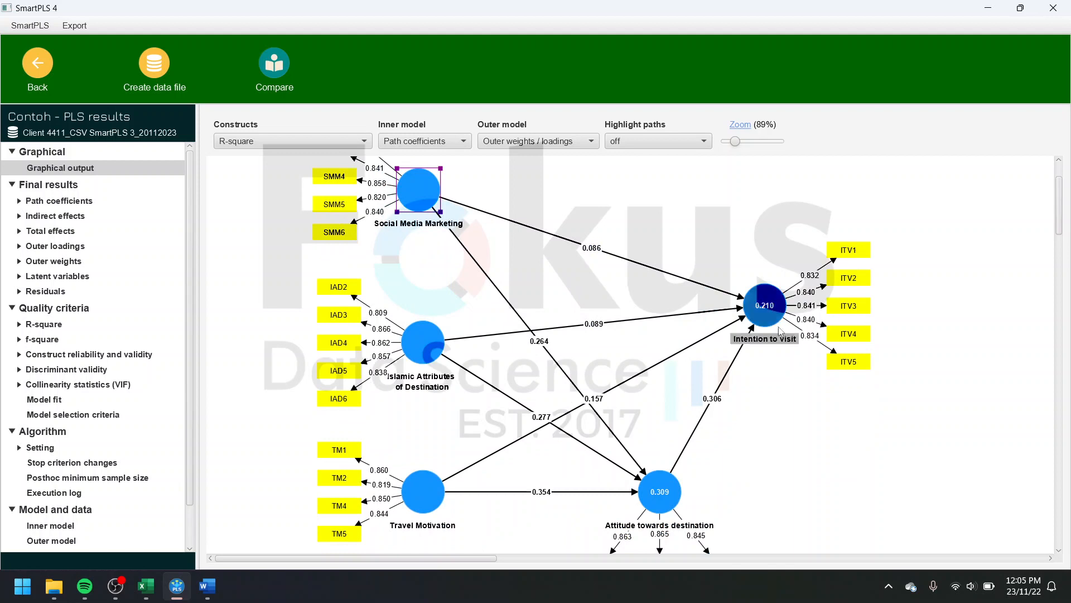
{"action": "scroll", "coordinate": [719, 395], "scroll_direction": "down", "scroll_amount": 4}
{"action": "scroll", "coordinate": [720, 396], "scroll_direction": "up", "scroll_amount": 4}
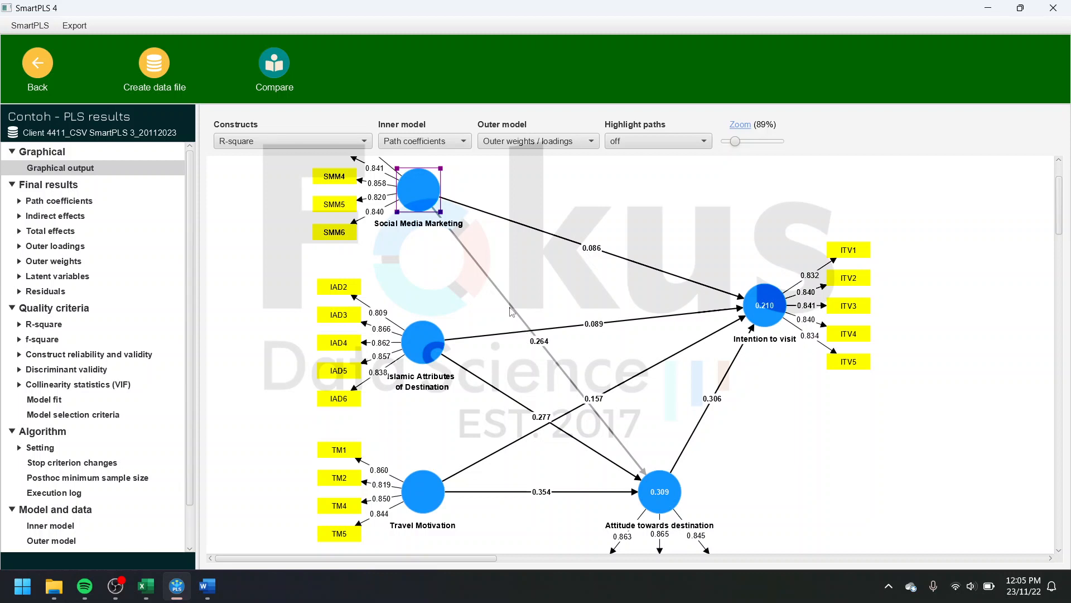
{"action": "scroll", "coordinate": [596, 299], "scroll_direction": "down", "scroll_amount": 3}
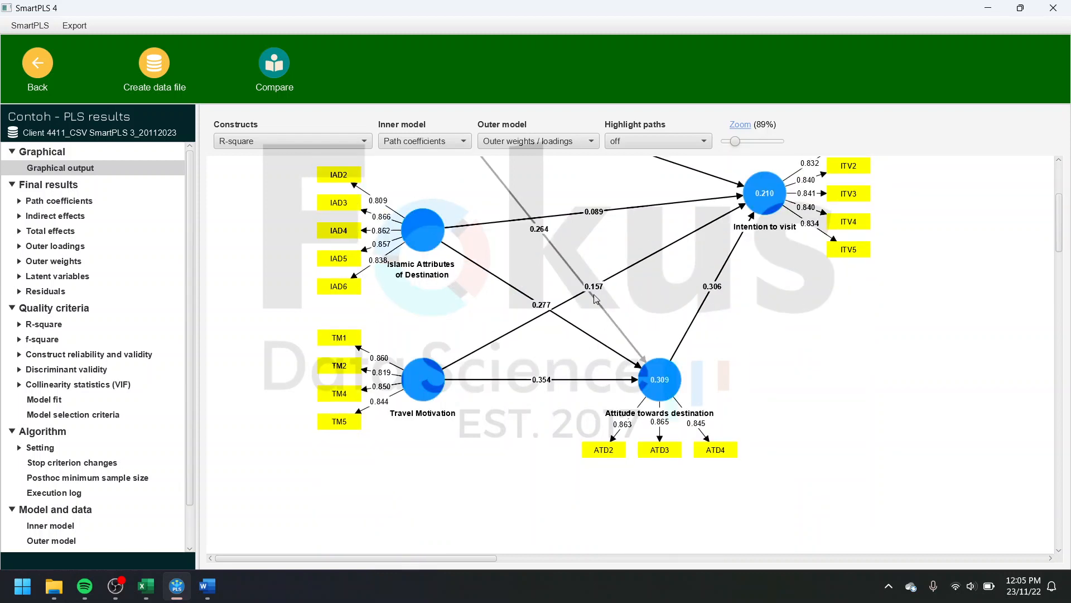
{"action": "scroll", "coordinate": [596, 299], "scroll_direction": "up", "scroll_amount": 3}
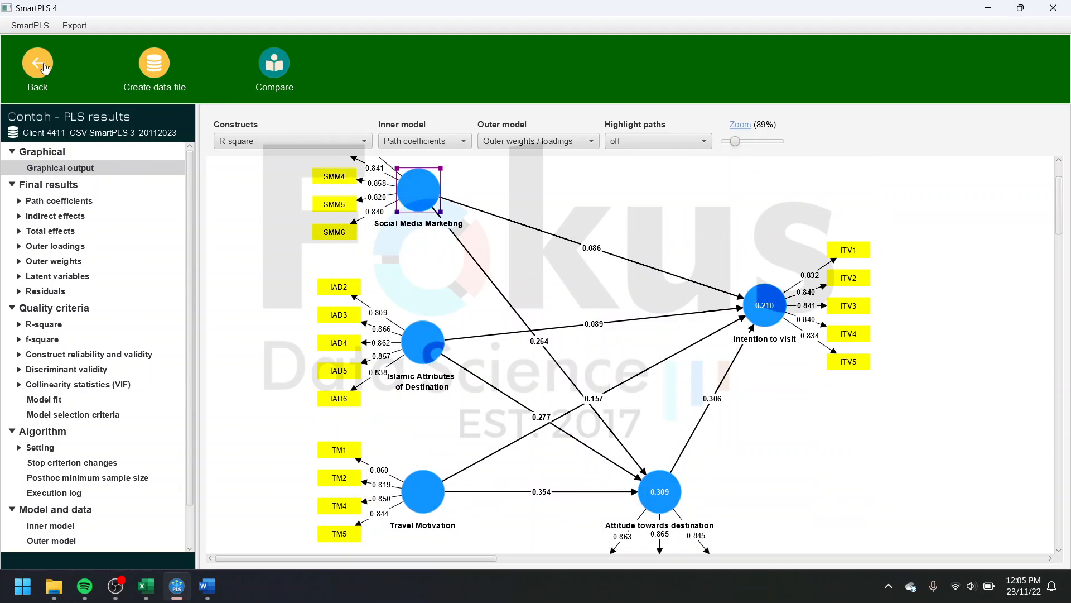
Step: Leave the saved report and open the Contoh PLS model from the workspace for editing
{"action": "left_click", "coordinate": [44, 68]}
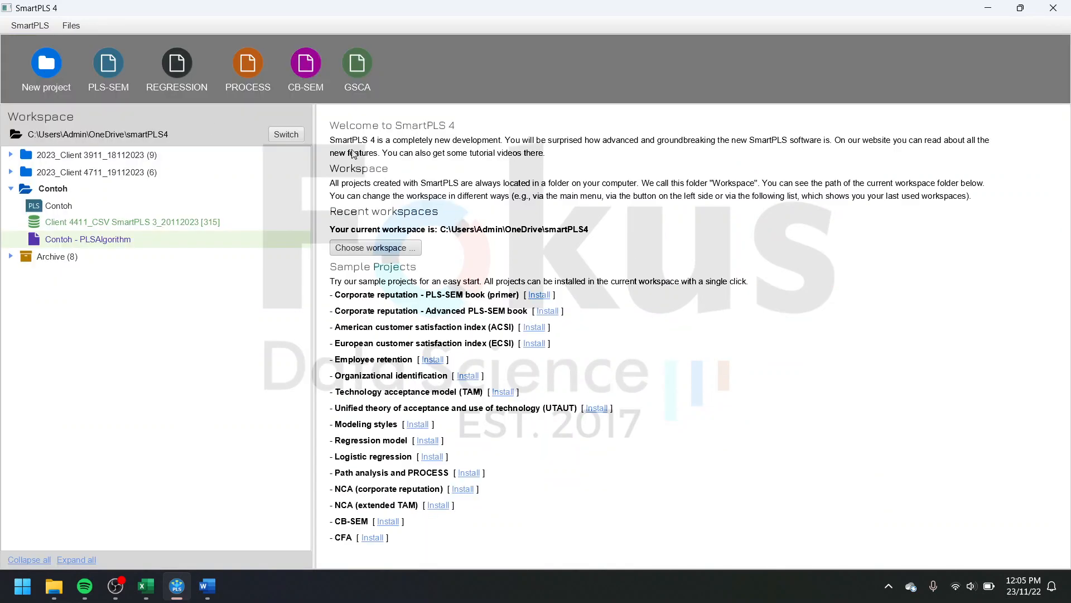
{"action": "left_click", "coordinate": [136, 210]}
{"action": "double_click", "coordinate": [135, 211]}
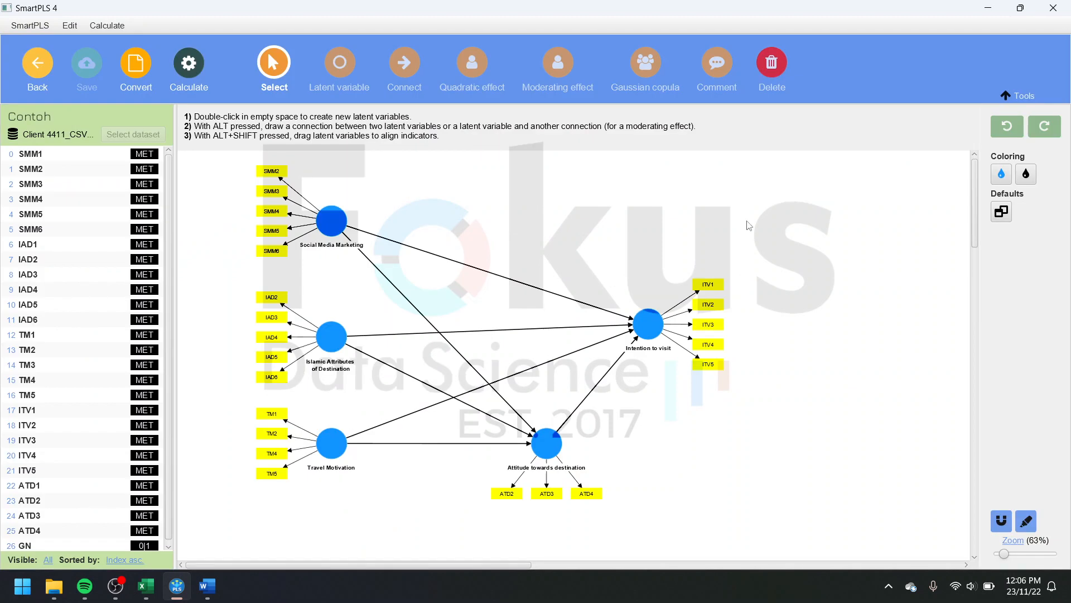
Step: Realign the Social Media Marketing indicators evenly along the left side of their construct
{"action": "left_click", "coordinate": [332, 221]}
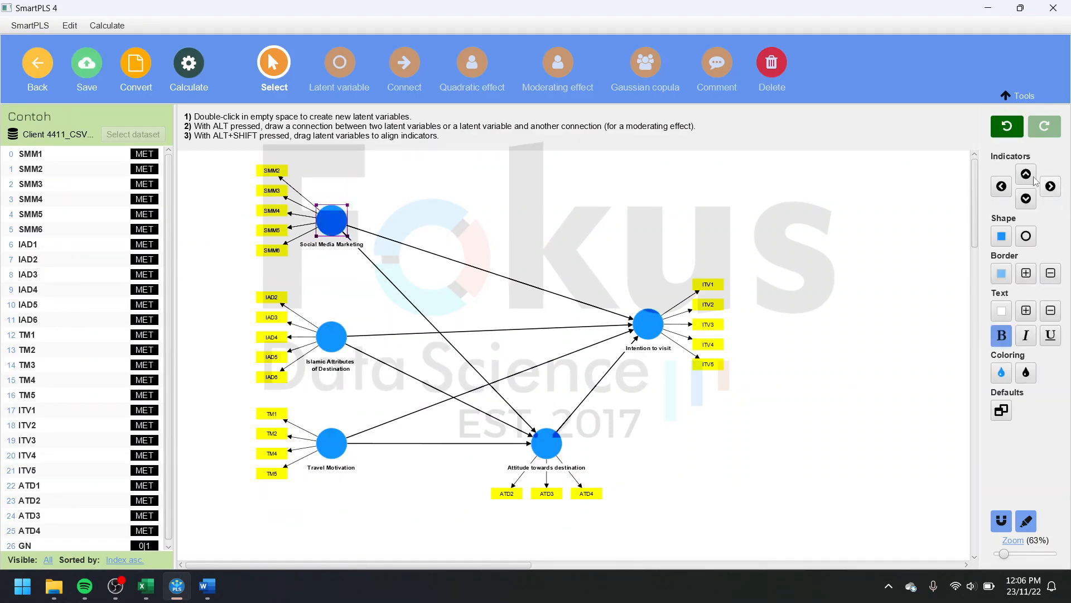
{"action": "left_click", "coordinate": [1002, 185]}
{"action": "left_click", "coordinate": [642, 321]}
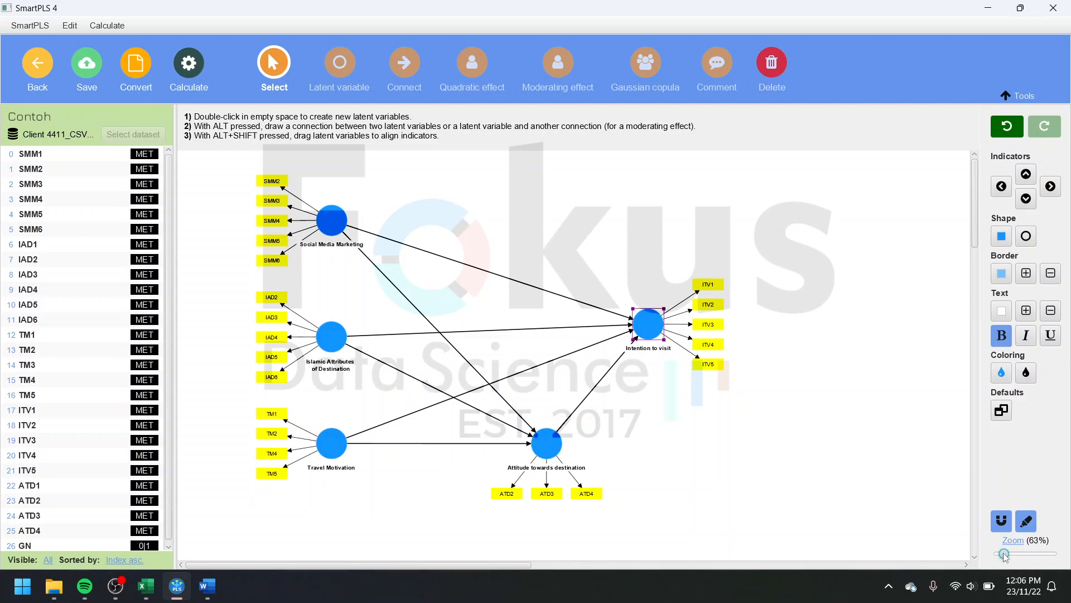
{"action": "left_click_drag", "start_coordinate": [1004, 554], "coordinate": [1006, 555]}
{"action": "scroll", "coordinate": [807, 411], "scroll_direction": "down", "scroll_amount": 2}
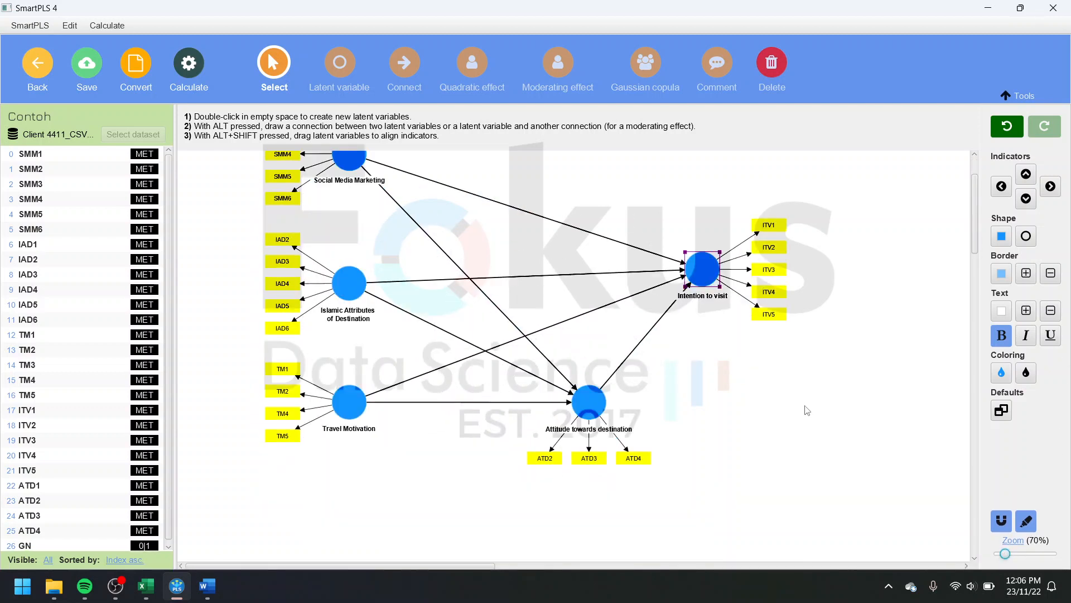
{"action": "scroll", "coordinate": [800, 385], "scroll_direction": "up", "scroll_amount": 2}
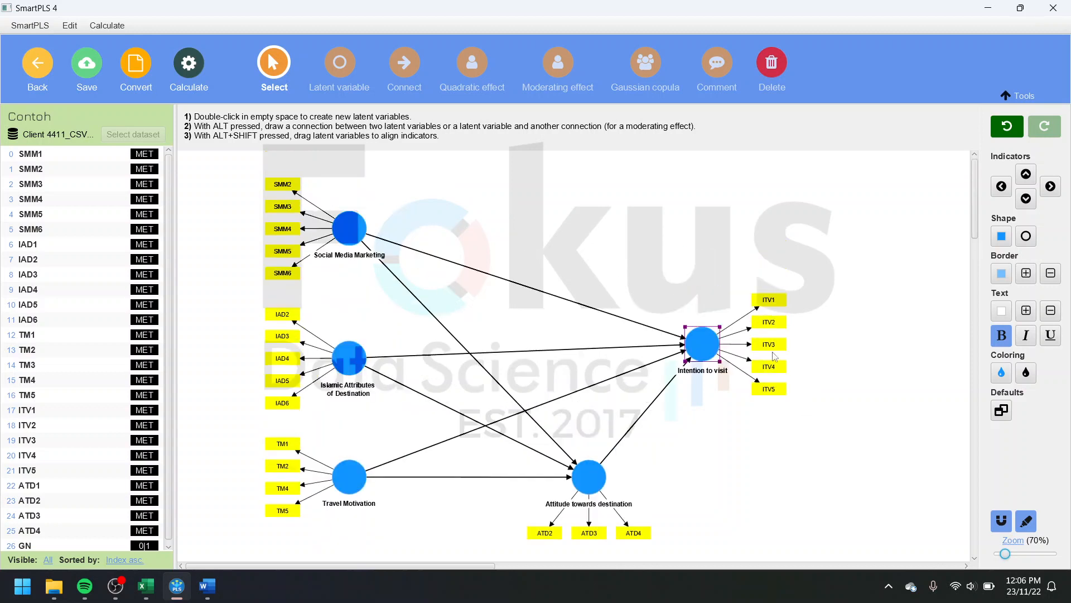
Step: Run the PLS-SEM algorithm on the base data set together with the group data sets Y and Z
{"action": "left_click", "coordinate": [195, 66]}
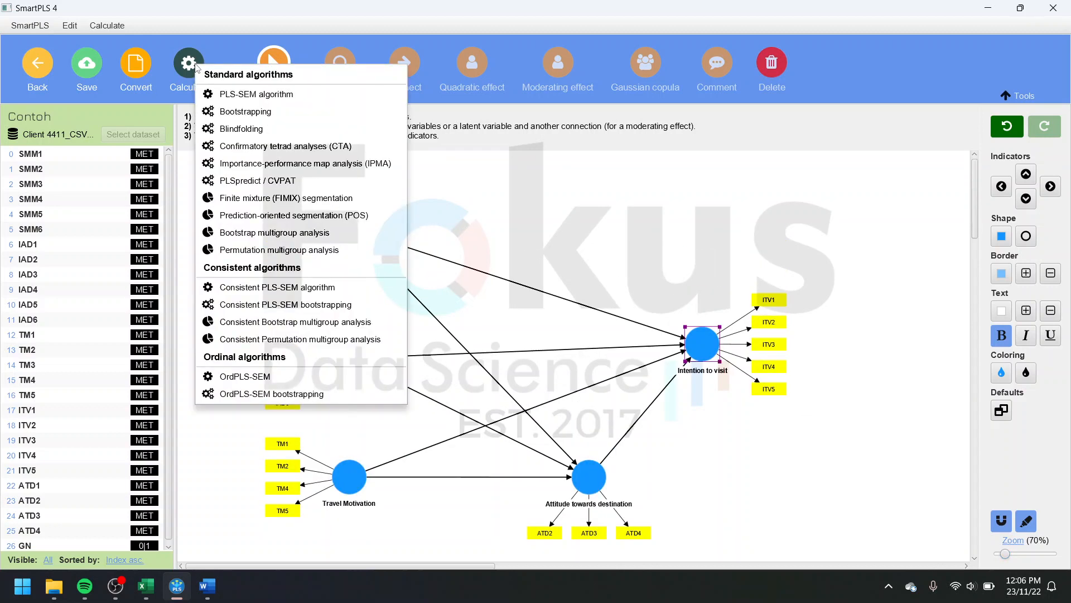
{"action": "left_click", "coordinate": [240, 95]}
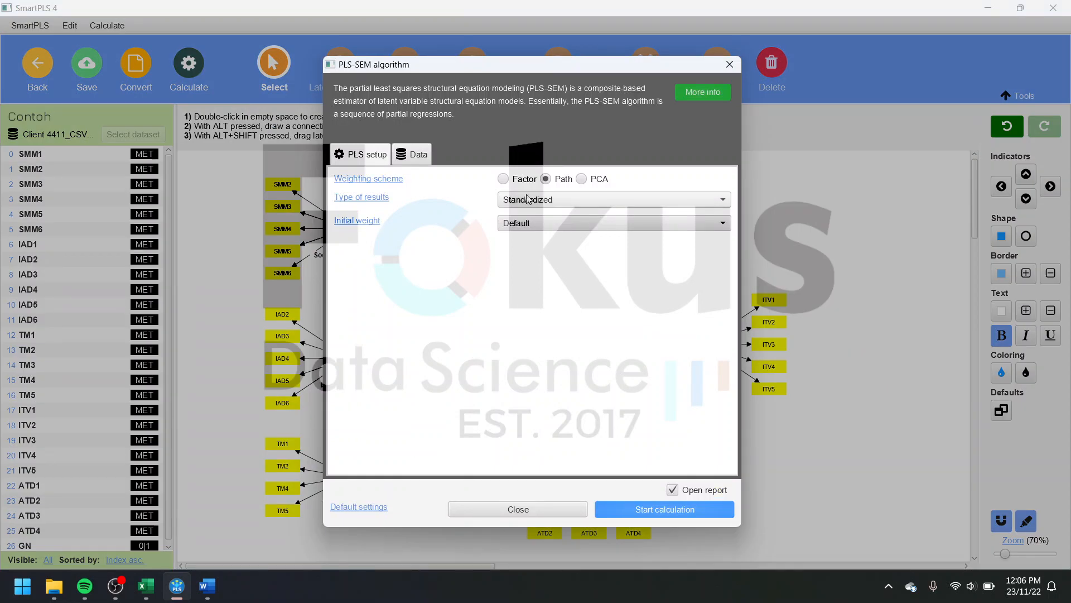
{"action": "left_click", "coordinate": [423, 159]}
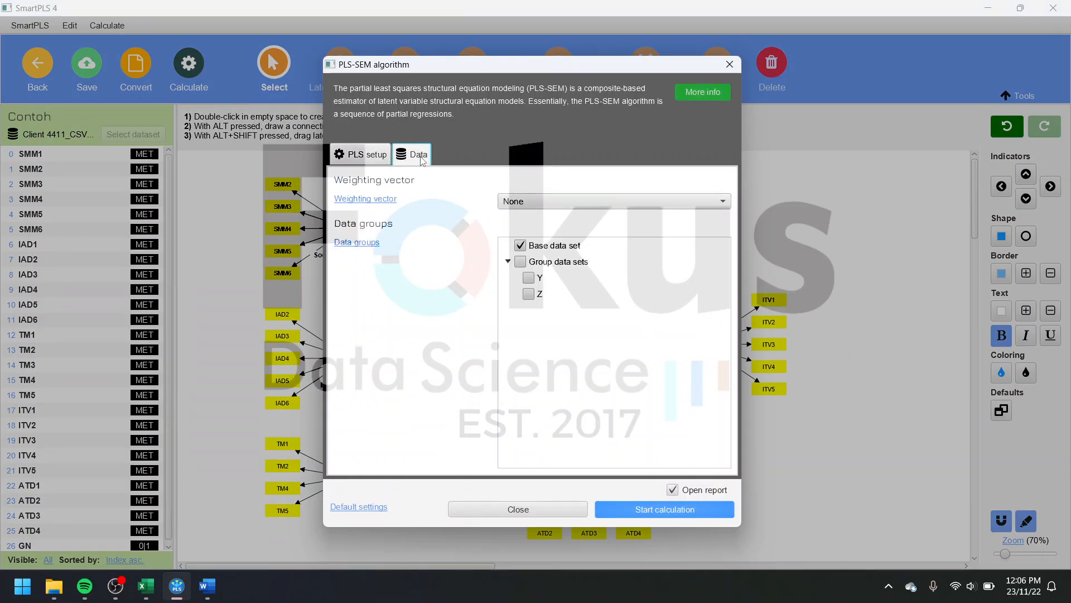
{"action": "left_click", "coordinate": [521, 262]}
{"action": "left_click", "coordinate": [668, 509]}
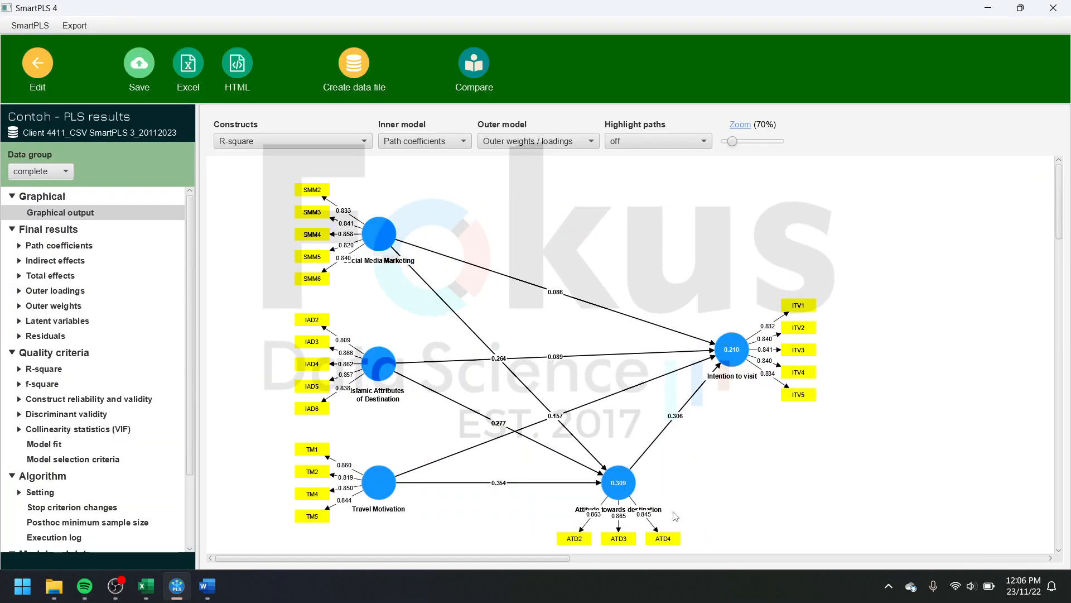
Step: Check the complete-data path diagram and switch the graphical output to data group Y
{"action": "scroll", "coordinate": [684, 479], "scroll_direction": "down", "scroll_amount": 2}
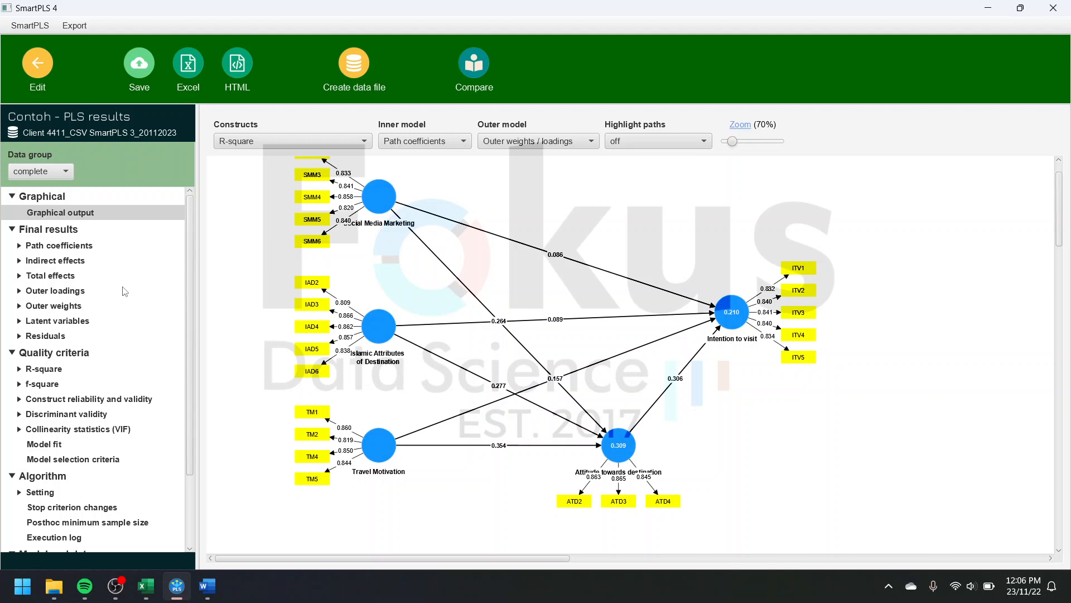
{"action": "left_click", "coordinate": [88, 208]}
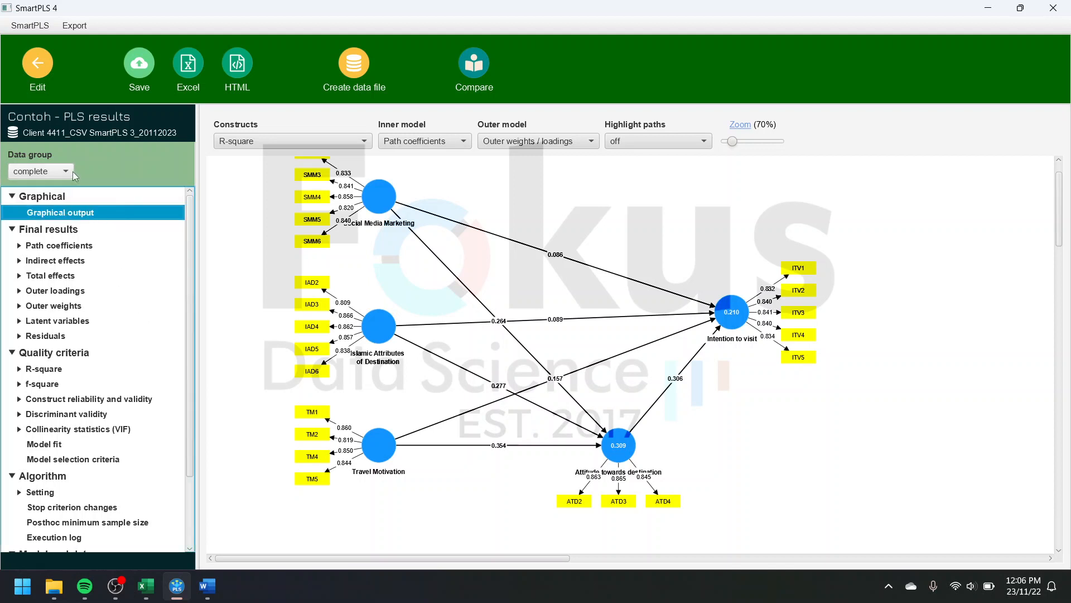
{"action": "left_click", "coordinate": [72, 173]}
{"action": "left_click", "coordinate": [71, 171]}
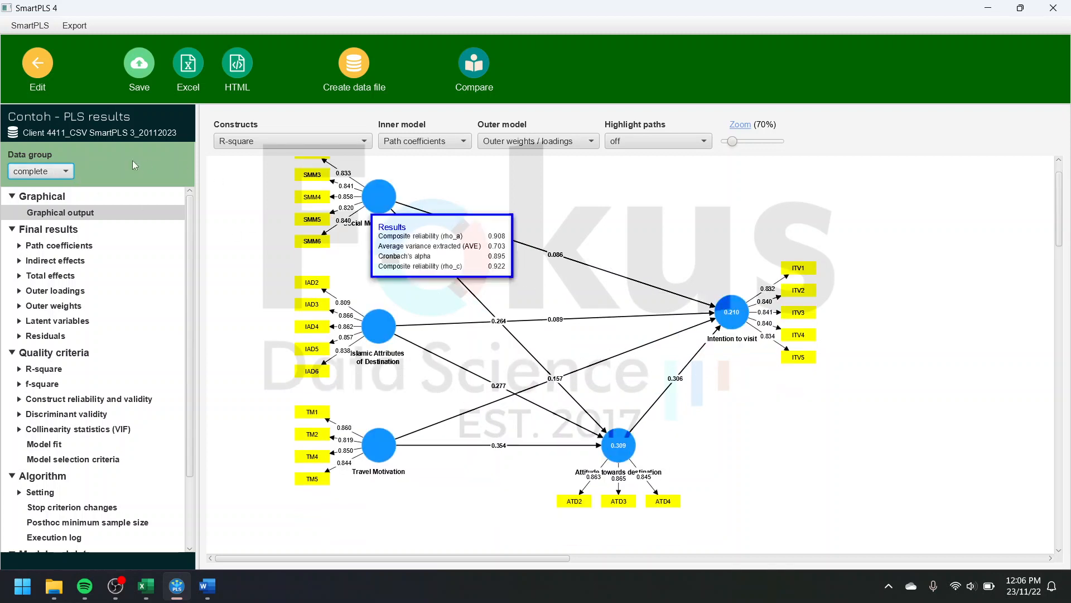
{"action": "scroll", "coordinate": [515, 256], "scroll_direction": "up", "scroll_amount": 1}
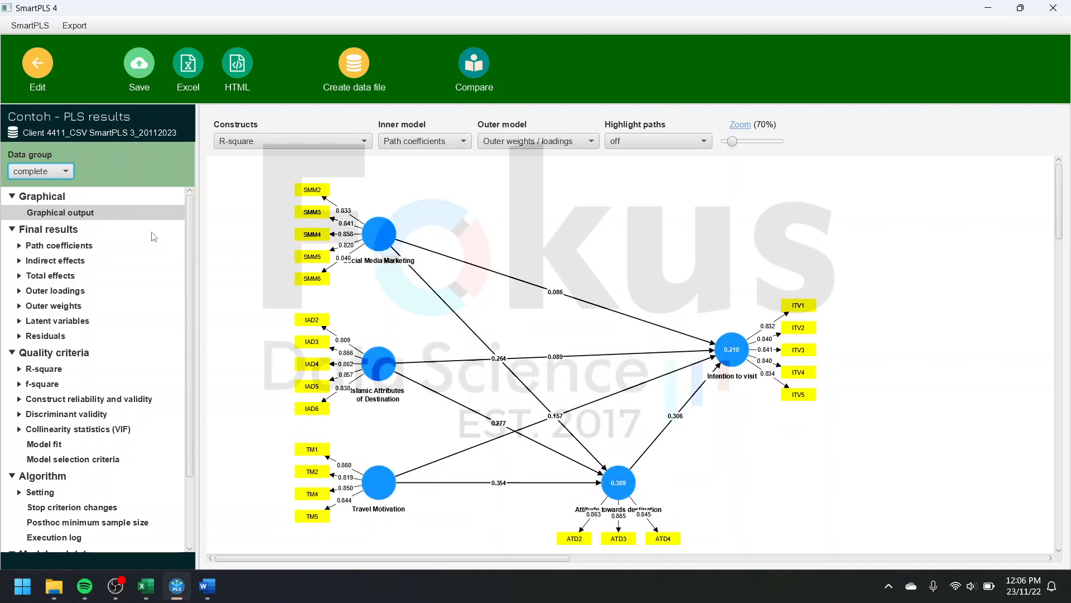
{"action": "scroll", "coordinate": [409, 277], "scroll_direction": "down", "scroll_amount": 1}
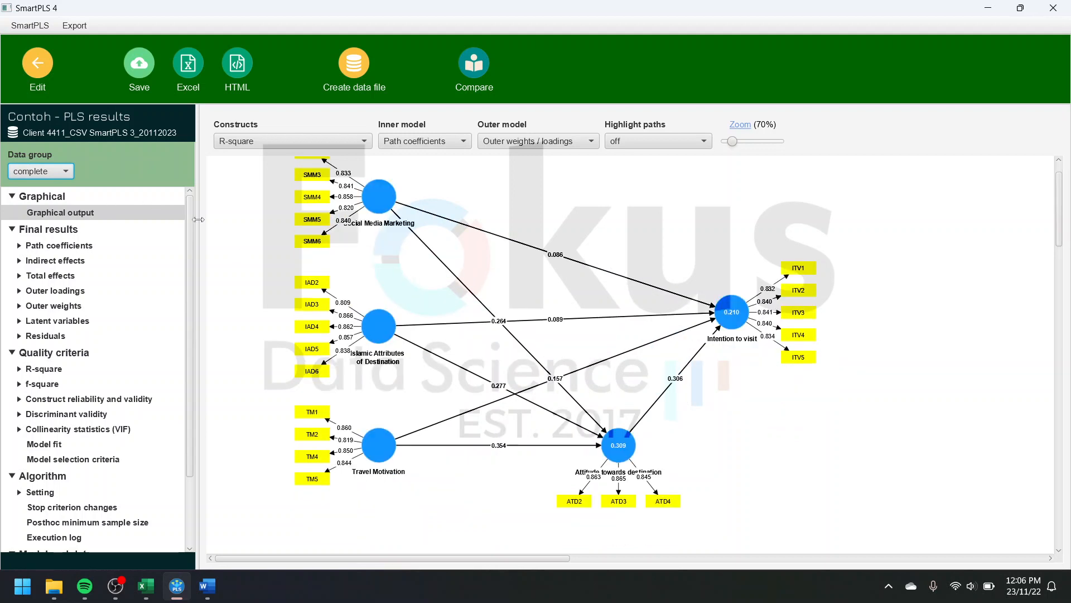
{"action": "left_click", "coordinate": [66, 171]}
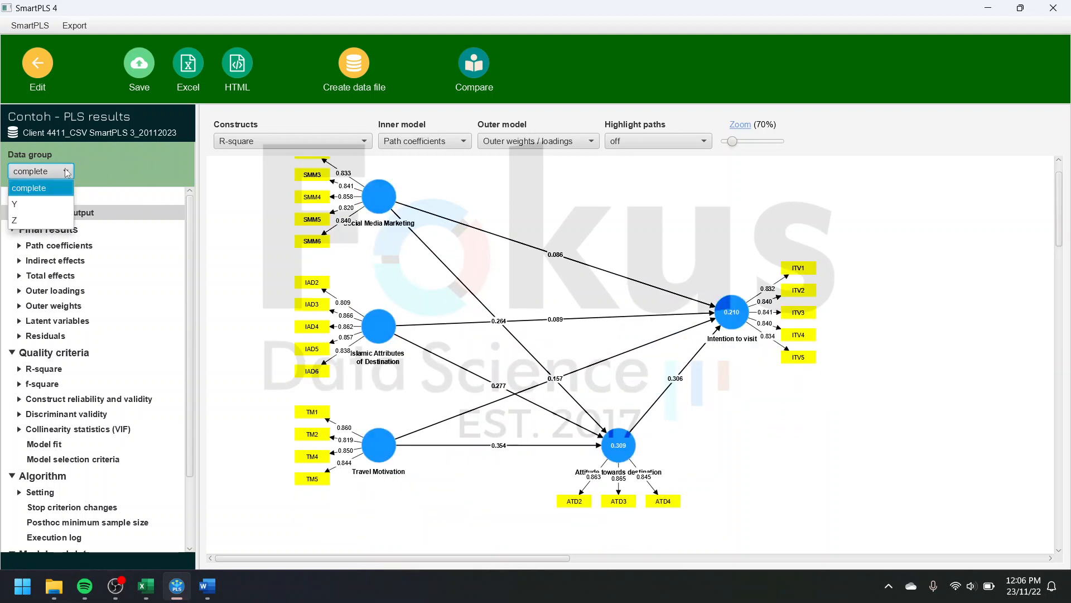
{"action": "left_click", "coordinate": [53, 203]}
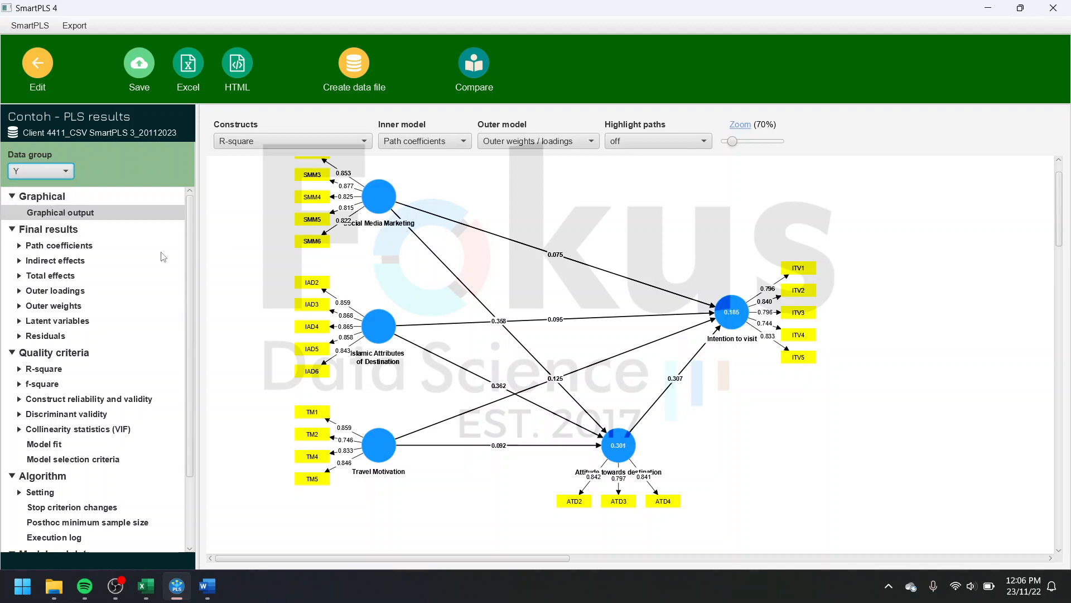
Step: Examine the path coefficients, outer loadings and R-square overview for data group Y
{"action": "left_click", "coordinate": [83, 250]}
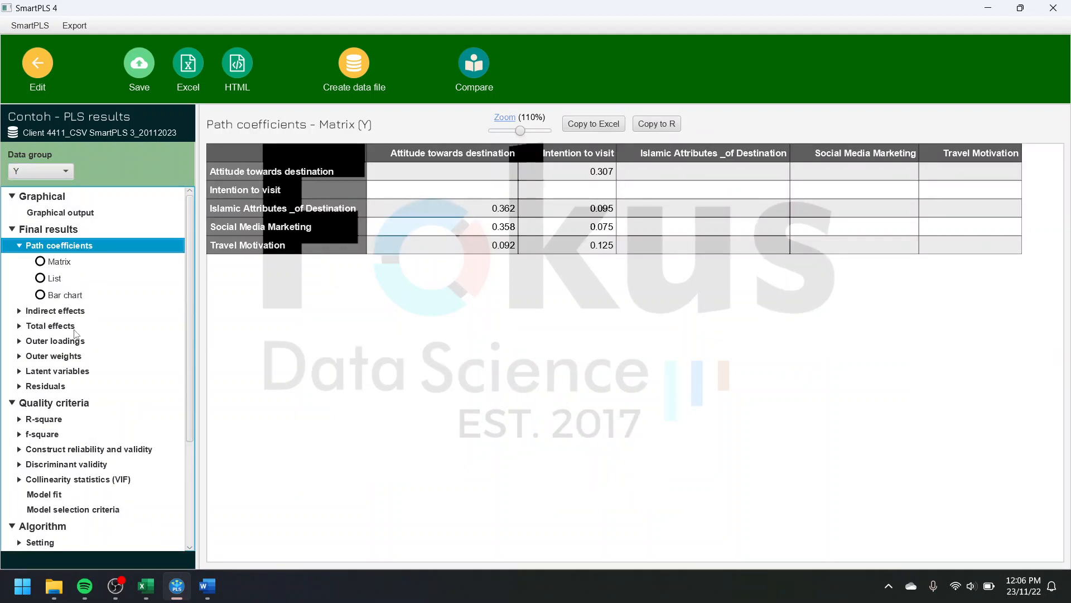
{"action": "left_click", "coordinate": [71, 342]}
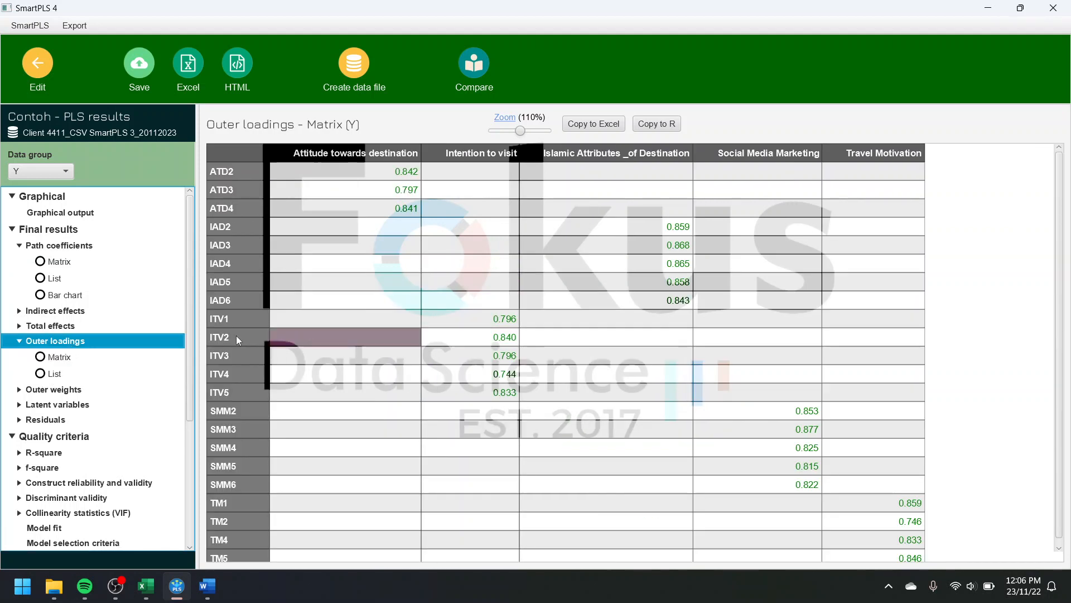
{"action": "left_click", "coordinate": [20, 341]}
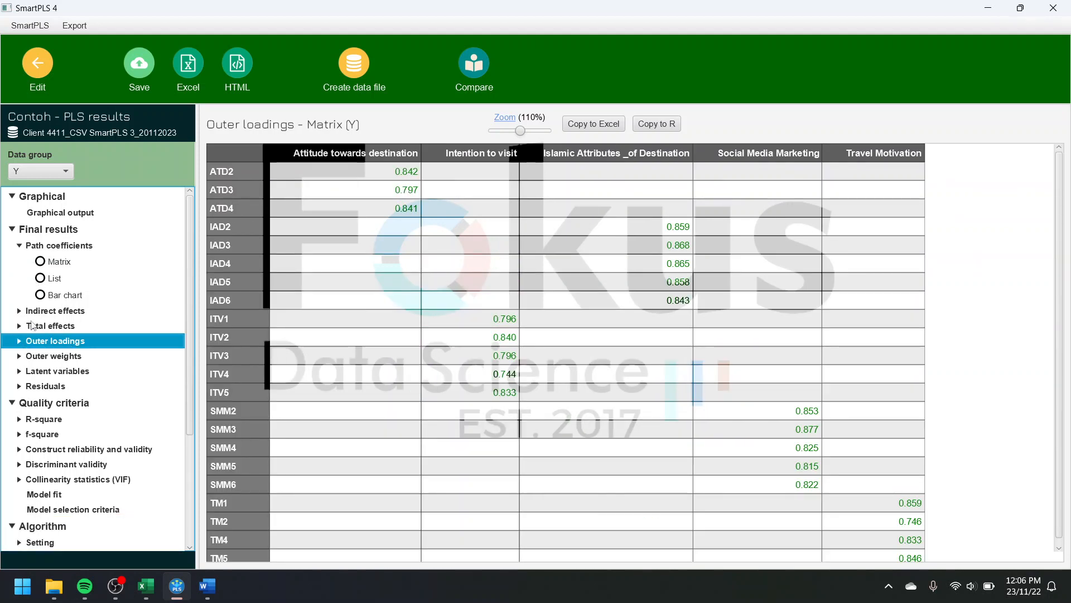
{"action": "left_click", "coordinate": [49, 422]}
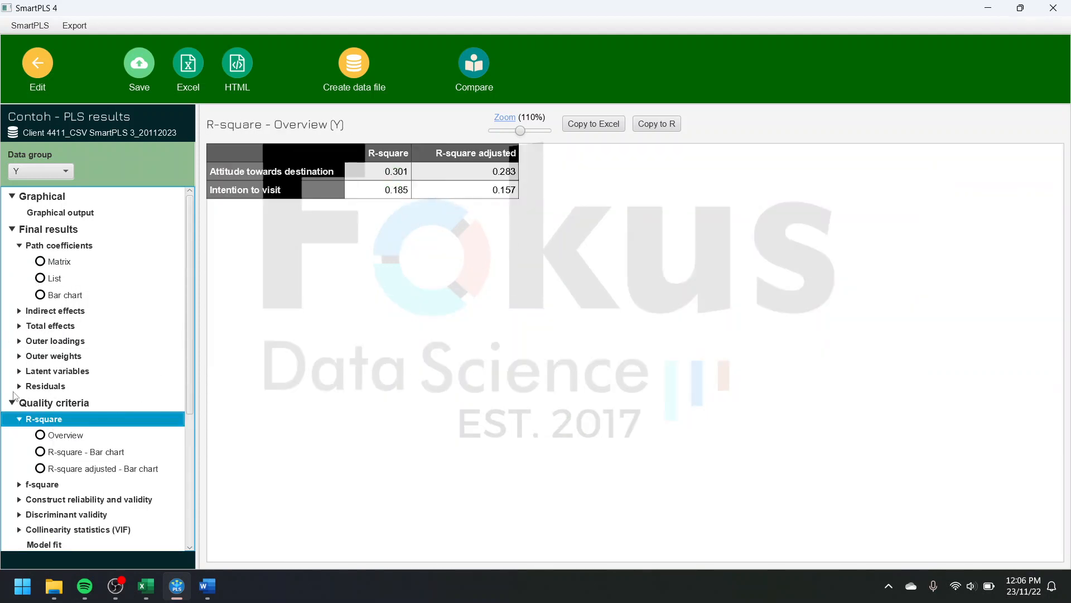
{"action": "left_click", "coordinate": [18, 420]}
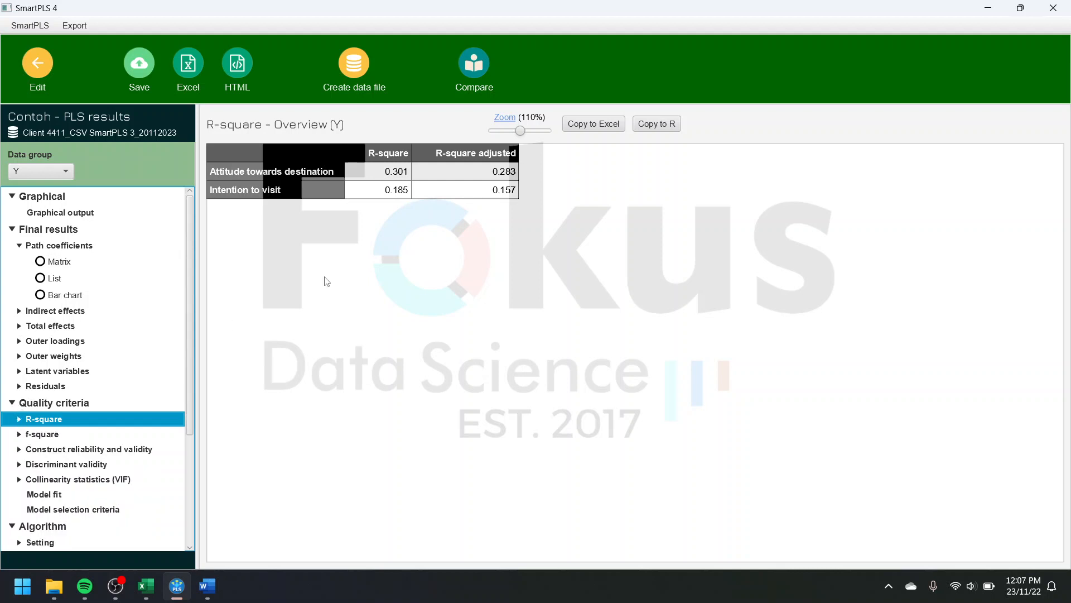
Step: Compare the R-square overview across the complete data, group Y and group Z, ending on group Z
{"action": "left_click", "coordinate": [69, 168]}
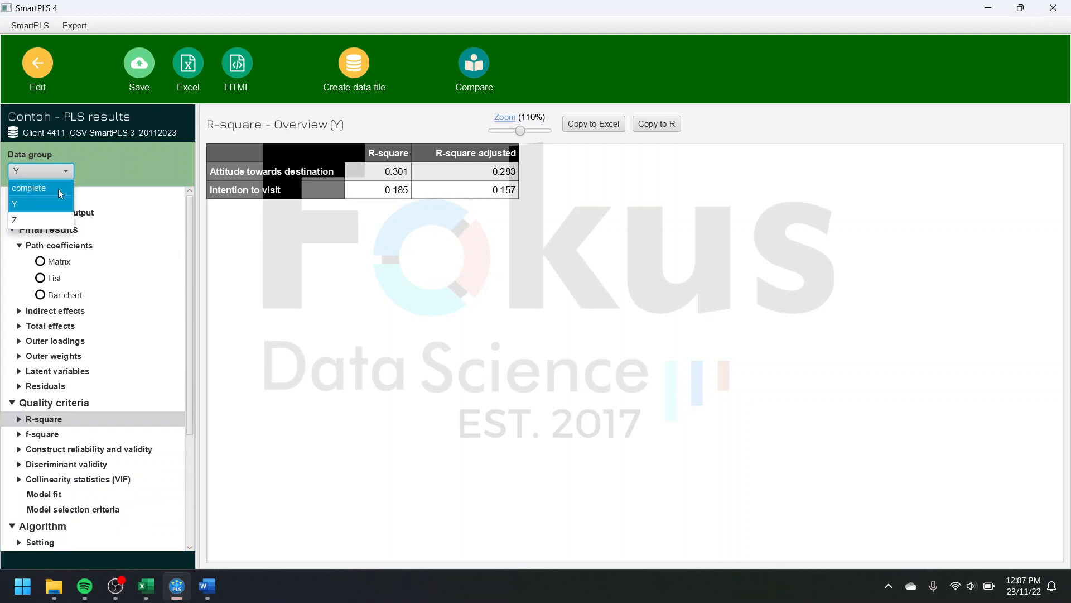
{"action": "left_click", "coordinate": [58, 189]}
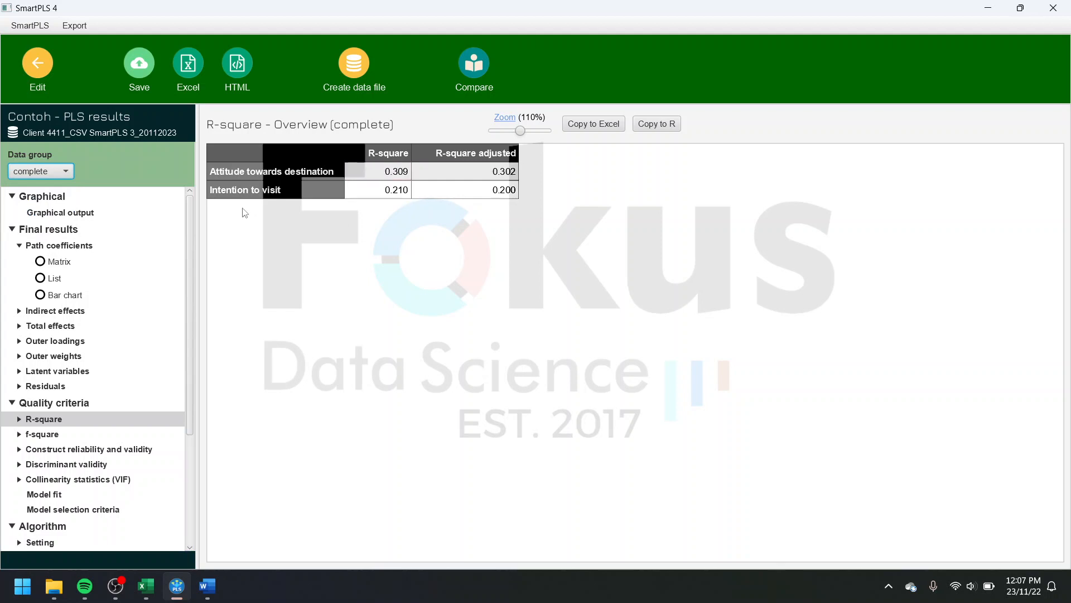
{"action": "left_click", "coordinate": [67, 173]}
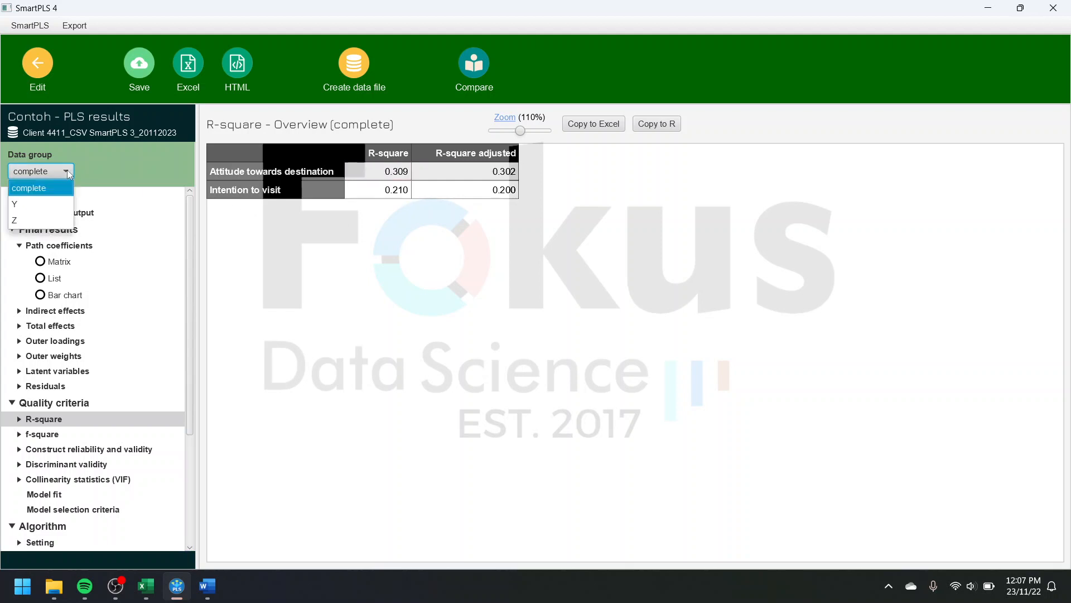
{"action": "left_click", "coordinate": [57, 200]}
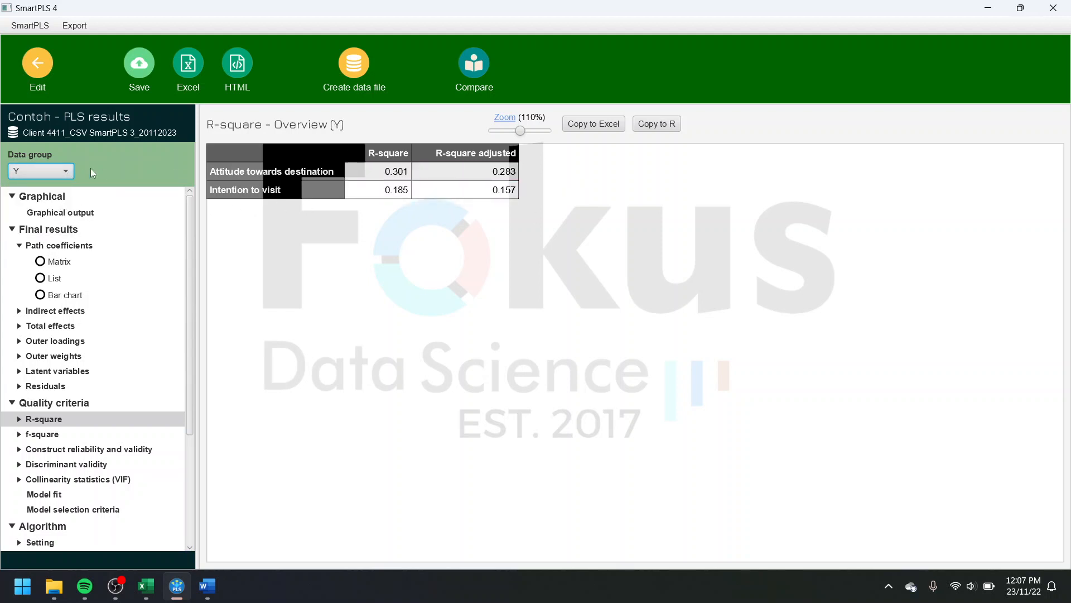
{"action": "left_click", "coordinate": [67, 171]}
{"action": "left_click", "coordinate": [57, 214]}
{"action": "left_click", "coordinate": [67, 171]}
{"action": "left_click", "coordinate": [45, 190]}
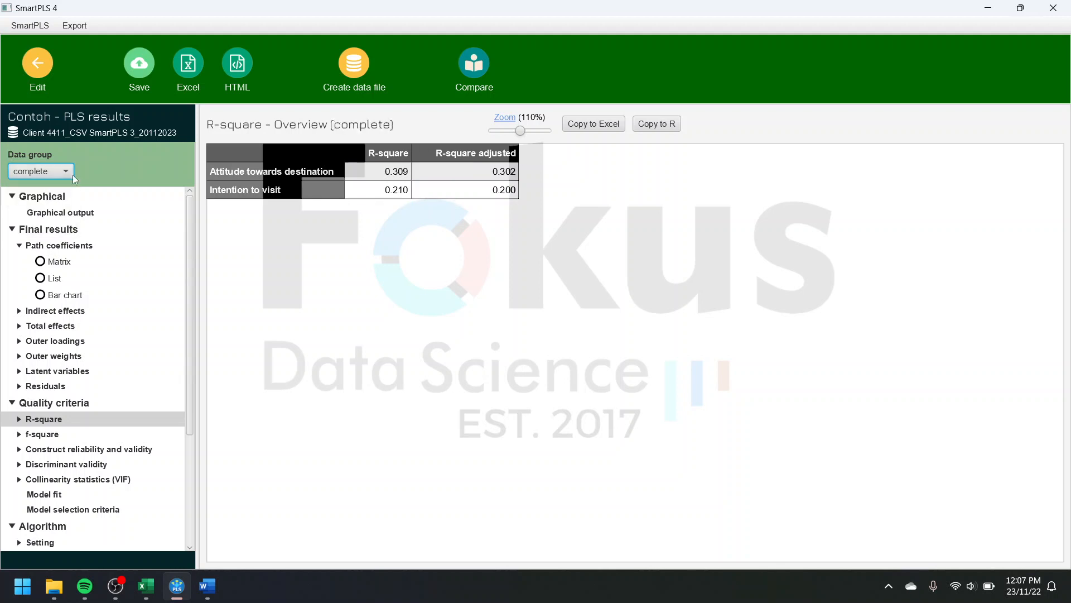
{"action": "left_click", "coordinate": [54, 172]}
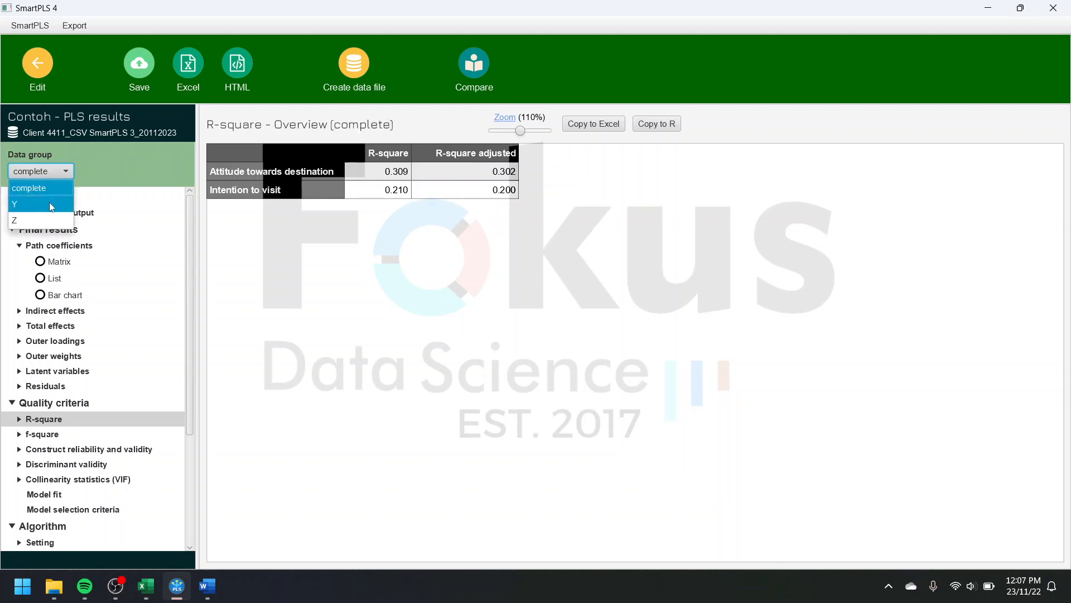
{"action": "left_click", "coordinate": [49, 203]}
{"action": "left_click", "coordinate": [68, 173]}
{"action": "left_click", "coordinate": [56, 220]}
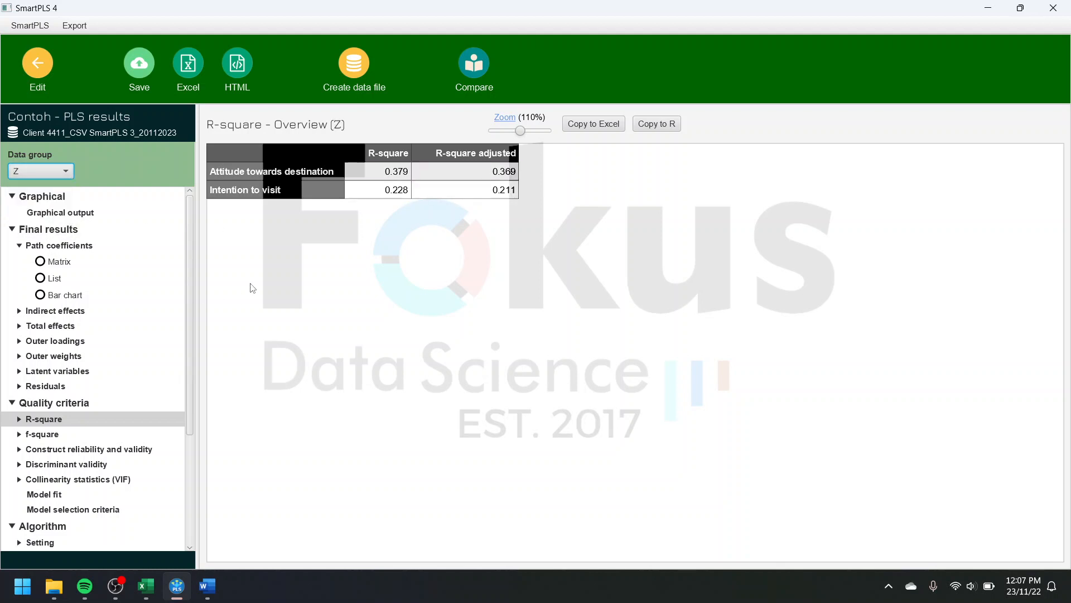
{"action": "scroll", "coordinate": [156, 415], "scroll_direction": "down", "scroll_amount": 3}
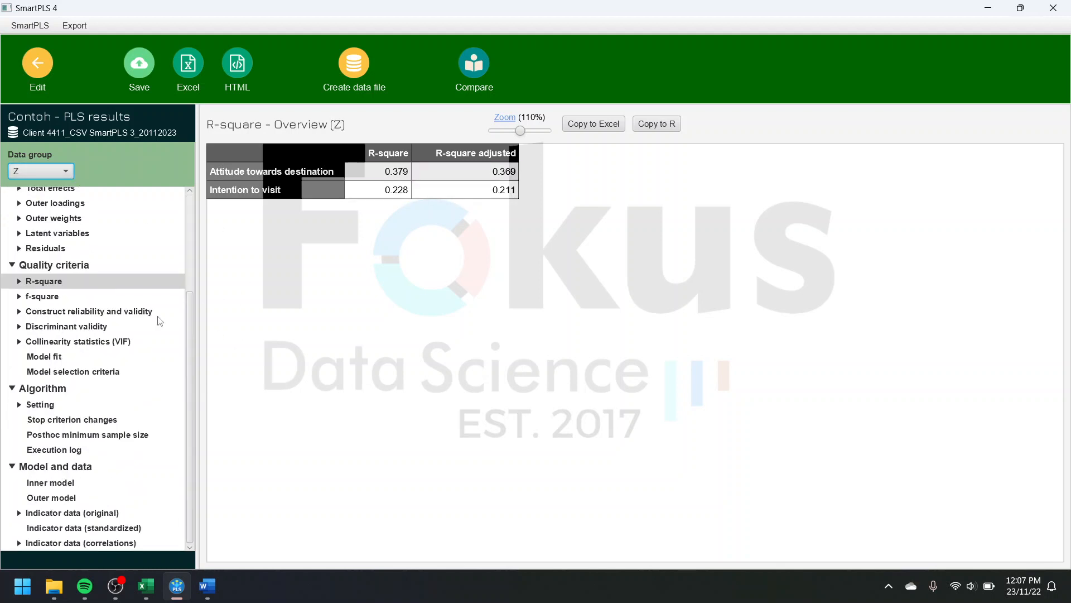
{"action": "scroll", "coordinate": [161, 321], "scroll_direction": "up", "scroll_amount": 3}
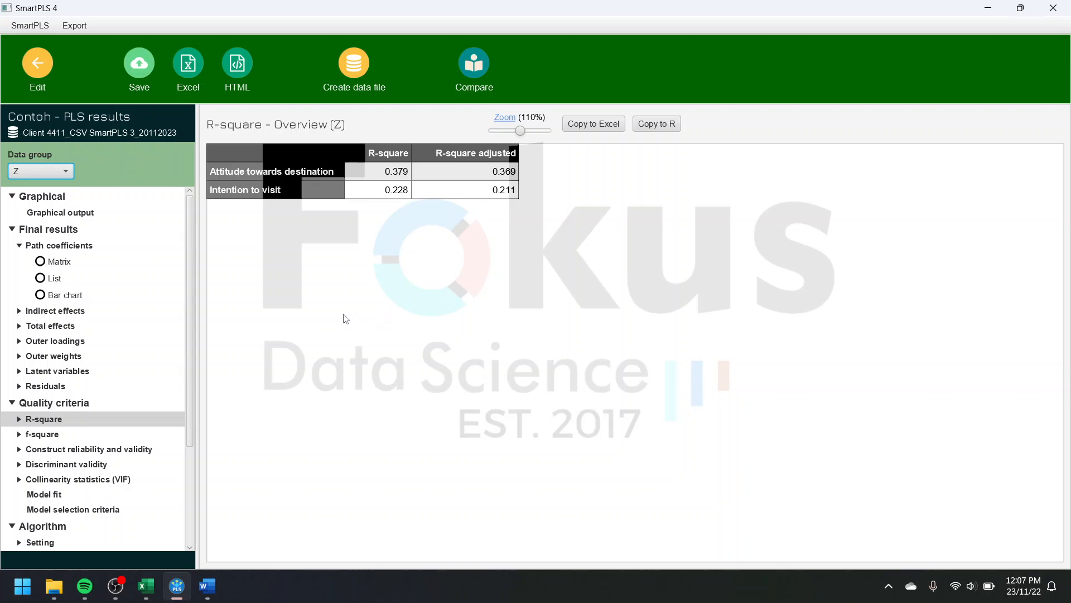
Step: Save the report in the Contoh project, removing the date from its default file name
{"action": "left_click", "coordinate": [154, 70]}
{"action": "left_click_drag", "start_coordinate": [524, 299], "coordinate": [483, 294]}
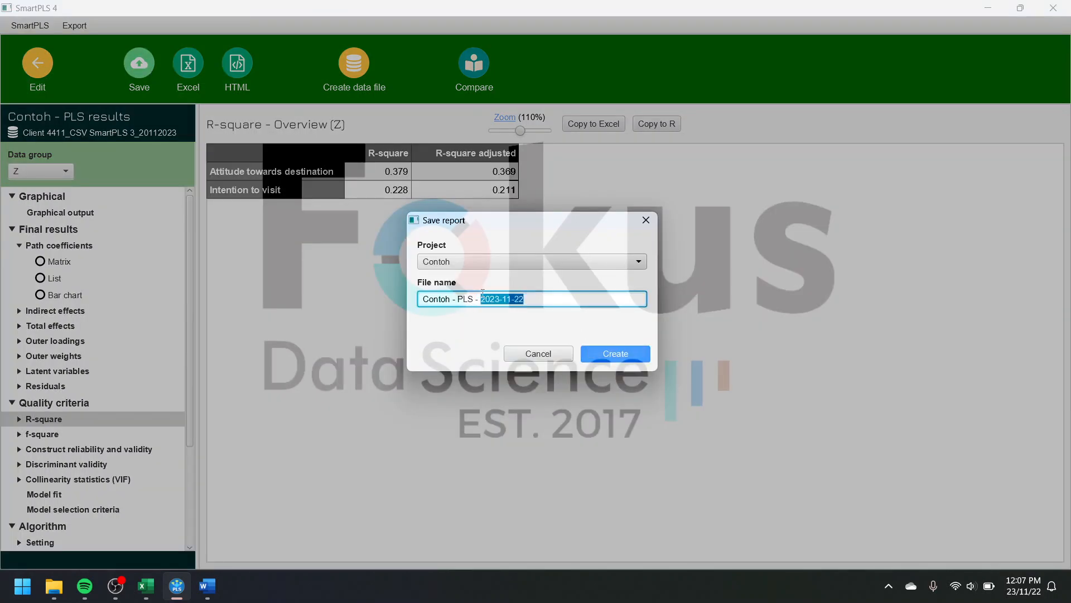
{"action": "key", "text": "BackSpace"}
{"action": "left_click", "coordinate": [616, 354]}
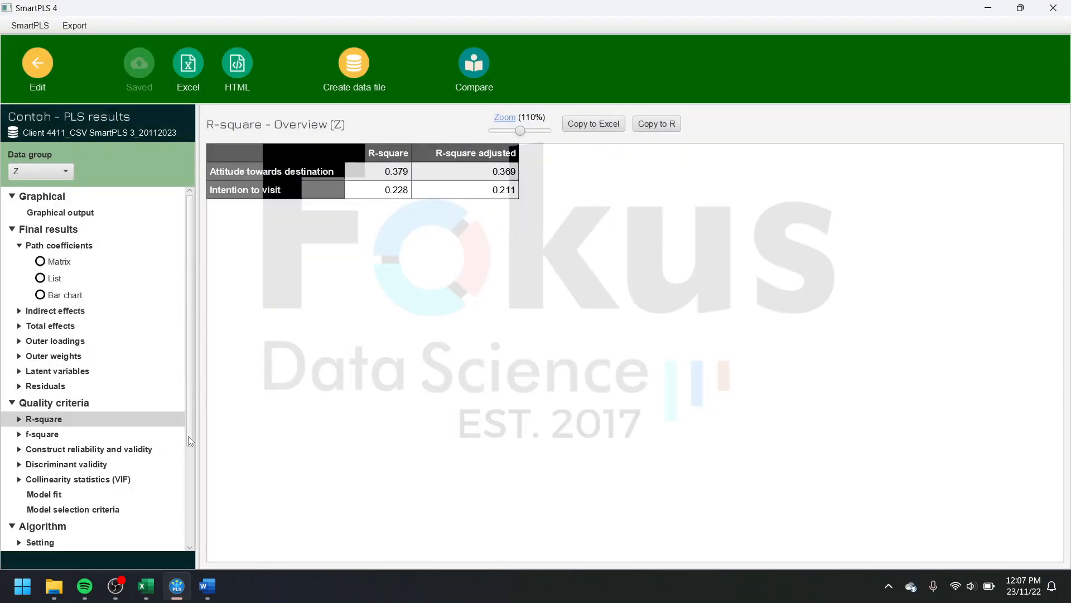
Step: Review the R-square overview for the complete data and switch it to group Y
{"action": "left_click_drag", "start_coordinate": [189, 437], "coordinate": [218, 389]}
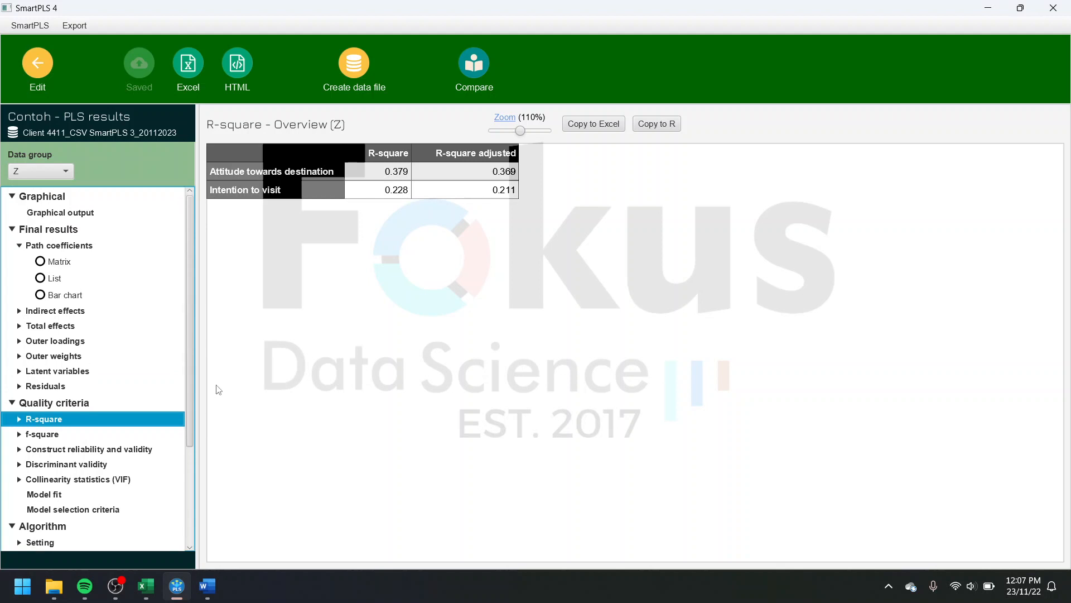
{"action": "left_click", "coordinate": [62, 171]}
{"action": "left_click", "coordinate": [53, 185]}
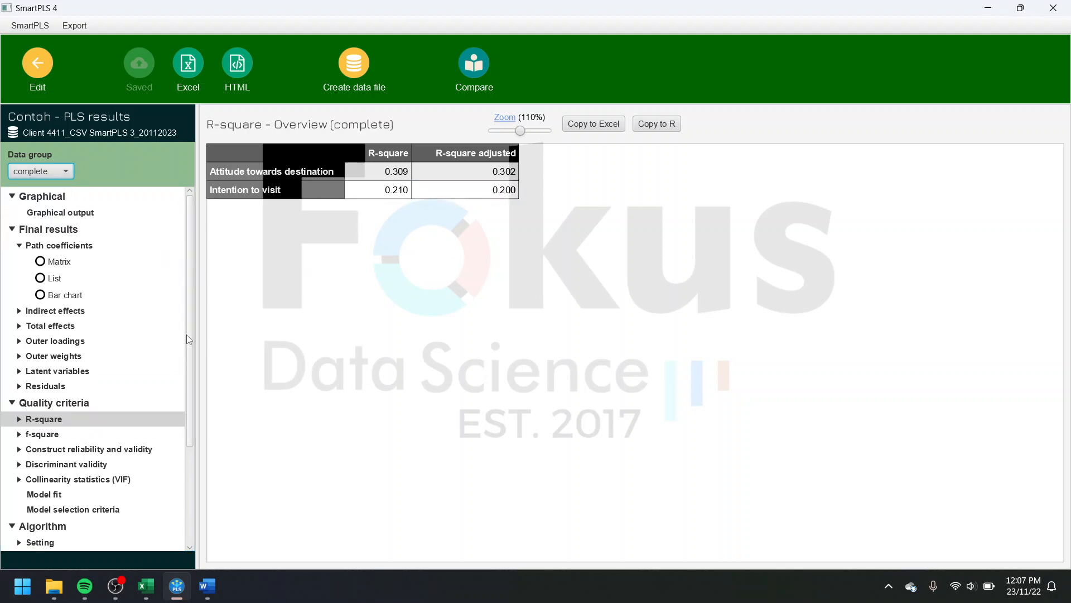
{"action": "left_click", "coordinate": [52, 170]}
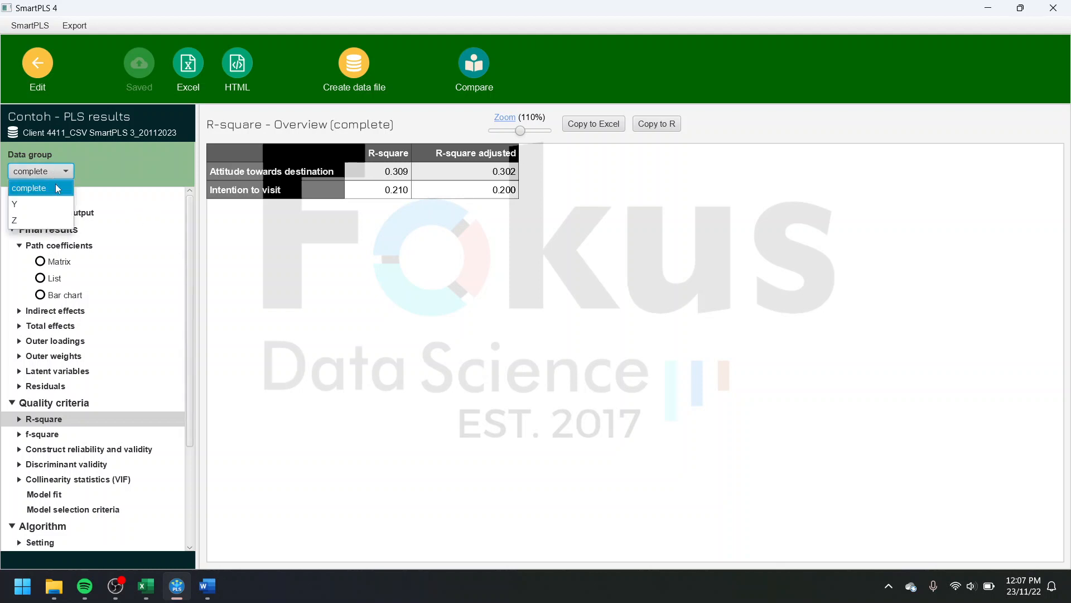
{"action": "left_click", "coordinate": [56, 188]}
{"action": "left_click", "coordinate": [61, 170]}
{"action": "left_click", "coordinate": [41, 201]}
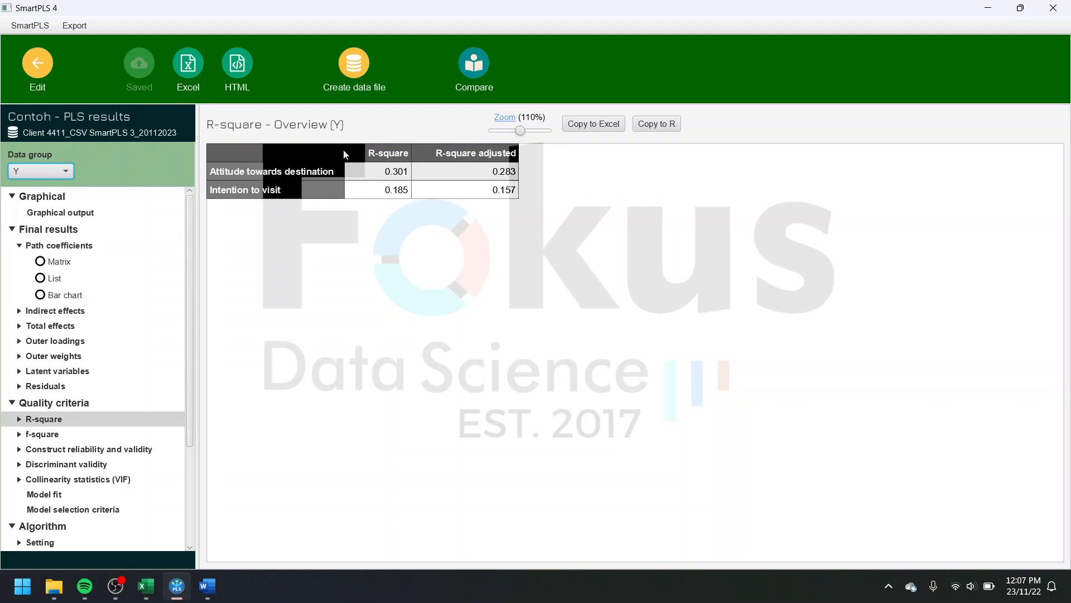
Step: Copy group Y's R-square table for Excel and add a new sheet to the Client 4411 results workbook in Excel
{"action": "left_click", "coordinate": [581, 127]}
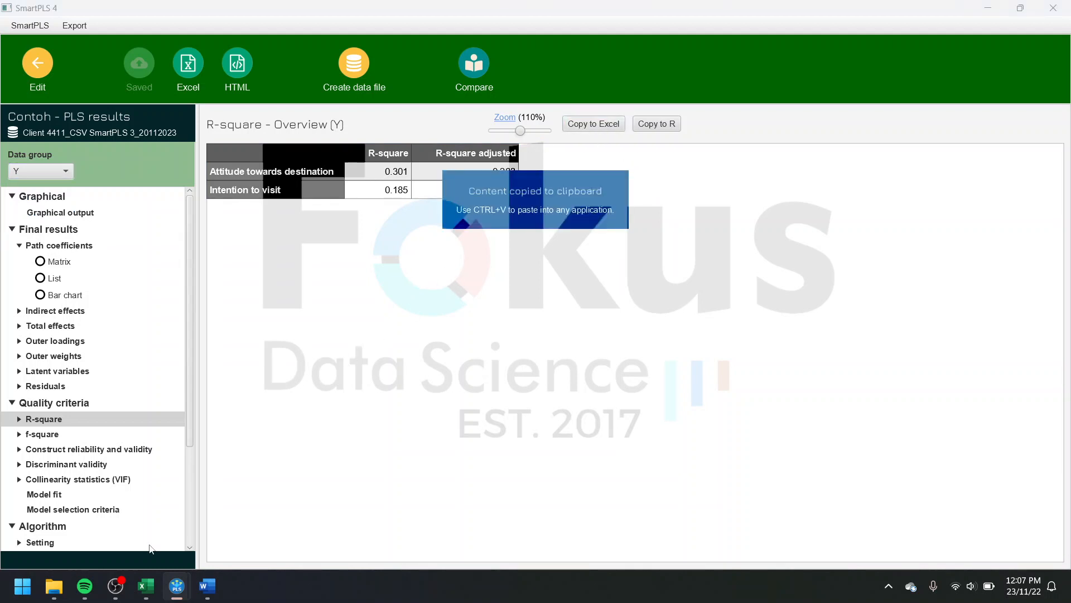
{"action": "mouse_move", "coordinate": [152, 599]}
{"action": "left_click", "coordinate": [72, 513]}
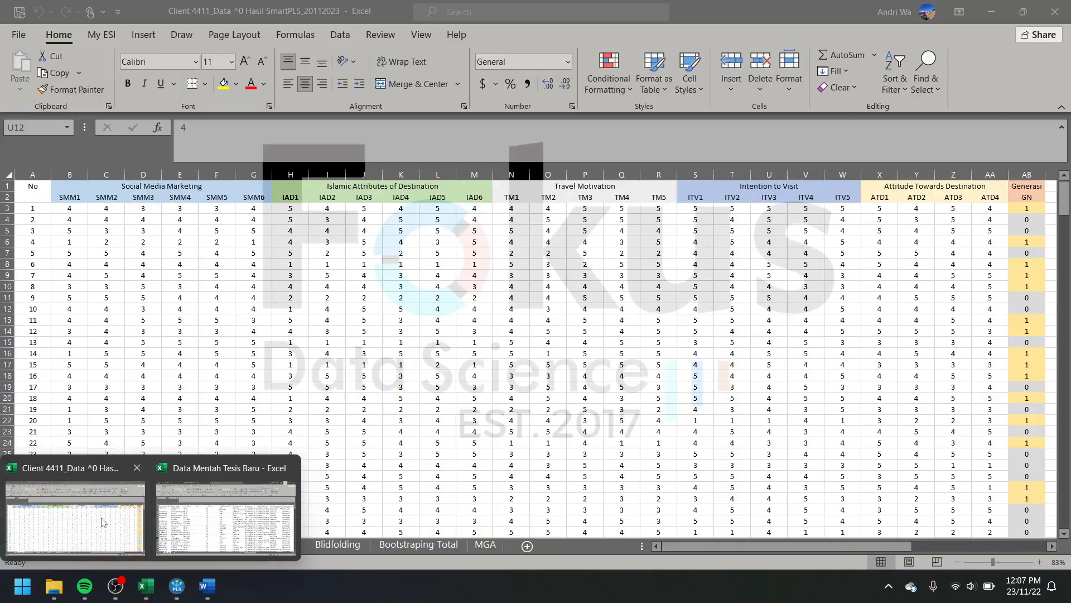
{"action": "left_click", "coordinate": [485, 544]}
{"action": "left_click", "coordinate": [527, 546]}
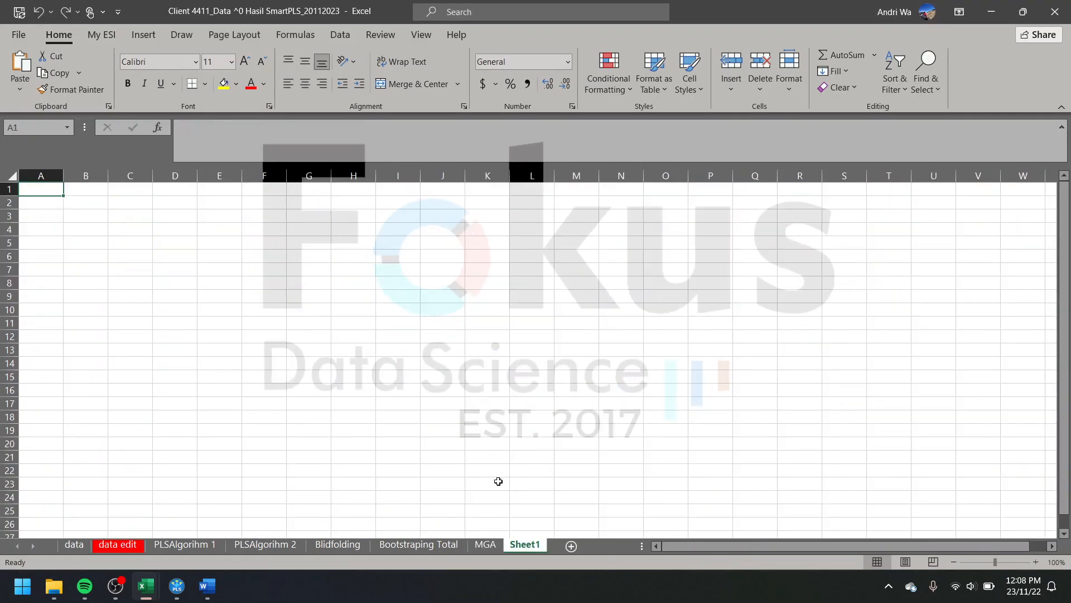
Step: Paste the R-square table at cell B2 of Sheet1 and remove it by deleting columns A to D
{"action": "left_click", "coordinate": [67, 201]}
{"action": "right_click", "coordinate": [67, 201]}
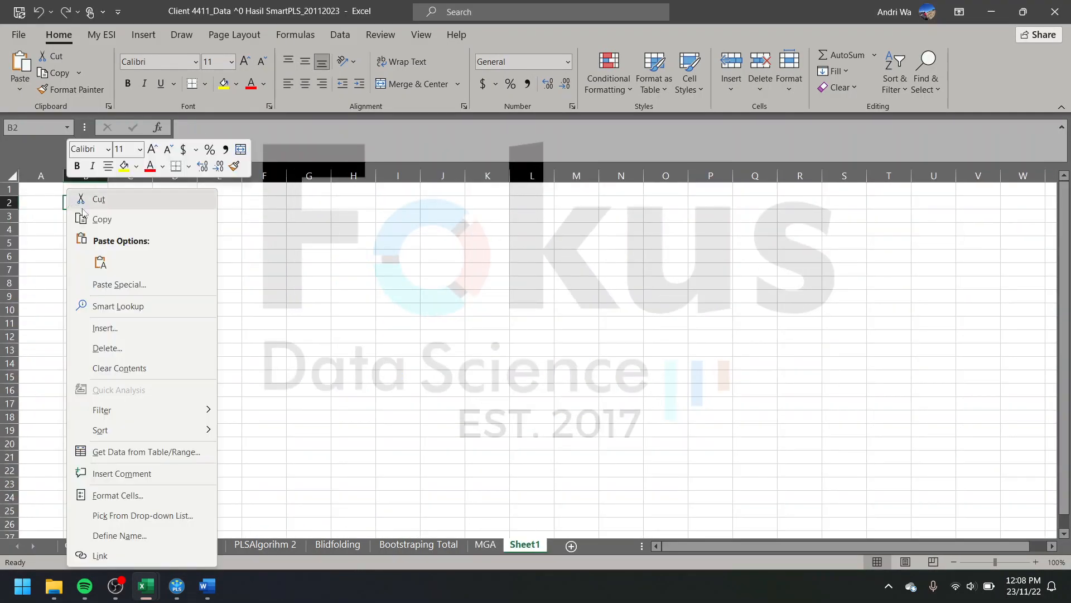
{"action": "left_click", "coordinate": [98, 261]}
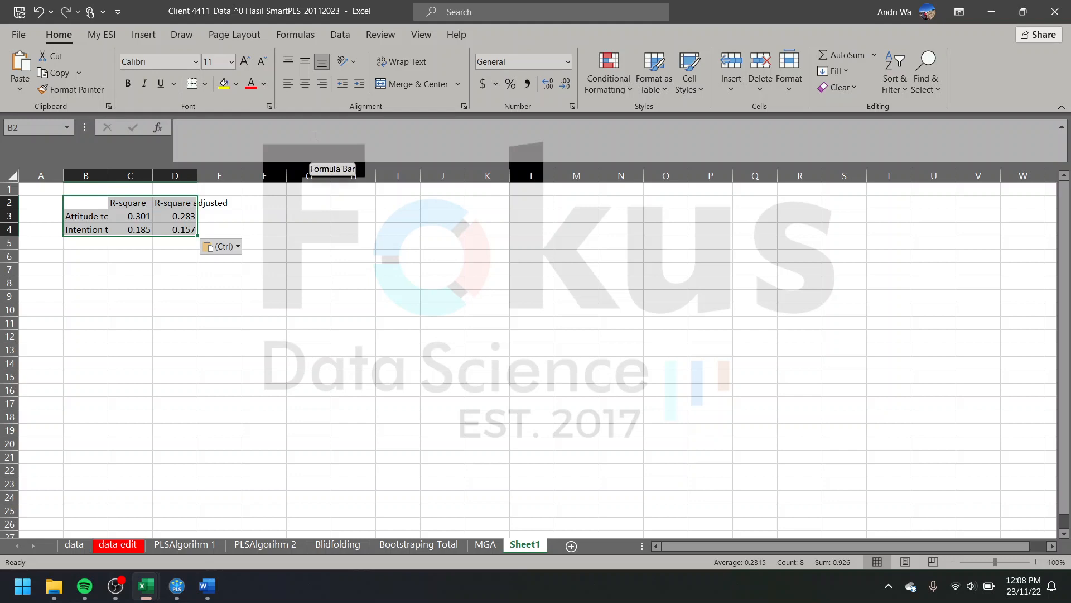
{"action": "left_click_drag", "start_coordinate": [37, 175], "coordinate": [178, 177]}
{"action": "left_click", "coordinate": [760, 68]}
{"action": "left_click", "coordinate": [603, 202]}
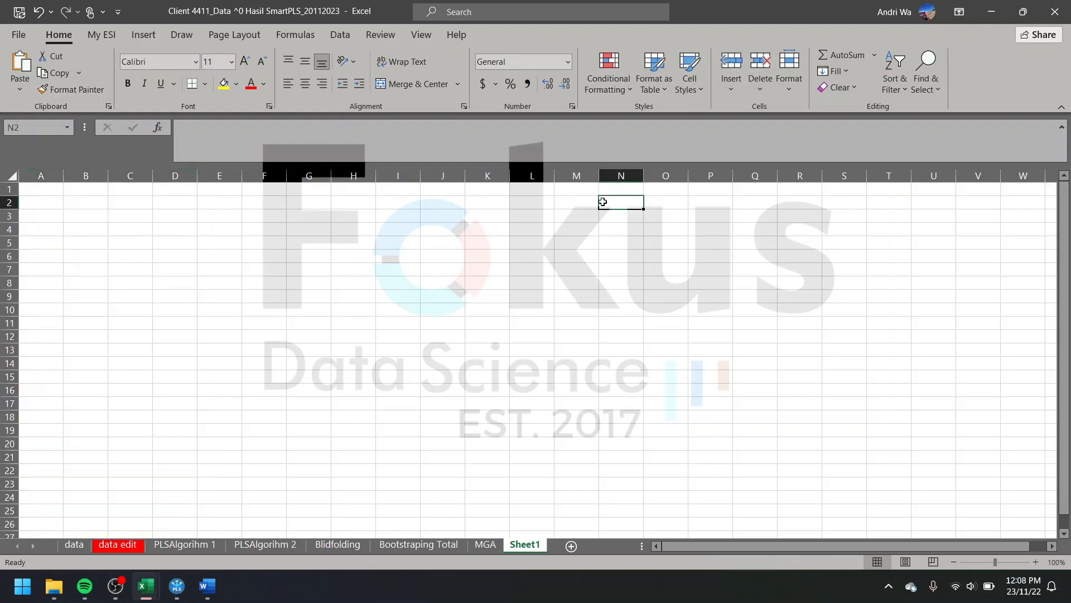
Step: Switch back to SmartPLS and view the R-square overview for group Z, ending on the complete data
{"action": "left_click", "coordinate": [989, 9]}
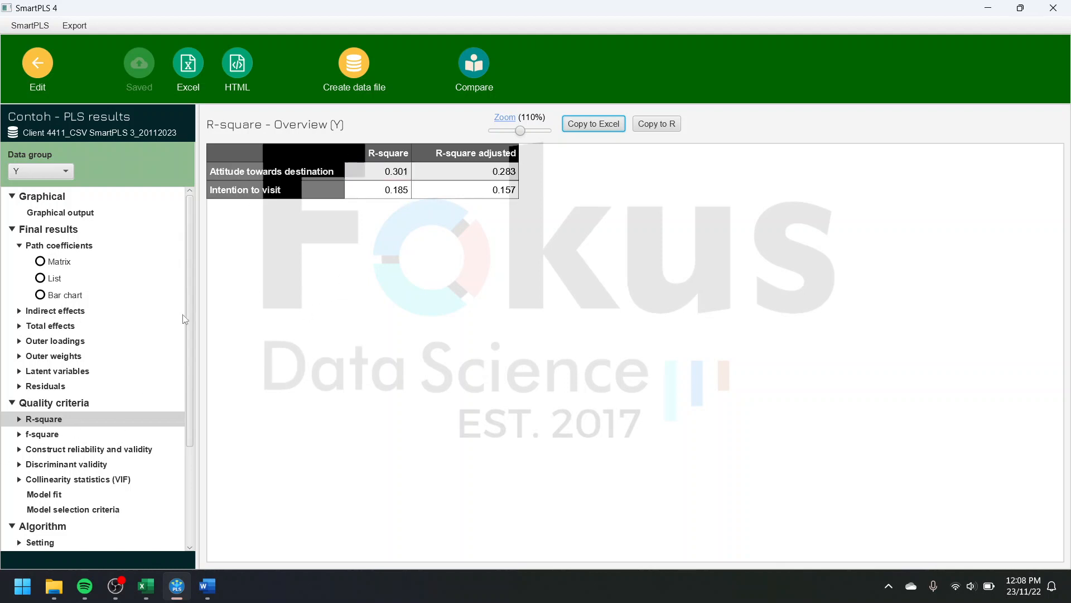
{"action": "left_click_drag", "start_coordinate": [190, 399], "coordinate": [180, 447]}
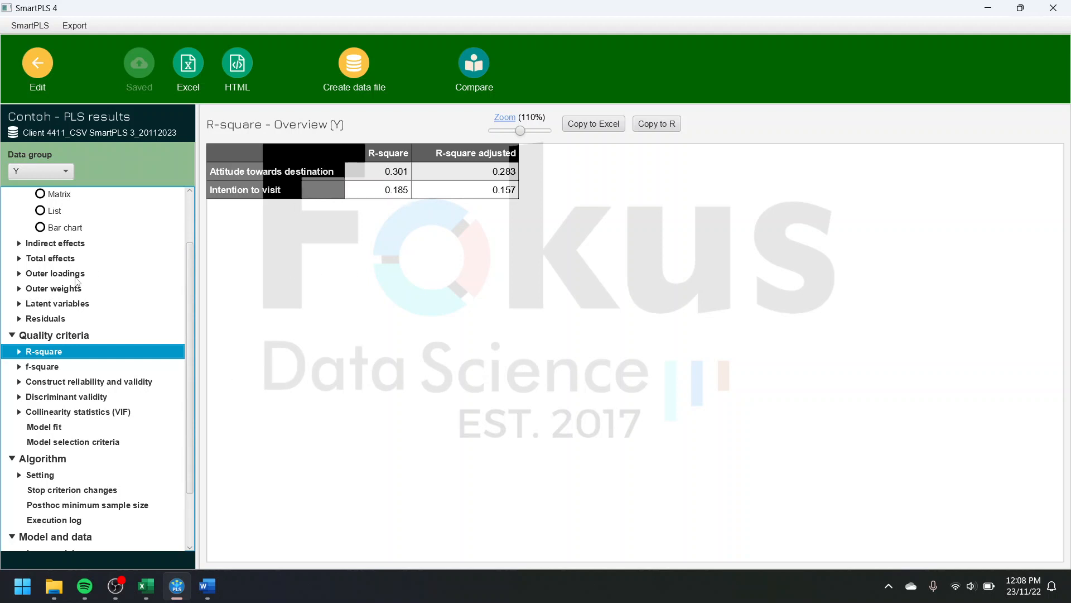
{"action": "left_click", "coordinate": [46, 168]}
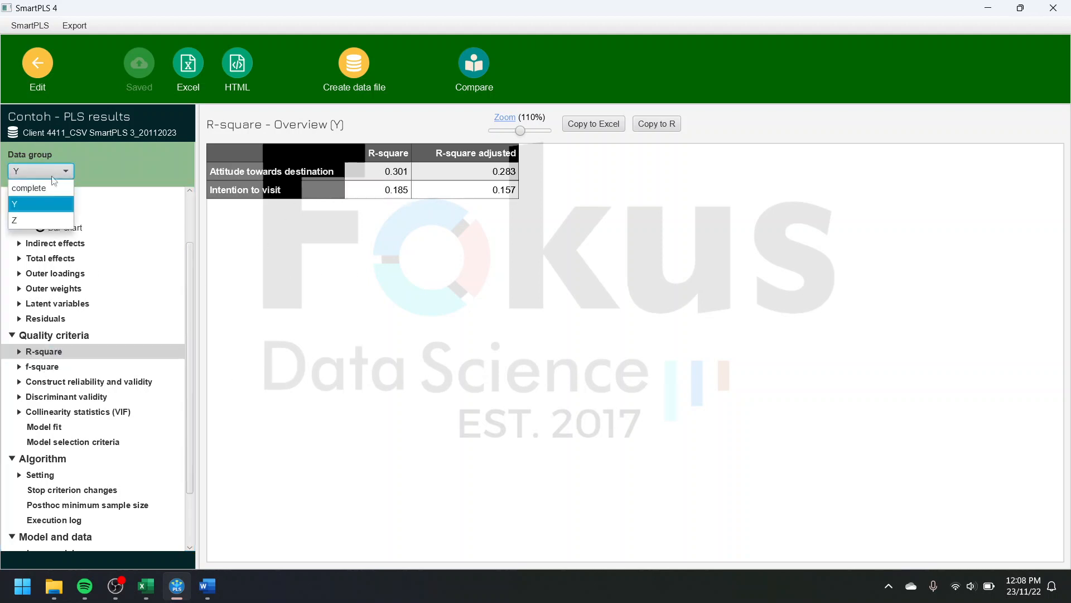
{"action": "left_click", "coordinate": [45, 219]}
{"action": "left_click", "coordinate": [49, 175]}
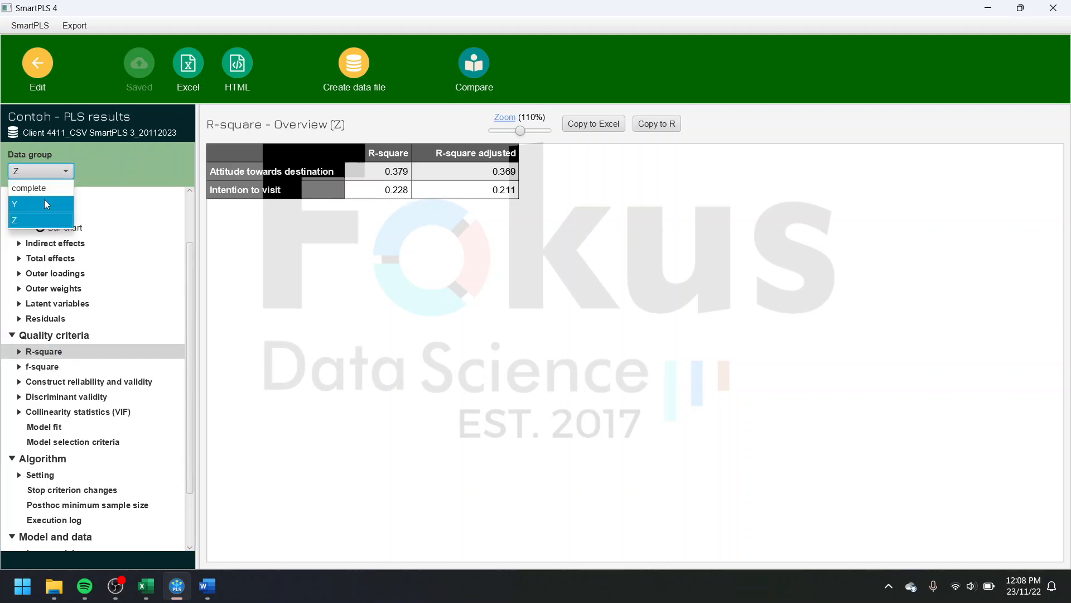
{"action": "left_click", "coordinate": [47, 194]}
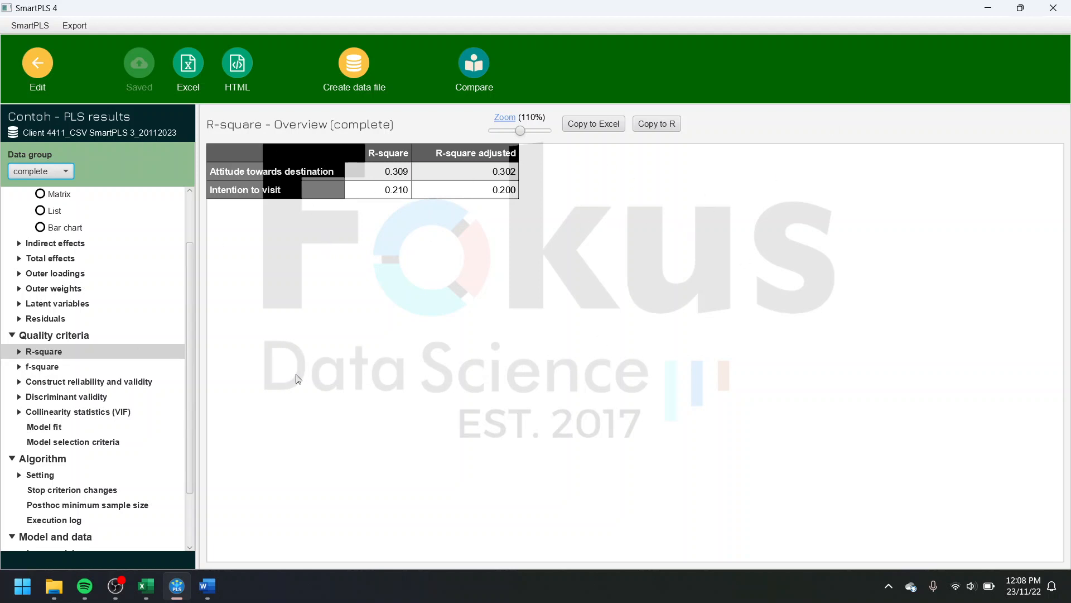
Step: Export the full results report as an Excel file named PLS on the Desktop, keeping the US number format and the rendered model image
{"action": "left_click", "coordinate": [189, 78]}
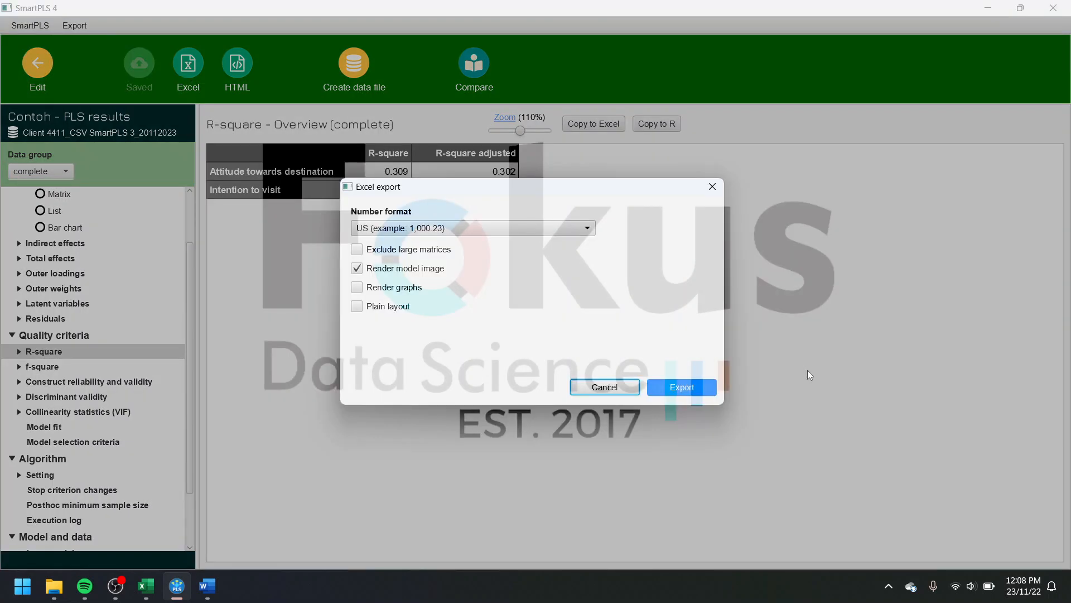
{"action": "left_click", "coordinate": [709, 389]}
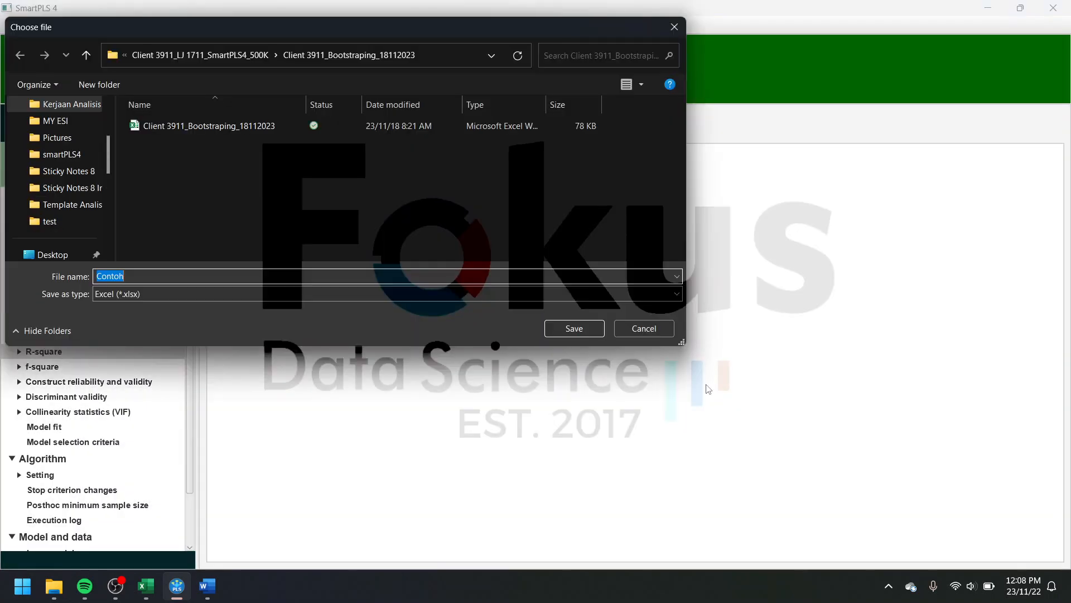
{"action": "scroll", "coordinate": [83, 202], "scroll_direction": "up", "scroll_amount": 3}
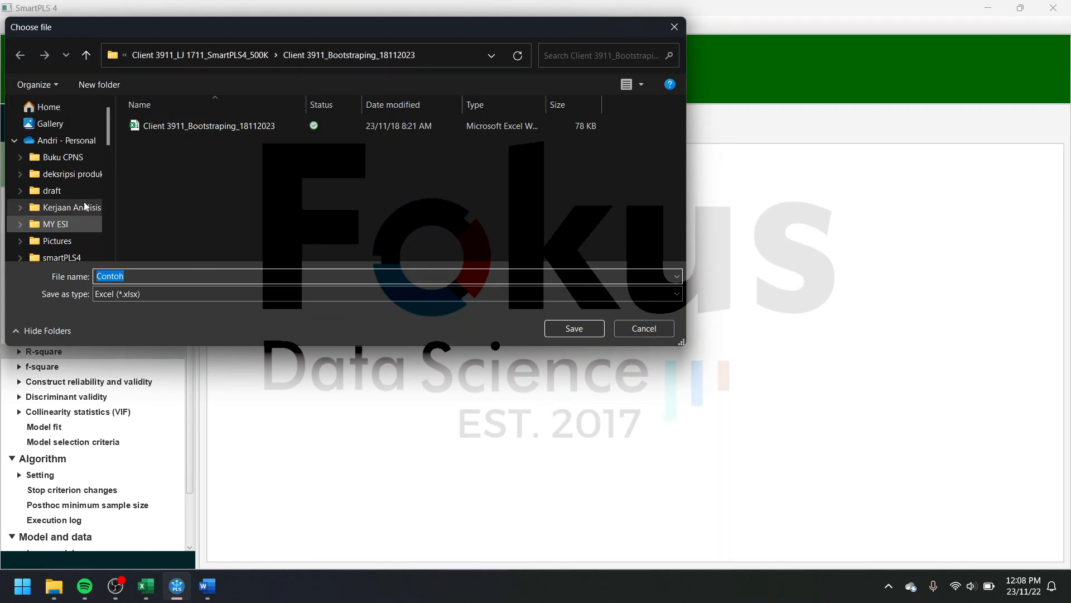
{"action": "scroll", "coordinate": [83, 202], "scroll_direction": "down", "scroll_amount": 10}
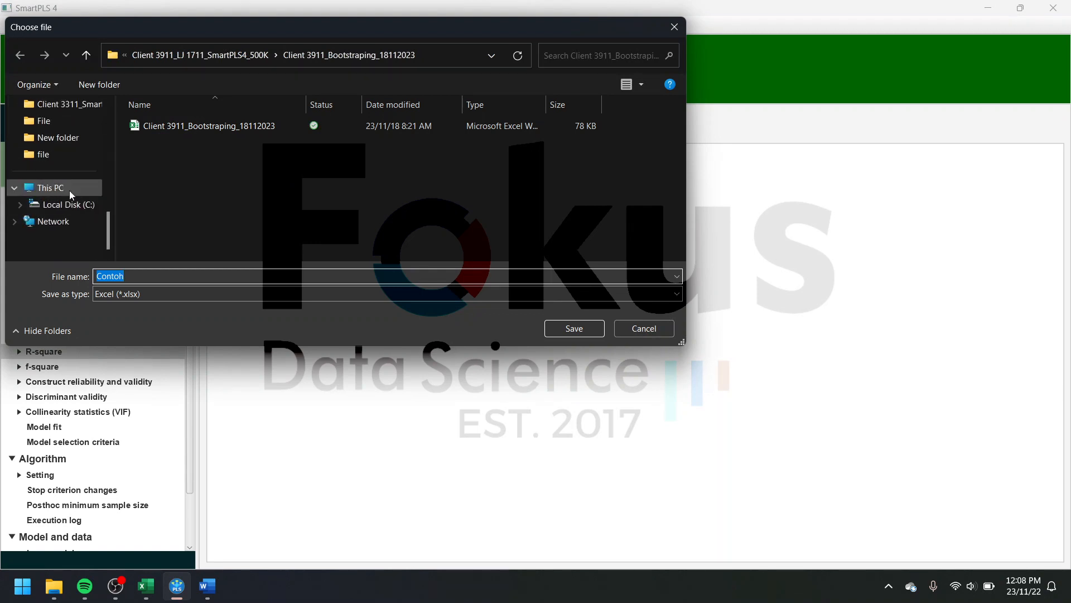
{"action": "left_click", "coordinate": [15, 188]}
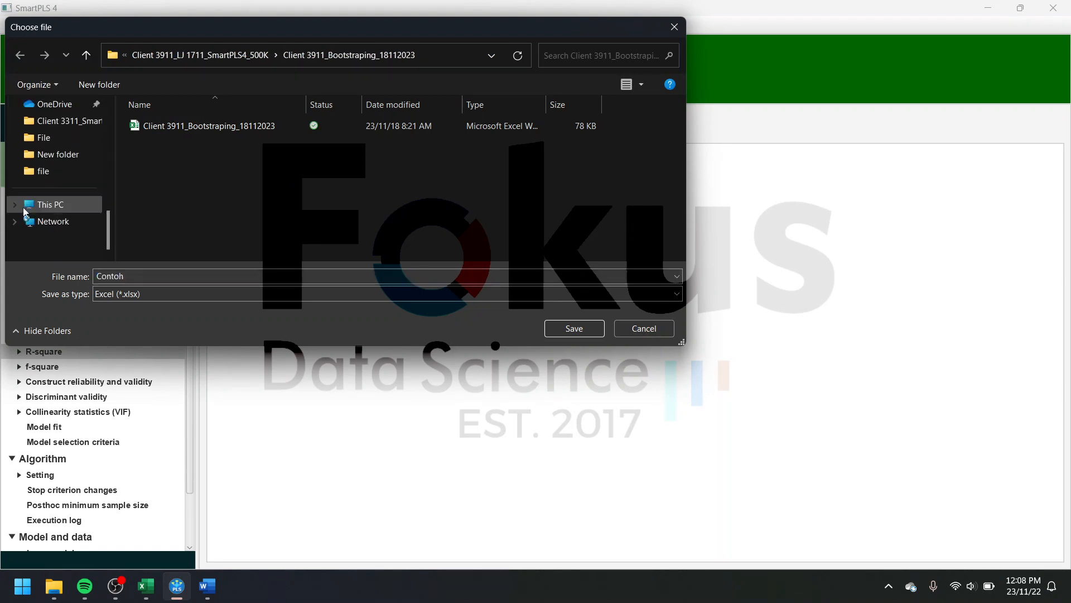
{"action": "left_click", "coordinate": [19, 207]}
{"action": "scroll", "coordinate": [39, 218], "scroll_direction": "up", "scroll_amount": 5}
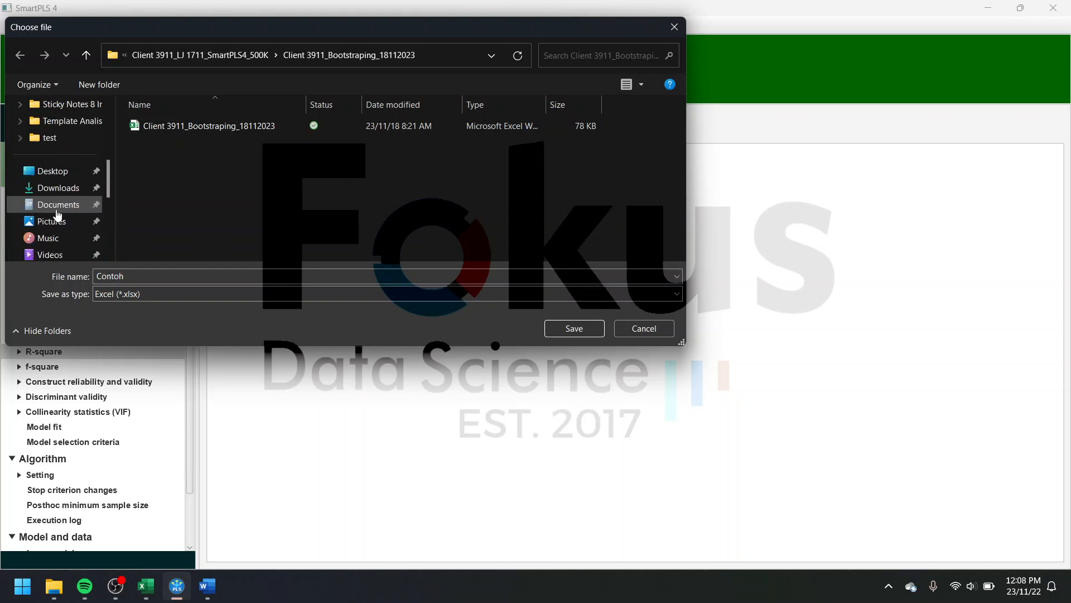
{"action": "left_click", "coordinate": [61, 173]}
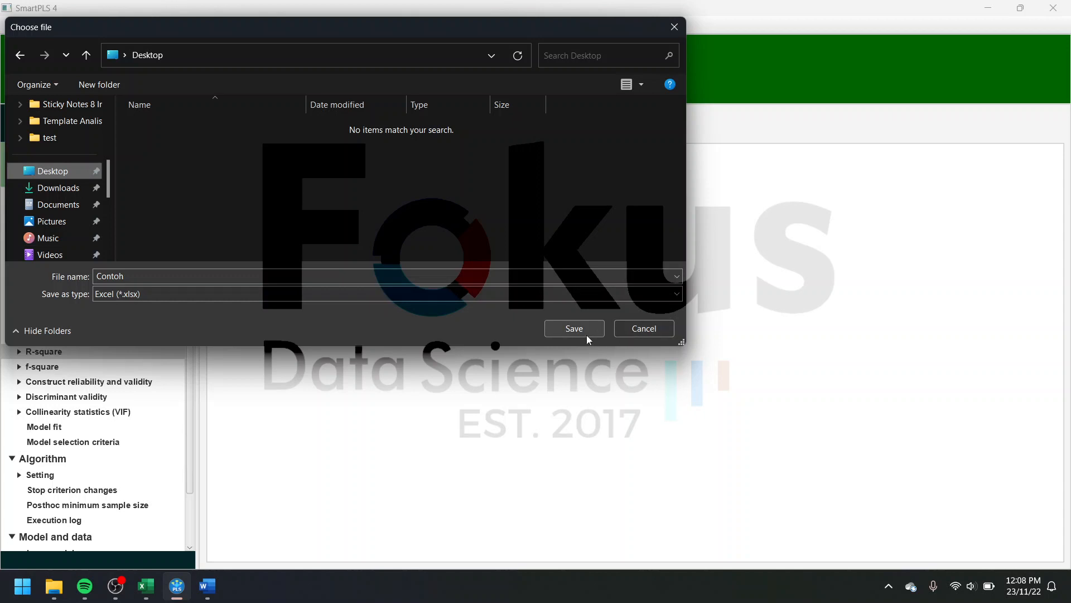
{"action": "left_click", "coordinate": [383, 274]}
{"action": "key", "text": "BackSpace"}
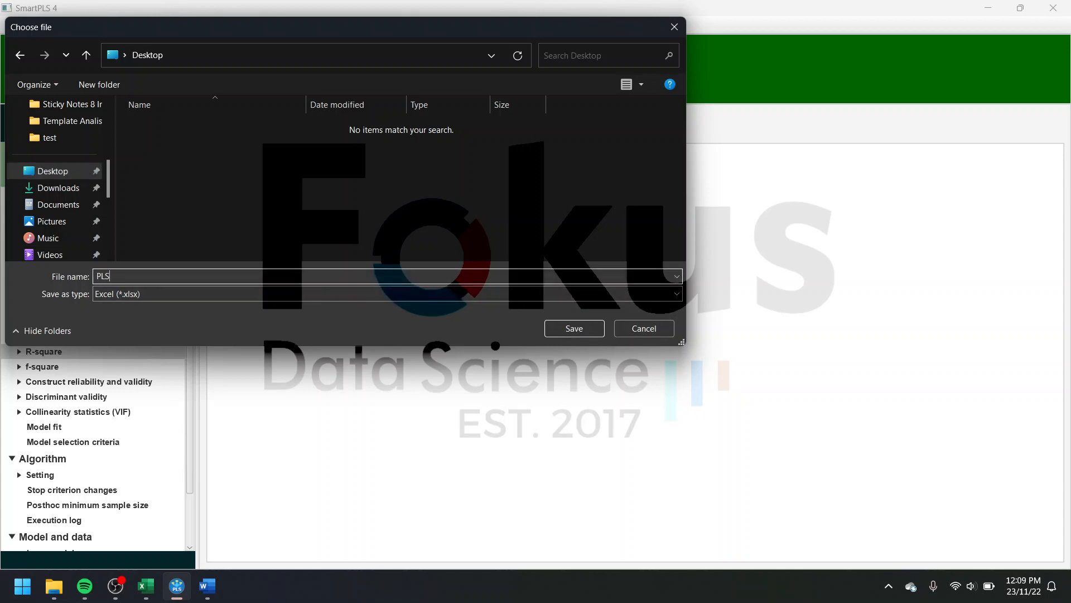
{"action": "left_click", "coordinate": [580, 328]}
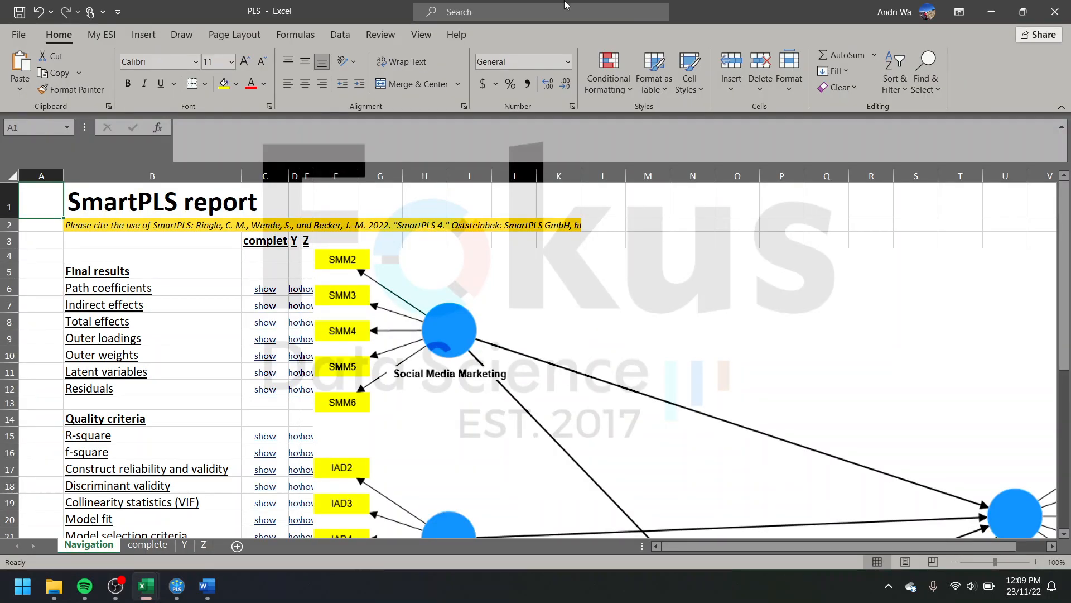
Step: On the exported workbook's Navigation sheet, widen columns D and E and move the model picture clear of the group link columns
{"action": "scroll", "coordinate": [954, 465], "scroll_direction": "down", "scroll_amount": 7}
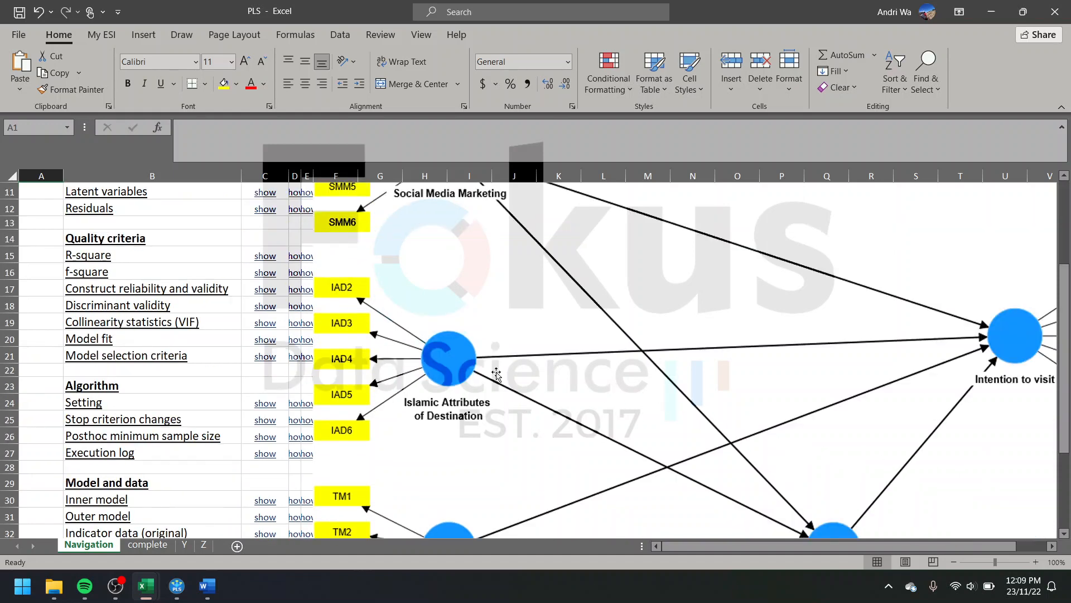
{"action": "scroll", "coordinate": [954, 465], "scroll_direction": "up", "scroll_amount": 5}
{"action": "left_click_drag", "start_coordinate": [403, 330], "coordinate": [495, 332]}
{"action": "scroll", "coordinate": [495, 333], "scroll_direction": "up", "scroll_amount": 2}
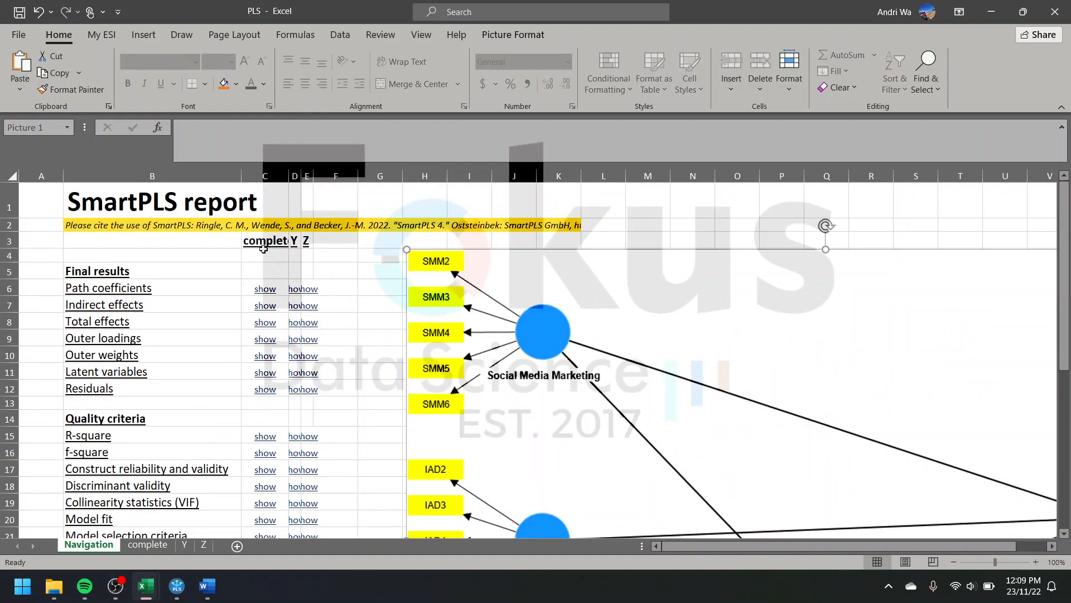
{"action": "left_click_drag", "start_coordinate": [302, 175], "coordinate": [335, 178]}
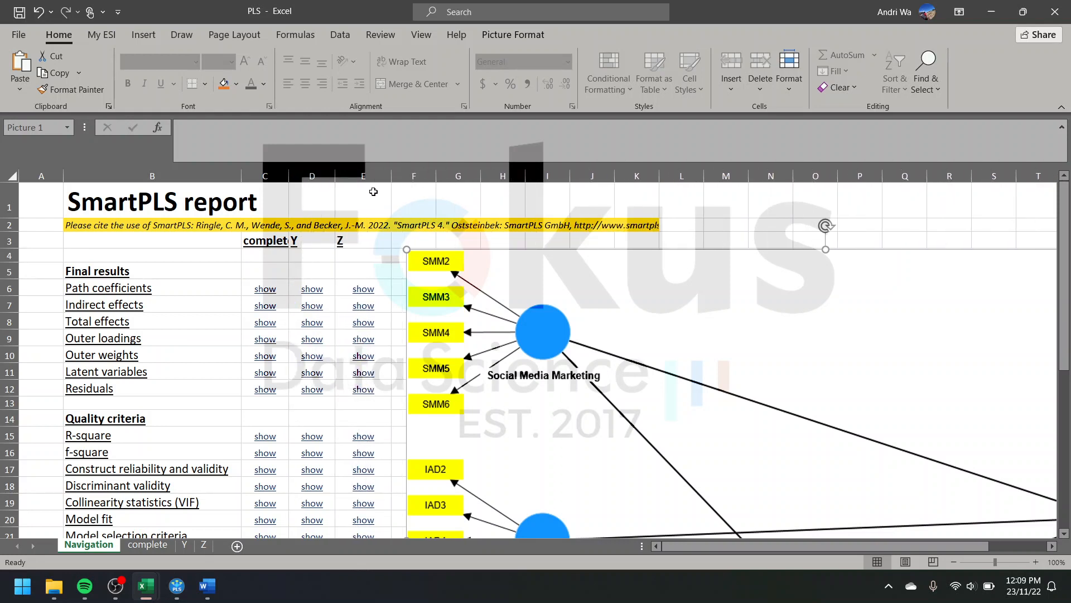
{"action": "left_click_drag", "start_coordinate": [465, 295], "coordinate": [546, 291]}
{"action": "scroll", "coordinate": [175, 455], "scroll_direction": "down", "scroll_amount": 2}
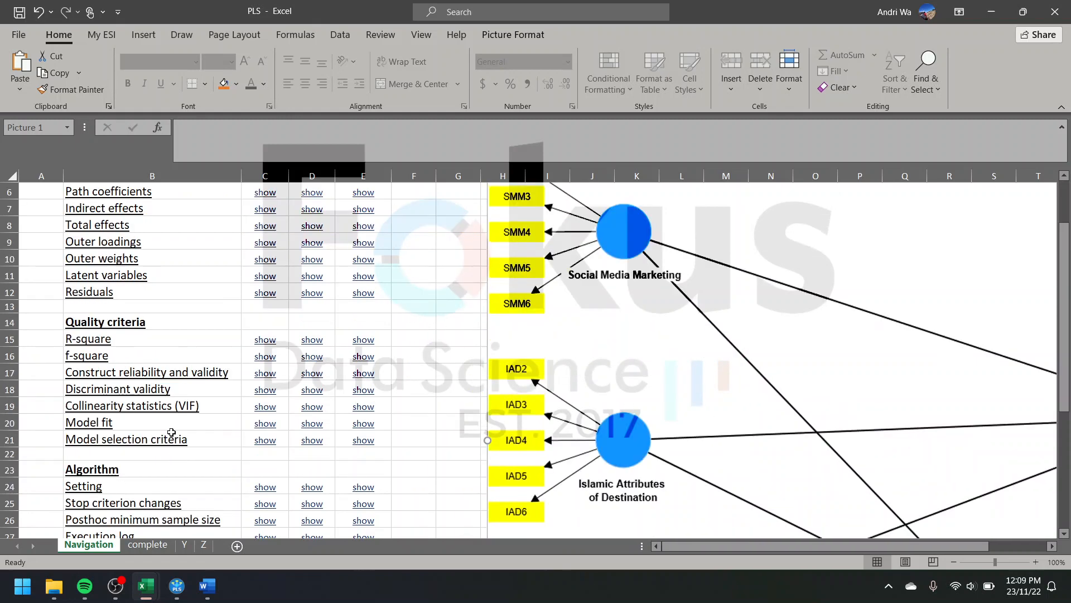
{"action": "scroll", "coordinate": [173, 438], "scroll_direction": "up", "scroll_amount": 2}
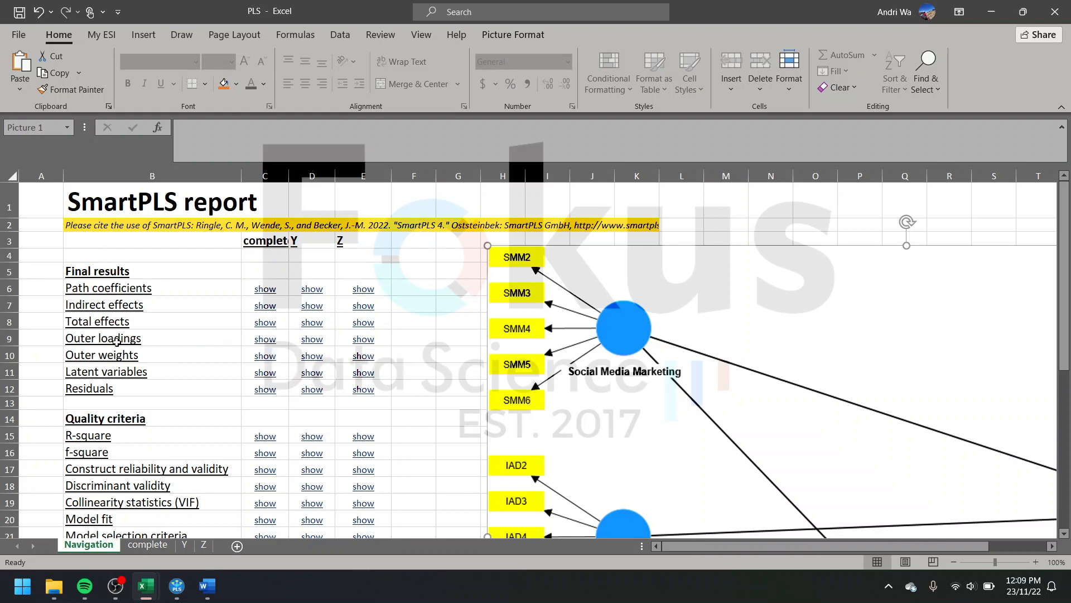
Step: Follow the Navigation sheet's outer loadings link for the complete data and examine the loadings matrix
{"action": "left_click", "coordinate": [266, 341]}
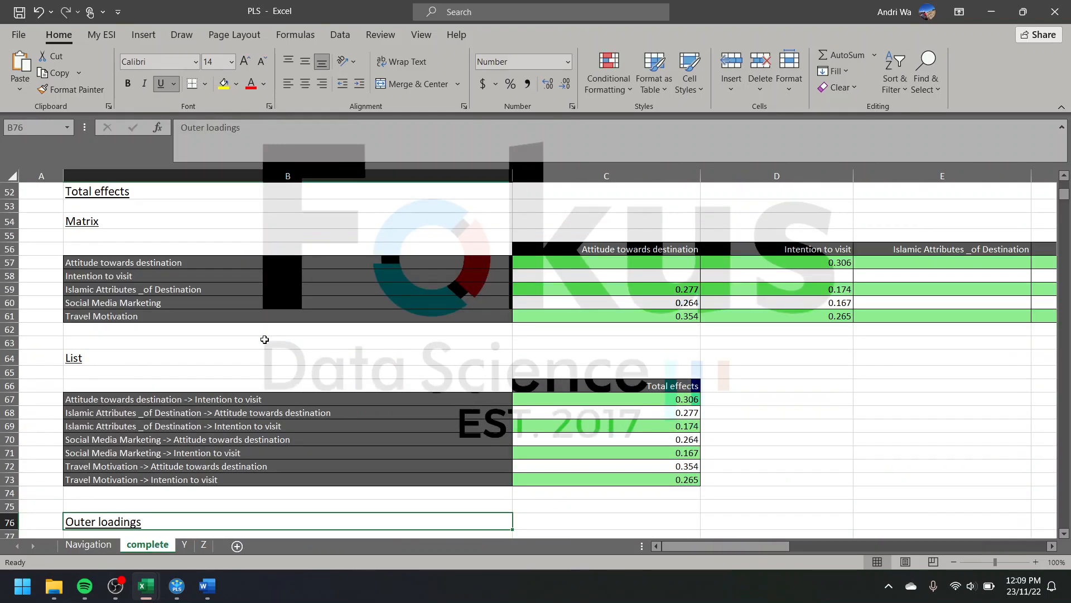
{"action": "scroll", "coordinate": [265, 363], "scroll_direction": "down", "scroll_amount": 5}
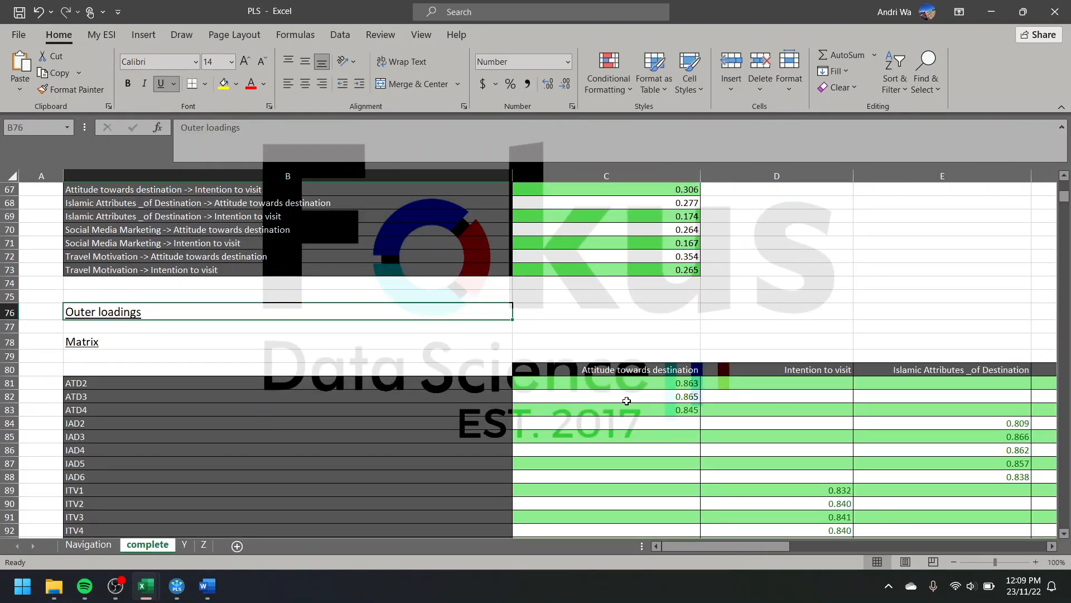
{"action": "scroll", "coordinate": [627, 401], "scroll_direction": "right", "scroll_amount": 4}
{"action": "scroll", "coordinate": [627, 400], "scroll_direction": "left", "scroll_amount": 4}
Step: Return to the Navigation sheet, follow the outer loadings link for group Y and examine its loadings matrix
{"action": "left_click", "coordinate": [101, 545]}
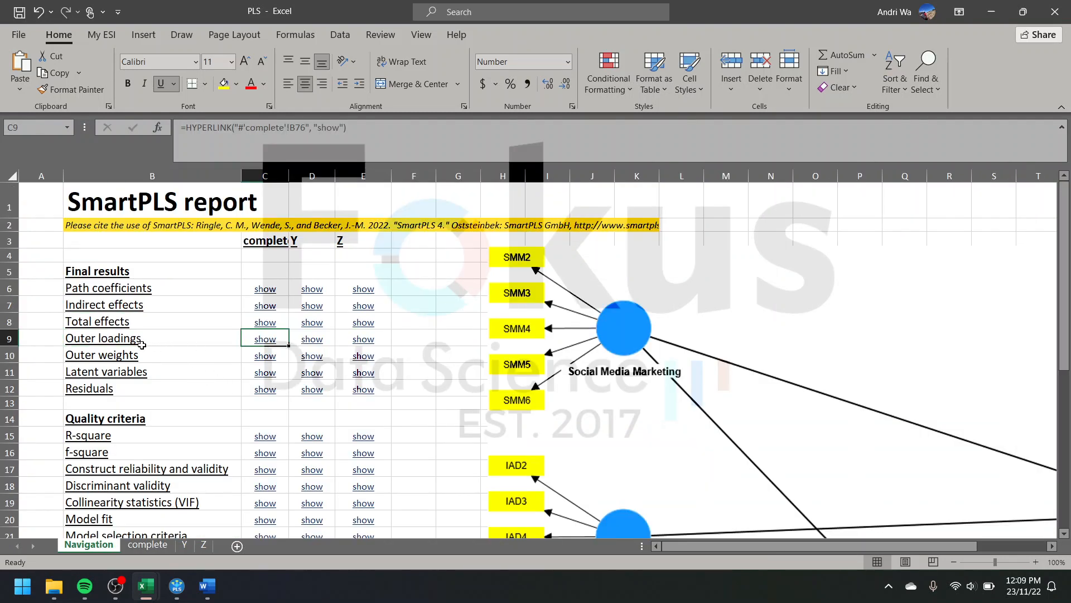
{"action": "left_click", "coordinate": [312, 340]}
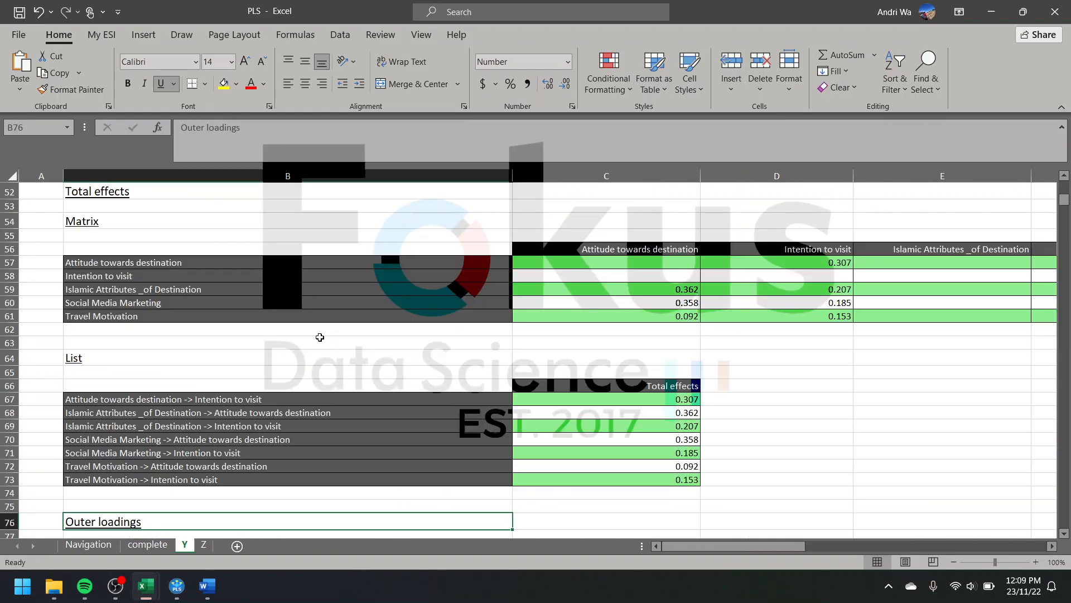
{"action": "scroll", "coordinate": [320, 337], "scroll_direction": "down", "scroll_amount": 5}
{"action": "scroll", "coordinate": [394, 401], "scroll_direction": "right", "scroll_amount": 1}
{"action": "scroll", "coordinate": [395, 402], "scroll_direction": "left", "scroll_amount": 1}
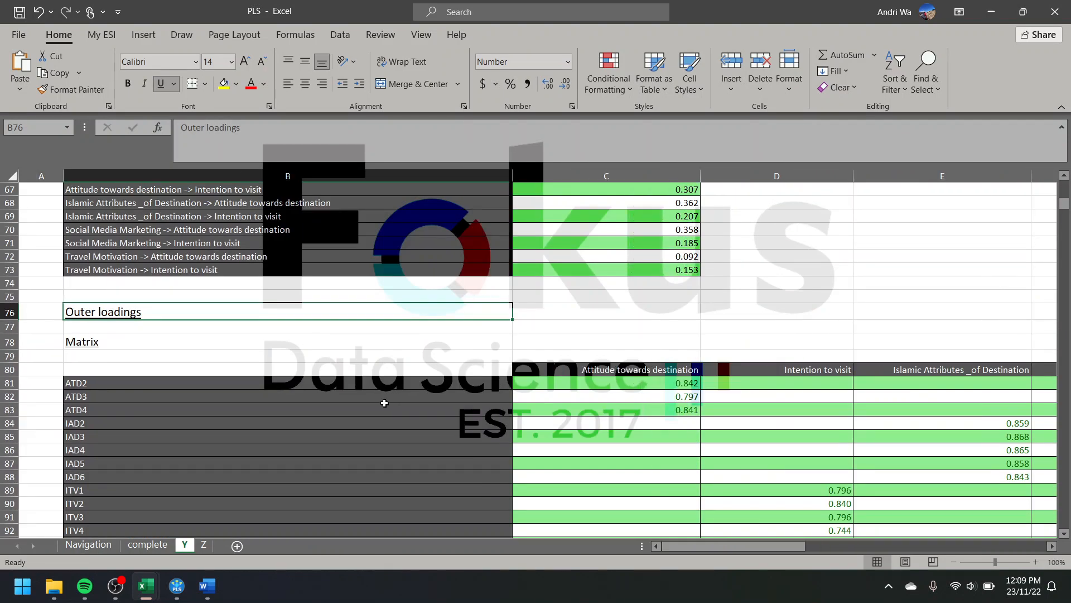
{"action": "scroll", "coordinate": [385, 403], "scroll_direction": "right", "scroll_amount": 3}
{"action": "scroll", "coordinate": [385, 403], "scroll_direction": "down", "scroll_amount": 7}
{"action": "scroll", "coordinate": [384, 403], "scroll_direction": "up", "scroll_amount": 5}
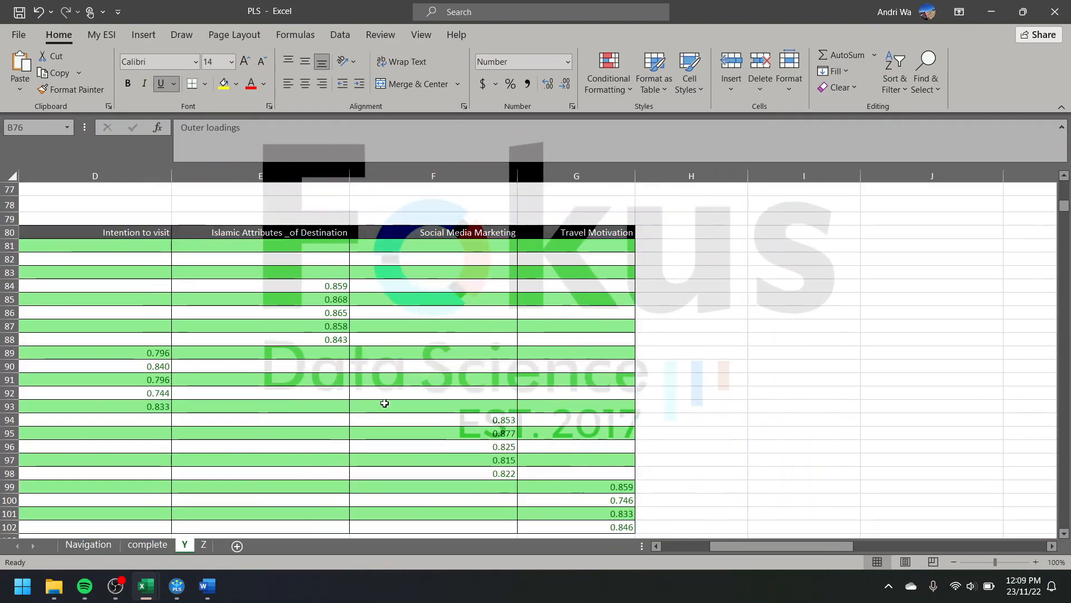
{"action": "scroll", "coordinate": [384, 402], "scroll_direction": "left", "scroll_amount": 1}
{"action": "scroll", "coordinate": [384, 403], "scroll_direction": "left", "scroll_amount": 2}
{"action": "scroll", "coordinate": [203, 455], "scroll_direction": "down", "scroll_amount": 2}
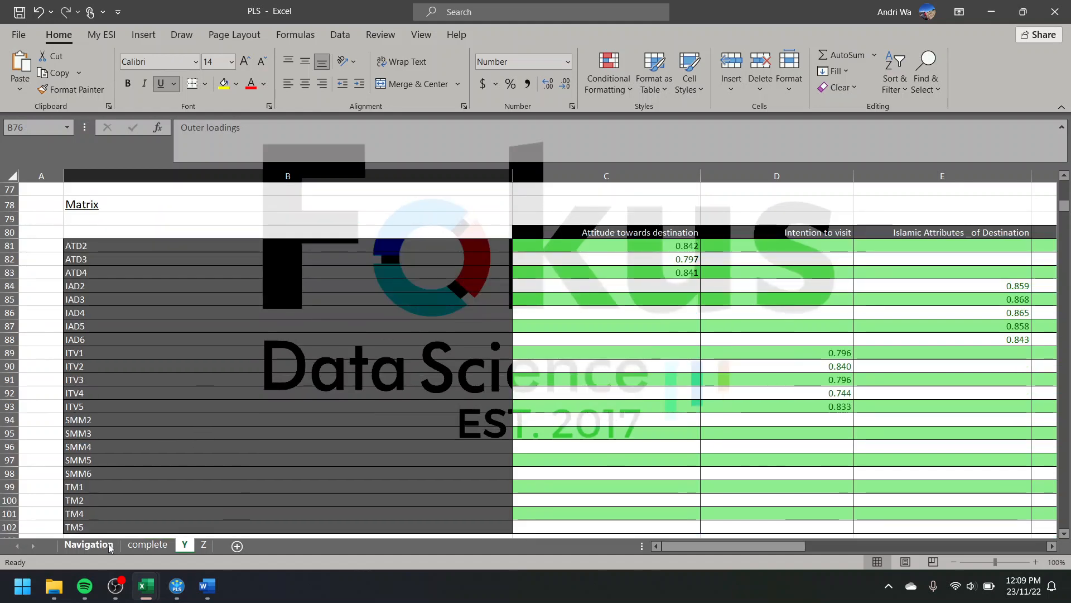
Step: Return to the Navigation sheet, follow the outer loadings link for group Z and examine its loadings matrix
{"action": "left_click", "coordinate": [108, 545]}
{"action": "left_click", "coordinate": [367, 343]}
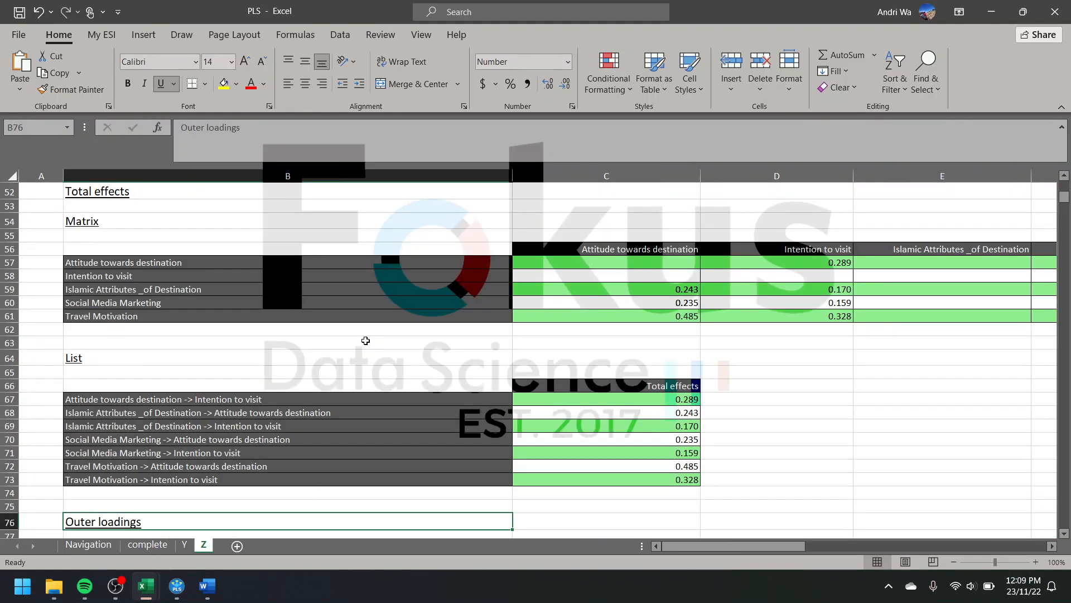
{"action": "scroll", "coordinate": [364, 343], "scroll_direction": "down", "scroll_amount": 5}
{"action": "left_click", "coordinate": [278, 354]}
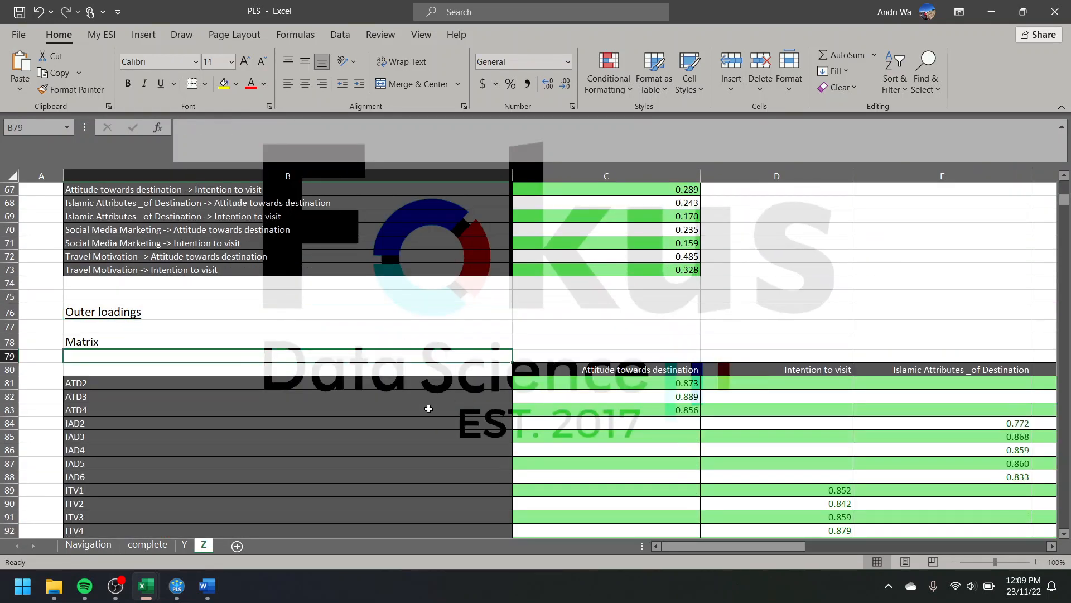
{"action": "scroll", "coordinate": [430, 412], "scroll_direction": "right", "scroll_amount": 5}
{"action": "scroll", "coordinate": [409, 402], "scroll_direction": "left", "scroll_amount": 5}
{"action": "left_click", "coordinate": [181, 584]}
{"action": "left_click", "coordinate": [177, 587]}
{"action": "scroll", "coordinate": [482, 336], "scroll_direction": "down", "scroll_amount": 5}
{"action": "scroll", "coordinate": [482, 336], "scroll_direction": "right", "scroll_amount": 5}
{"action": "scroll", "coordinate": [474, 335], "scroll_direction": "up", "scroll_amount": 5}
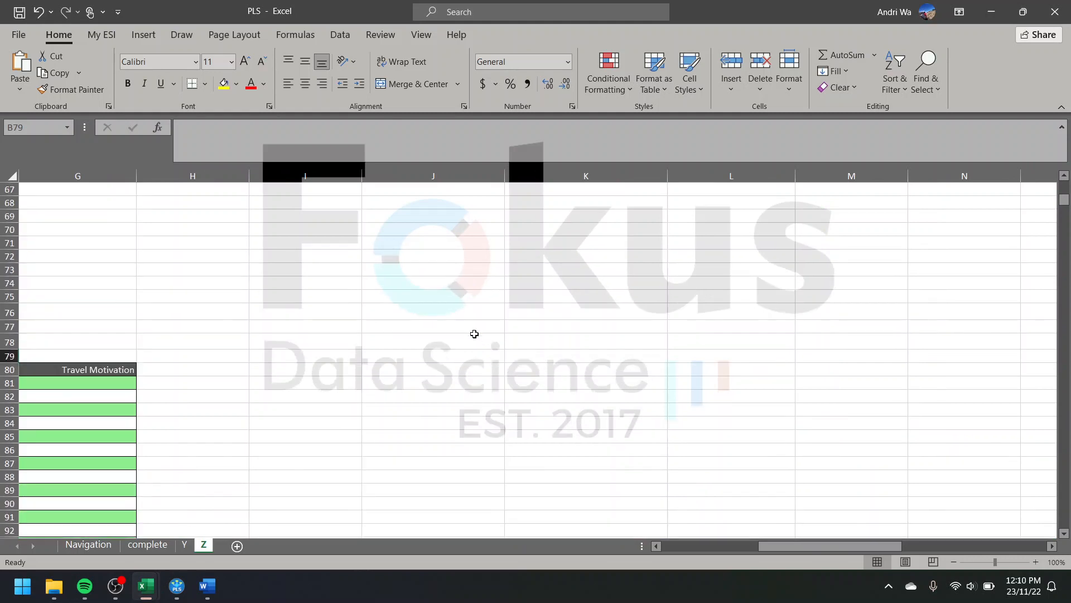
{"action": "scroll", "coordinate": [409, 347], "scroll_direction": "left", "scroll_amount": 5}
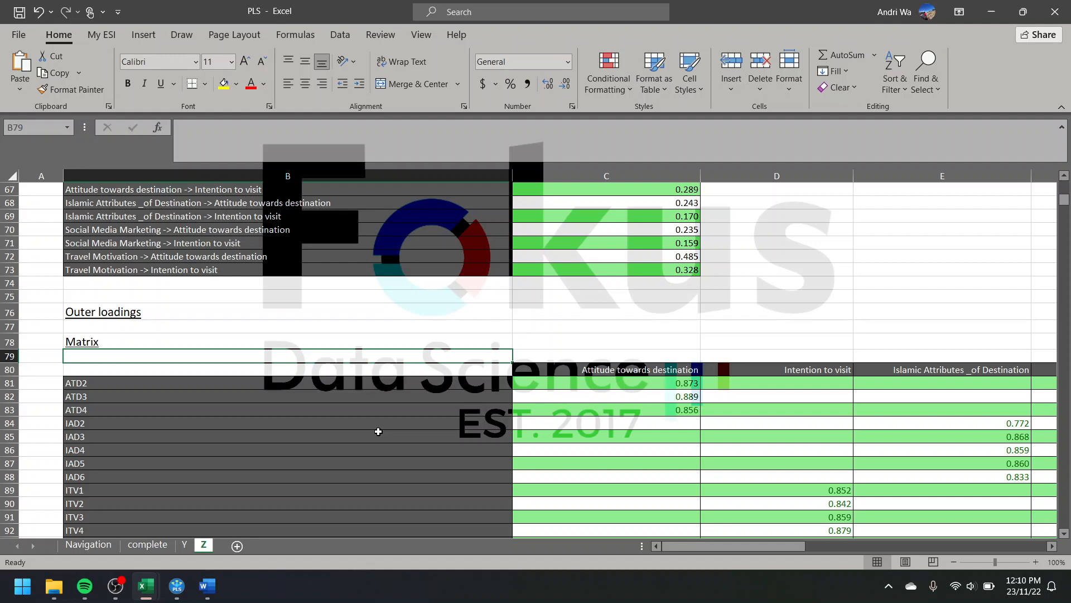
Step: Look over the path coefficients and indirect effects on the complete sheet and go back to the Navigation sheet
{"action": "left_click", "coordinate": [147, 545]}
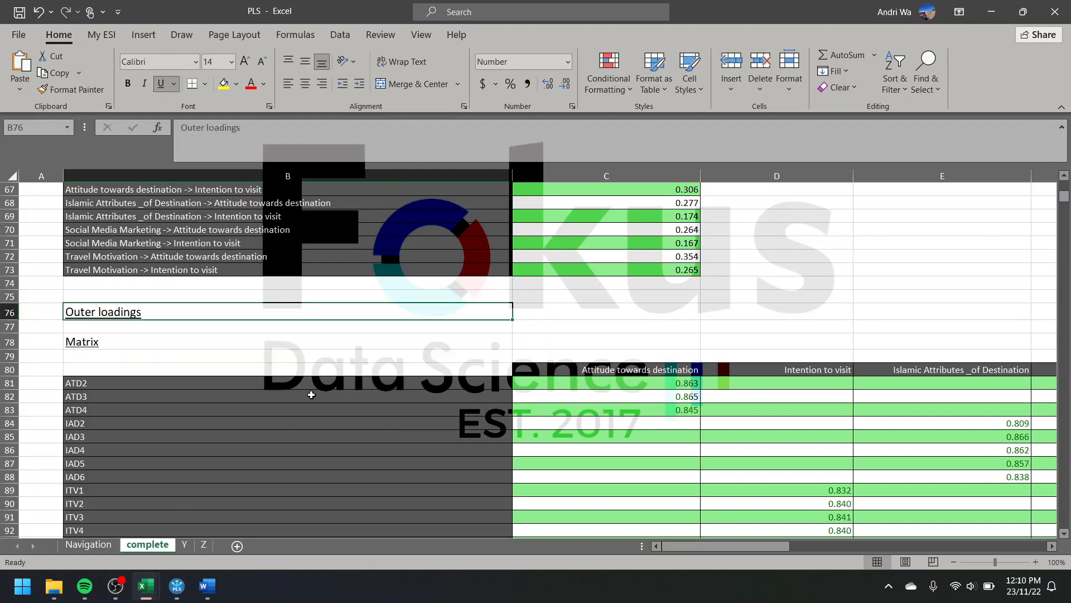
{"action": "scroll", "coordinate": [311, 394], "scroll_direction": "up", "scroll_amount": 15}
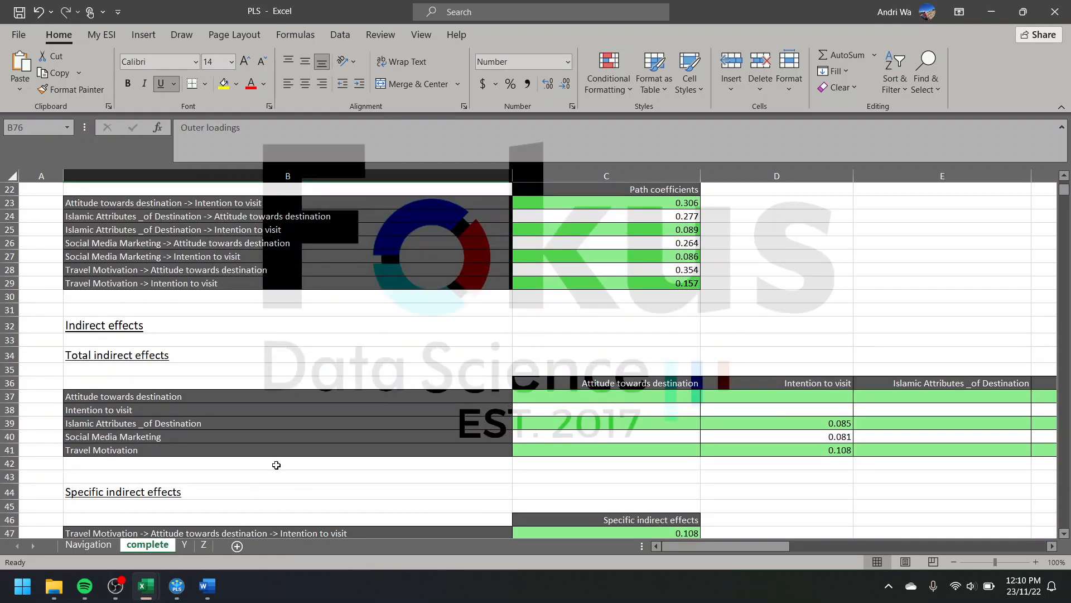
{"action": "left_click", "coordinate": [88, 545]}
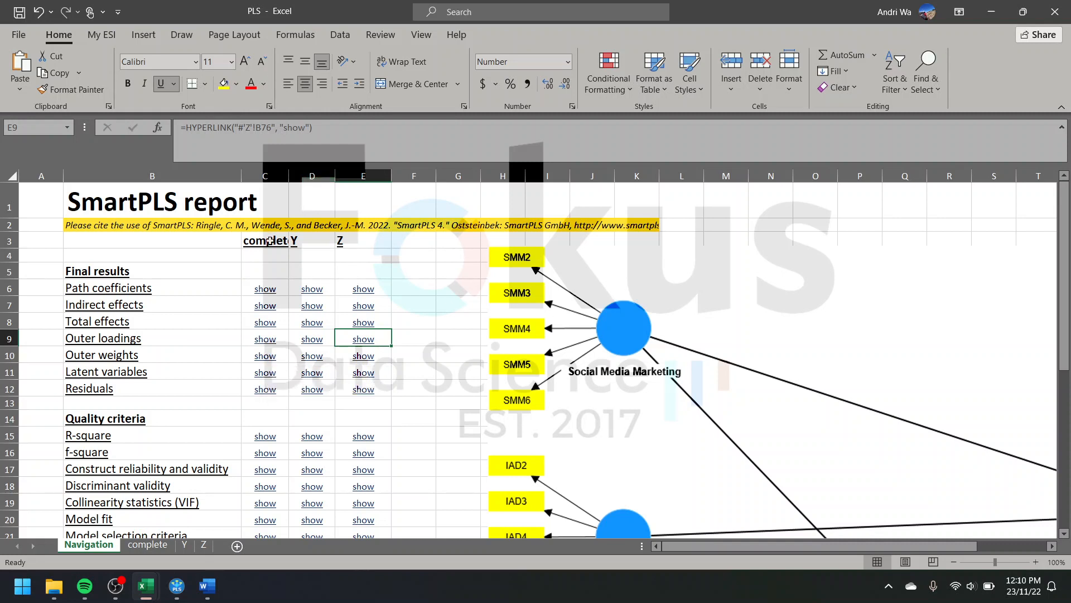
Step: Switch to SmartPLS and leave the results report for the Contoh model editor
{"action": "left_click", "coordinate": [177, 587]}
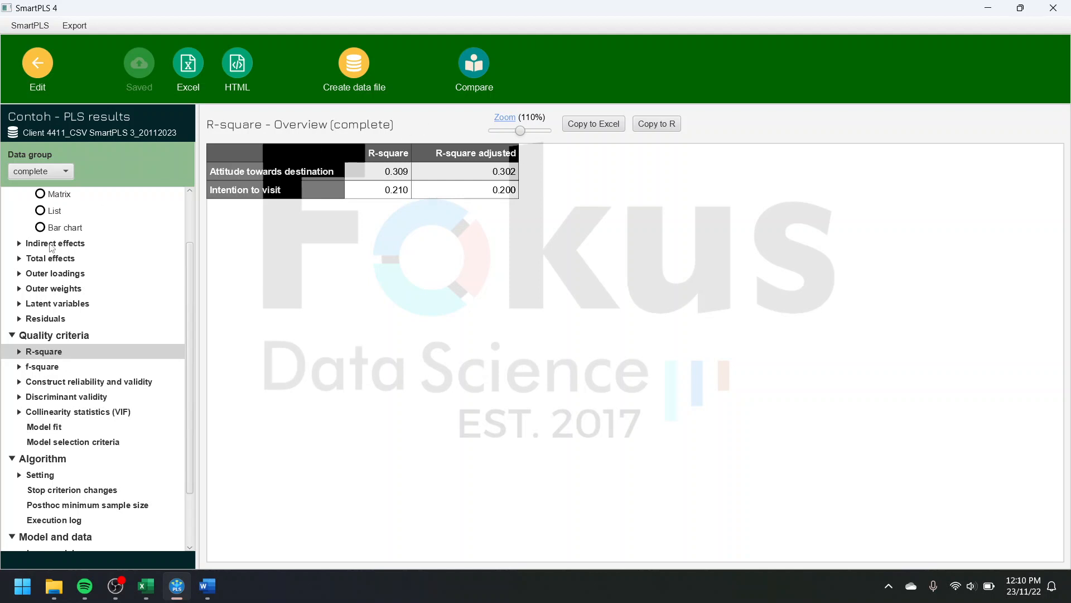
{"action": "scroll", "coordinate": [53, 249], "scroll_direction": "up", "scroll_amount": 2}
{"action": "left_click", "coordinate": [37, 64]}
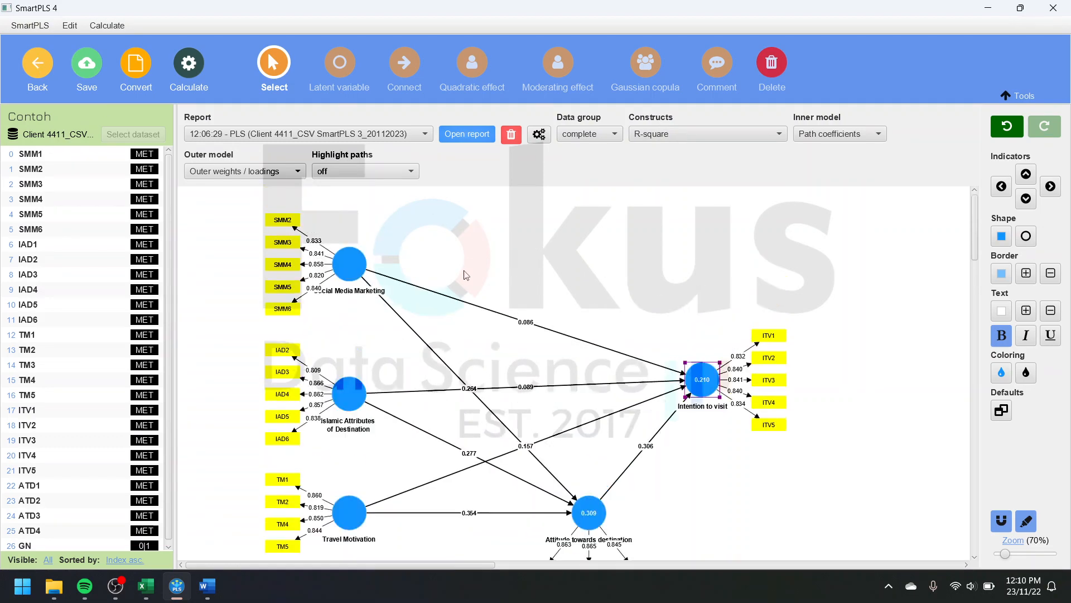
Step: Run Blindfolding on the Contoh model with an omission distance of 8 and open the report
{"action": "left_click", "coordinate": [200, 73]}
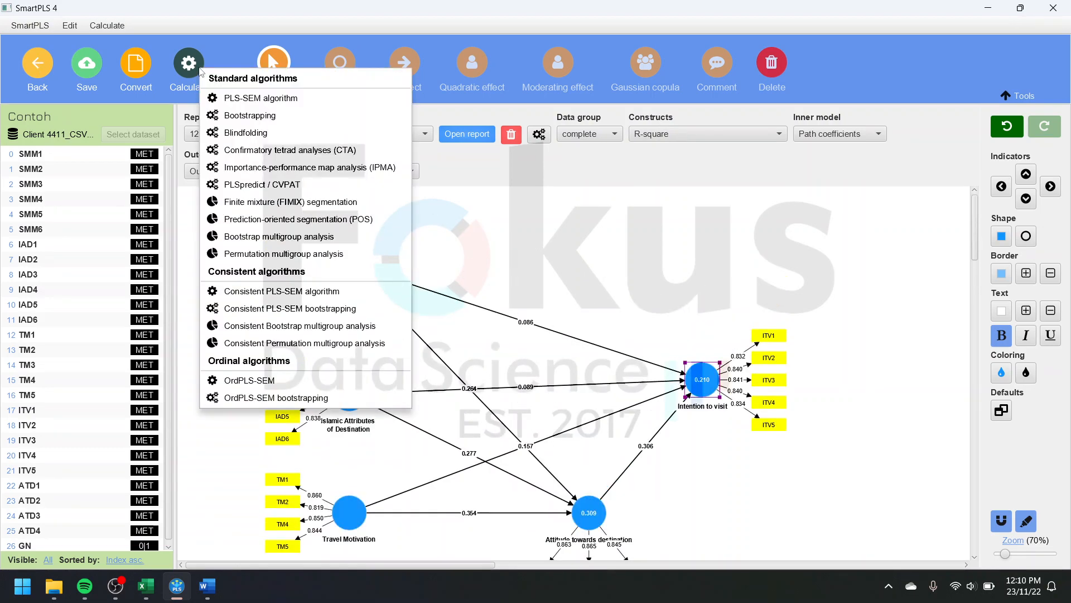
{"action": "left_click", "coordinate": [306, 134]}
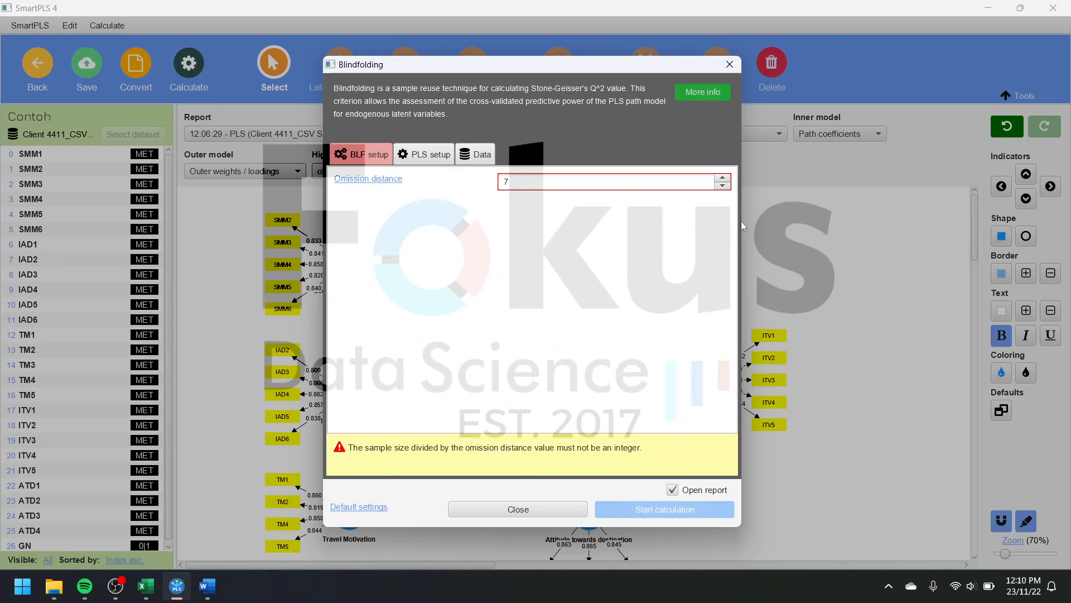
{"action": "left_click", "coordinate": [722, 179]}
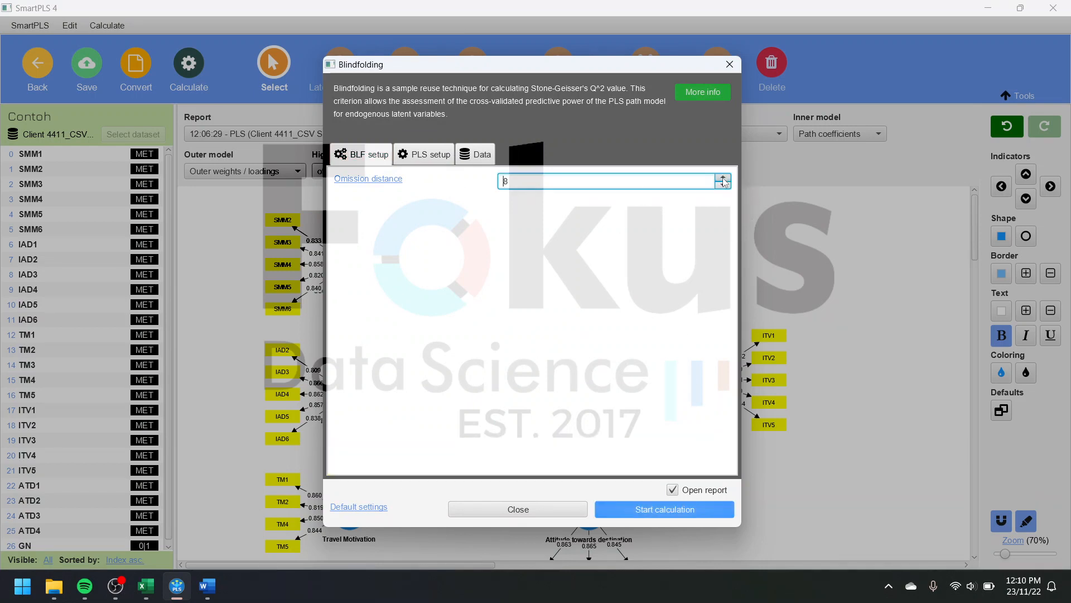
{"action": "left_click", "coordinate": [670, 510]}
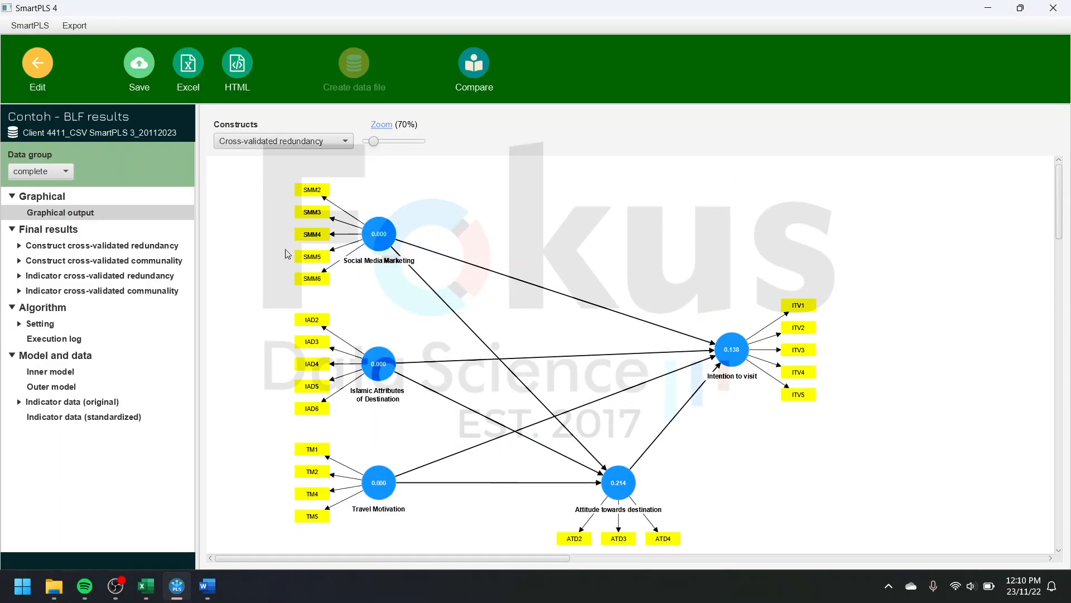
Step: Examine the blindfolding diagram and the total construct cross-validated redundancy for the complete data, group Y and group Z
{"action": "scroll", "coordinate": [401, 385], "scroll_direction": "down", "scroll_amount": 4}
{"action": "scroll", "coordinate": [429, 381], "scroll_direction": "up", "scroll_amount": 3}
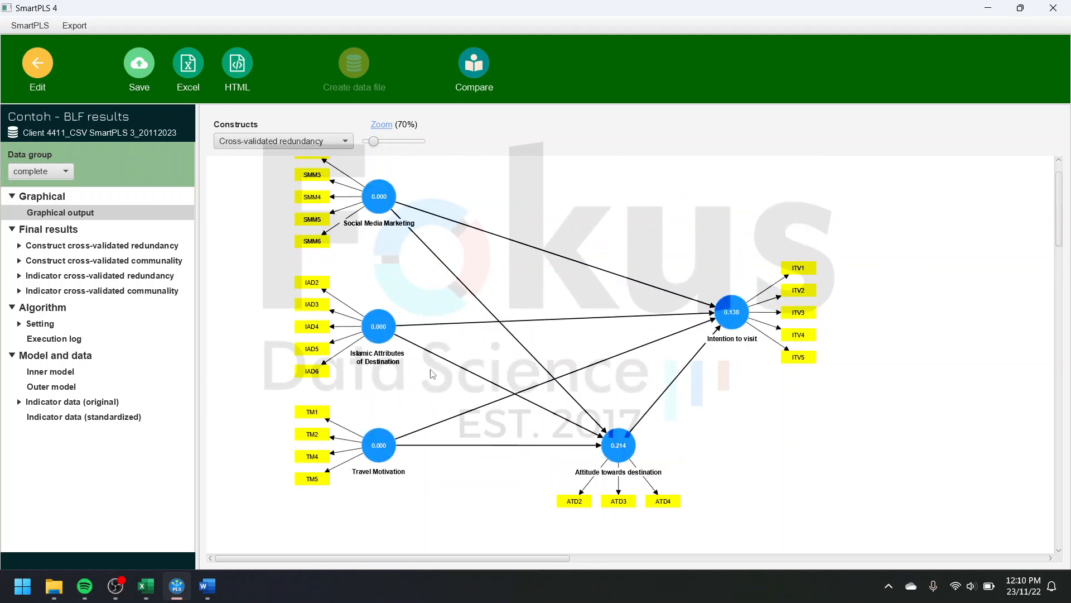
{"action": "left_click", "coordinate": [70, 248]}
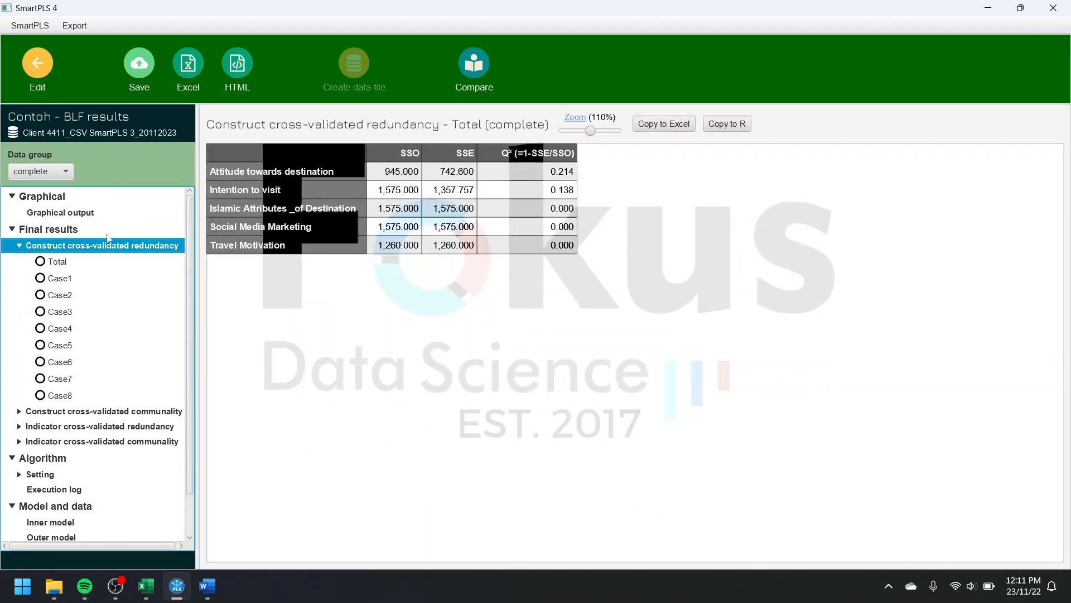
{"action": "left_click", "coordinate": [52, 262]}
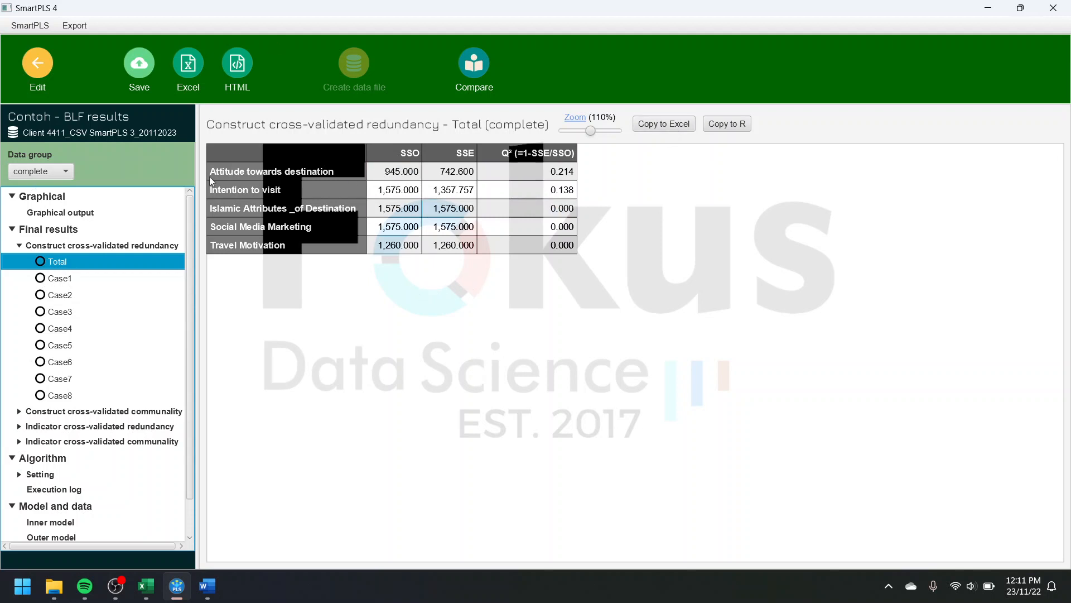
{"action": "left_click", "coordinate": [38, 170]}
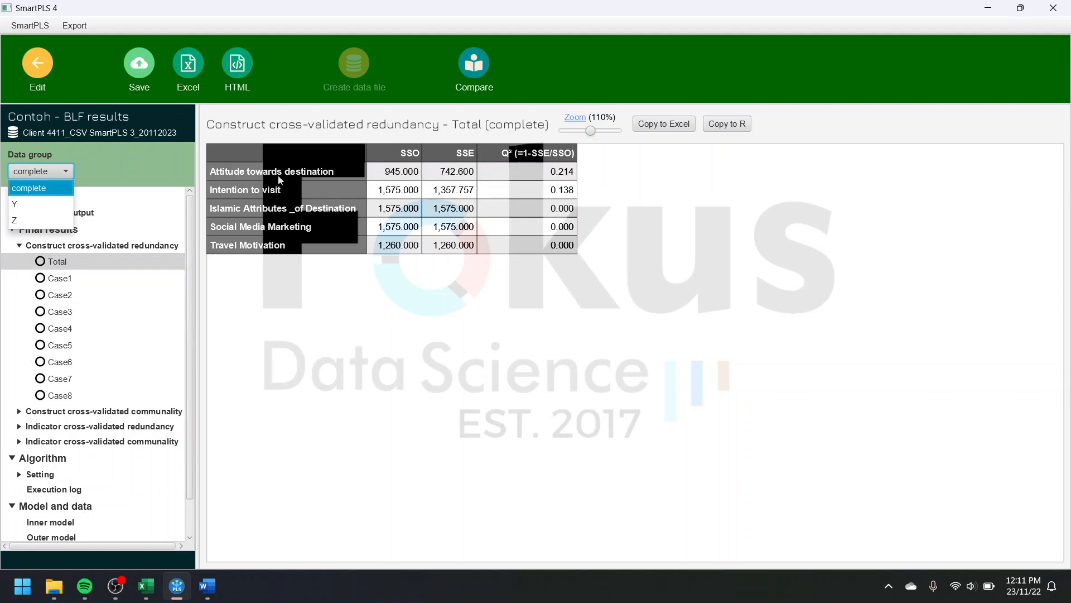
{"action": "left_click", "coordinate": [46, 204]}
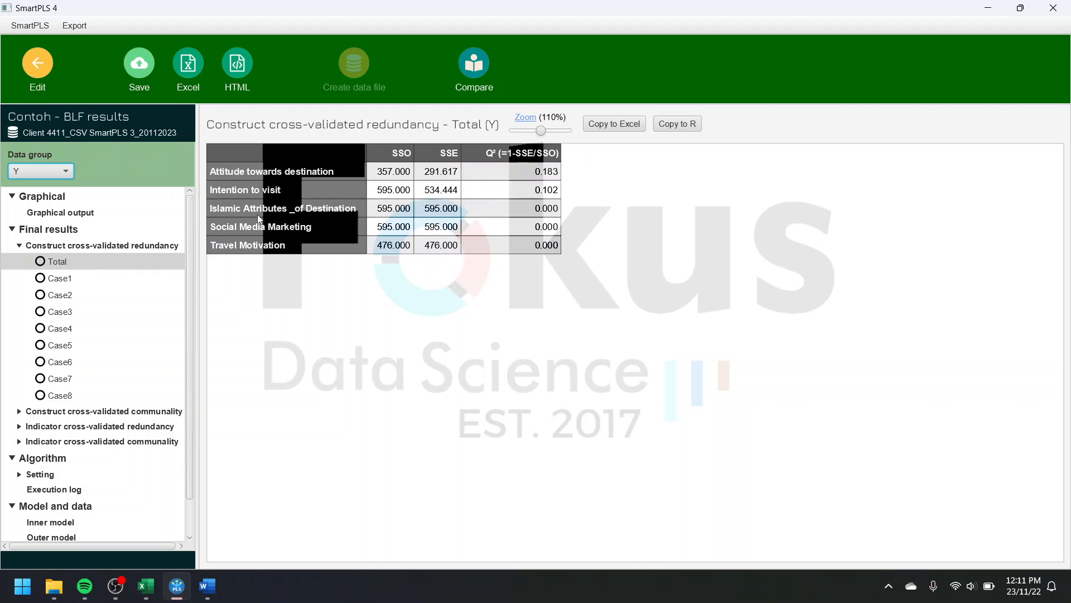
{"action": "left_click", "coordinate": [66, 174]}
{"action": "left_click", "coordinate": [49, 217]}
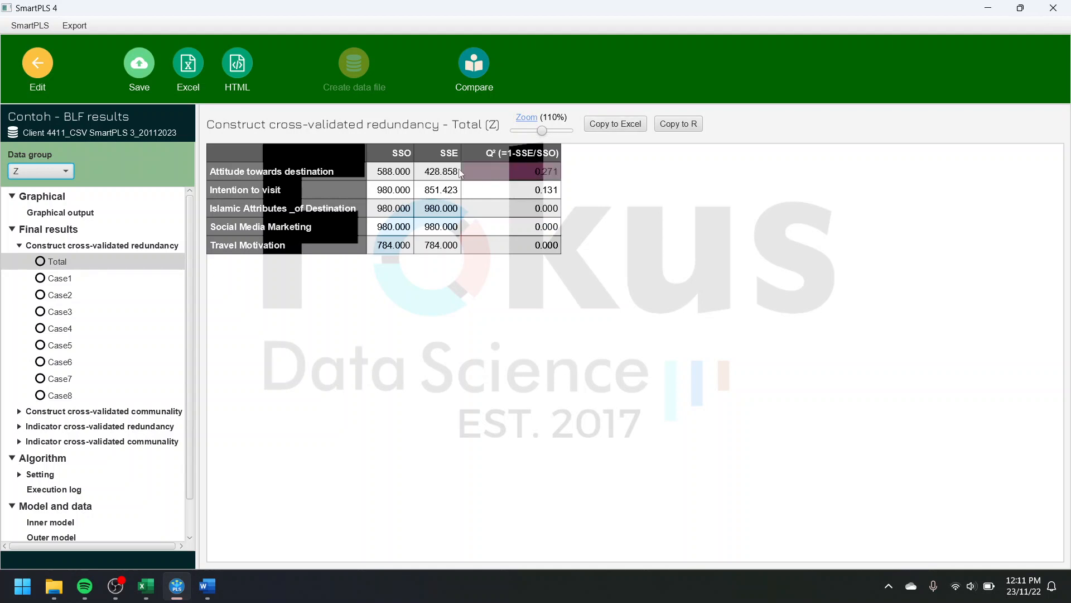
Step: Save the blindfolding report in the Contoh project as "Contoh - BLF" and return to the model editor
{"action": "left_click", "coordinate": [143, 75]}
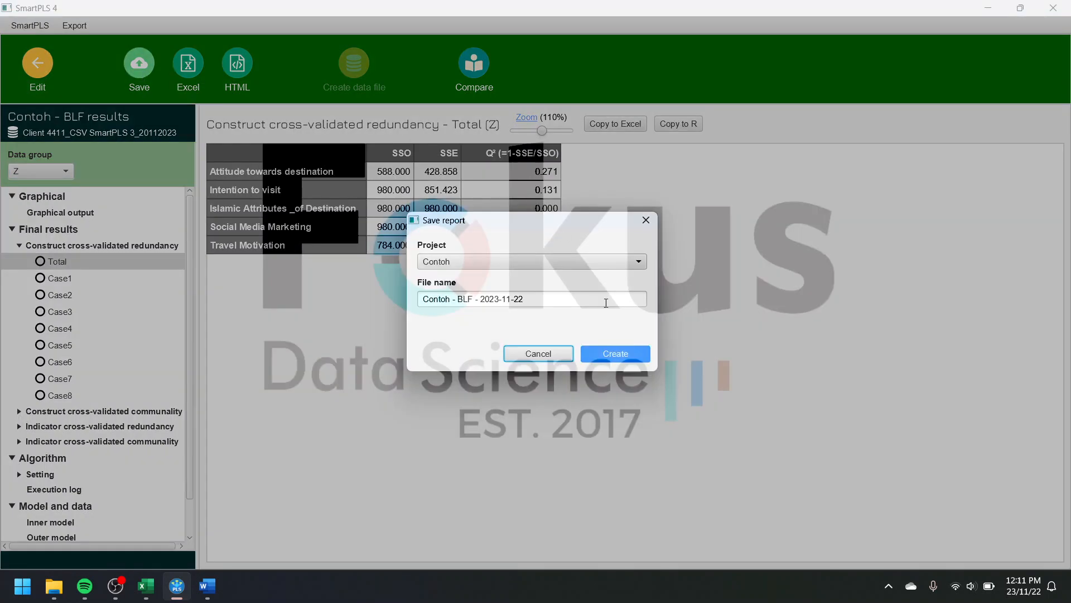
{"action": "left_click_drag", "start_coordinate": [525, 299], "coordinate": [469, 300]}
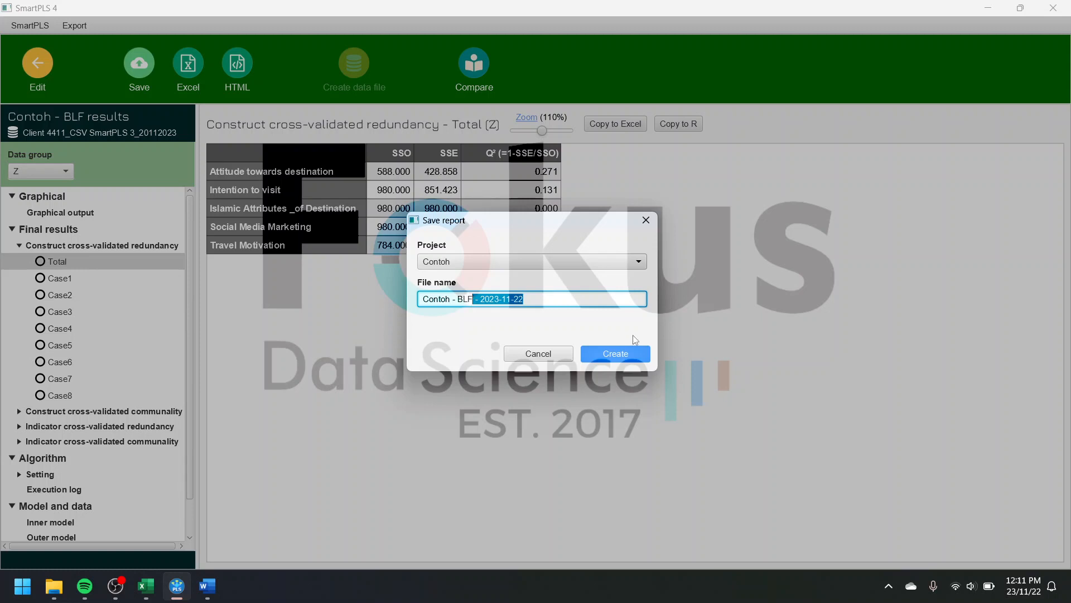
{"action": "key", "text": "BackSpace"}
{"action": "left_click", "coordinate": [622, 356]}
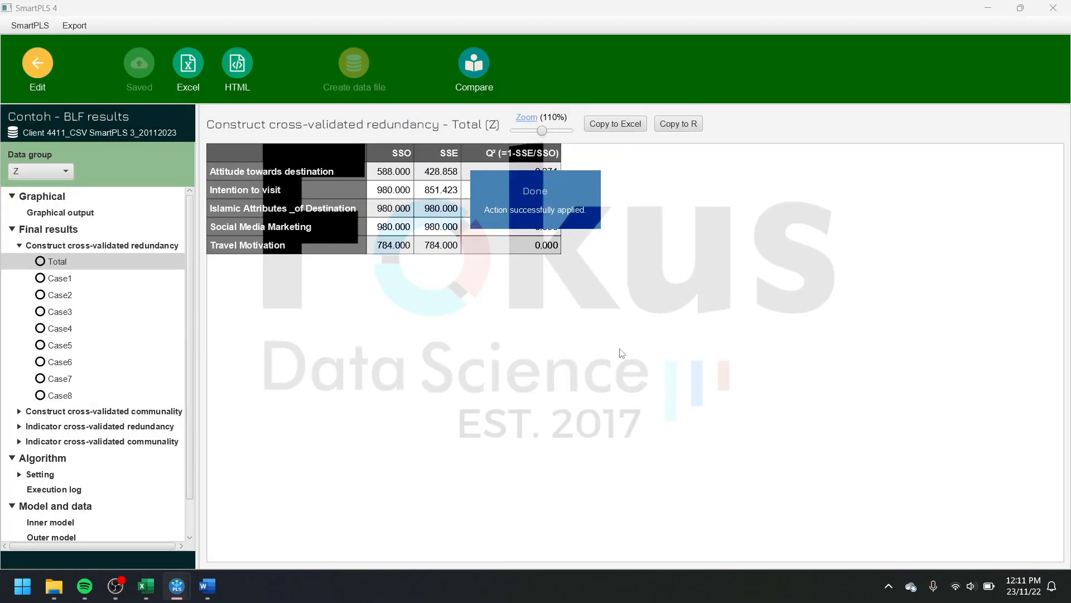
{"action": "left_click", "coordinate": [35, 62]}
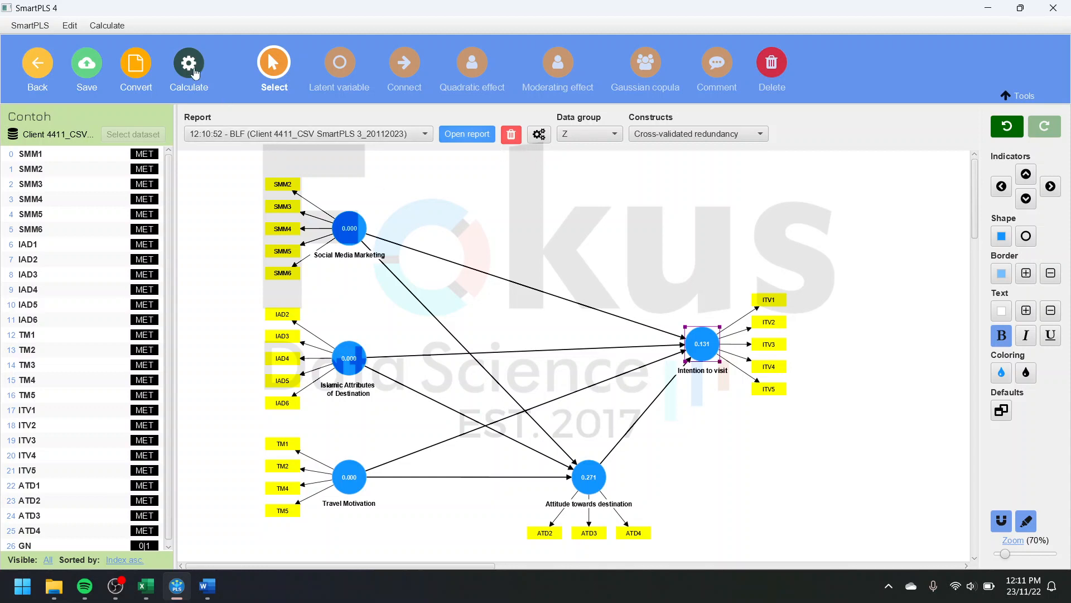
{"action": "left_click", "coordinate": [192, 70]}
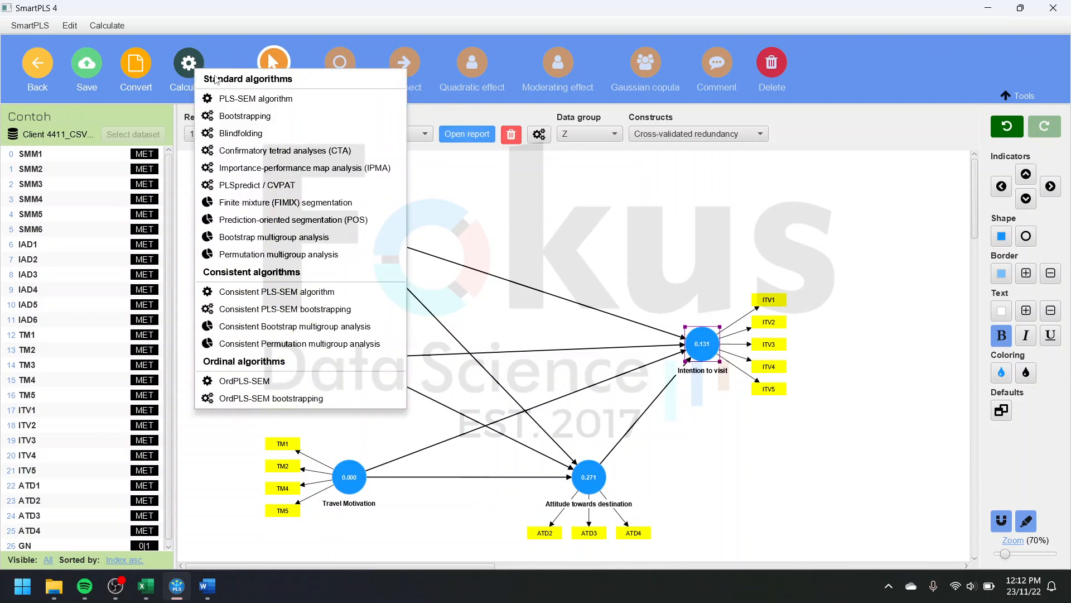
{"action": "left_click", "coordinate": [218, 49]}
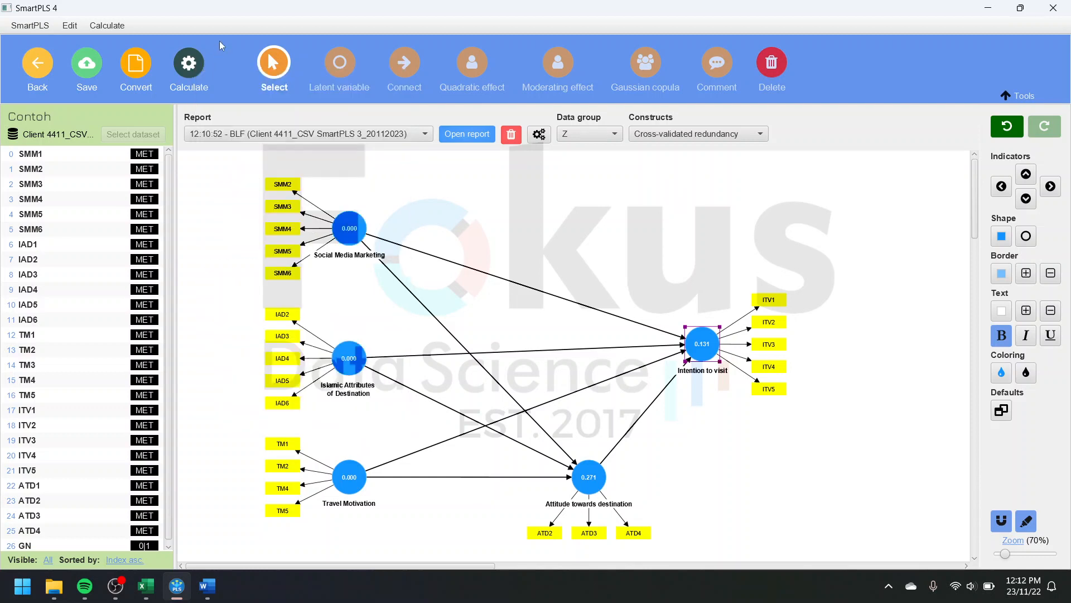
{"action": "left_click", "coordinate": [189, 65]}
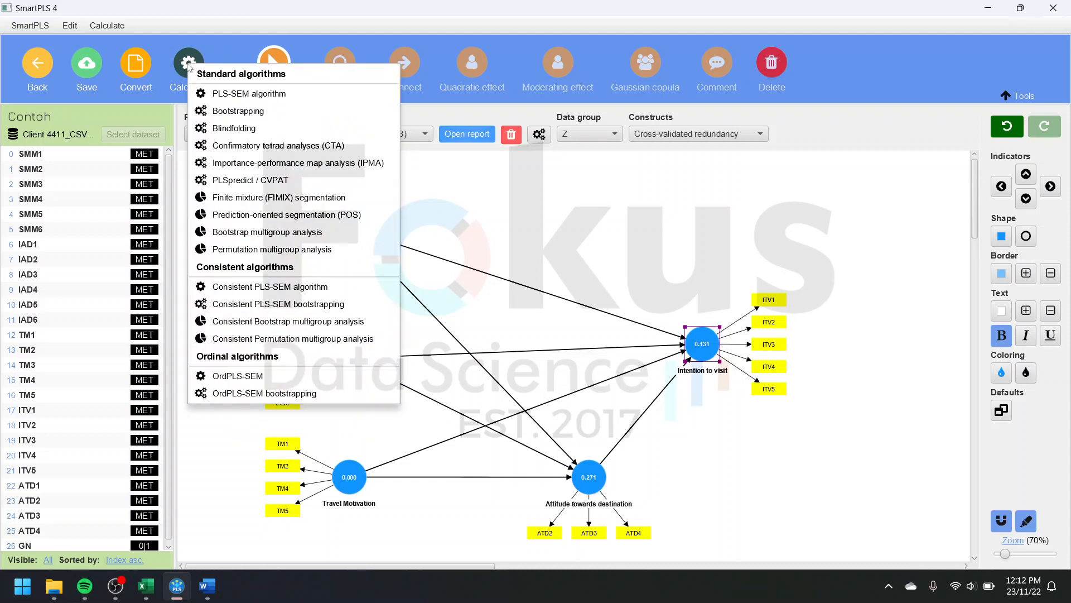
{"action": "left_click", "coordinate": [266, 52]}
{"action": "left_click", "coordinate": [200, 62]}
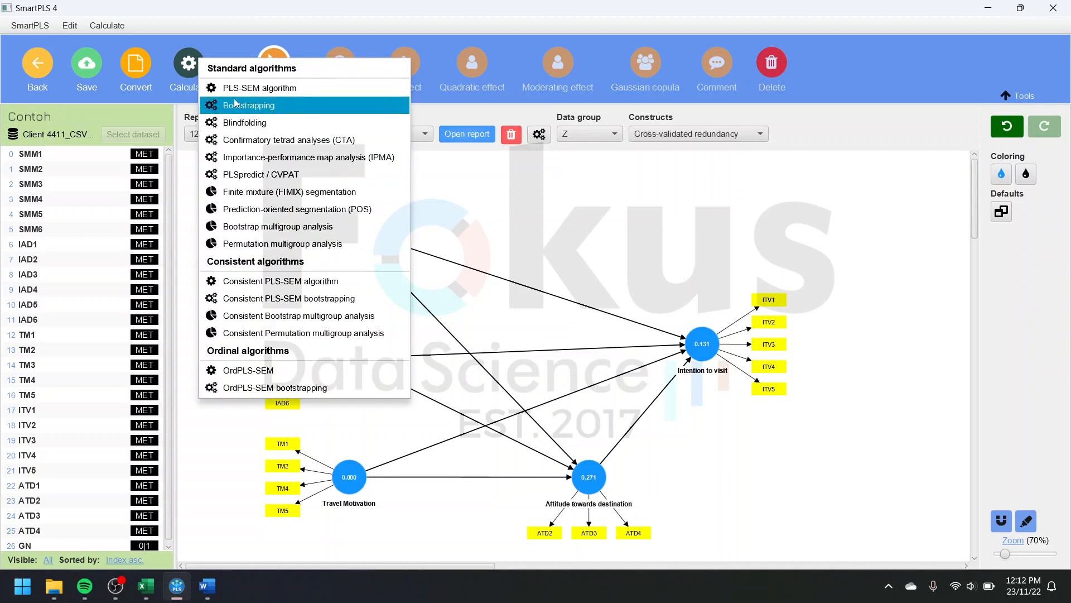
Step: Run a Bootstrap multigroup analysis with Y as group A and Z as group B
{"action": "left_click", "coordinate": [191, 65]}
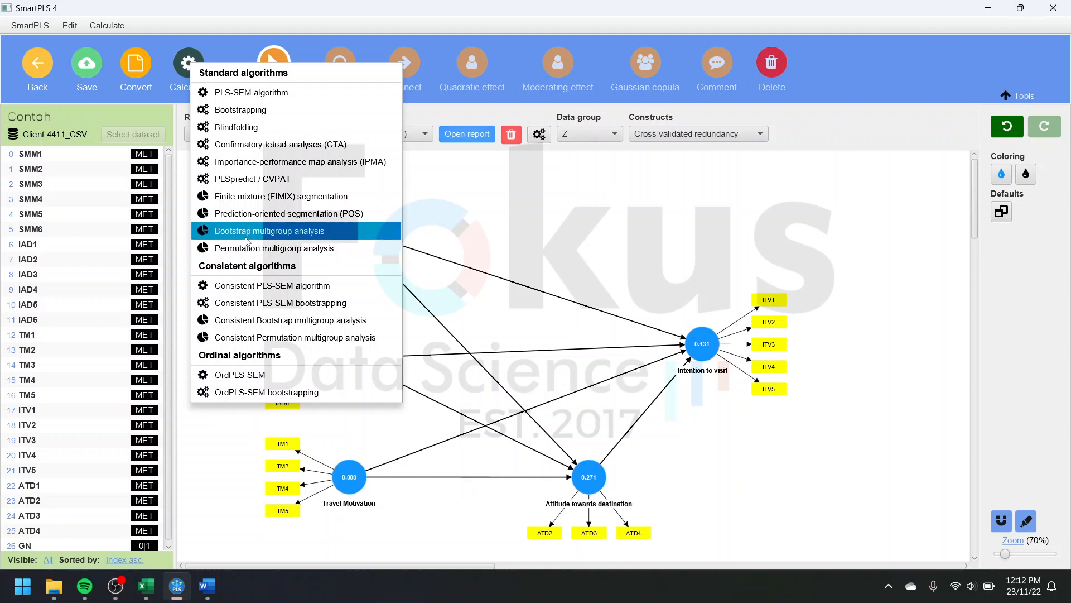
{"action": "left_click", "coordinate": [307, 231]}
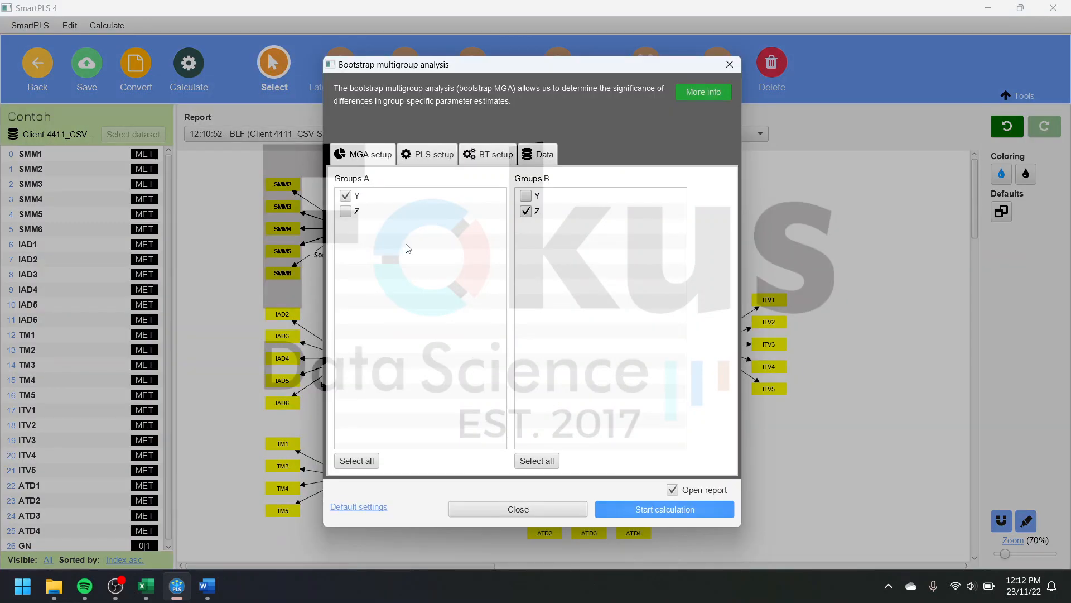
{"action": "left_click", "coordinate": [345, 195]}
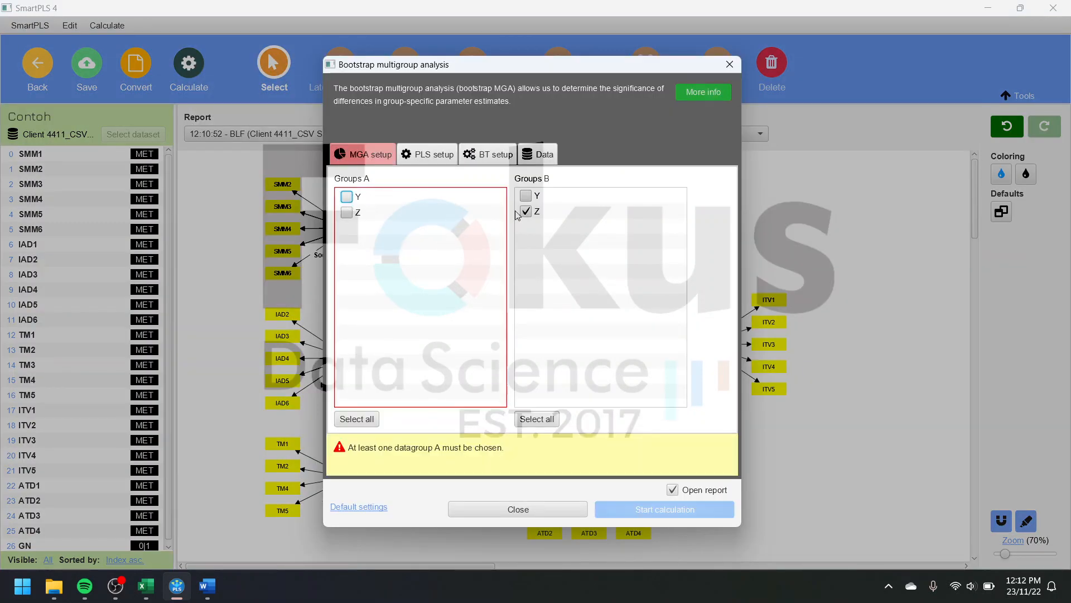
{"action": "left_click", "coordinate": [526, 211]}
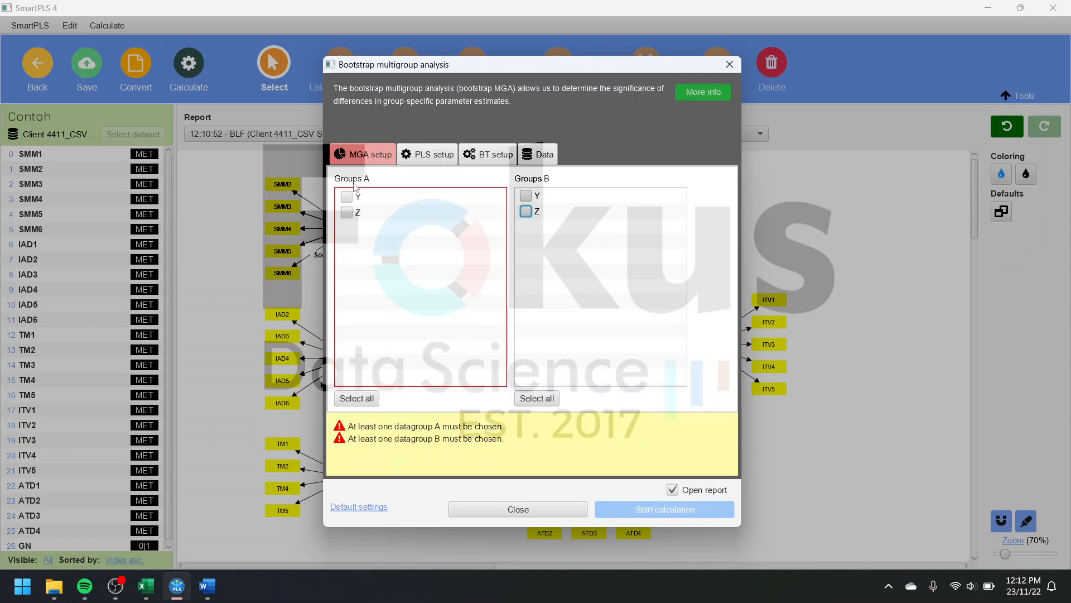
{"action": "left_click", "coordinate": [345, 195]}
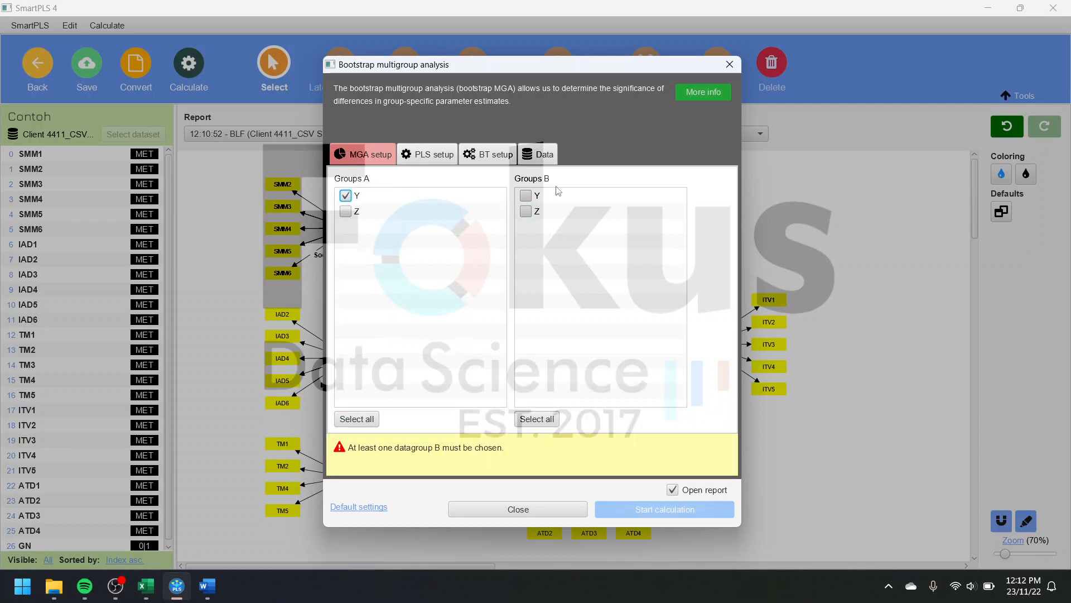
{"action": "left_click", "coordinate": [526, 211]}
{"action": "left_click", "coordinate": [681, 510]}
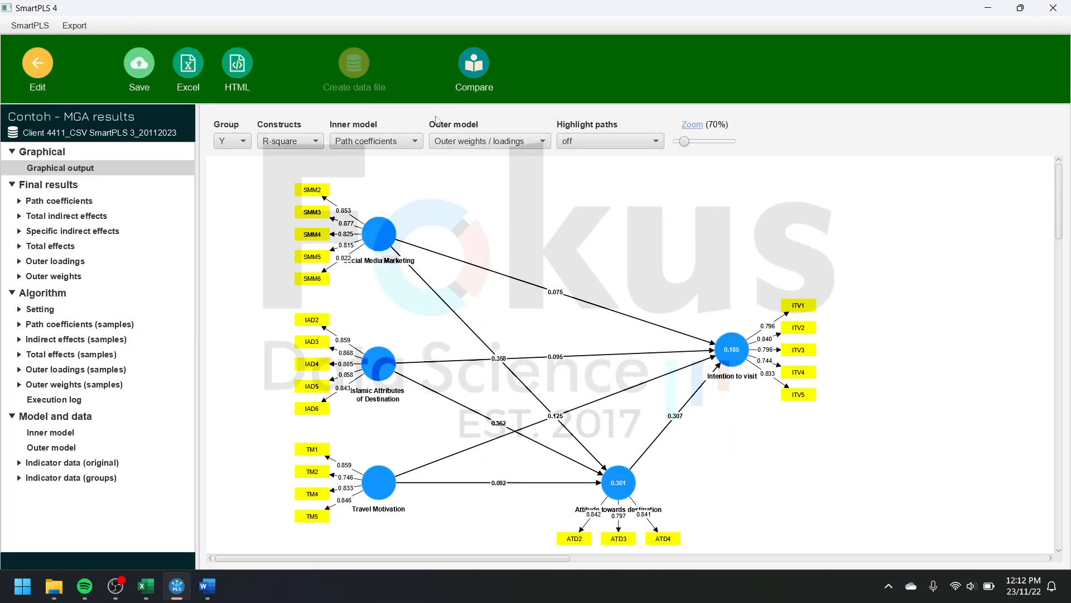
Step: Save the multigroup analysis report in the Contoh project with the file name shortened to "Contoh - MGA - 20"
{"action": "left_click", "coordinate": [155, 66]}
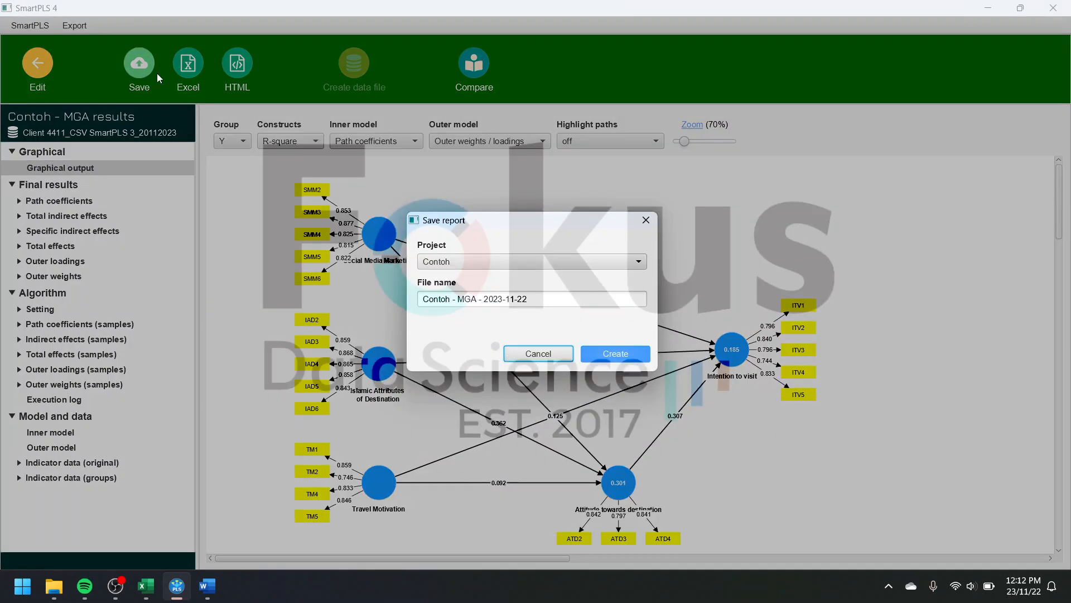
{"action": "left_click_drag", "start_coordinate": [549, 296], "coordinate": [494, 300]}
{"action": "key", "text": "BackSpace"}
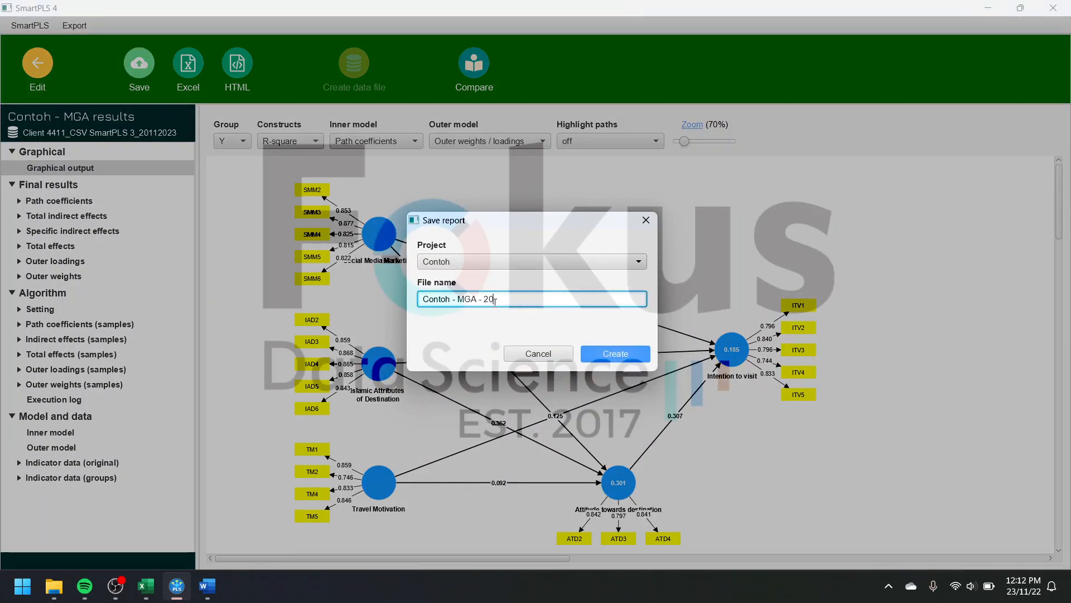
{"action": "left_click", "coordinate": [618, 362]}
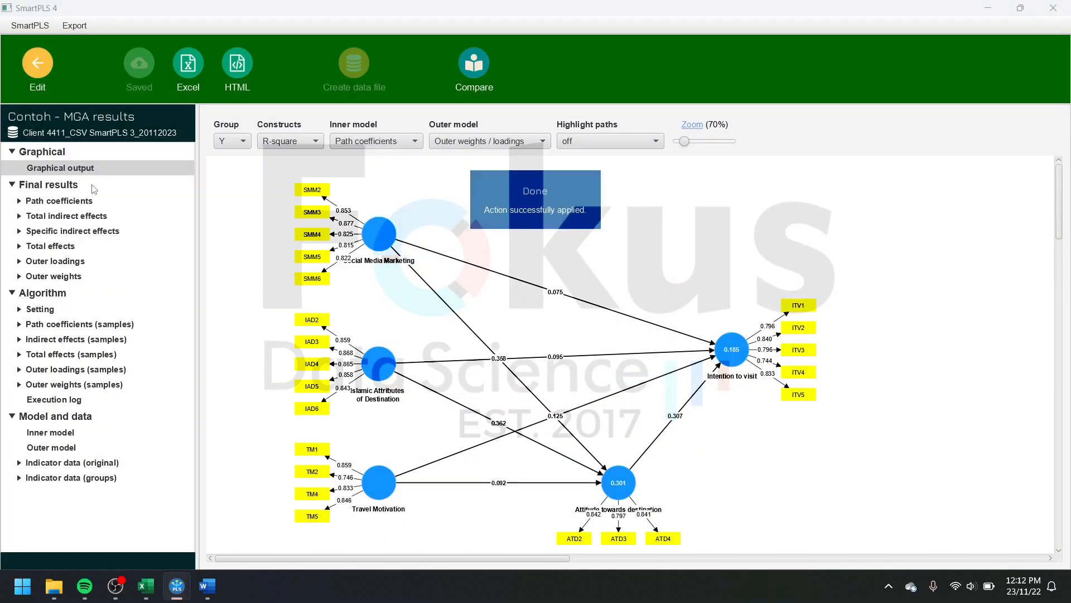
Step: Examine the Bootstrap MGA path coefficient differences between groups Y and Z, and return to the model editor to look over the diagram
{"action": "left_click", "coordinate": [79, 202]}
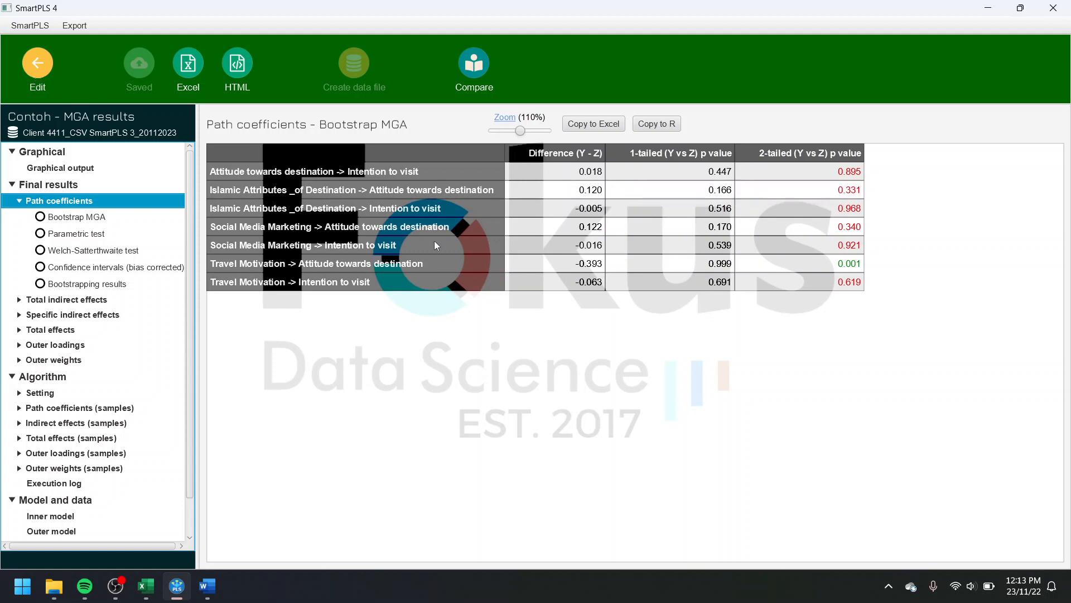
{"action": "left_click", "coordinate": [37, 64]}
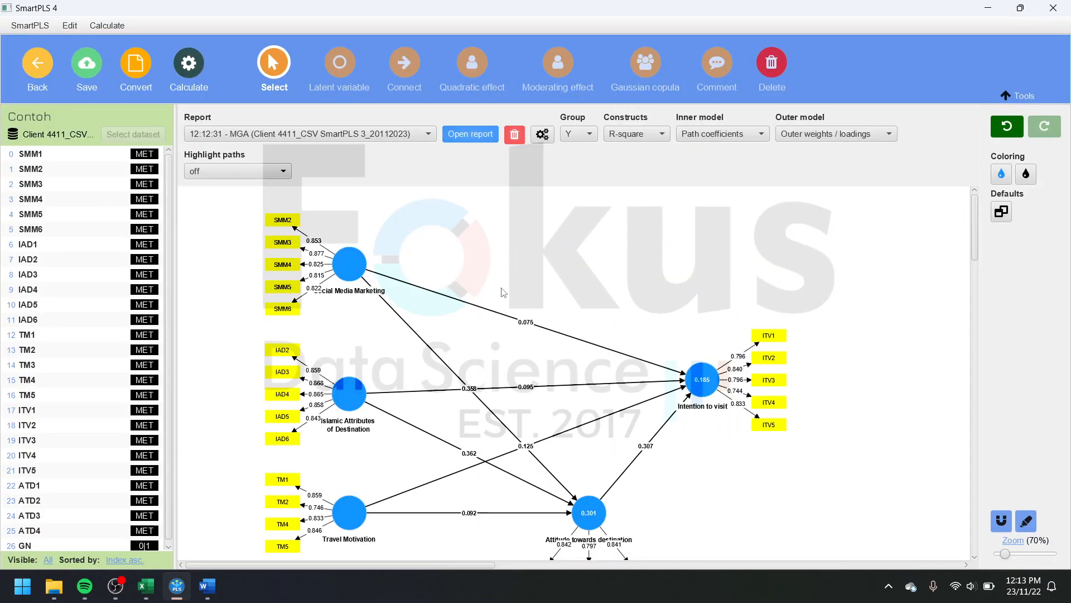
{"action": "scroll", "coordinate": [503, 294], "scroll_direction": "down", "scroll_amount": 3}
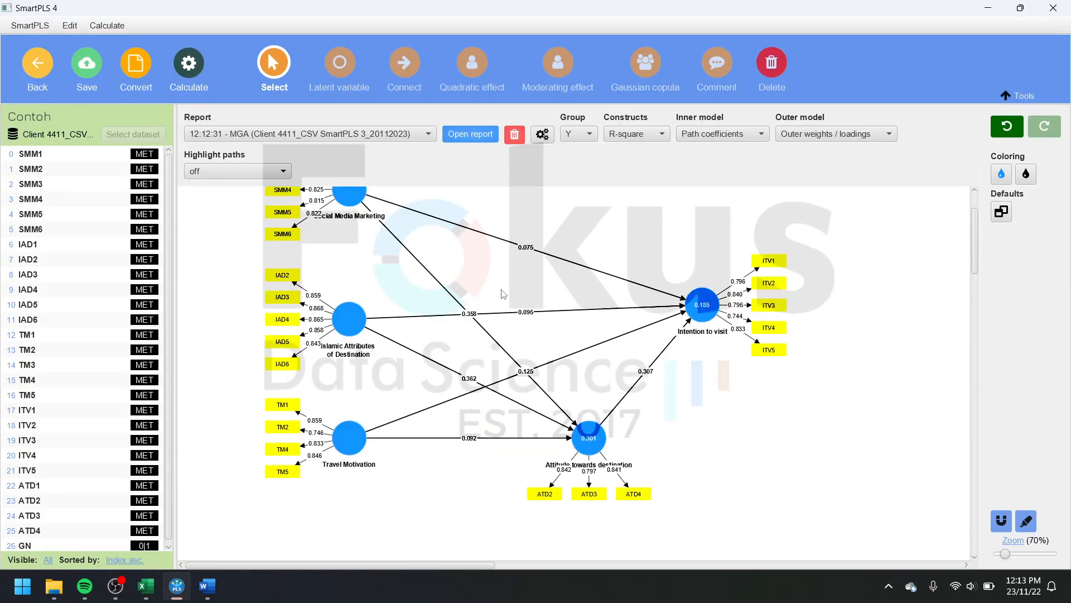
{"action": "scroll", "coordinate": [503, 295], "scroll_direction": "up", "scroll_amount": 2}
Step: Run Bootstrapping with 5000 subsamples, percentile bootstrap and a two-tailed test at 0.05 for the base data set and groups Y and Z
{"action": "left_click", "coordinate": [188, 74]}
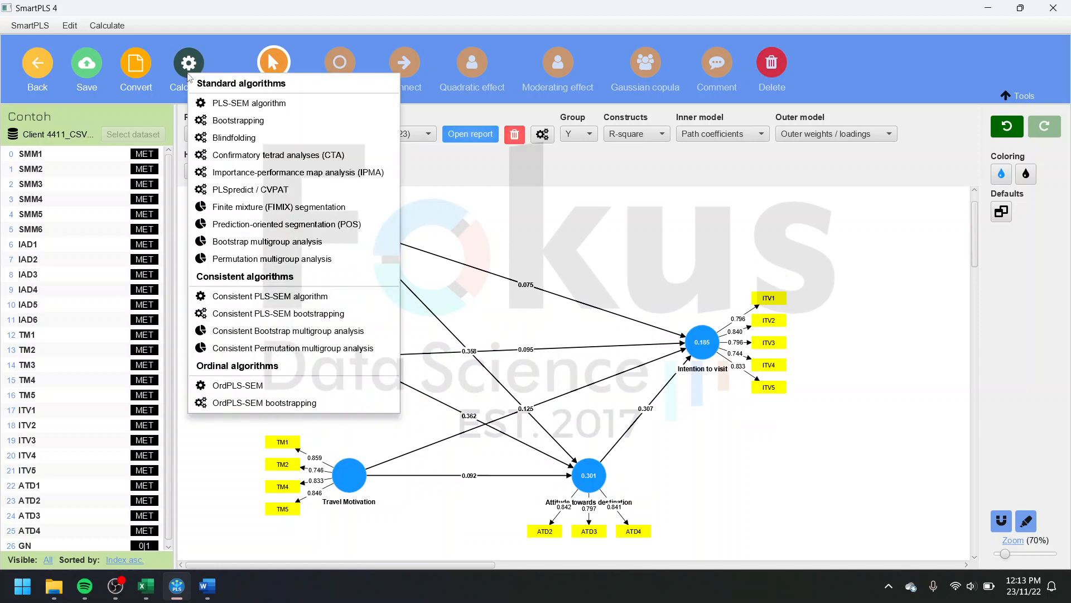
{"action": "left_click", "coordinate": [238, 120]}
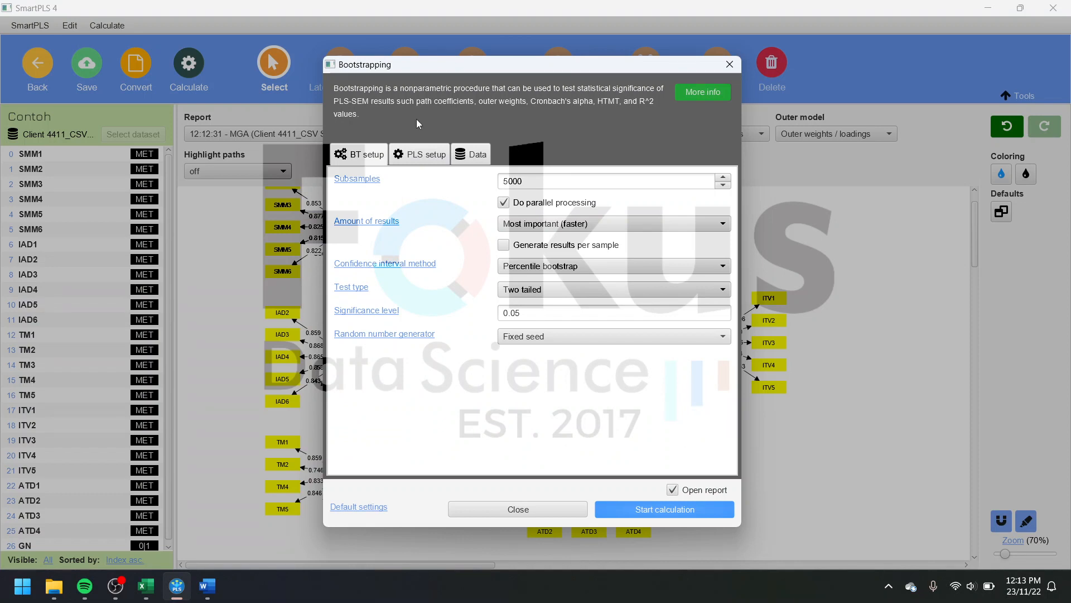
{"action": "left_click", "coordinate": [470, 154]}
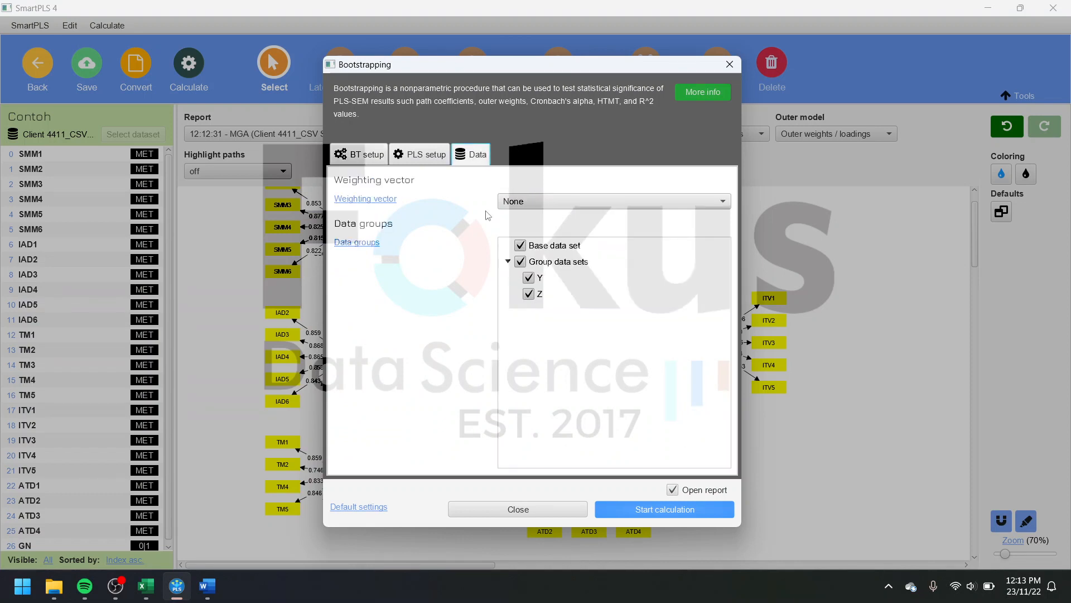
{"action": "left_click", "coordinate": [362, 162]}
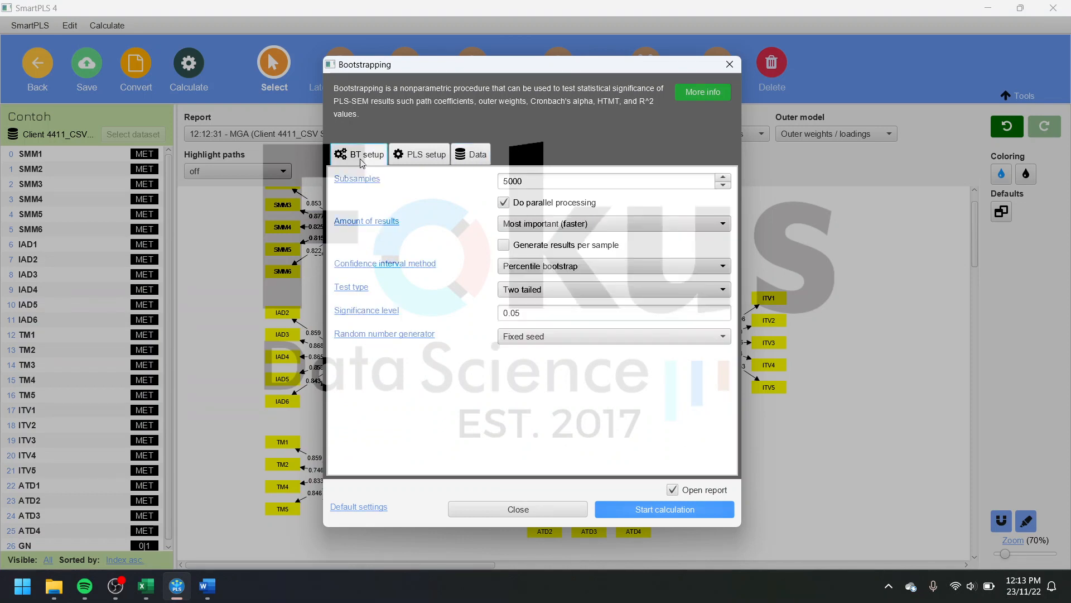
{"action": "left_click", "coordinate": [678, 509]}
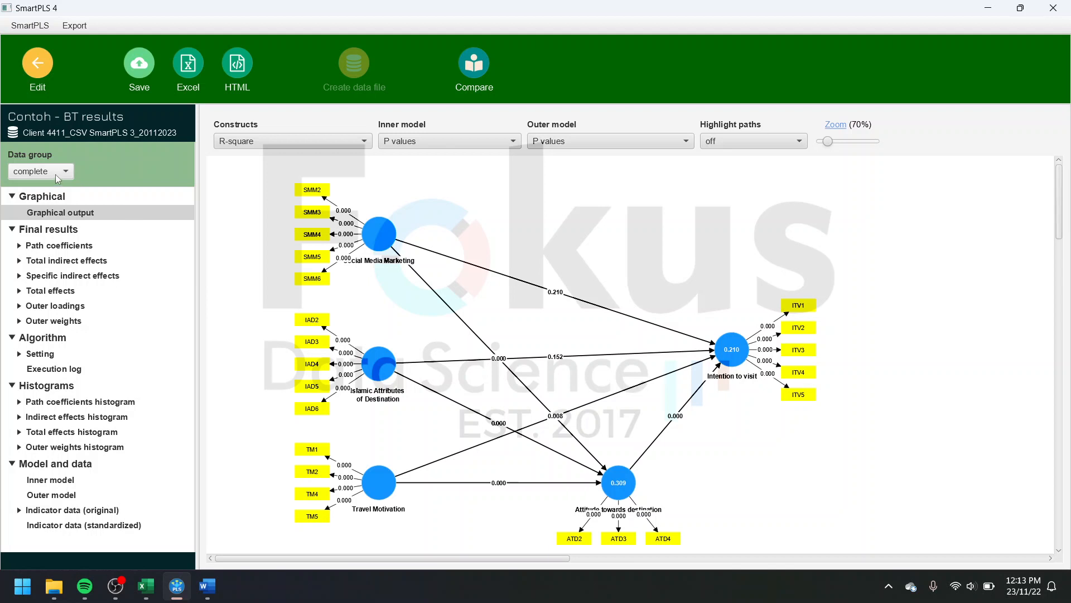
Step: Save the bootstrapping report in the Contoh project with the file name "Contoh - BT - 2023-11-22"
{"action": "left_click", "coordinate": [147, 81]}
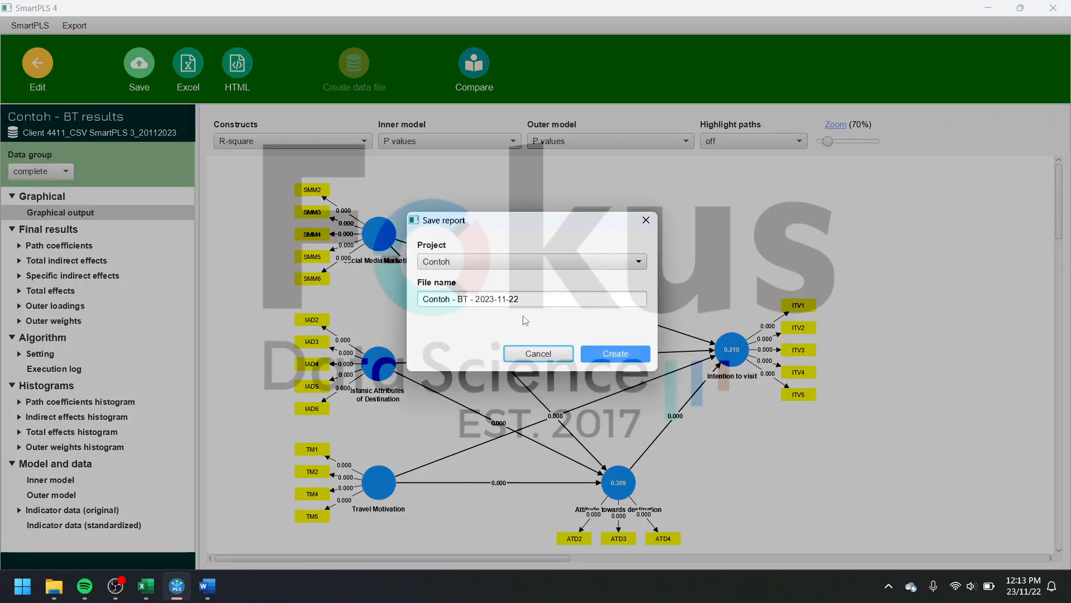
{"action": "left_click", "coordinate": [617, 357]}
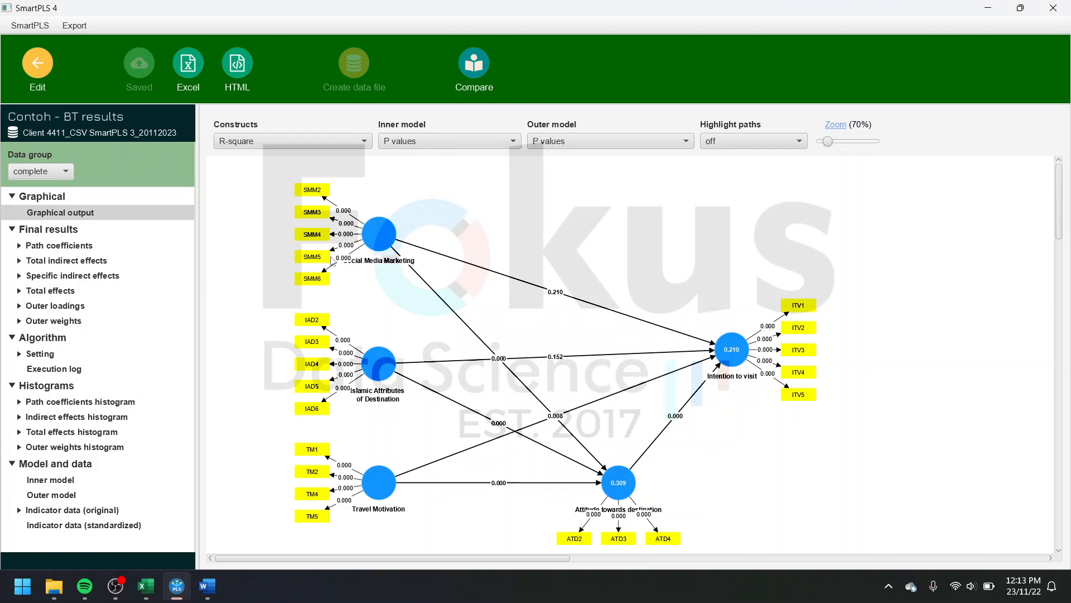
Step: Examine the bootstrapped path coefficients and specific indirect effects with their T and p values for the complete data
{"action": "left_click", "coordinate": [85, 246]}
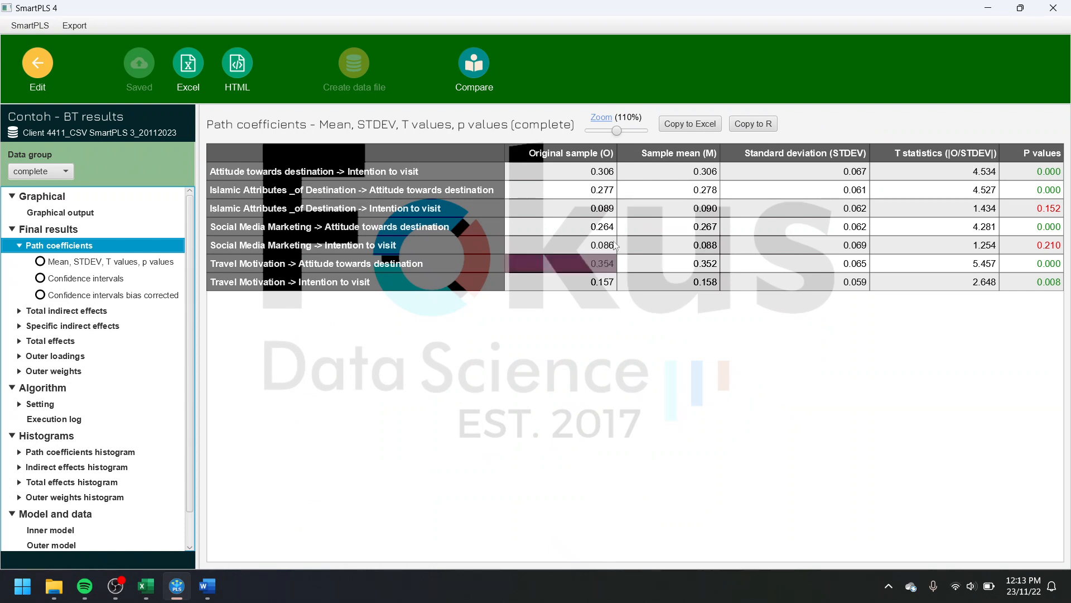
{"action": "left_click_drag", "start_coordinate": [616, 132], "coordinate": [612, 132]}
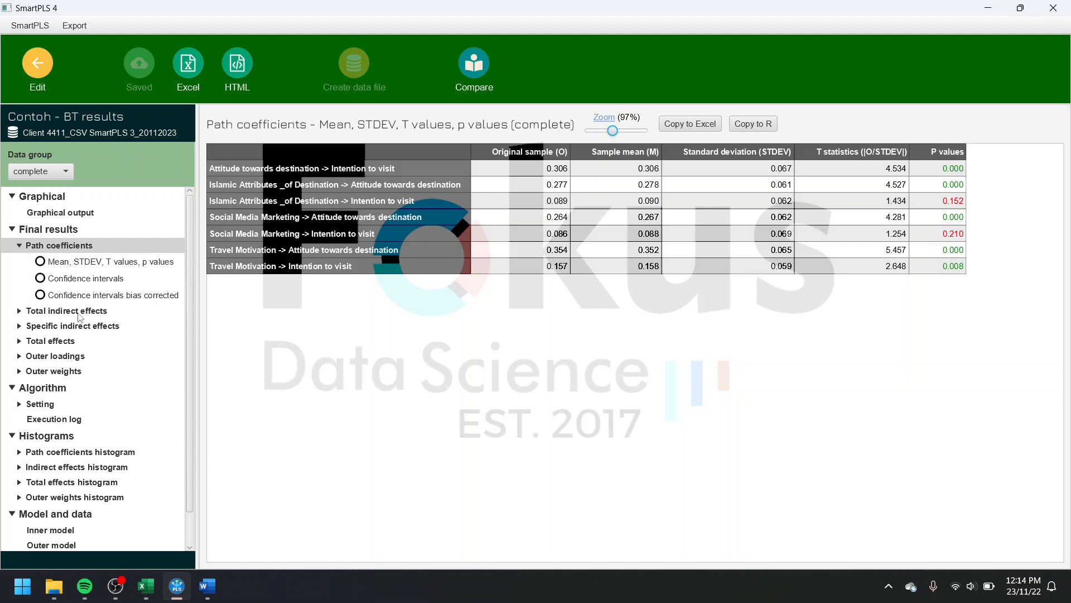
{"action": "left_click", "coordinate": [78, 326]}
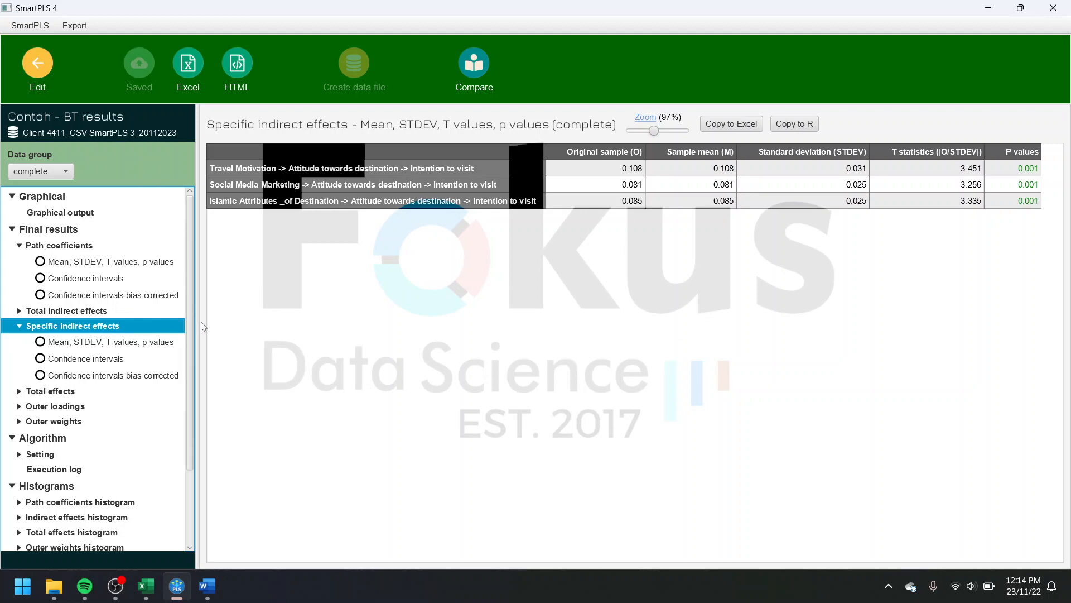
Step: Switch the bootstrapping results to data group Y and review its specific indirect effects and graphical output
{"action": "left_click", "coordinate": [66, 172]}
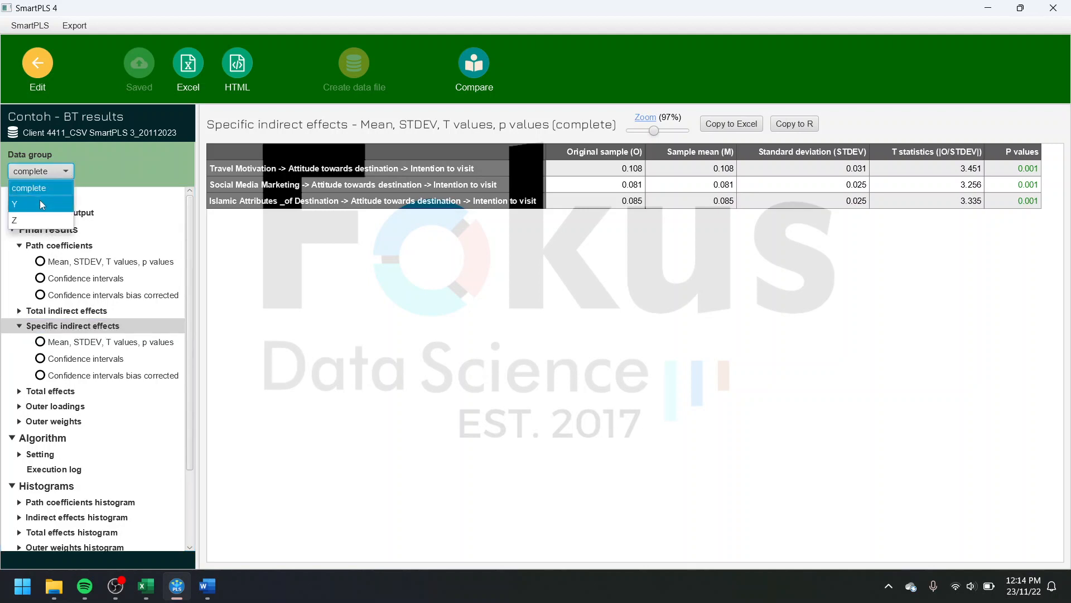
{"action": "left_click", "coordinate": [58, 170]}
{"action": "left_click", "coordinate": [58, 170]}
{"action": "left_click", "coordinate": [32, 205]}
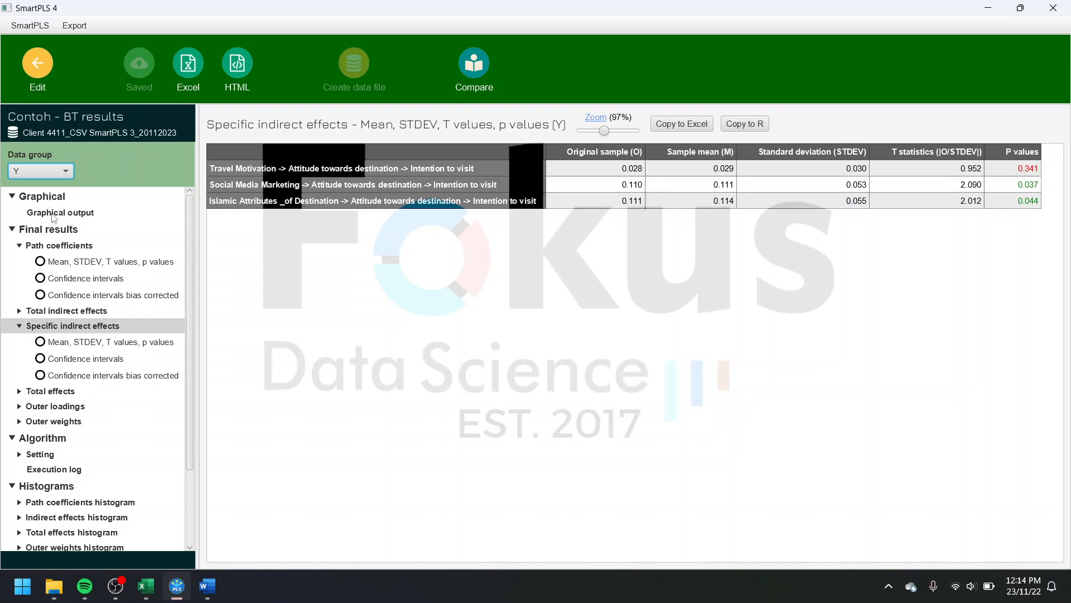
{"action": "left_click", "coordinate": [54, 214]}
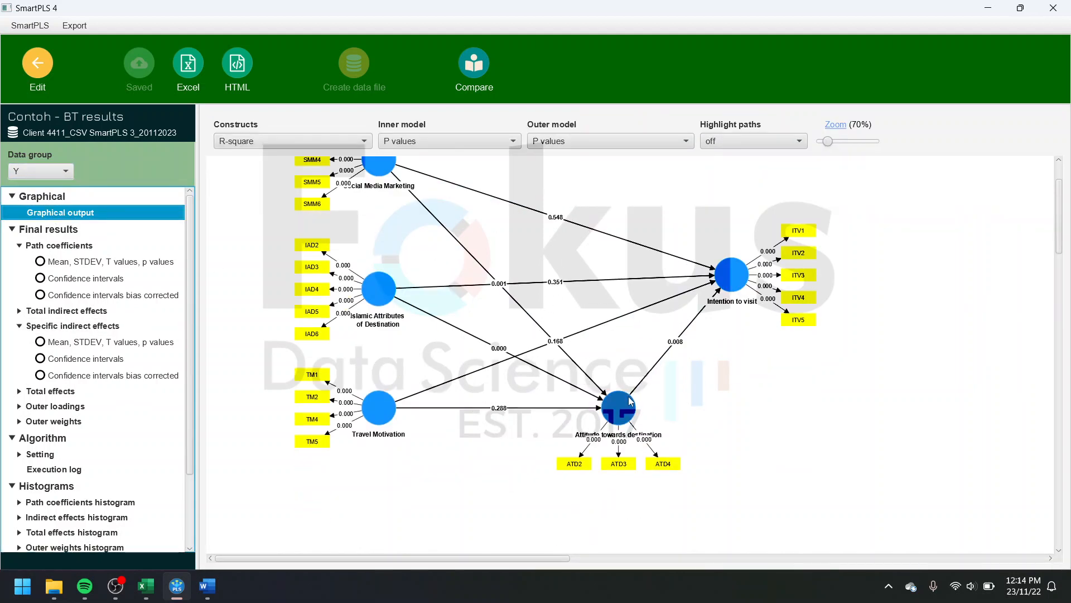
{"action": "scroll", "coordinate": [301, 309], "scroll_direction": "up", "scroll_amount": 2}
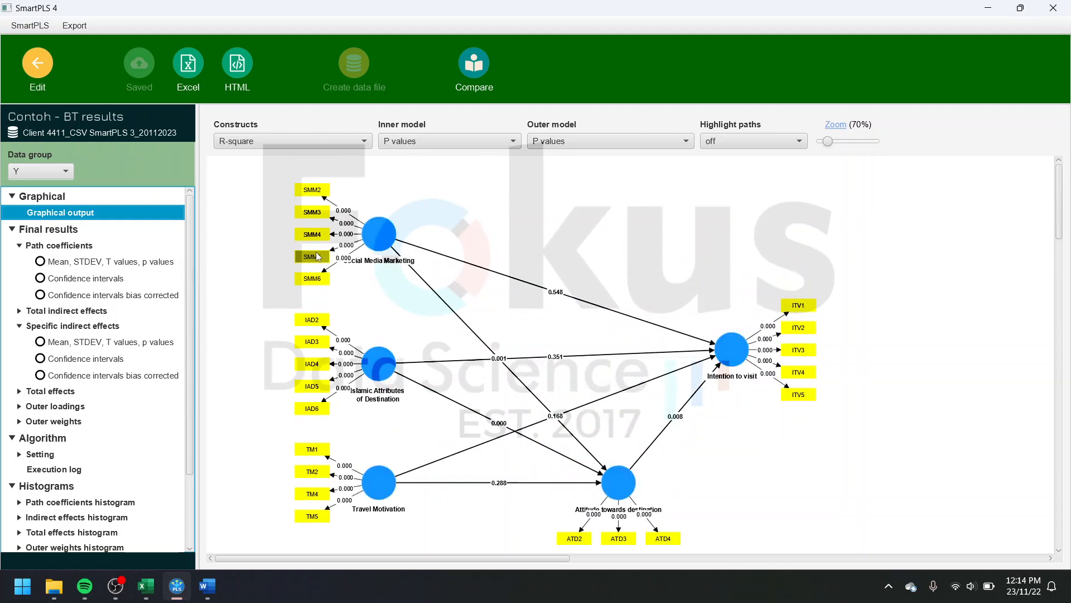
Step: Set the data group back to complete and look over its bootstrapping path diagram
{"action": "left_click", "coordinate": [56, 171]}
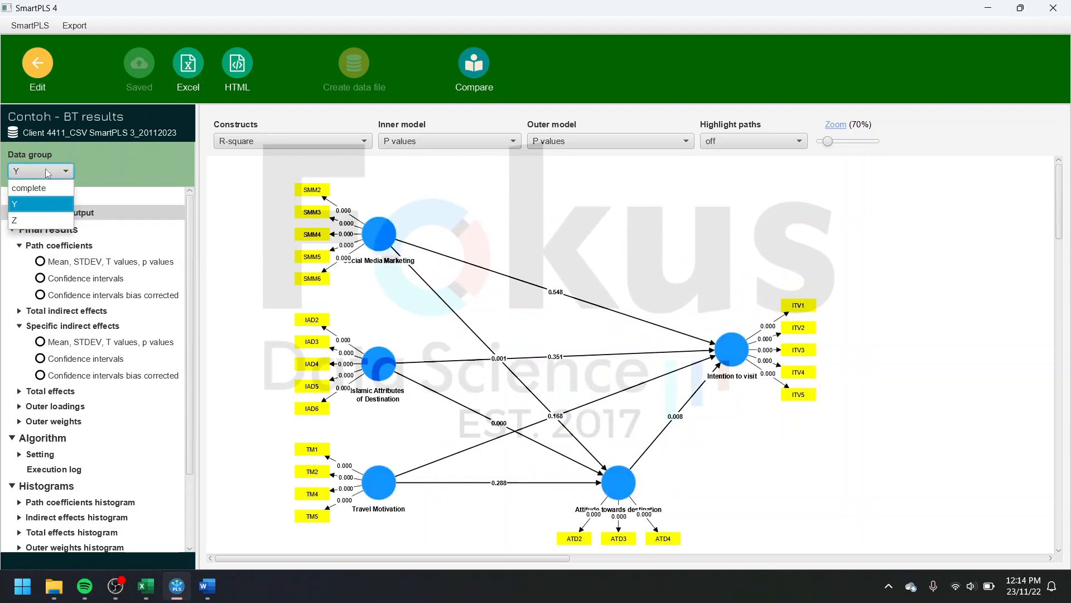
{"action": "left_click", "coordinate": [48, 172]}
{"action": "left_click", "coordinate": [48, 172]}
{"action": "left_click", "coordinate": [41, 192]}
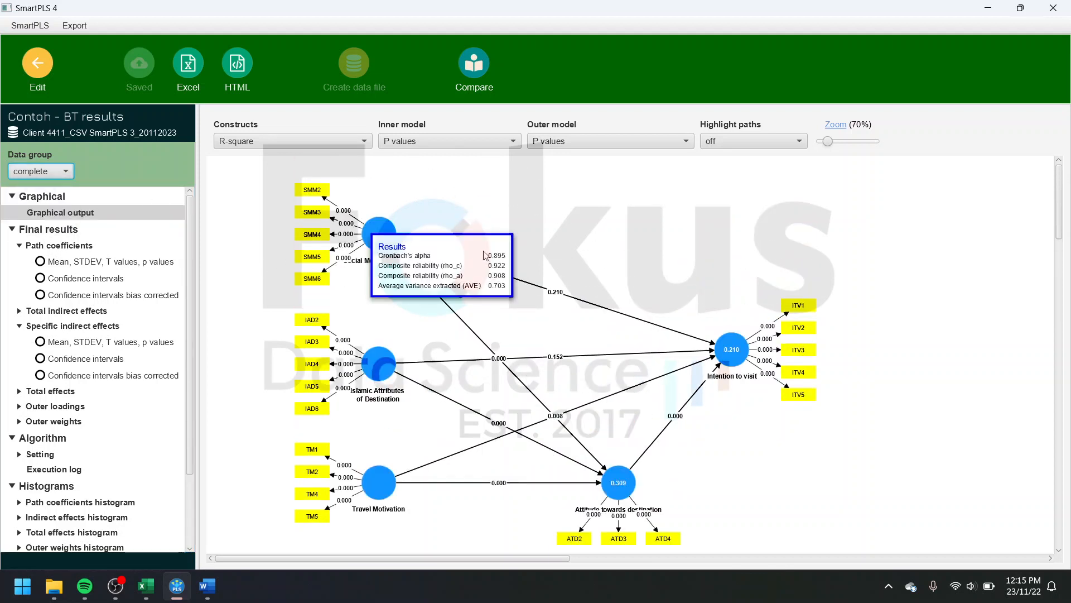
{"action": "right_click", "coordinate": [602, 266]}
{"action": "left_click", "coordinate": [544, 236]}
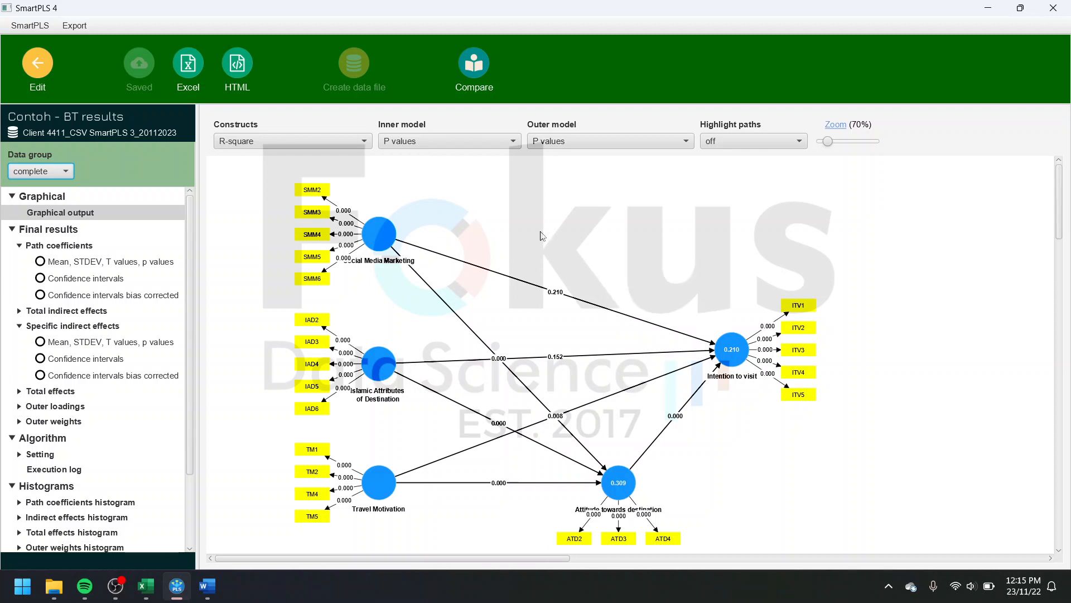
Step: Display group Y's bootstrapping diagram and open its image export options, closing them without exporting
{"action": "left_click", "coordinate": [49, 171]}
{"action": "left_click", "coordinate": [48, 202]}
{"action": "right_click", "coordinate": [606, 275]}
{"action": "left_click", "coordinate": [671, 314]}
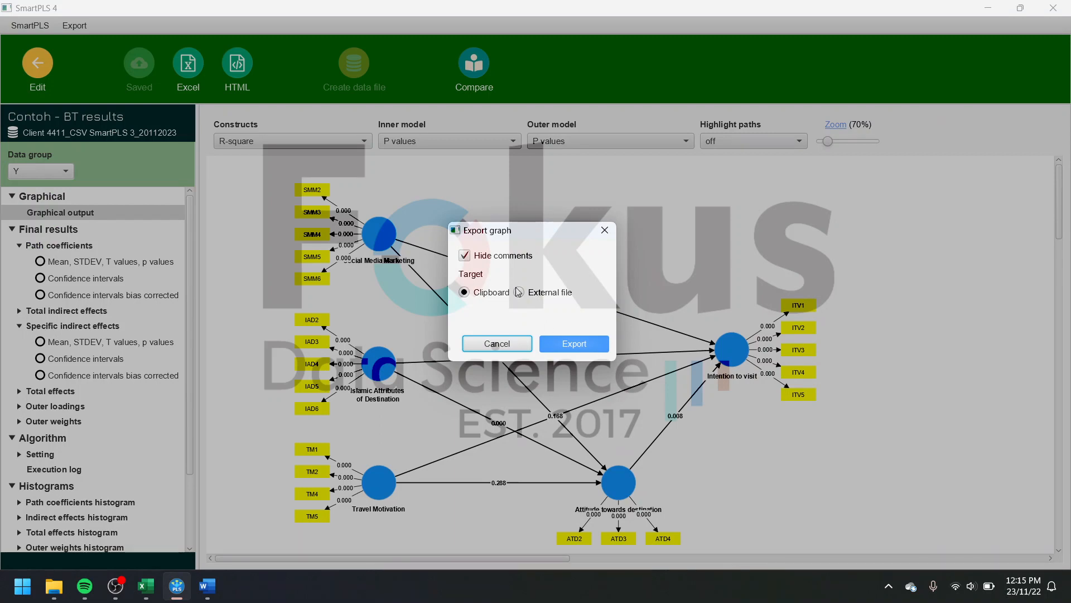
{"action": "left_click", "coordinate": [606, 231]}
Step: Display group Z's bootstrapping diagram and open its image export options, closing them without exporting
{"action": "left_click", "coordinate": [59, 172]}
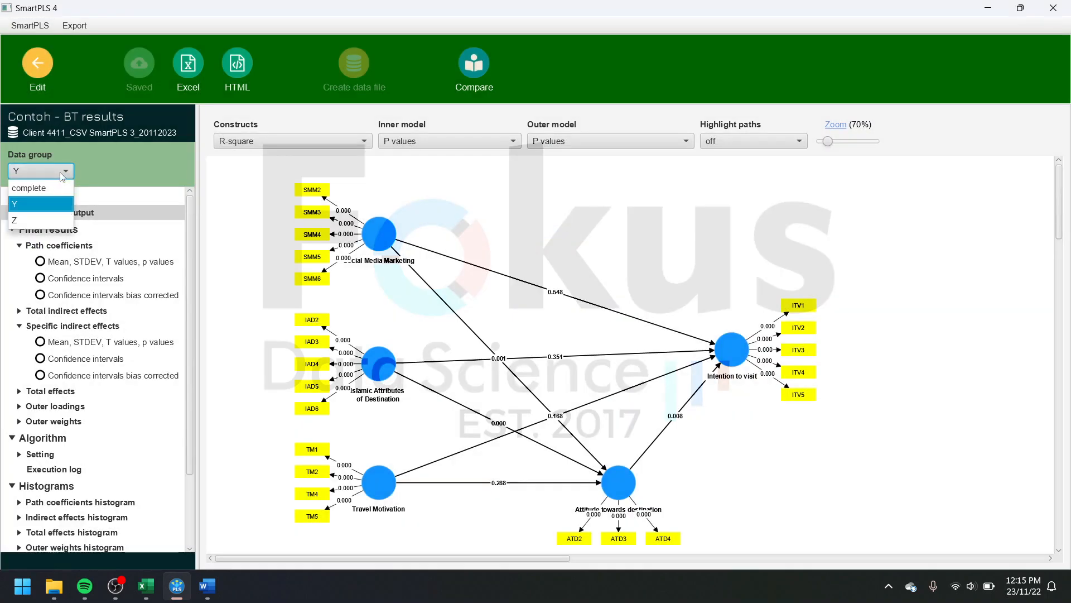
{"action": "left_click", "coordinate": [48, 215]}
{"action": "right_click", "coordinate": [663, 272]}
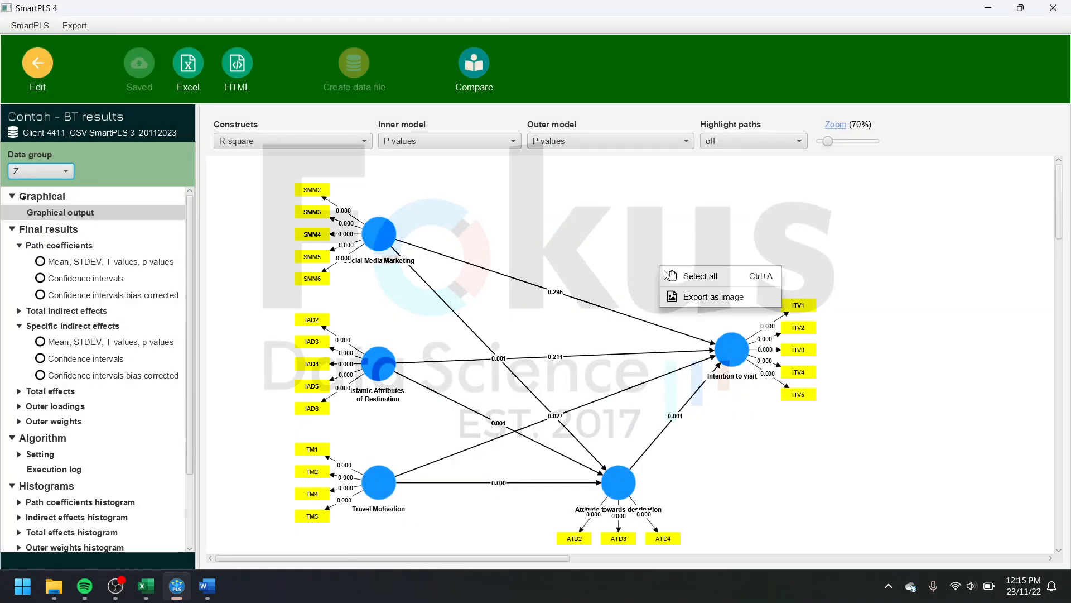
{"action": "left_click", "coordinate": [688, 304]}
{"action": "left_click", "coordinate": [614, 229]}
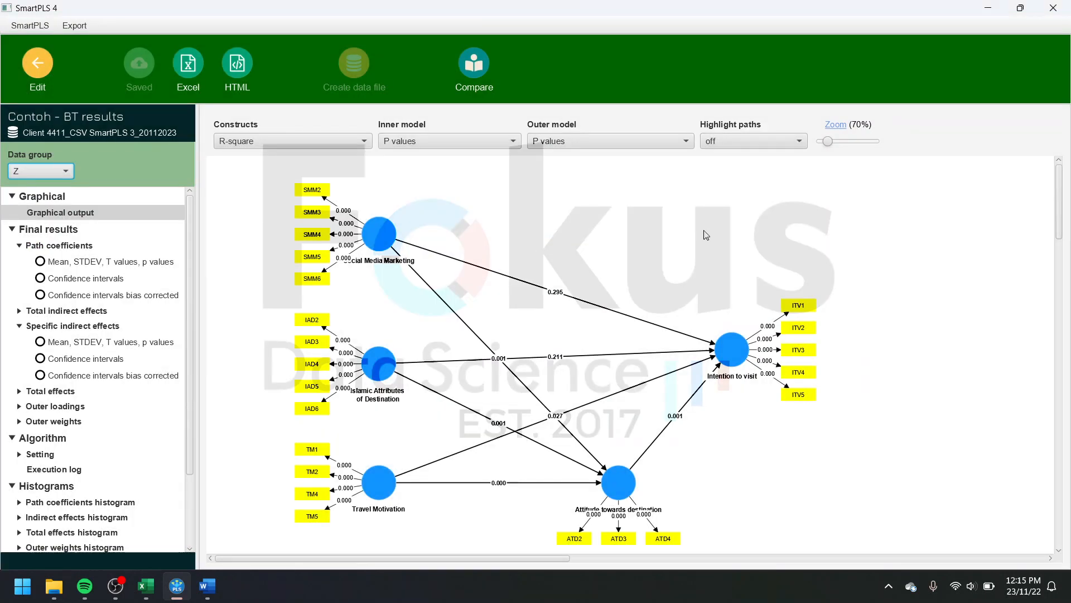
Step: Leave the bootstrapping report and the Contoh model editor to return to the workspace overview
{"action": "left_click", "coordinate": [37, 71]}
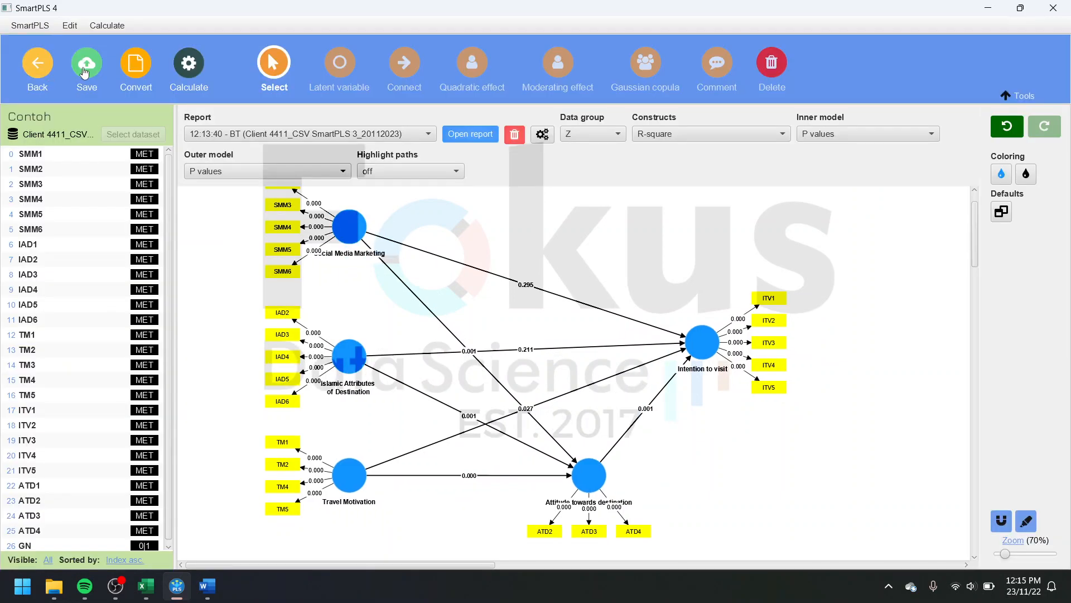
{"action": "left_click", "coordinate": [33, 70]}
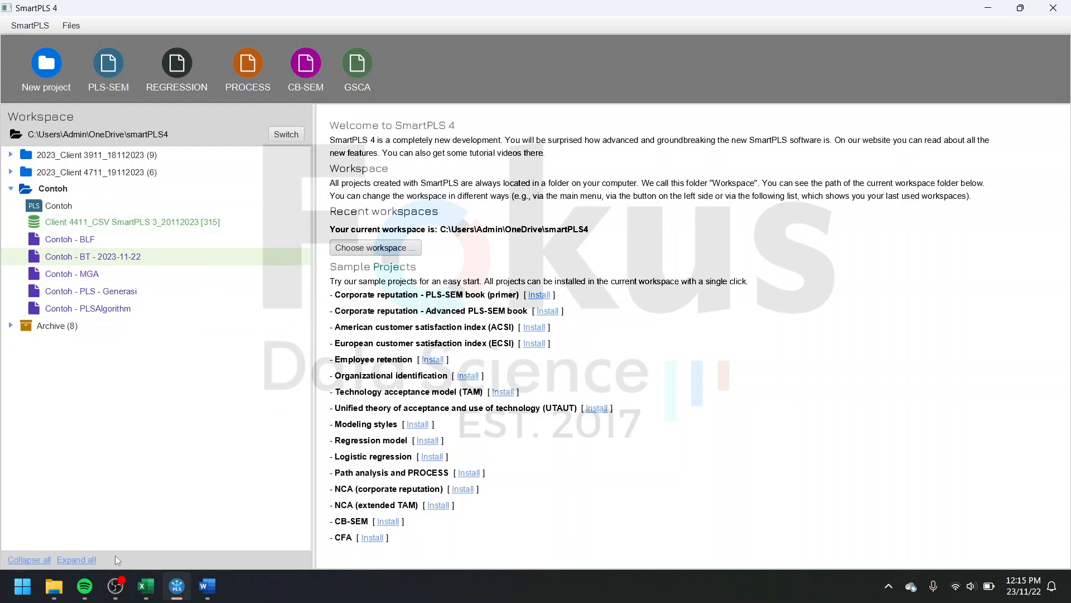
Step: In File Explorer, open the "Client 4411_Eksport Project_20112023" folder and read the text file "cara membuka save file SmartPLS 3 & 4"
{"action": "left_click", "coordinate": [61, 589]}
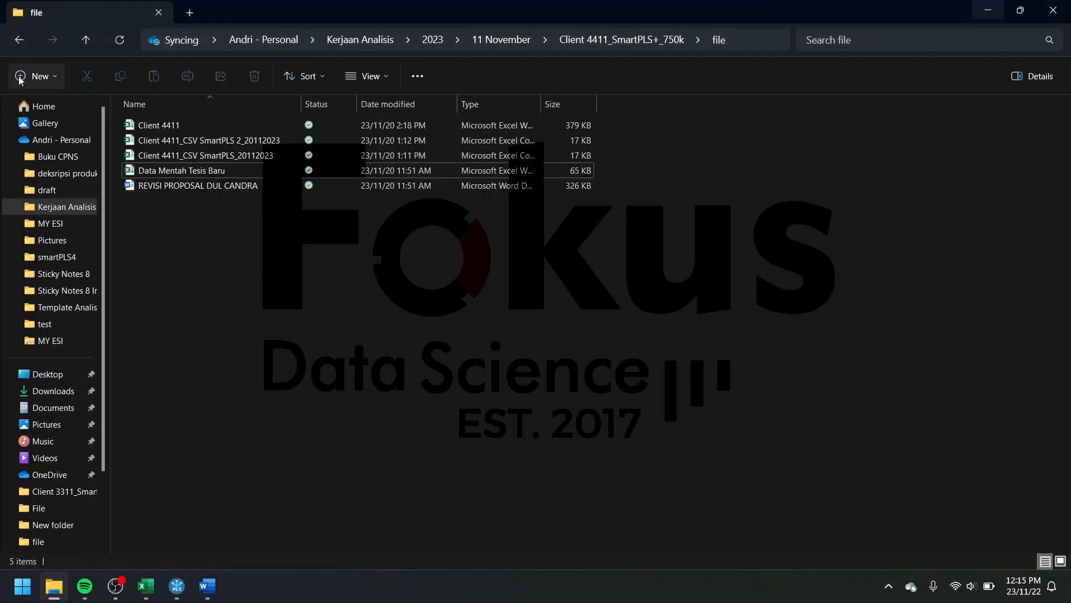
{"action": "left_click", "coordinate": [19, 47]}
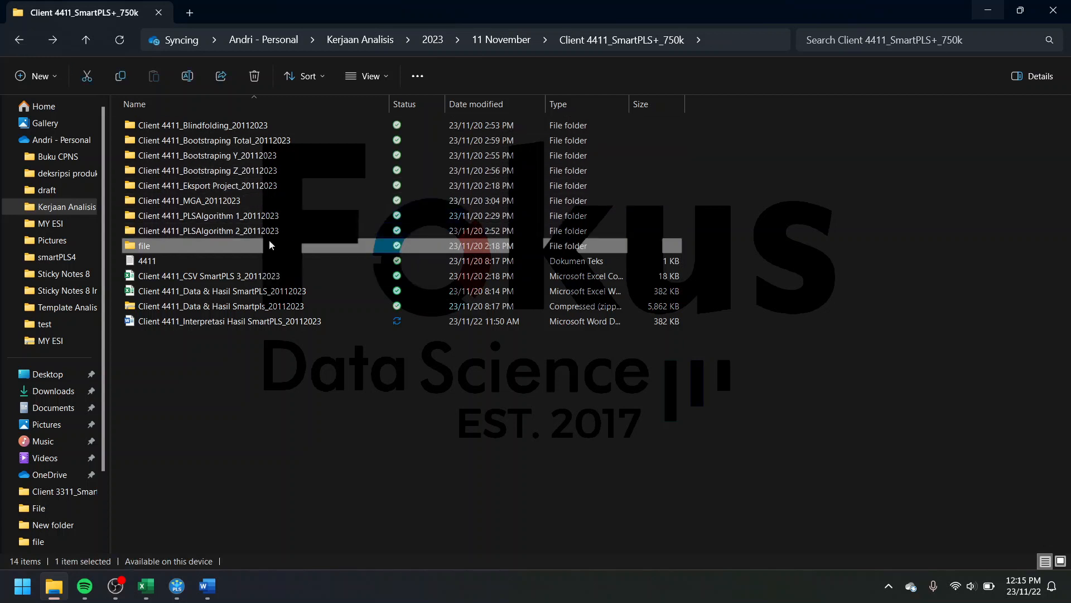
{"action": "double_click", "coordinate": [281, 186]}
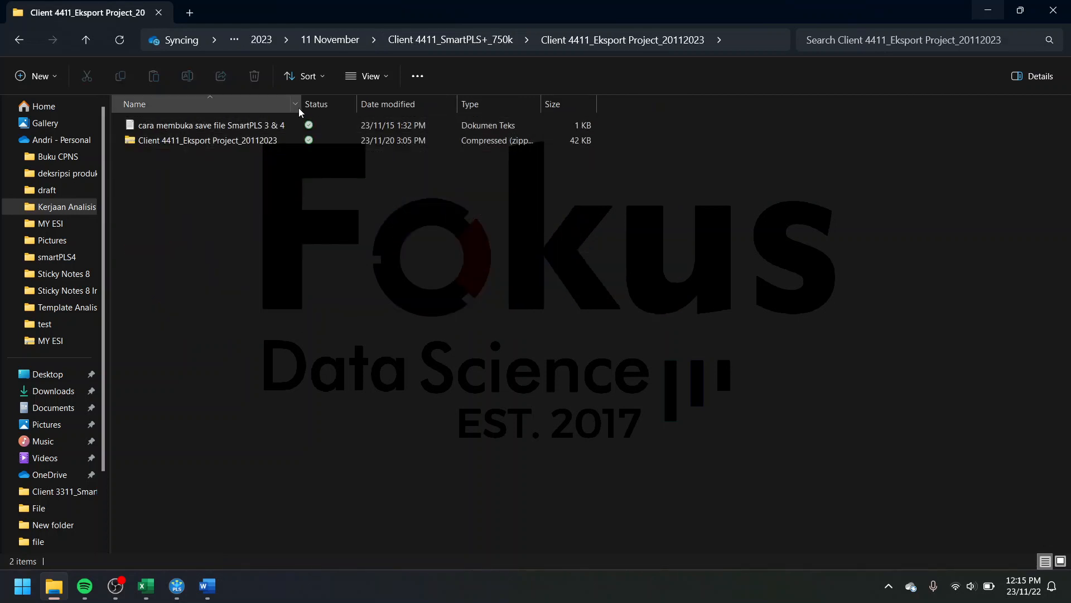
{"action": "double_click", "coordinate": [300, 106]}
{"action": "left_click", "coordinate": [300, 125]}
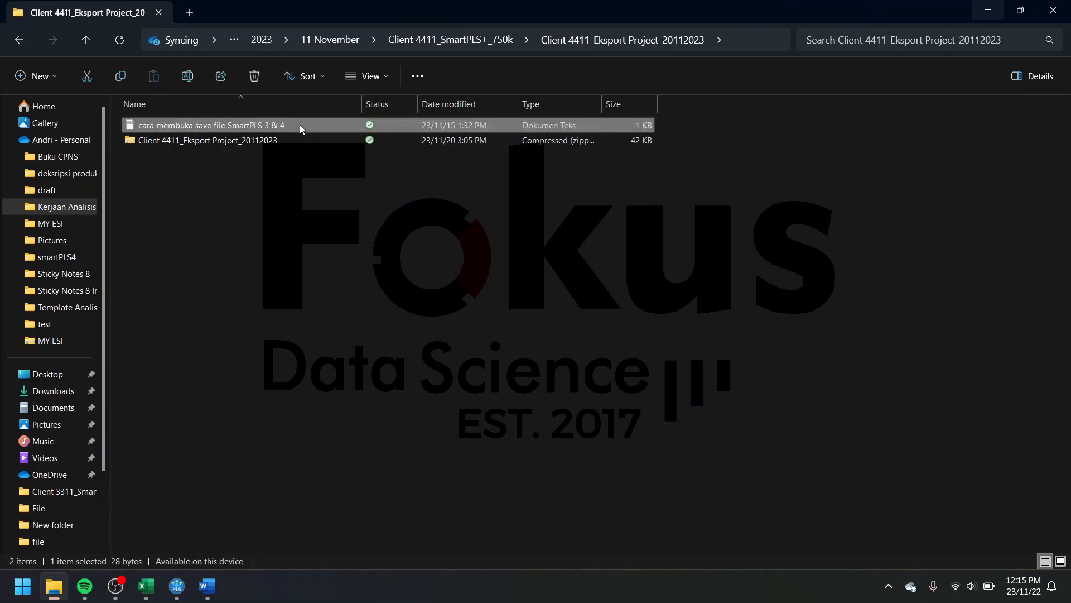
{"action": "double_click", "coordinate": [299, 125]}
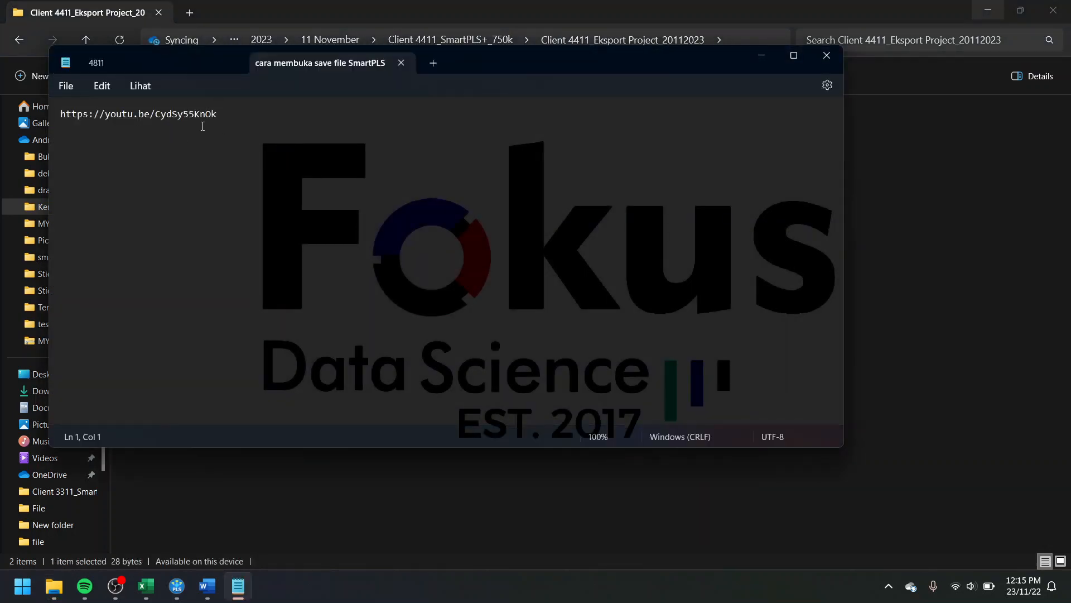
{"action": "left_click", "coordinate": [827, 55]}
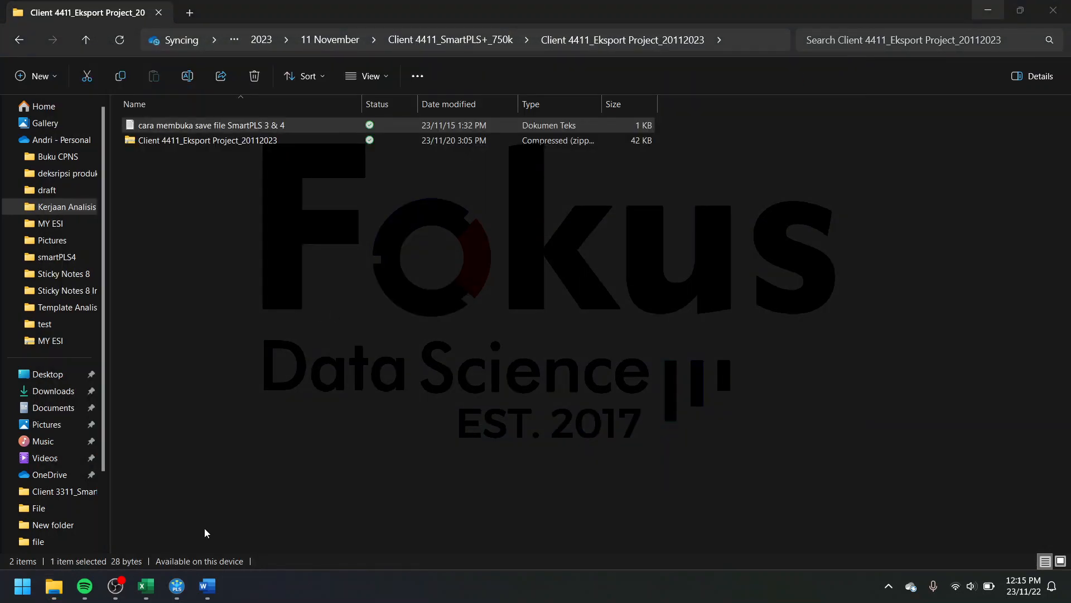
Step: Switch to SmartPLS, start a project import from a backup file, and browse to the "Client 4411_Eksport Project_20112023" folder in 2023 > 11 November
{"action": "left_click", "coordinate": [179, 588]}
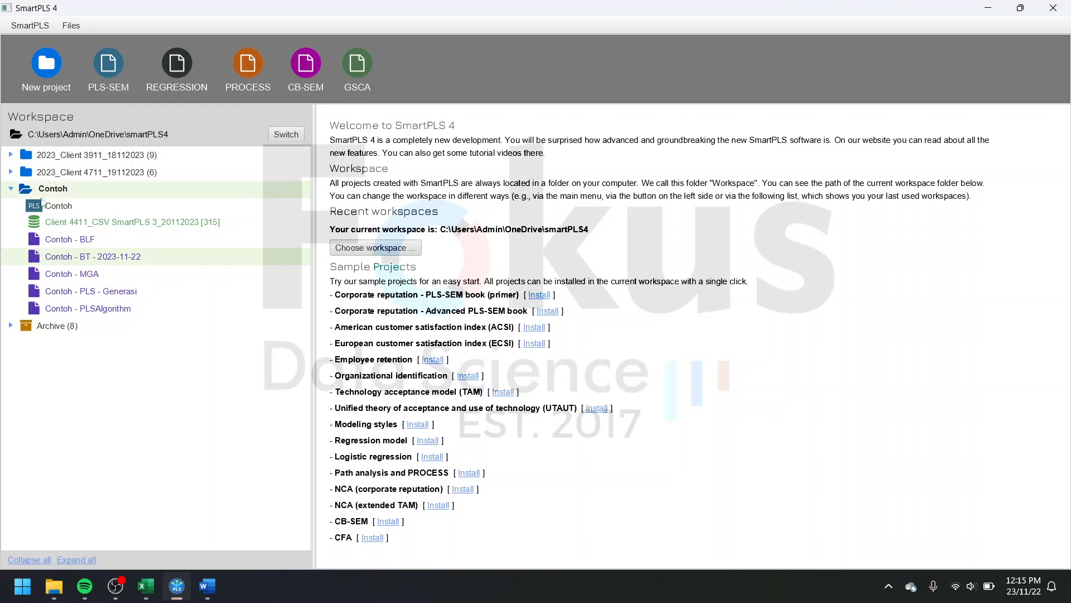
{"action": "left_click", "coordinate": [12, 189]}
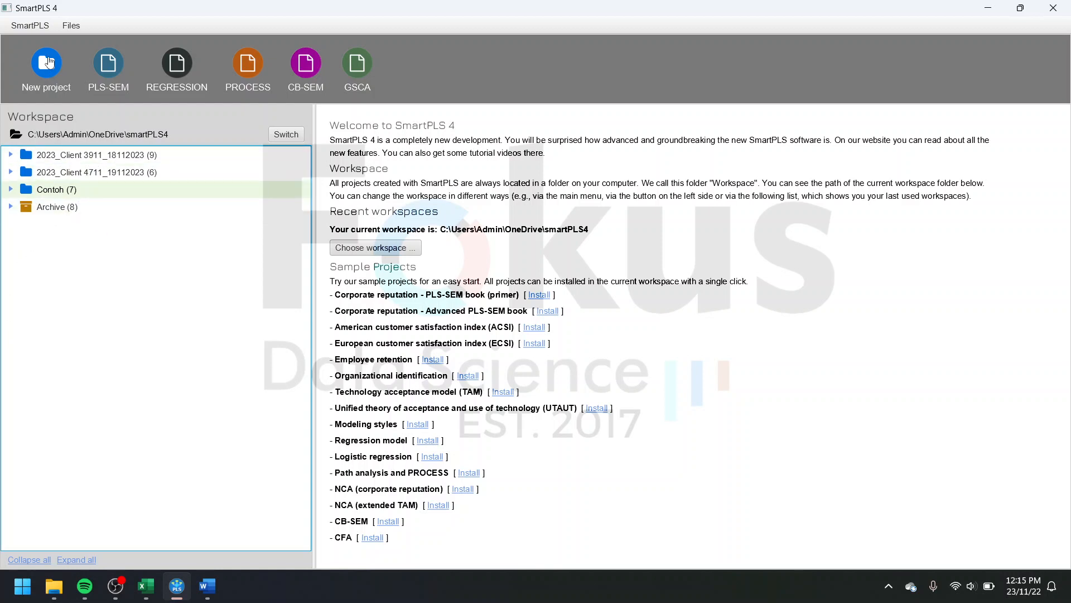
{"action": "left_click", "coordinate": [65, 27]}
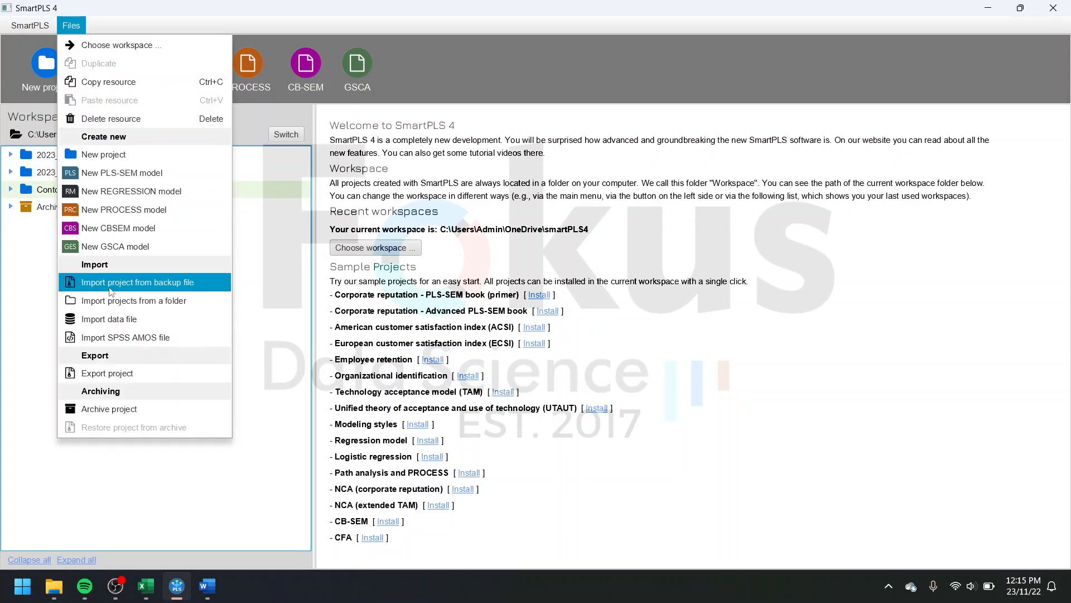
{"action": "left_click", "coordinate": [162, 283]}
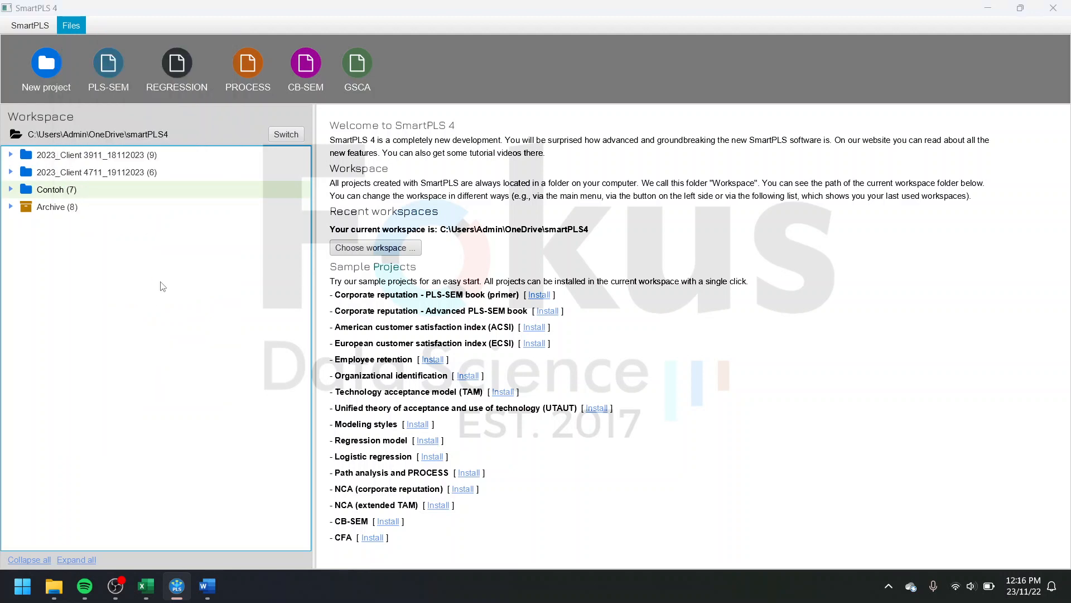
{"action": "scroll", "coordinate": [58, 201], "scroll_direction": "up", "scroll_amount": 6}
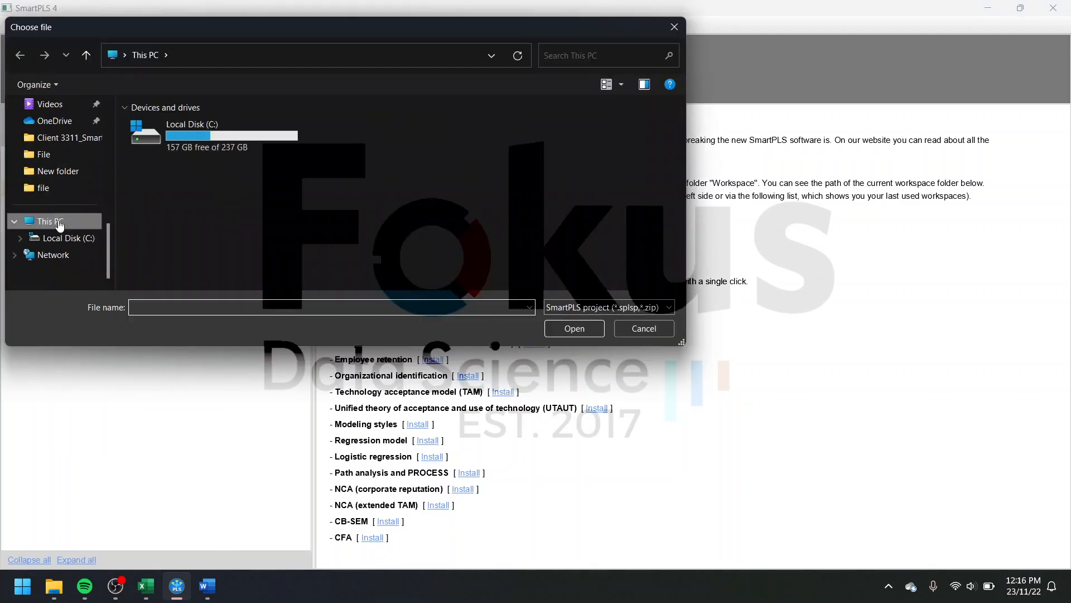
{"action": "left_click", "coordinate": [72, 207]}
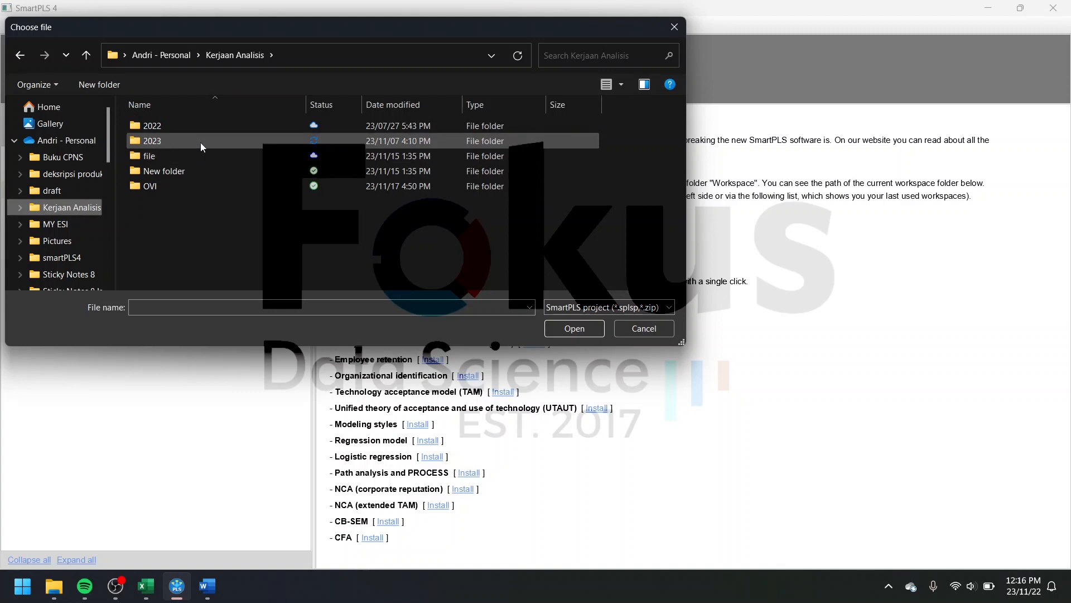
{"action": "double_click", "coordinate": [201, 145]}
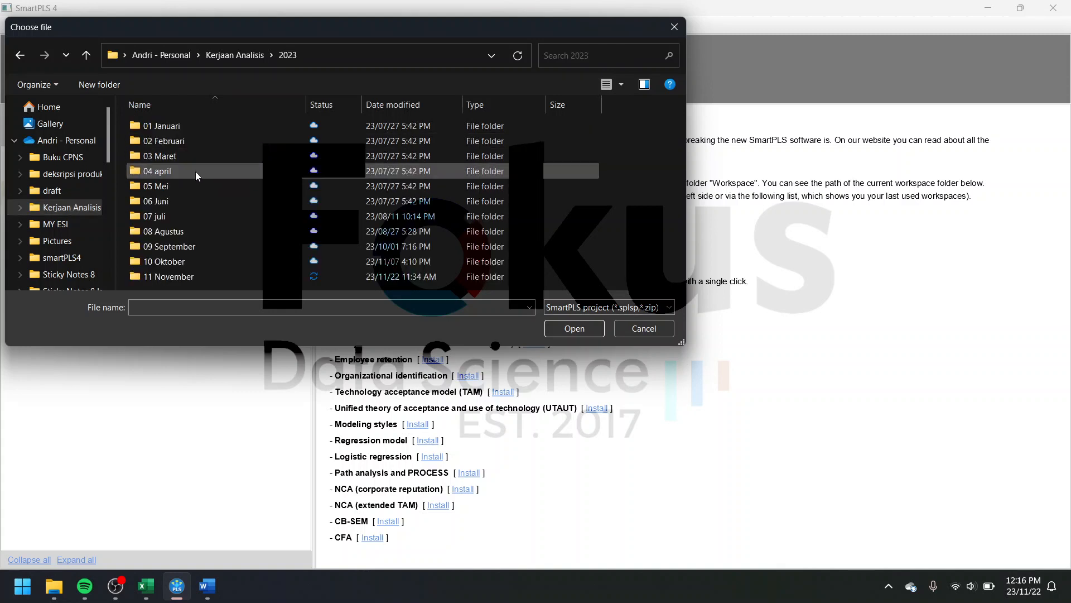
{"action": "double_click", "coordinate": [216, 277]}
{"action": "scroll", "coordinate": [232, 236], "scroll_direction": "down", "scroll_amount": 5}
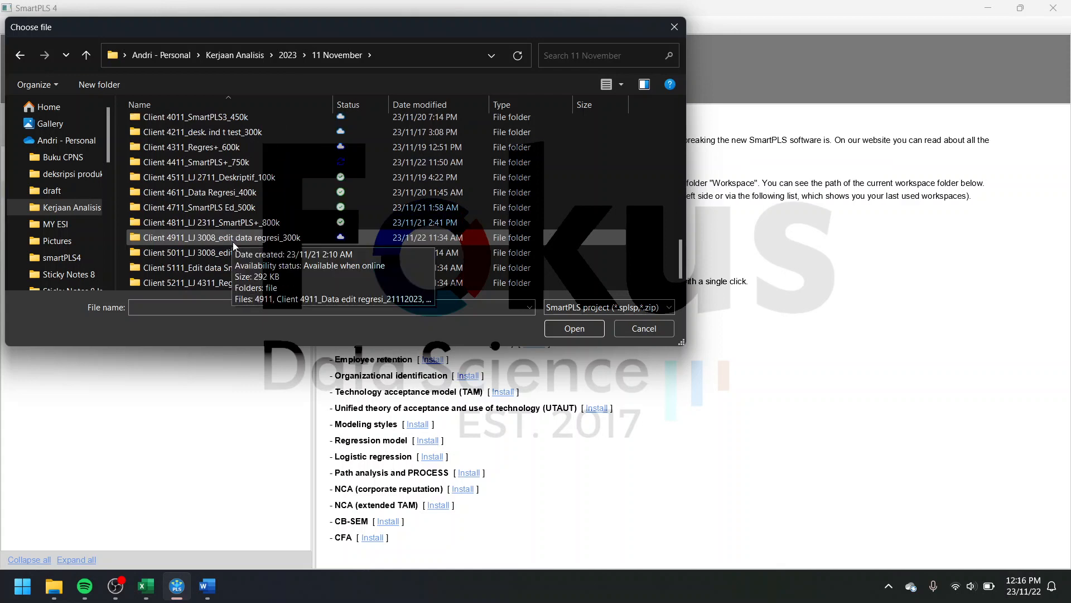
{"action": "double_click", "coordinate": [256, 163]}
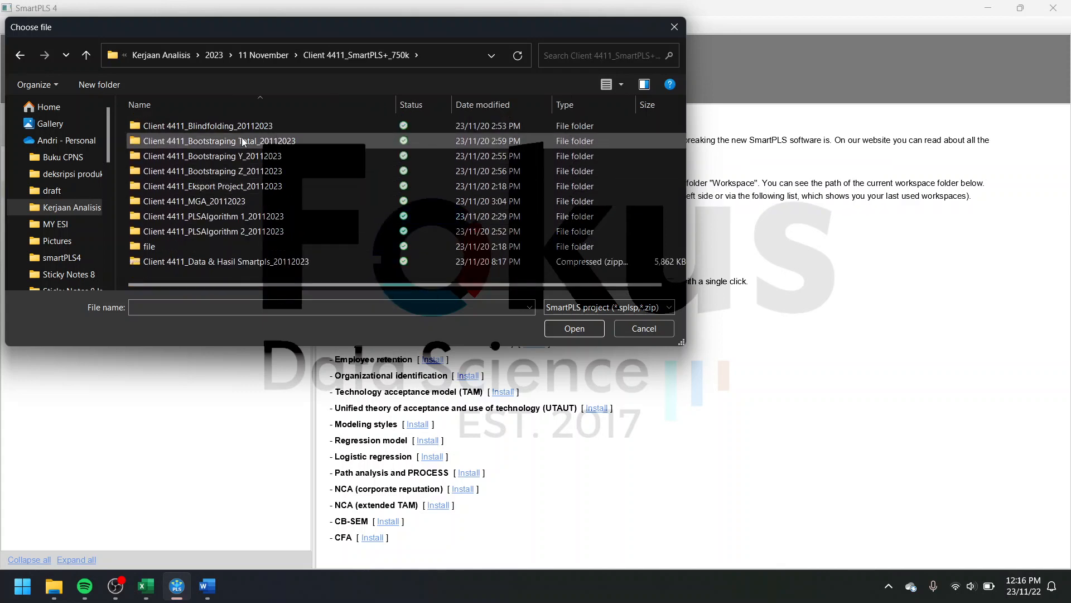
{"action": "double_click", "coordinate": [279, 185]}
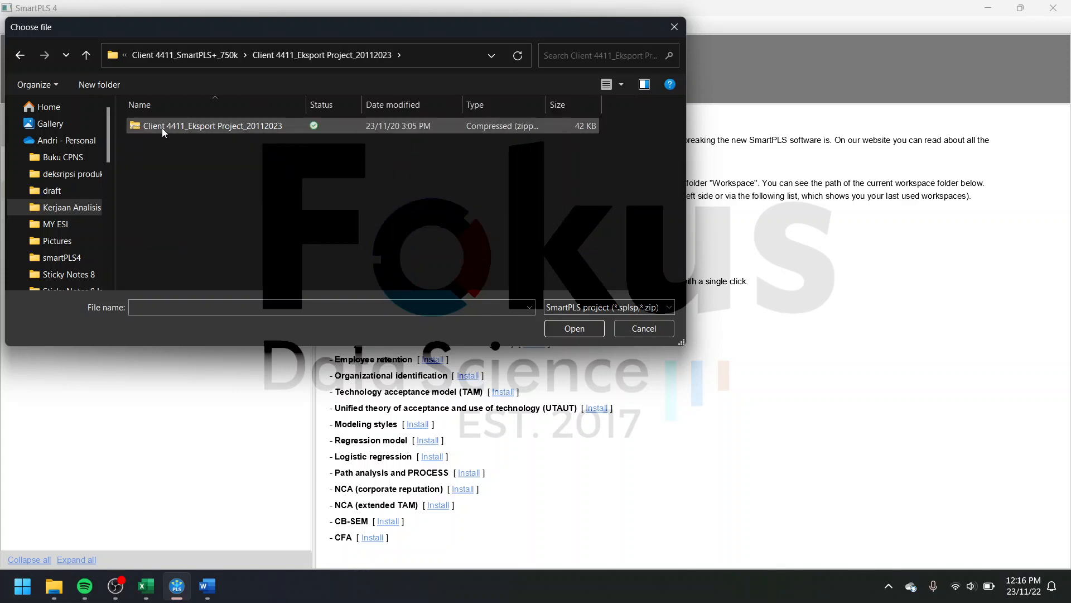
Step: Import the zip file "Client 4411_Eksport Project_20112023" into the workspace, keeping the proposed project name
{"action": "left_click", "coordinate": [183, 132]}
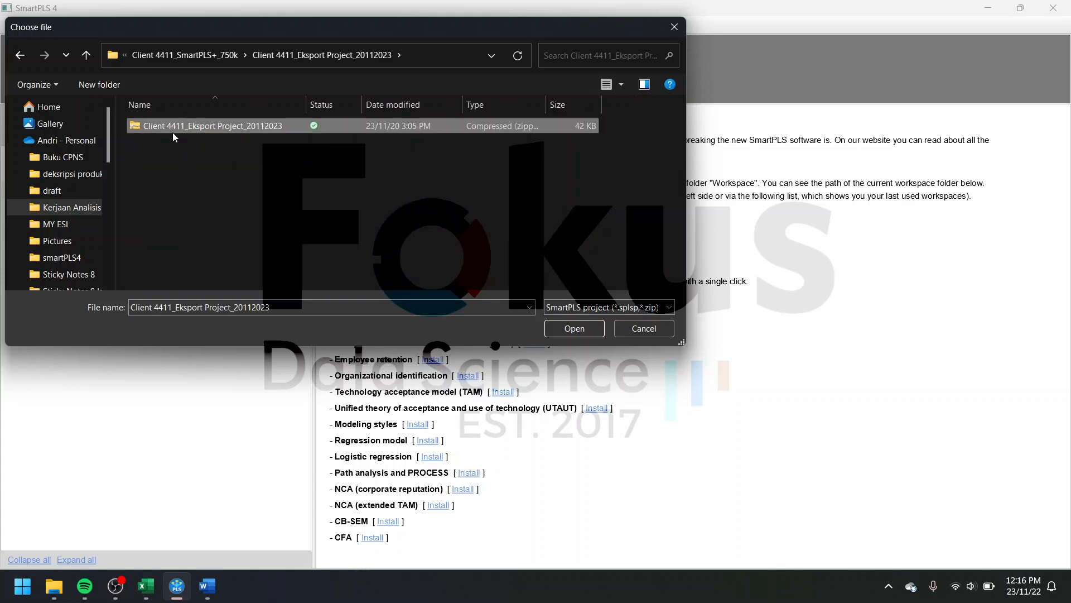
{"action": "double_click", "coordinate": [545, 102]}
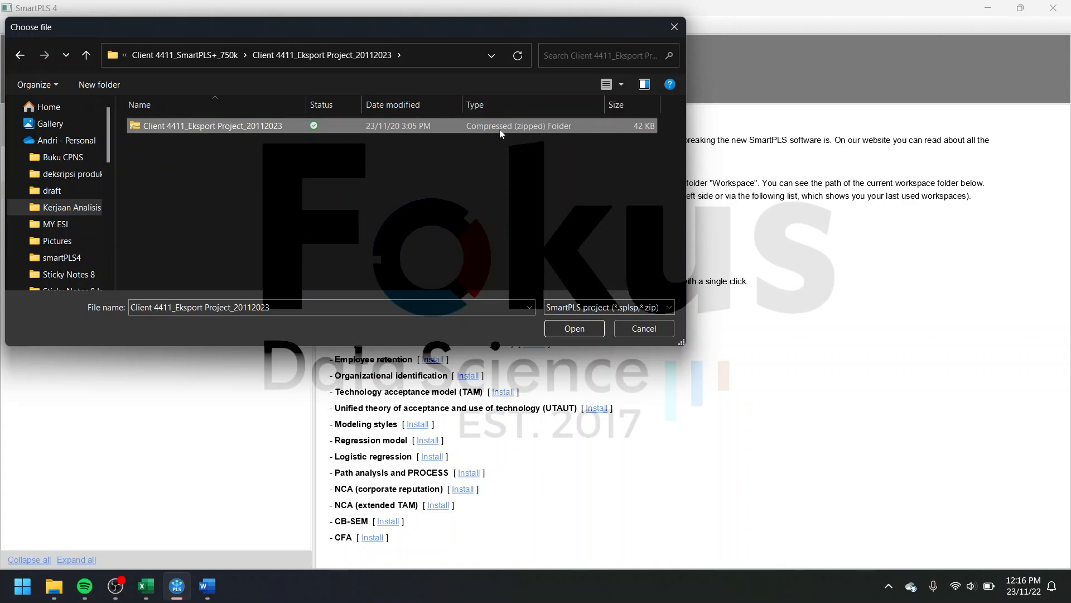
{"action": "left_click", "coordinate": [588, 327]}
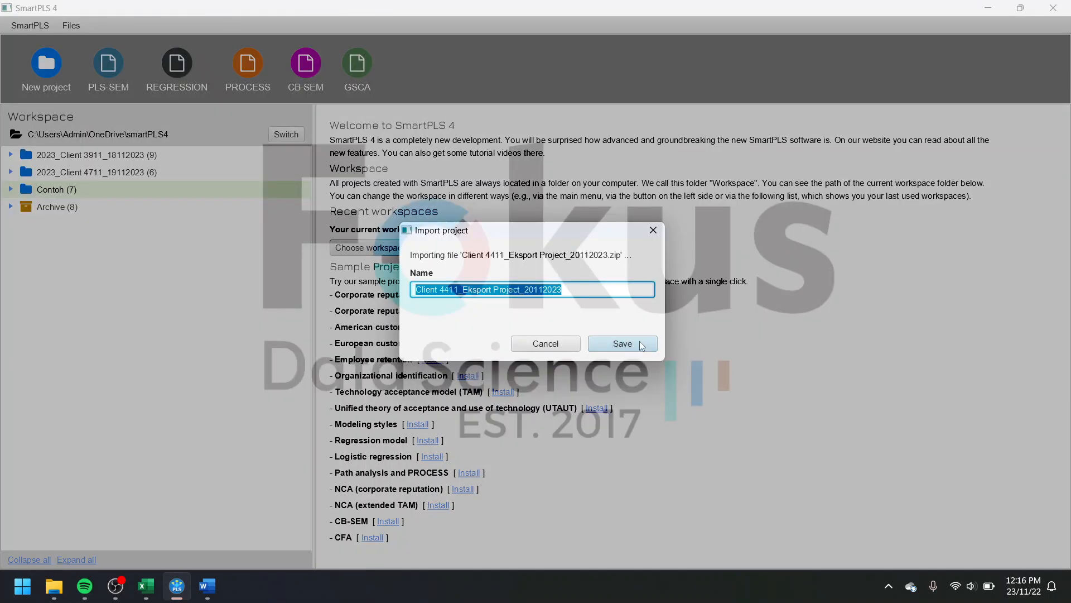
{"action": "left_click", "coordinate": [642, 346]}
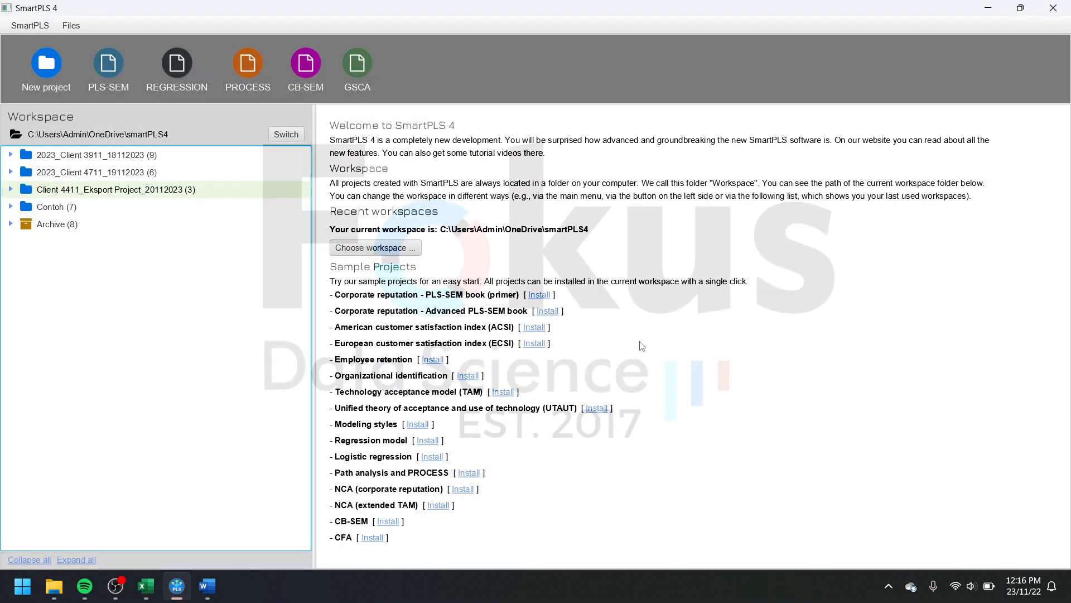
Step: Expand the imported project, load its dataset "Client 4411_CSV SmartPLS 3_20112023" by accepting the import settings, and return to the workspace overview
{"action": "left_click", "coordinate": [11, 190]}
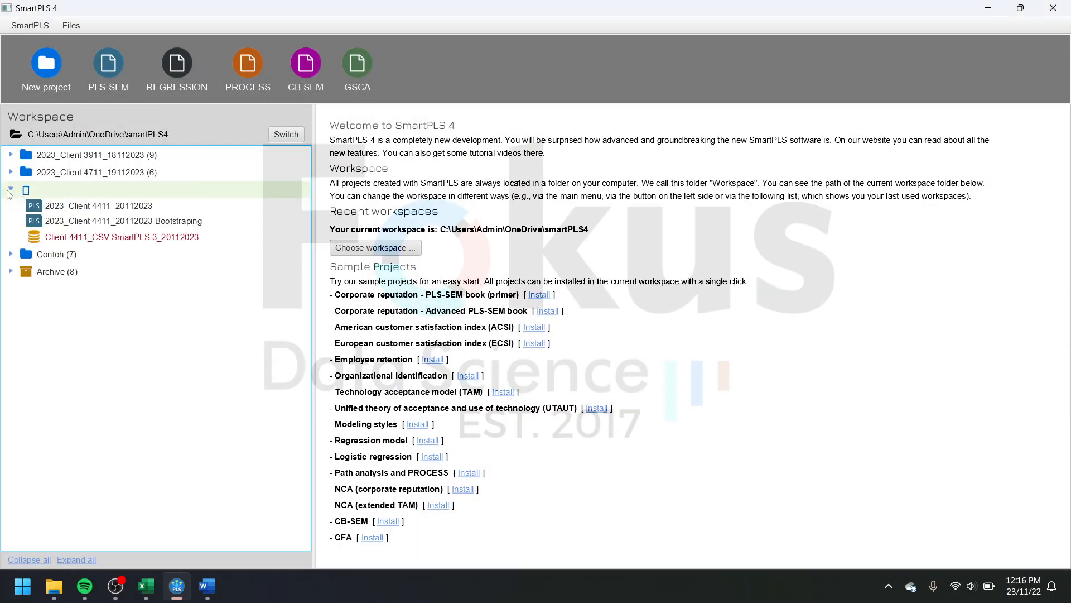
{"action": "double_click", "coordinate": [96, 239]}
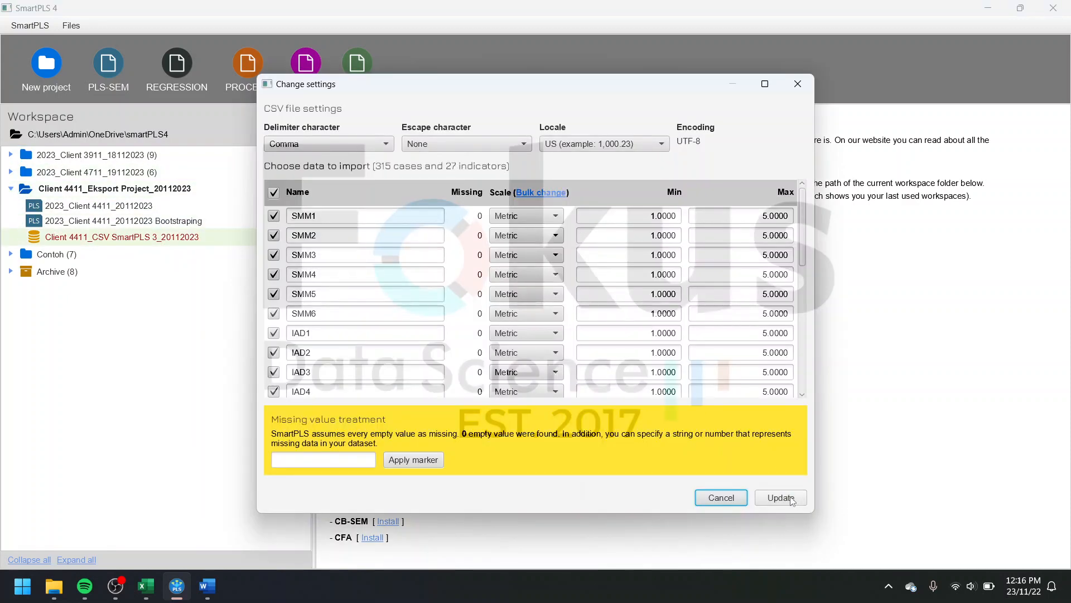
{"action": "left_click", "coordinate": [792, 497]}
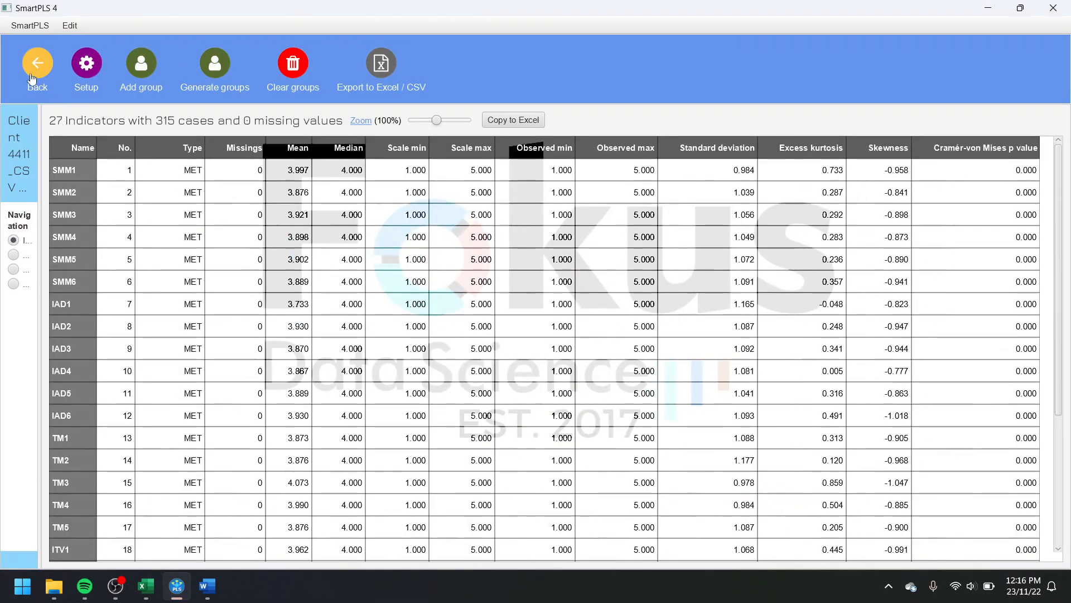
{"action": "left_click", "coordinate": [32, 78]}
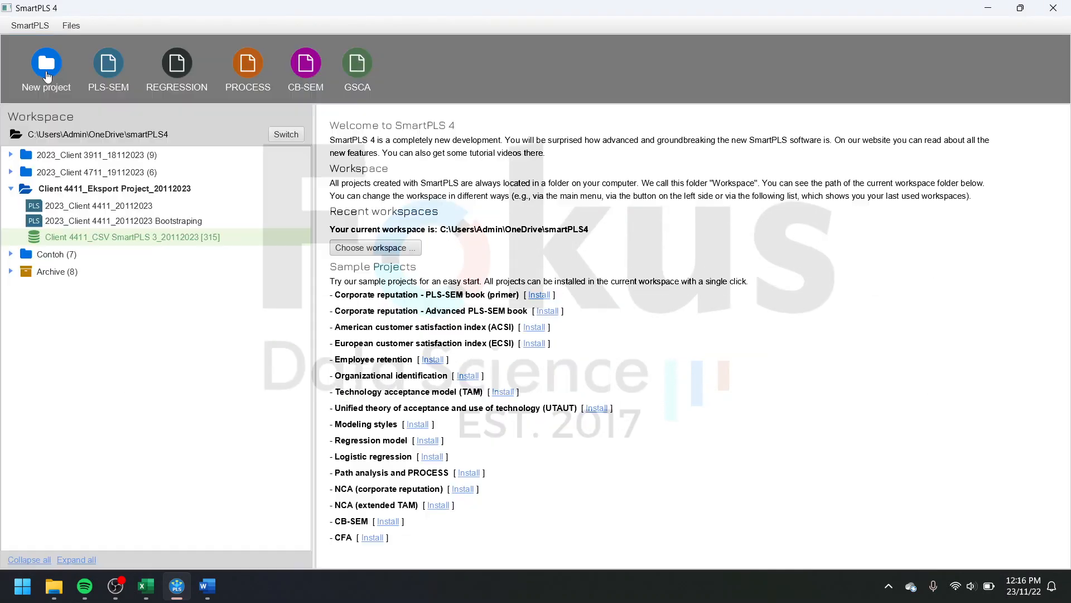
Step: View the imported models "2023_Client 4411_20112023" and "2023_Client 4411_20112023 Bootstraping" in turn, returning to the workspace overview after each
{"action": "left_click", "coordinate": [147, 210]}
{"action": "double_click", "coordinate": [147, 209]}
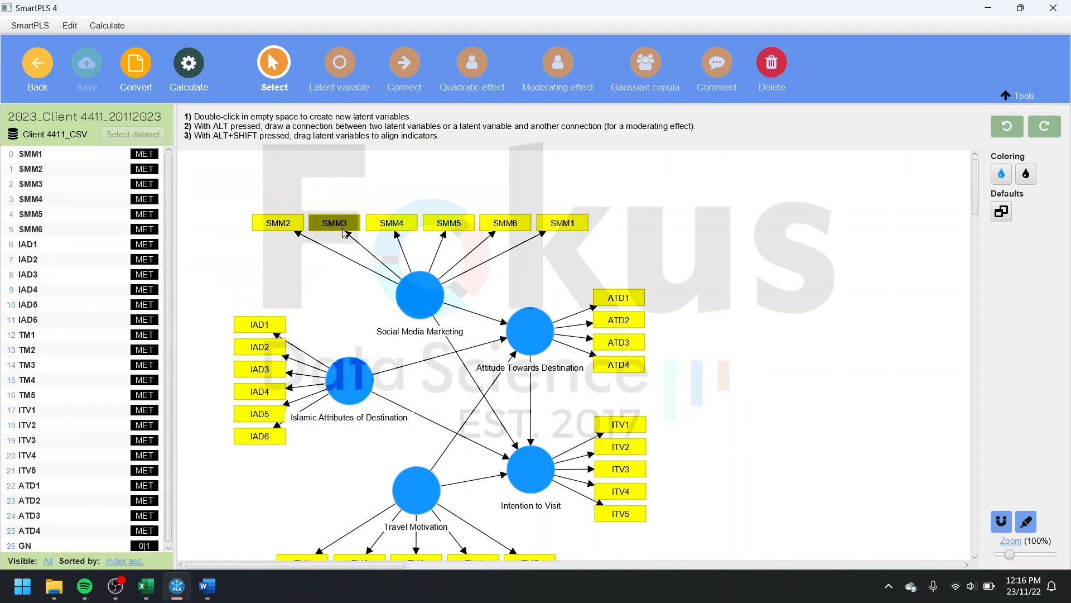
{"action": "left_click", "coordinate": [51, 84]}
{"action": "left_click", "coordinate": [124, 222]}
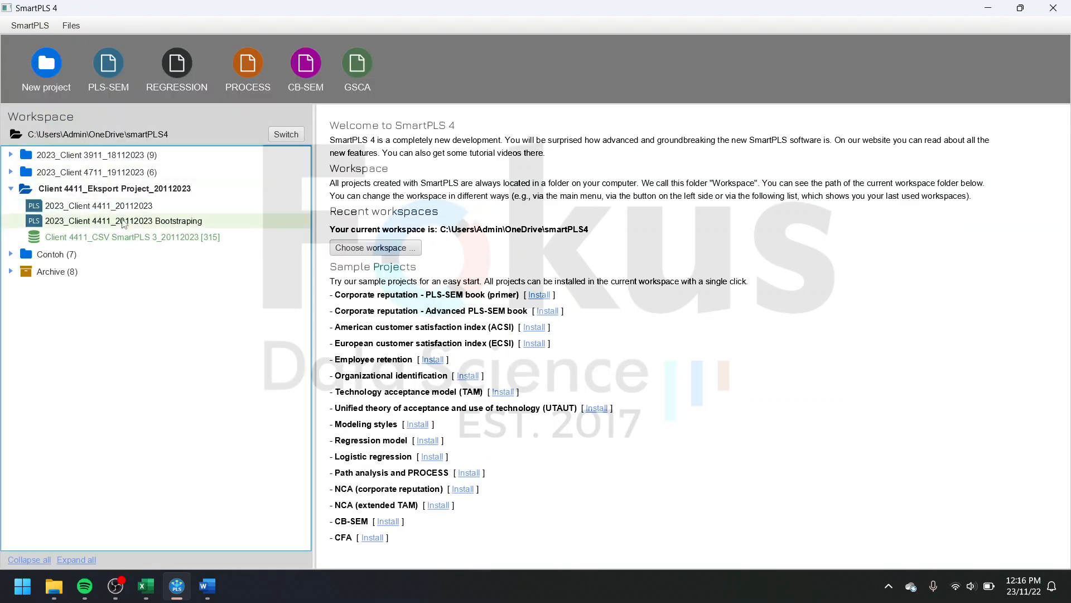
{"action": "double_click", "coordinate": [124, 222]}
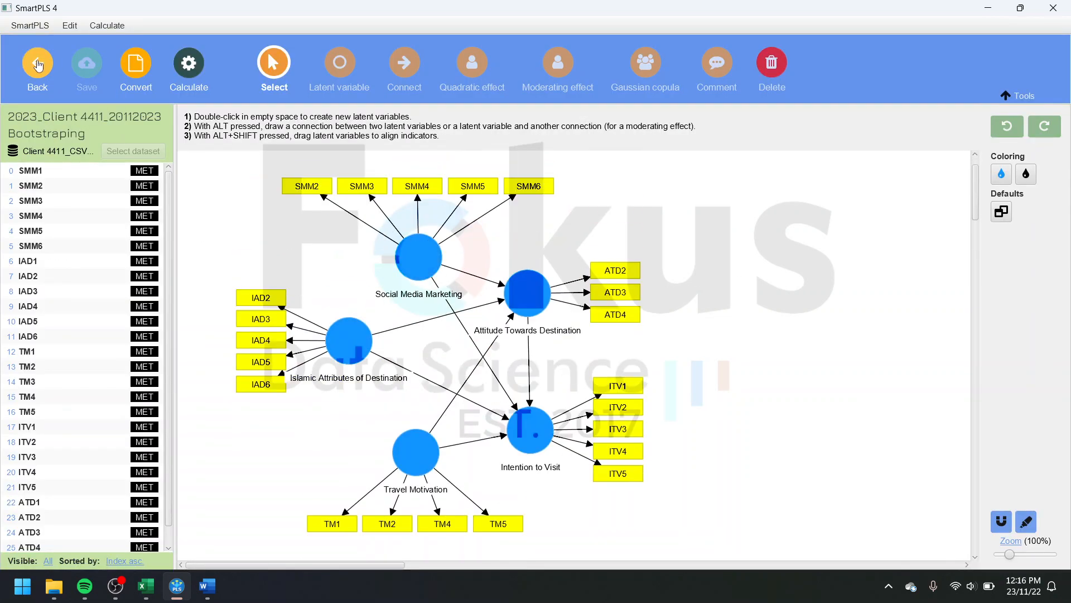
{"action": "left_click", "coordinate": [38, 66]}
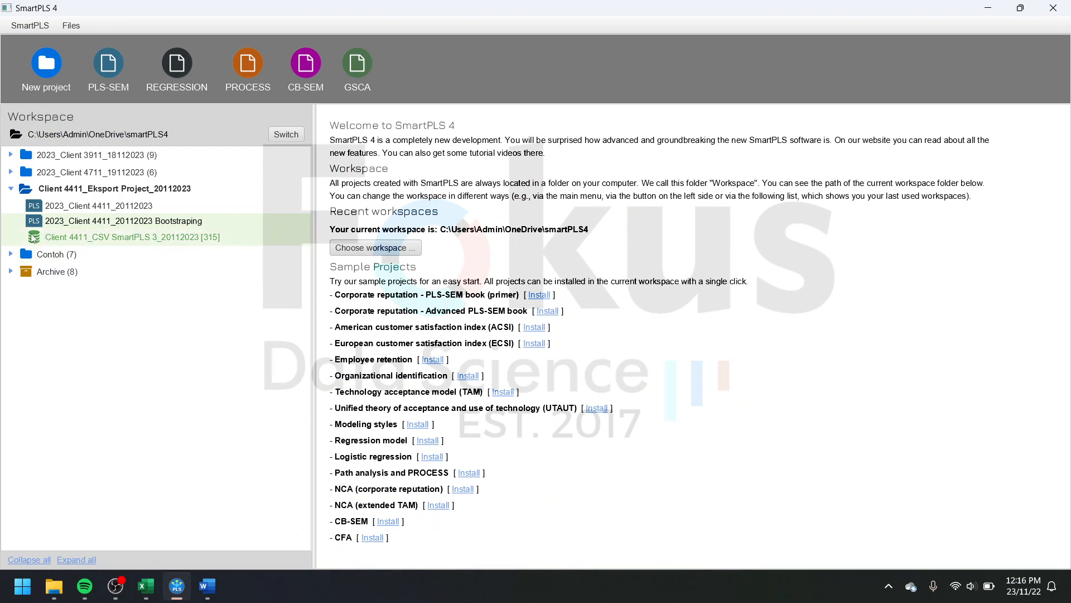
{"action": "left_click", "coordinate": [114, 592]}
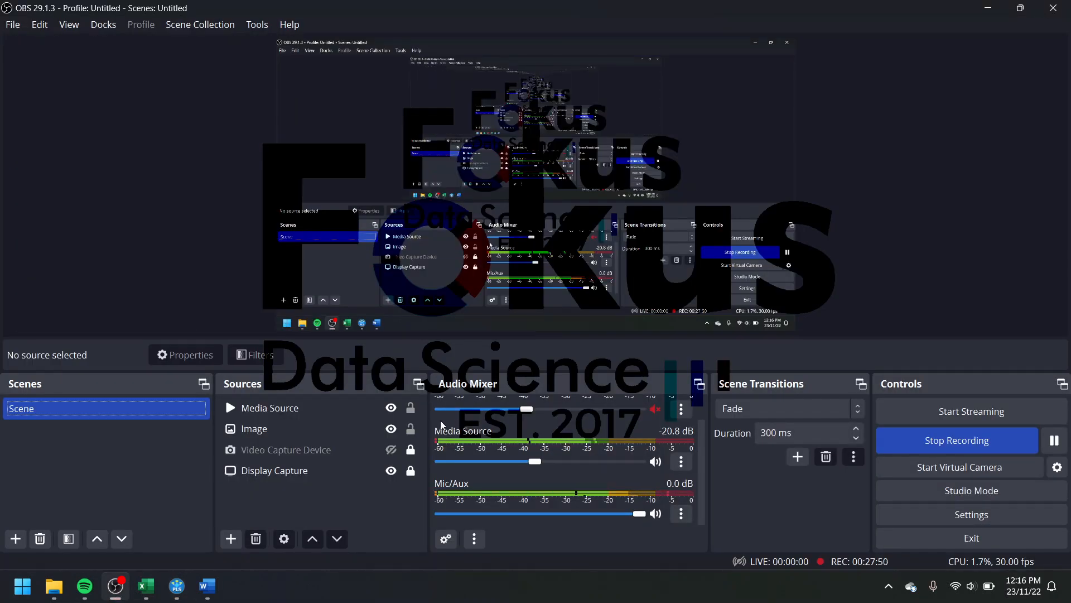